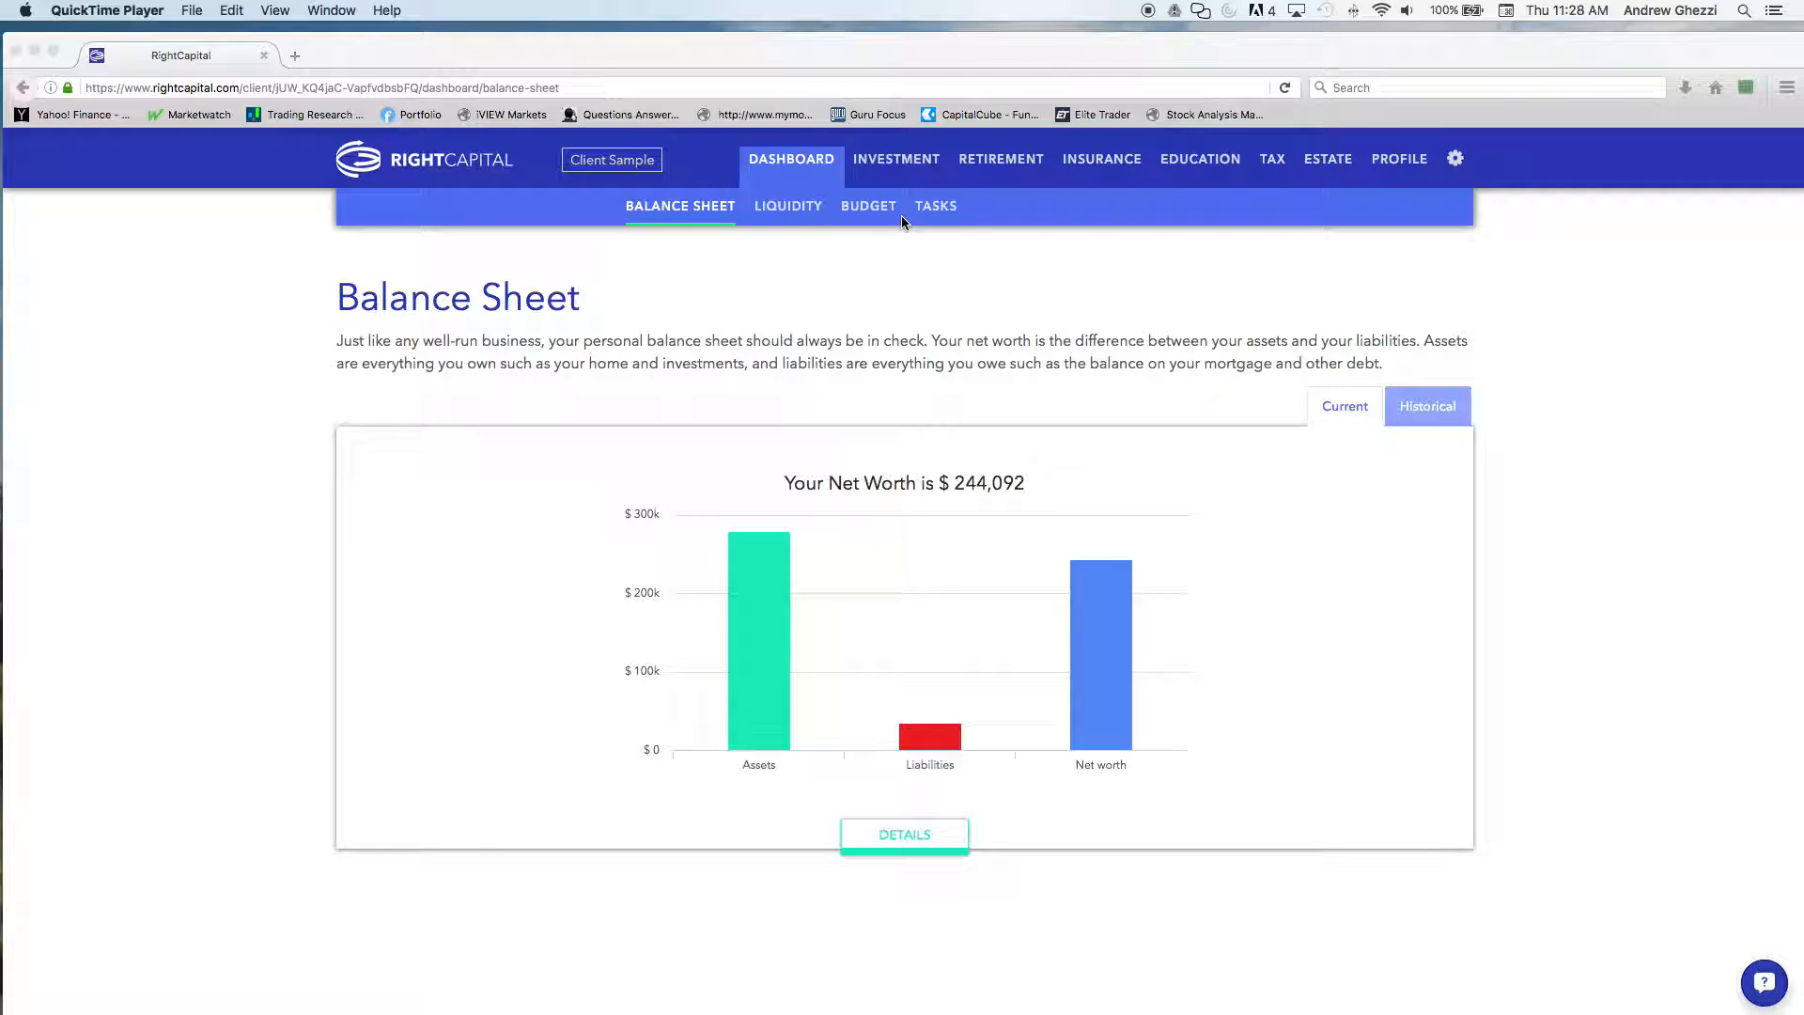
In the profile's net worth section, search for Bank of America as an account to link, view its login form and go back
click(1399, 160)
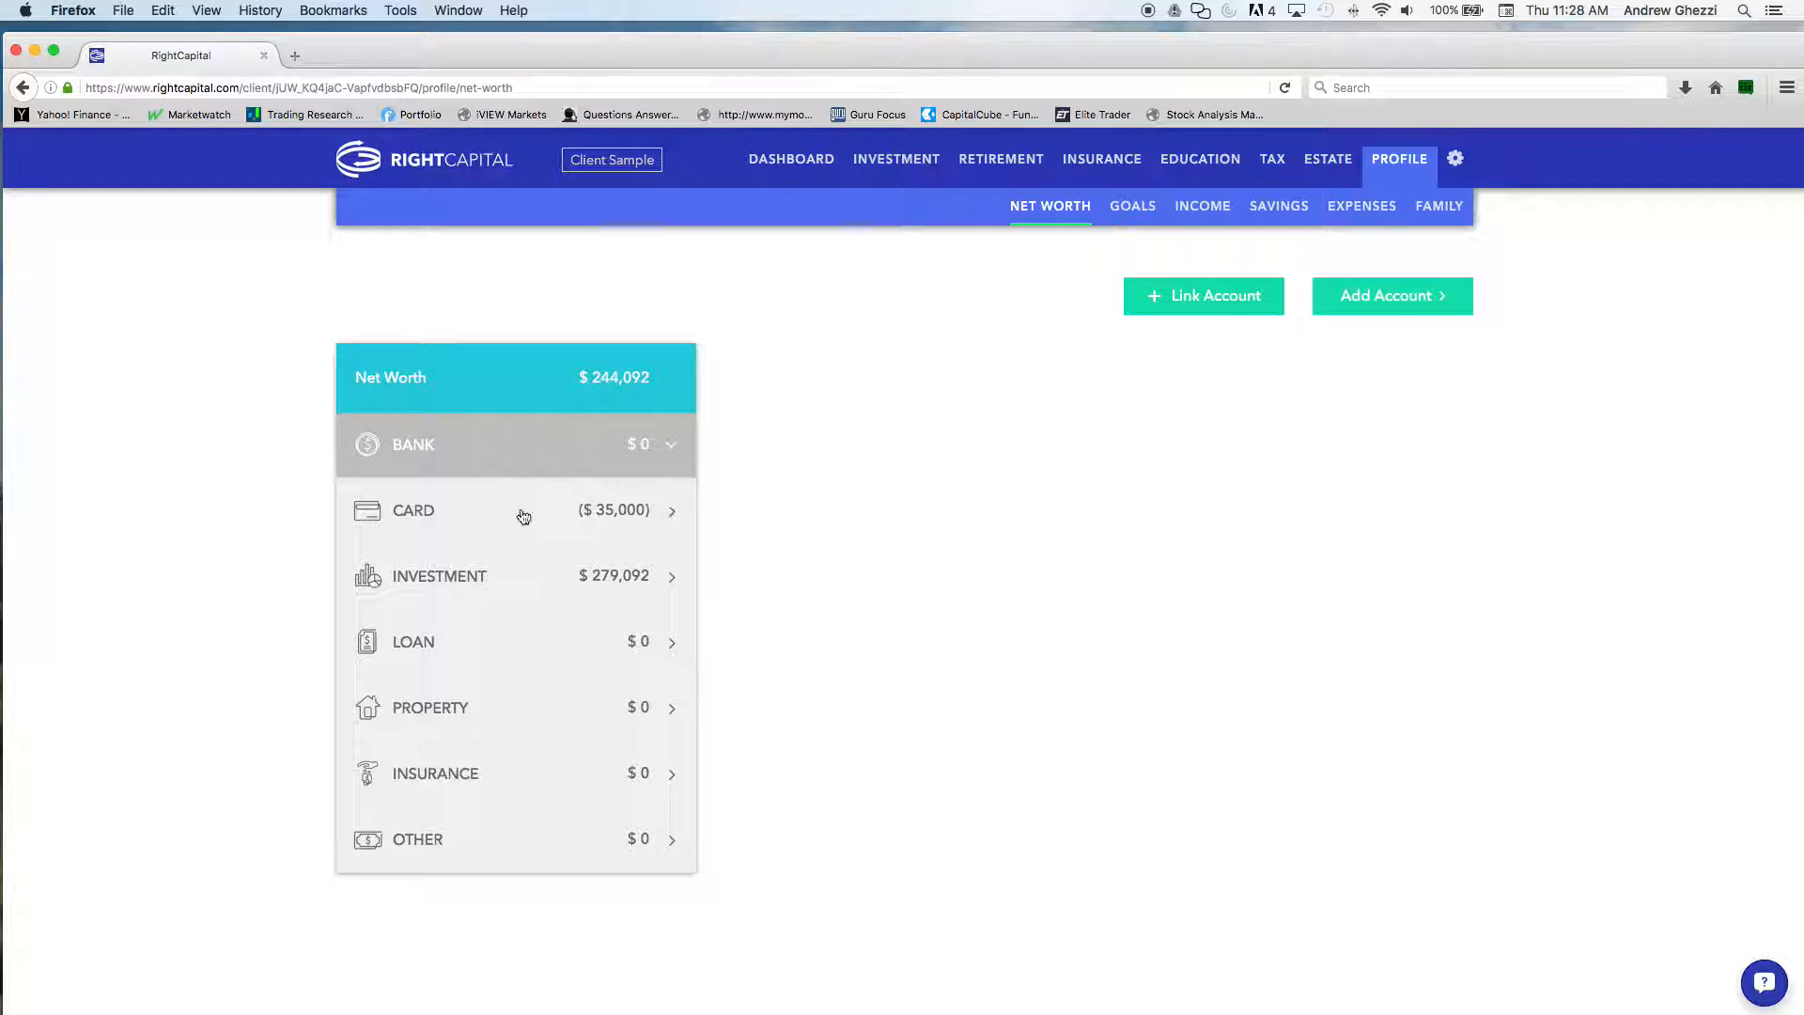
click(1172, 299)
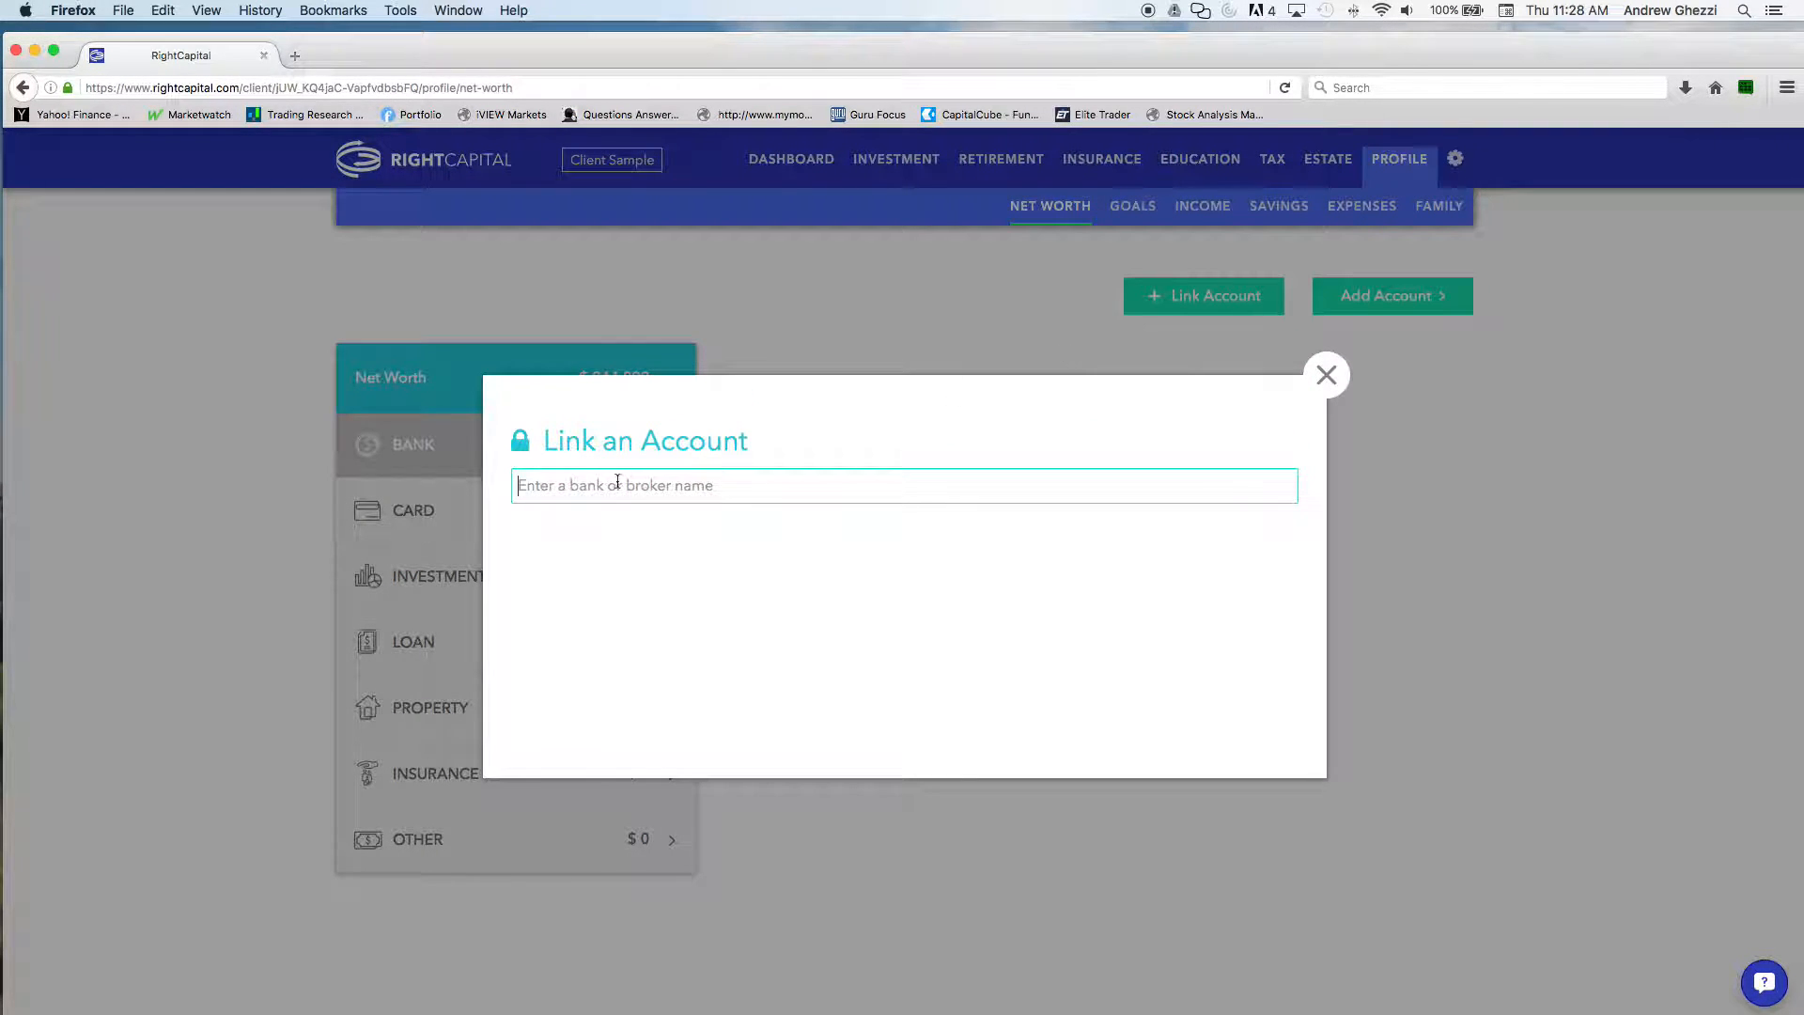
text(bank of amer)
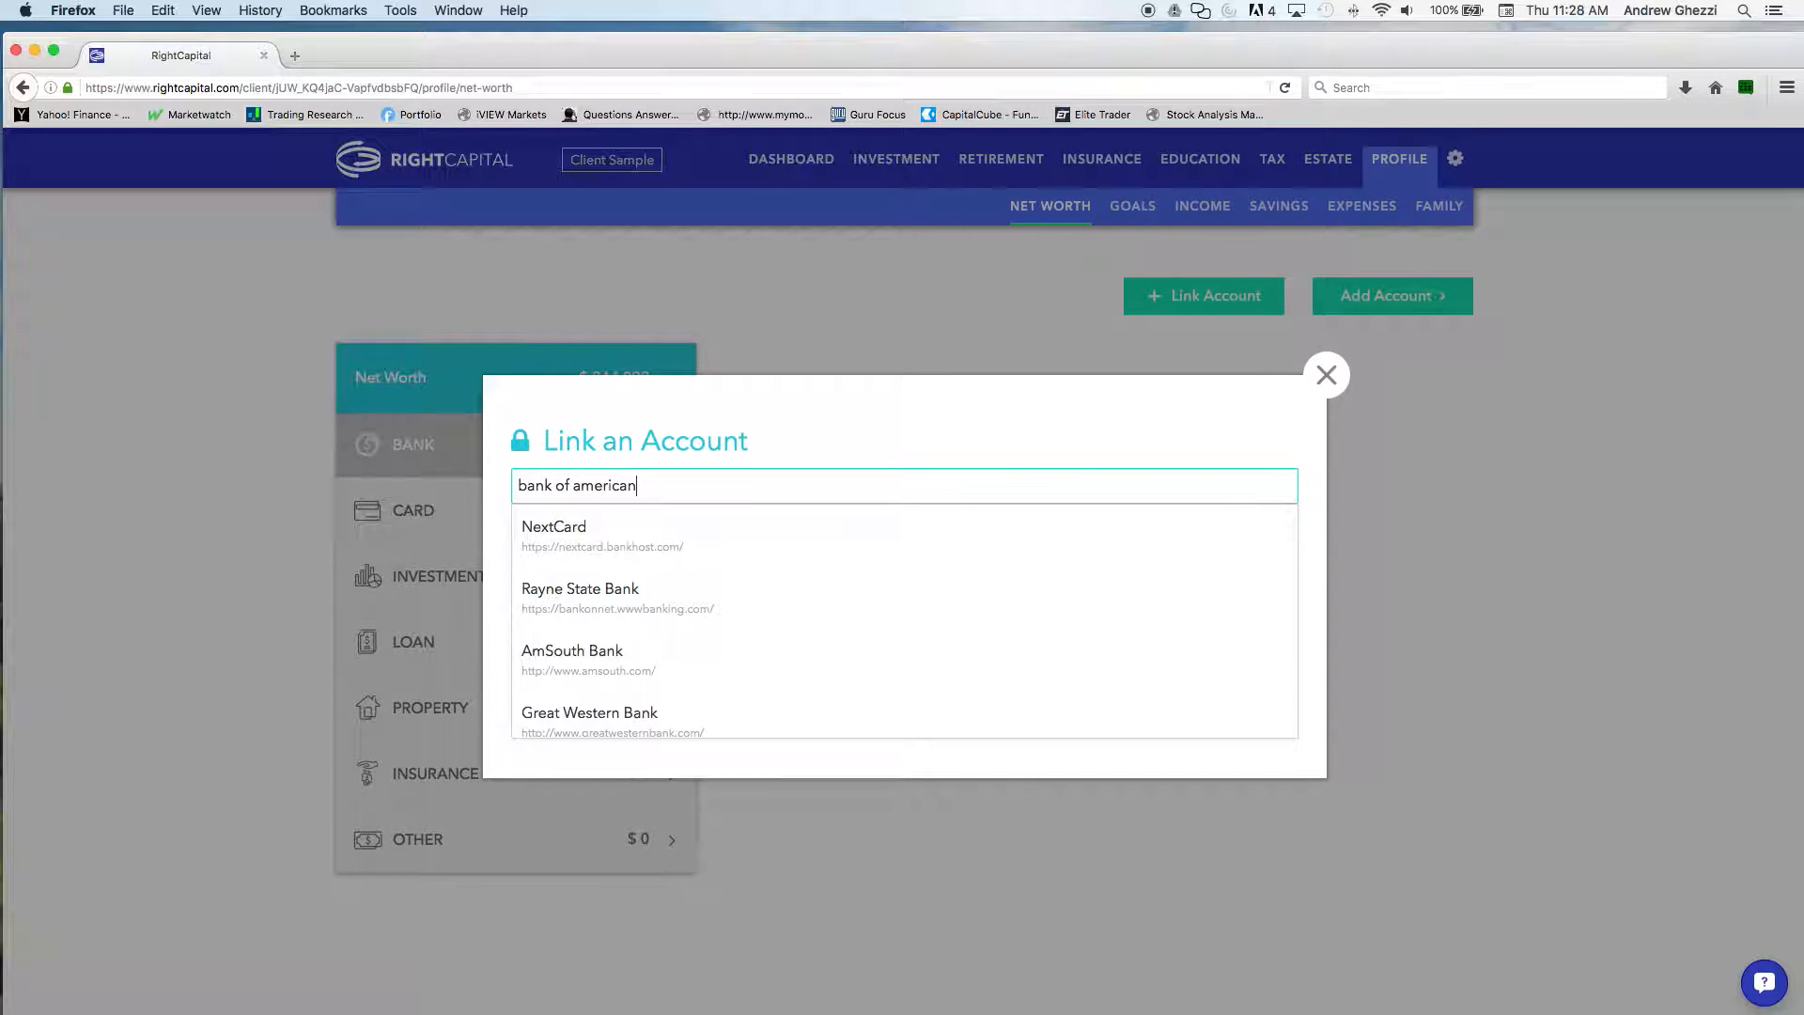
text(ican)
key(BackSpace)
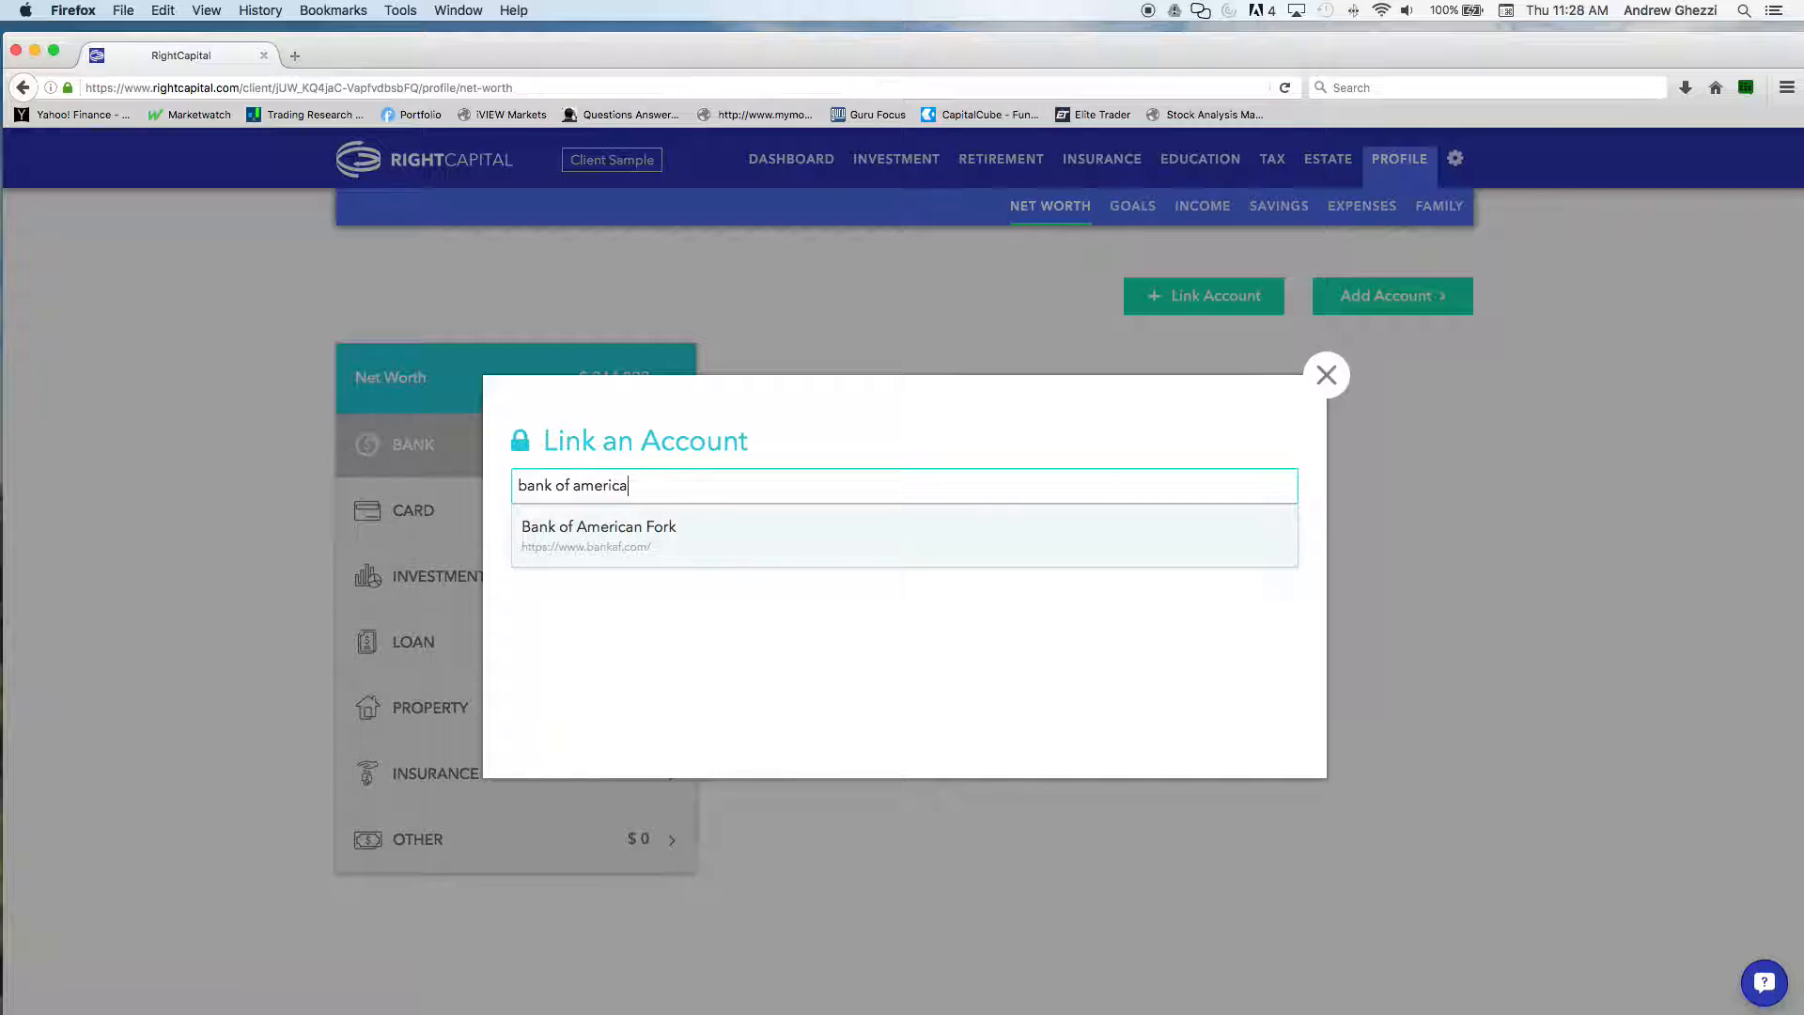
click(658, 532)
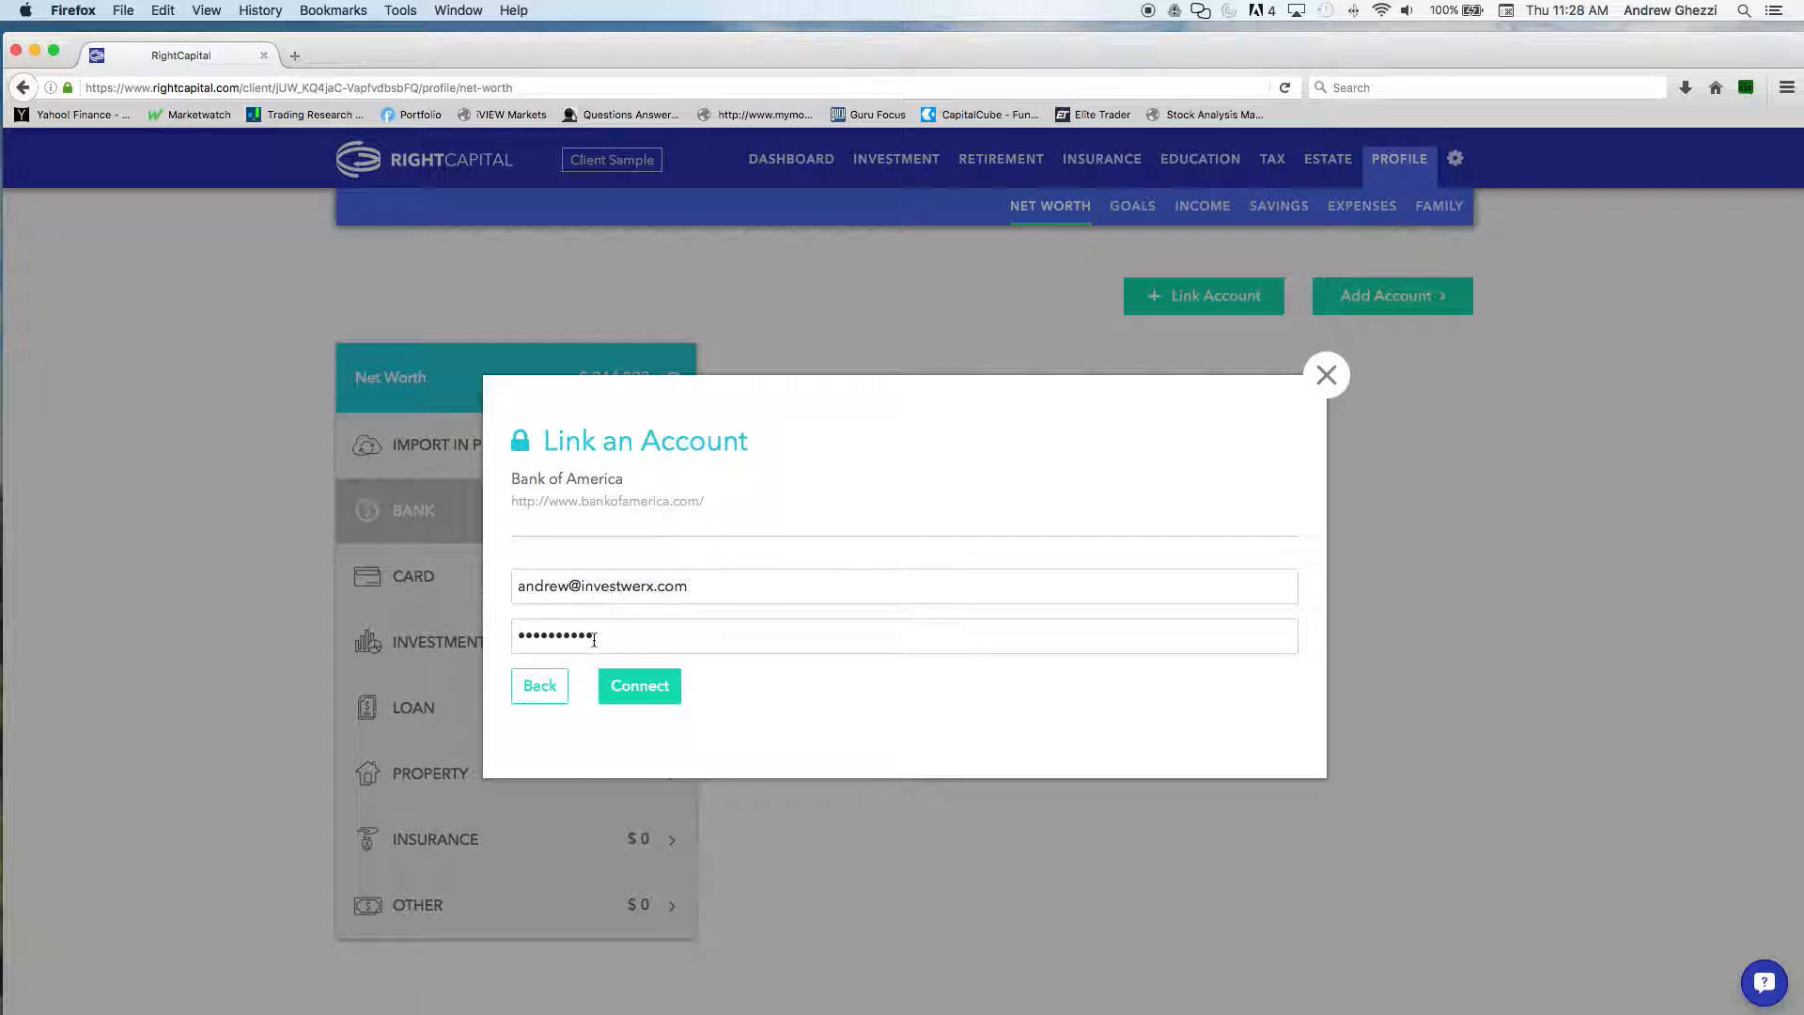
click(540, 687)
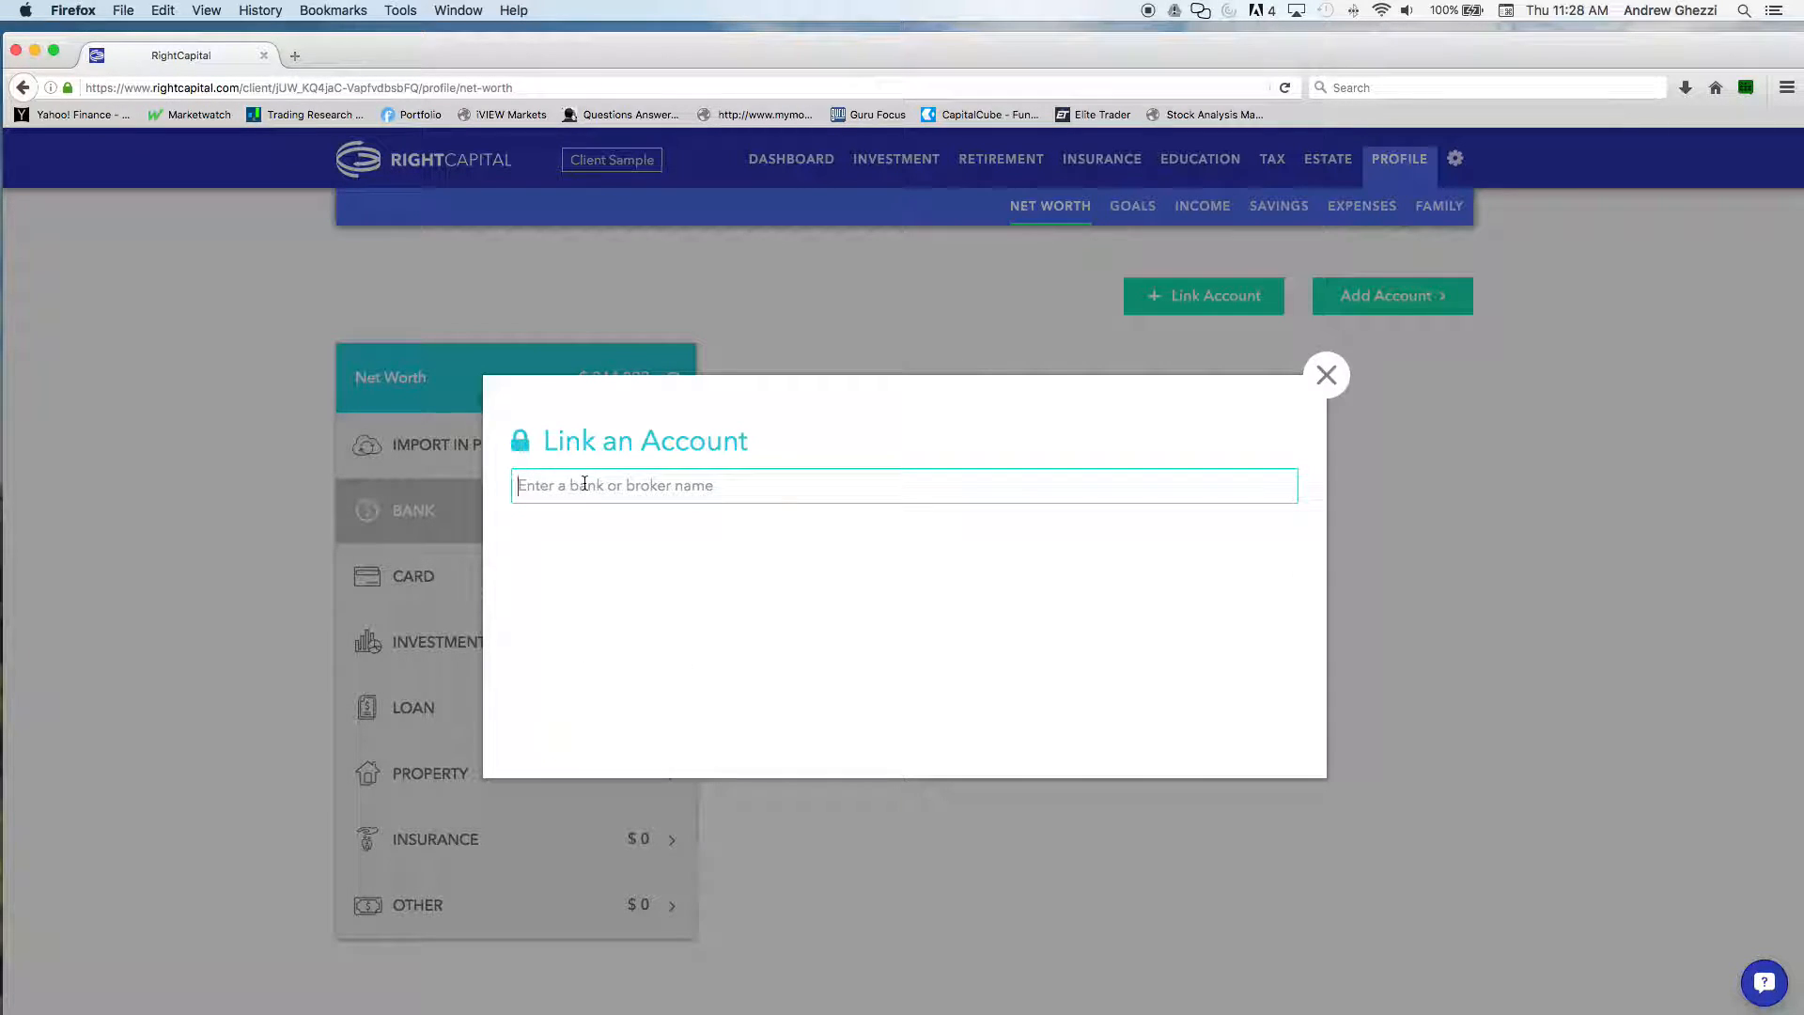
Search the linkable institutions for "fid" and "vanguard", view the Vanguard - Investments login form, and close the account-linking dialog
text(fid)
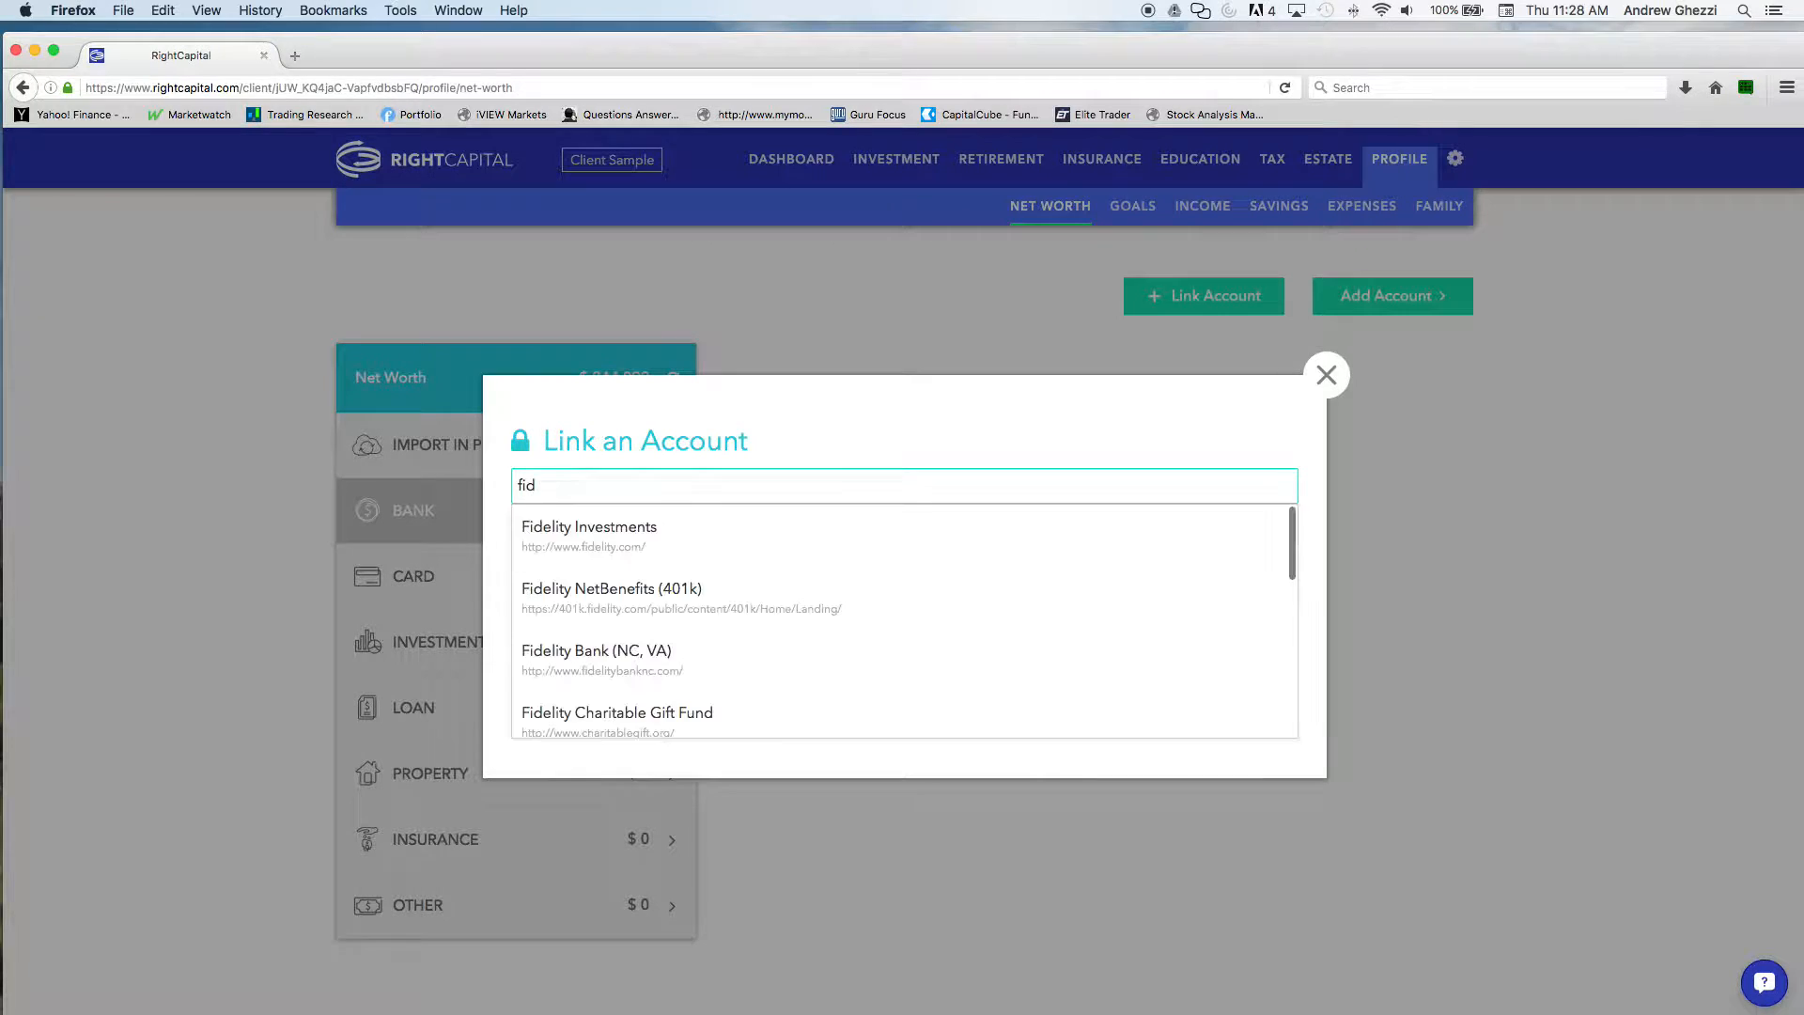
key(BackSpace)
key(BackSpace)
key(BackSpace)
text(vanguard)
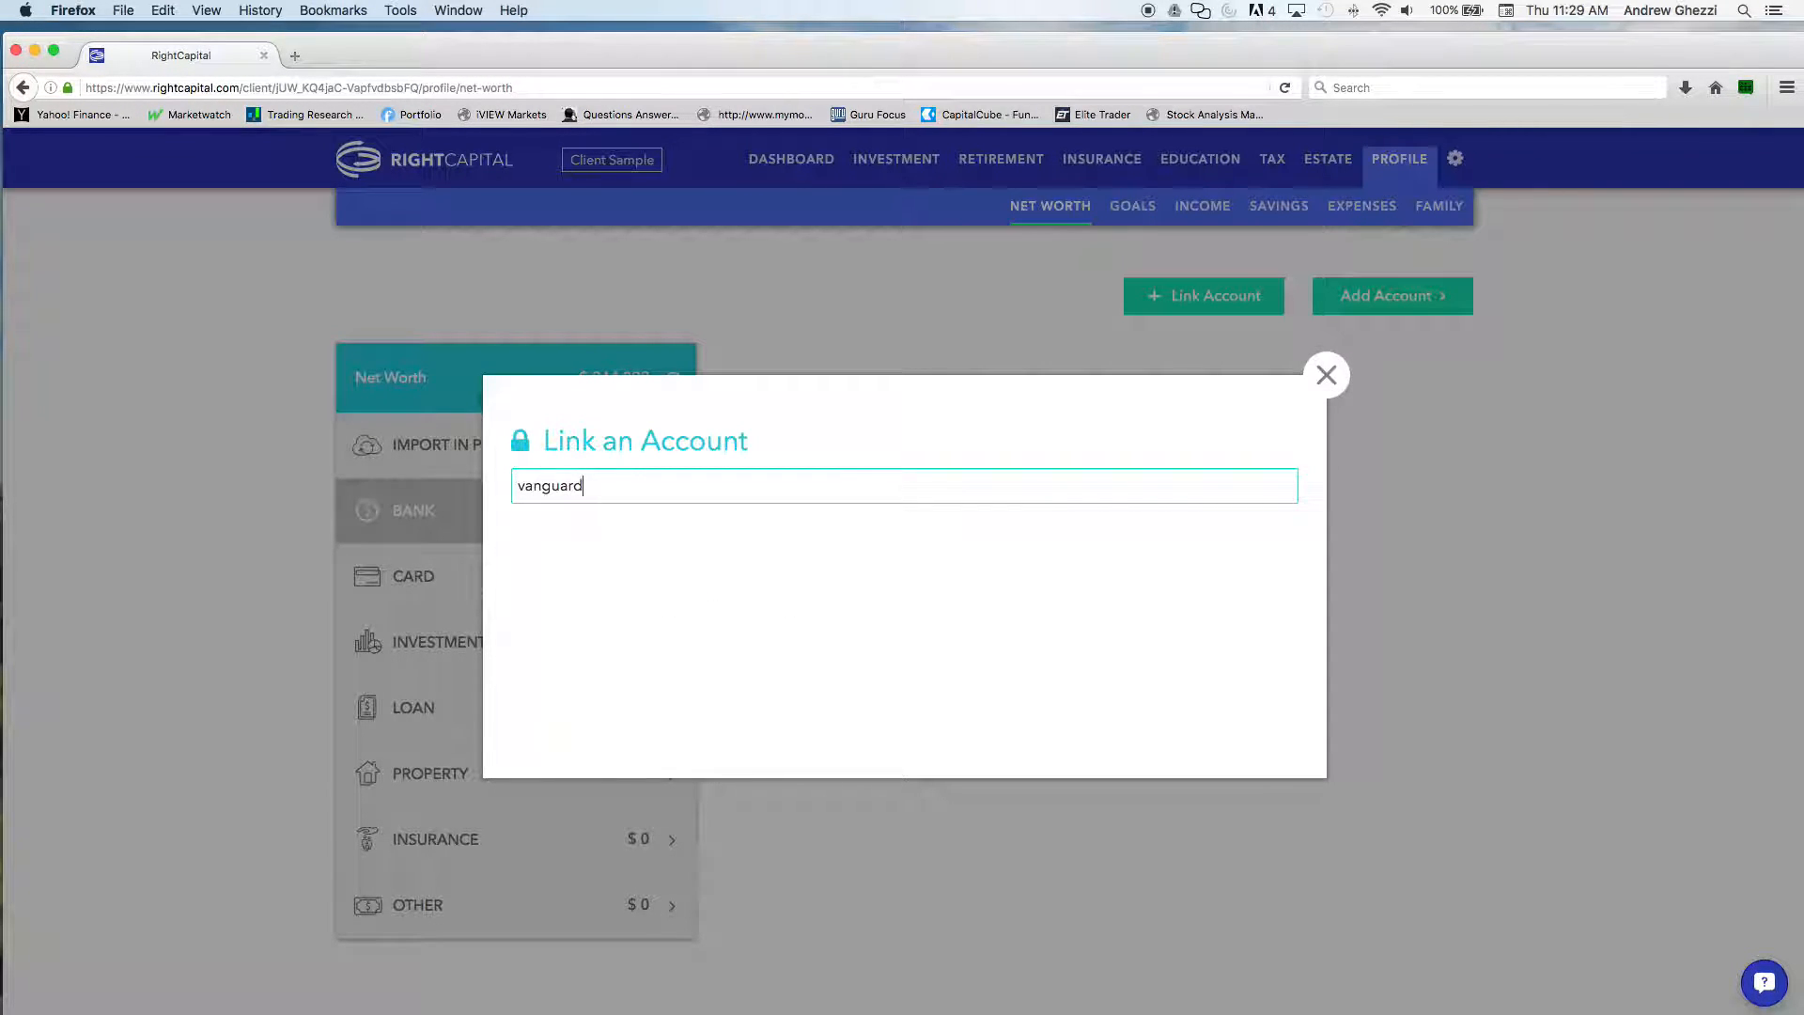
click(577, 525)
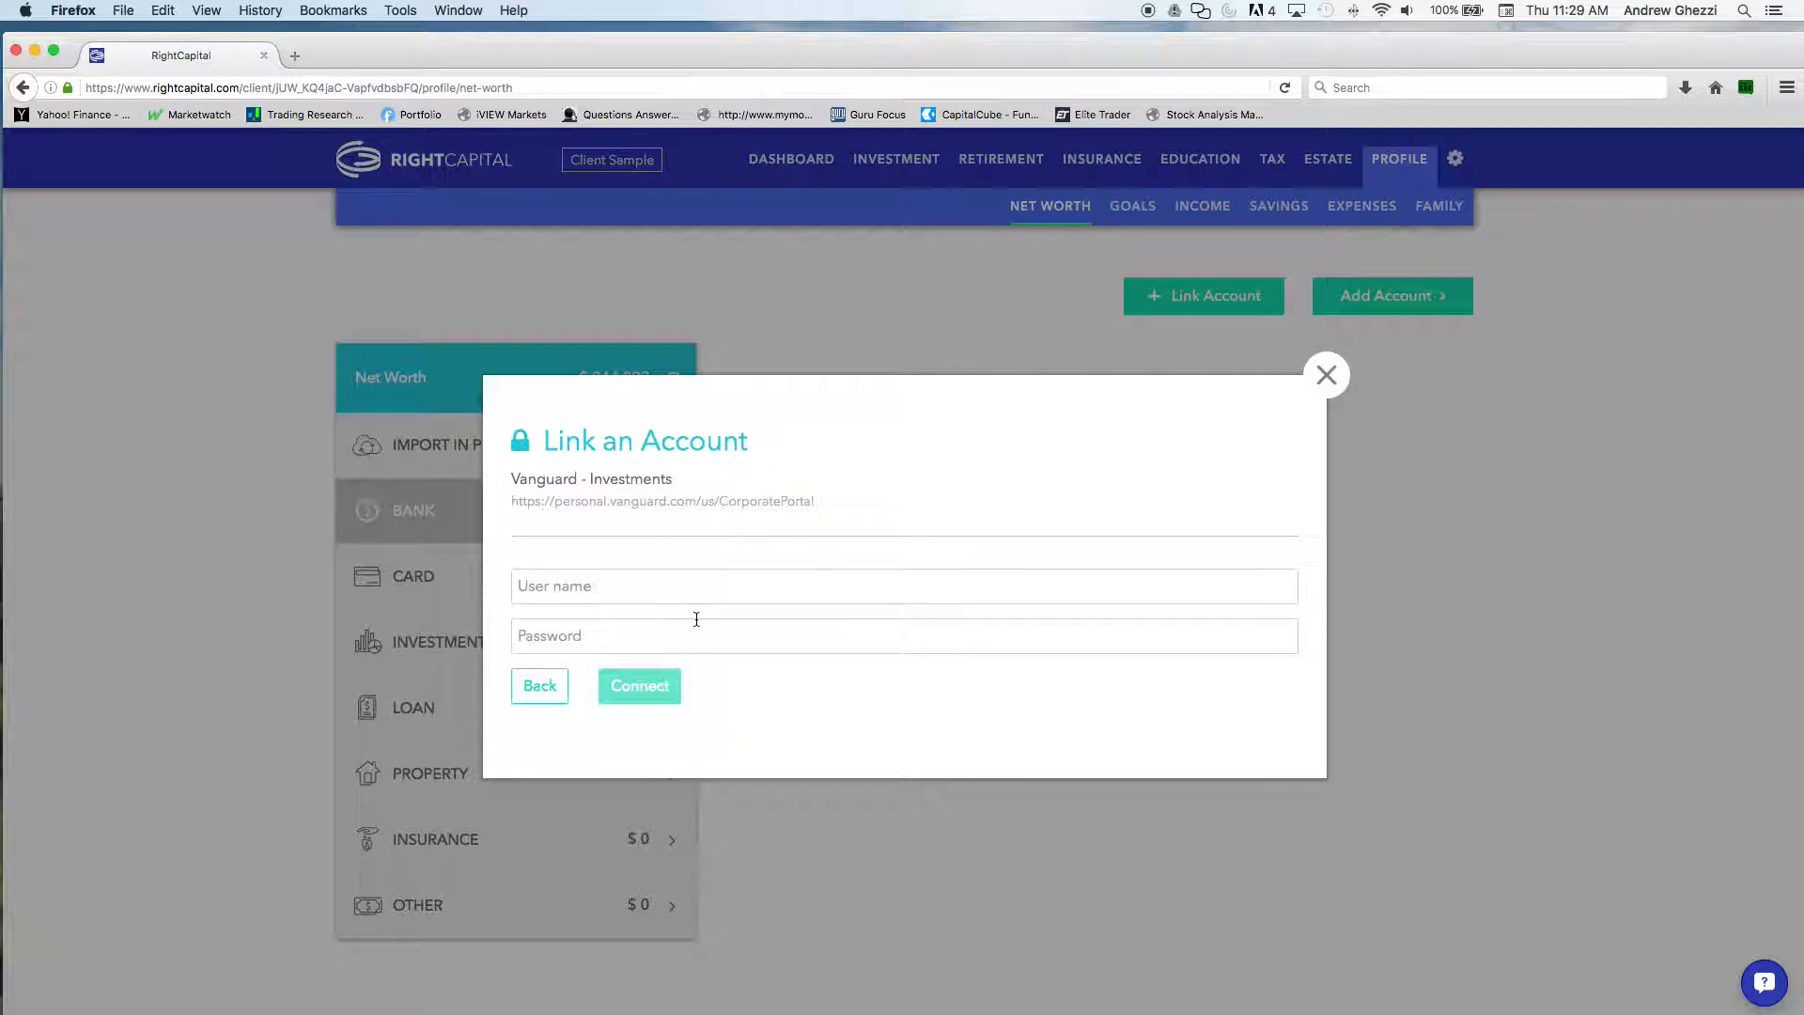
click(1326, 375)
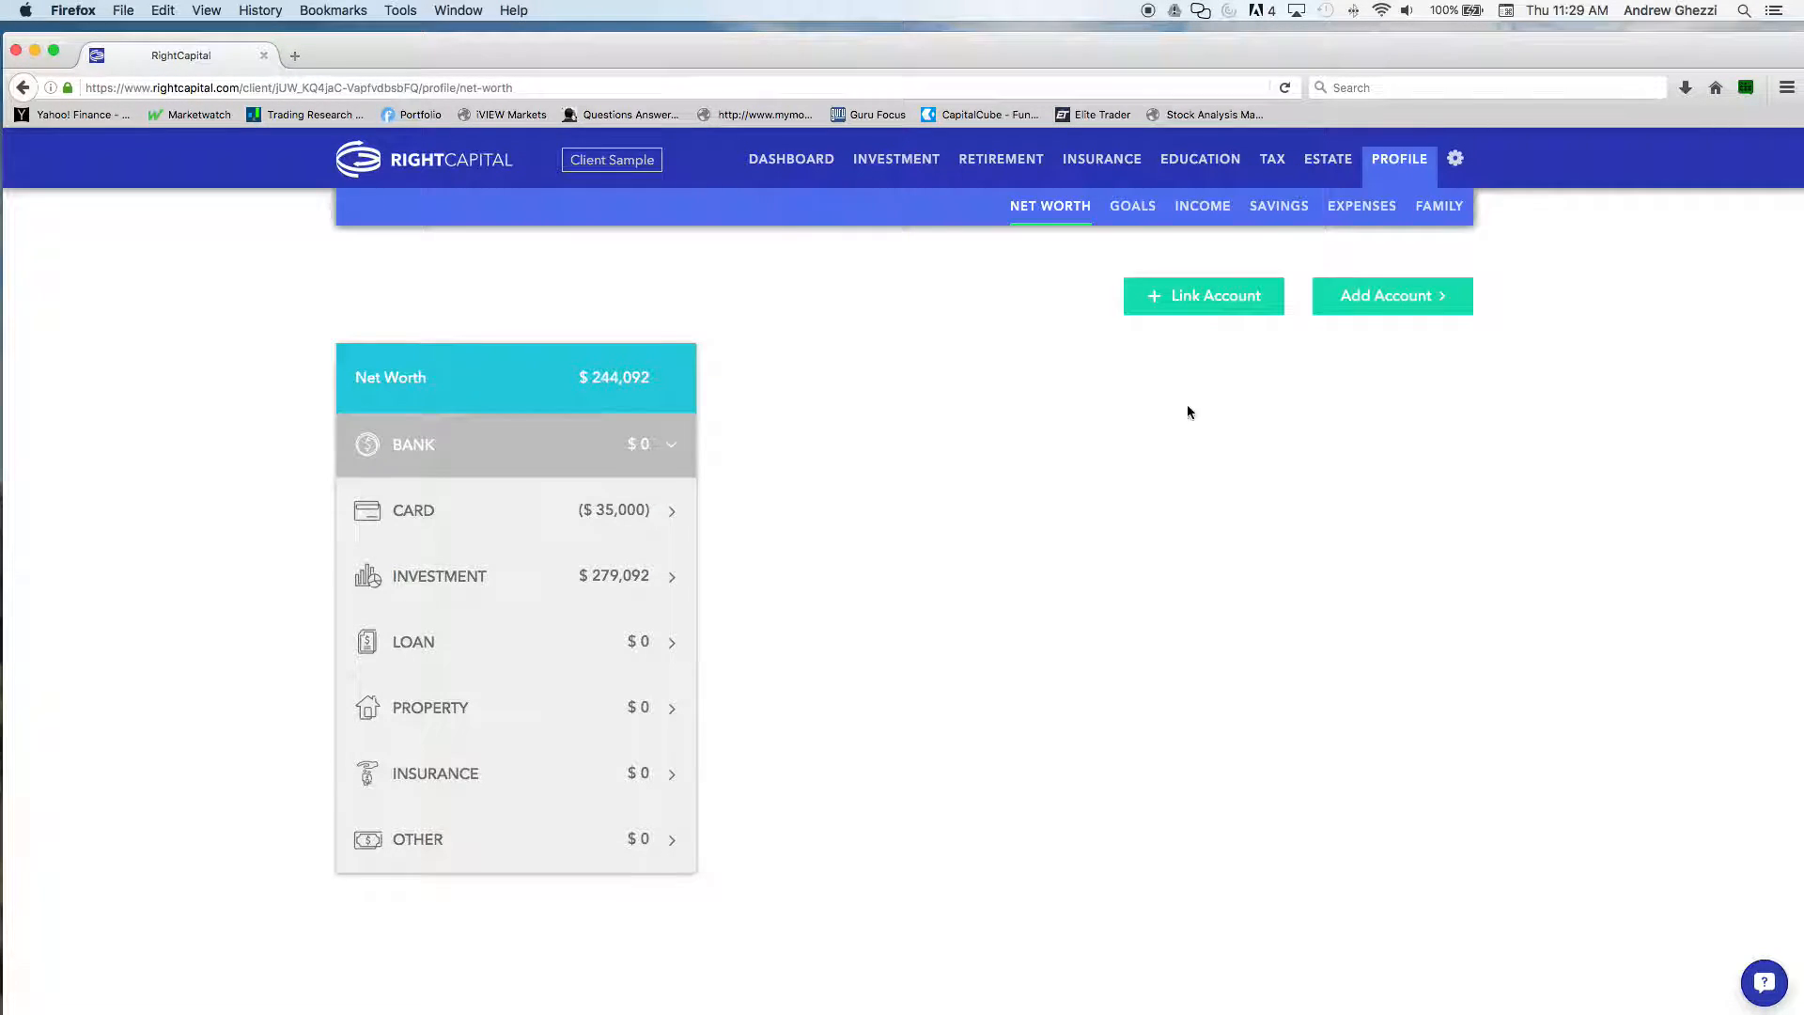
Examine the investment accounts, the first manual account's holdings and the asset classes that can be added to it
click(526, 580)
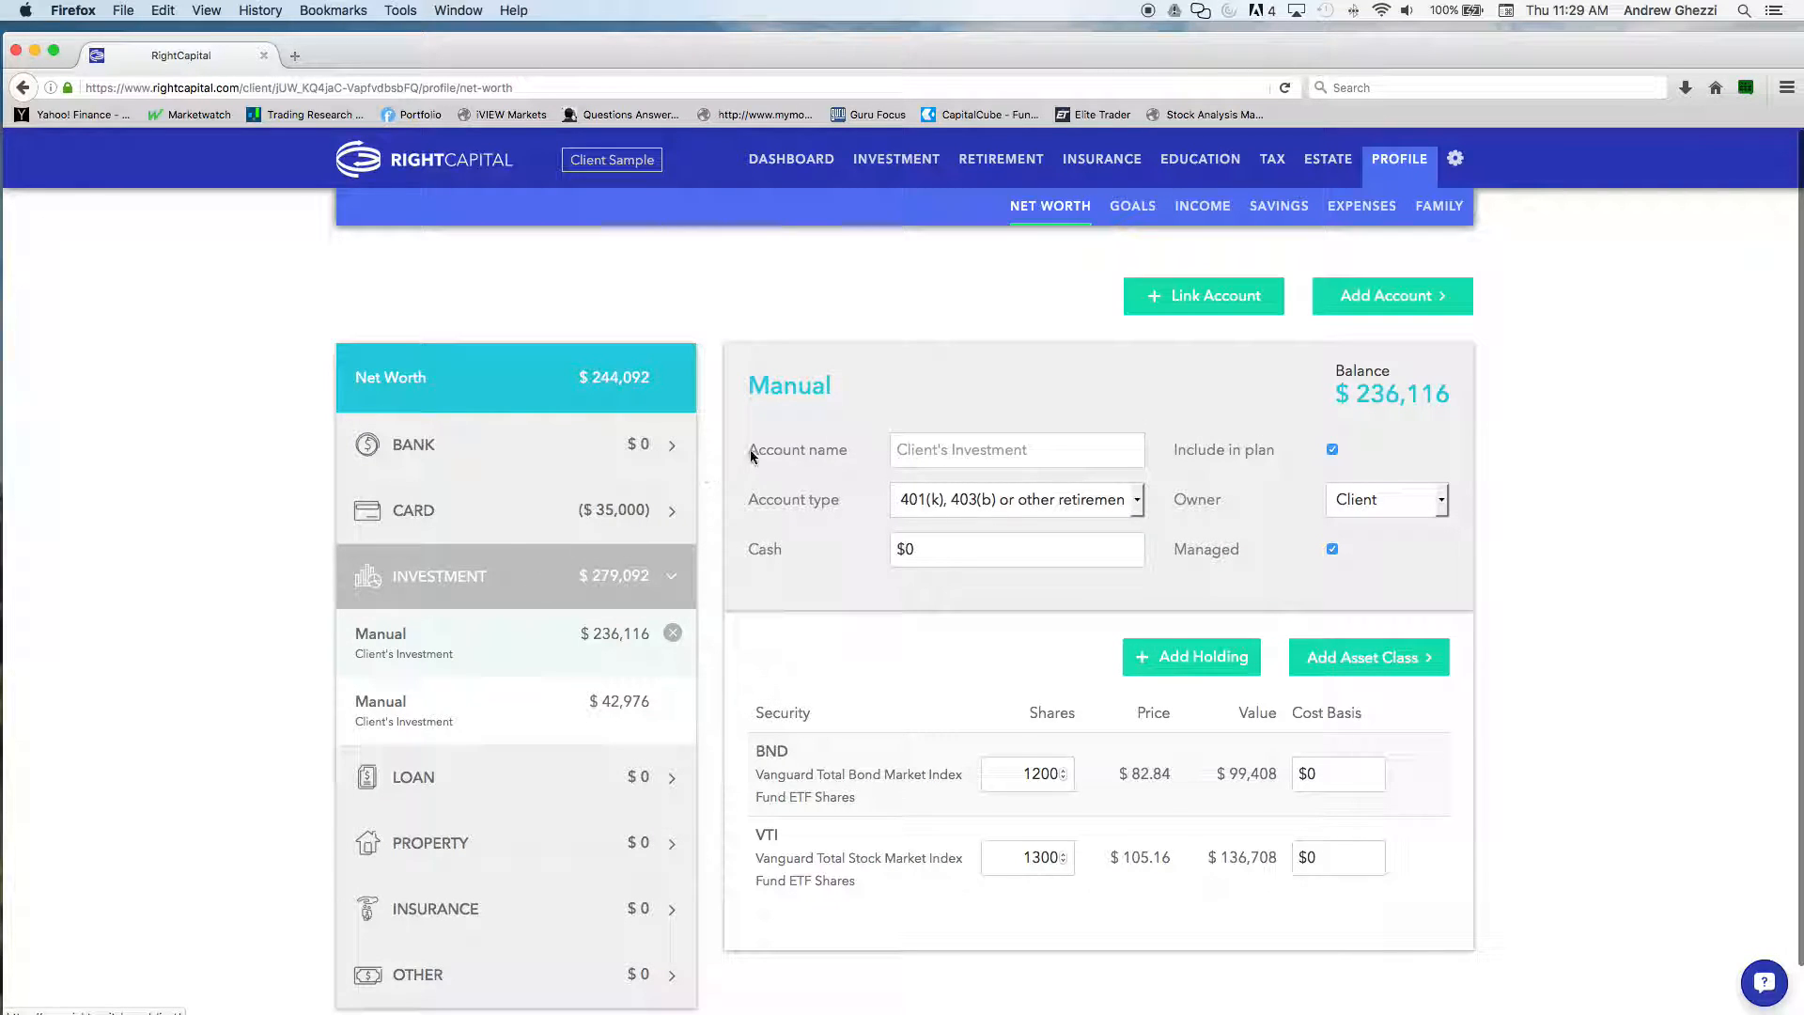
scroll(750, 387, down, 1)
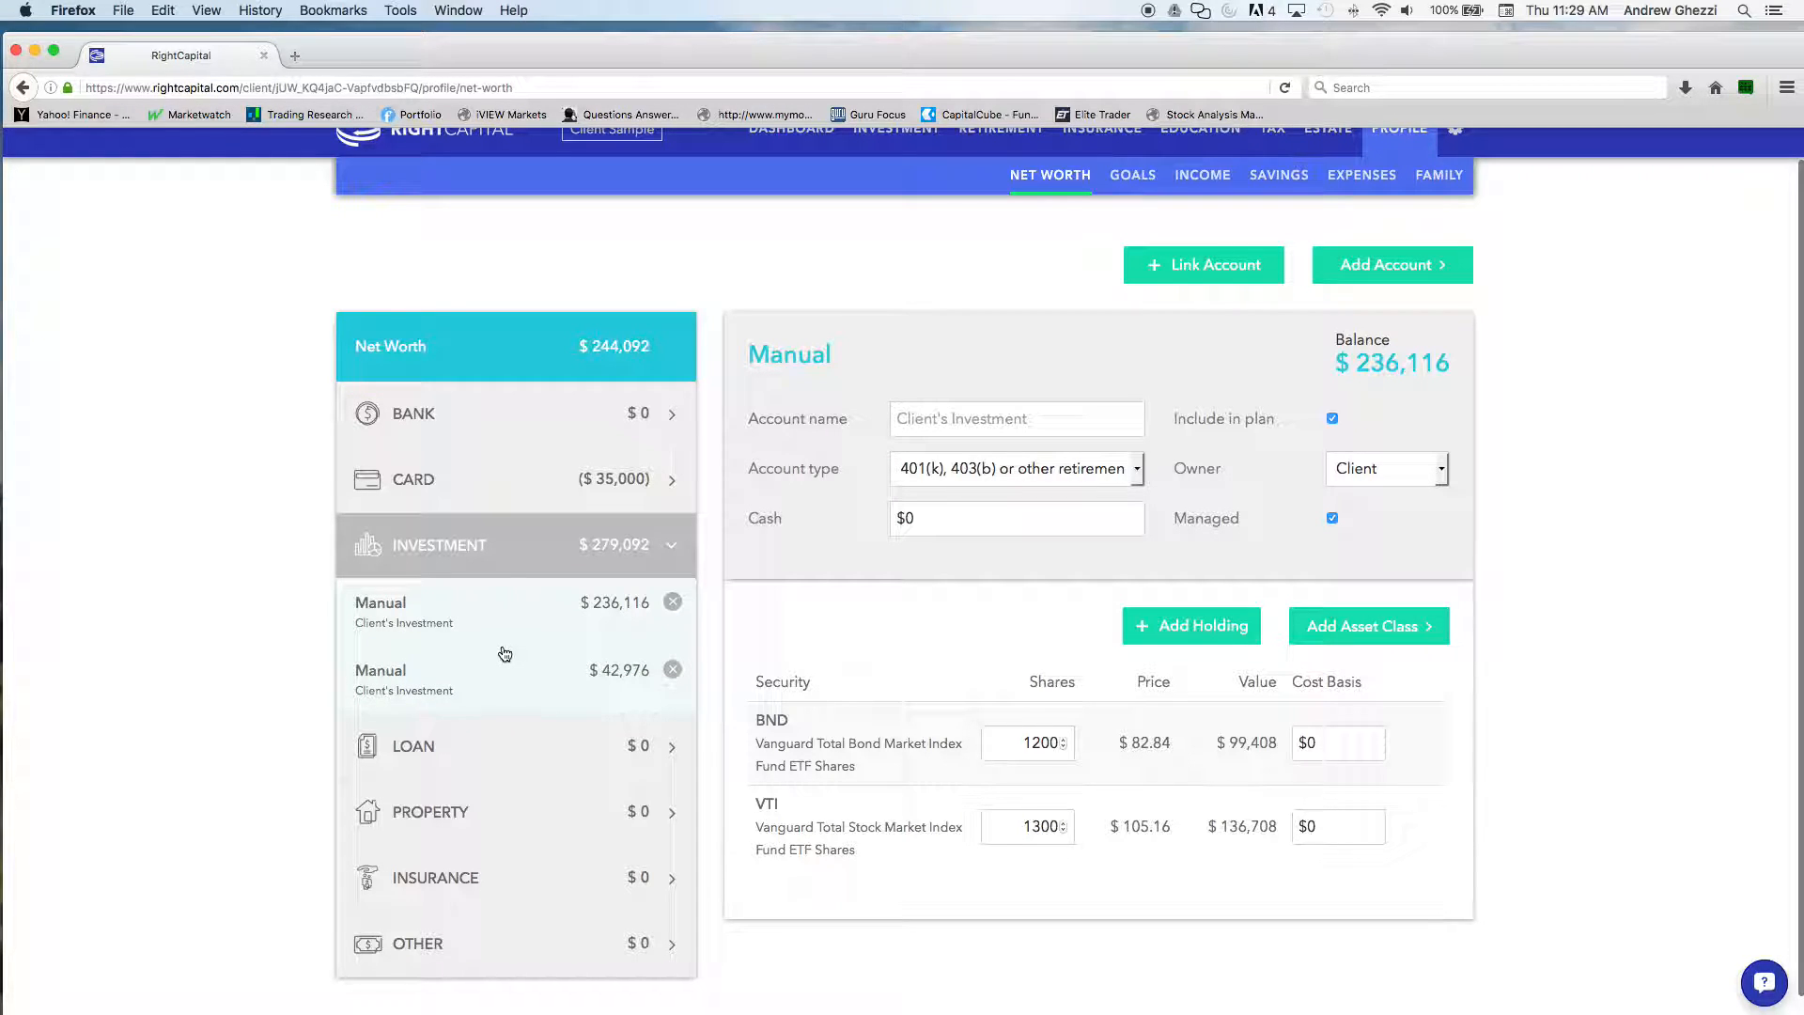
scroll(806, 662, down, 1)
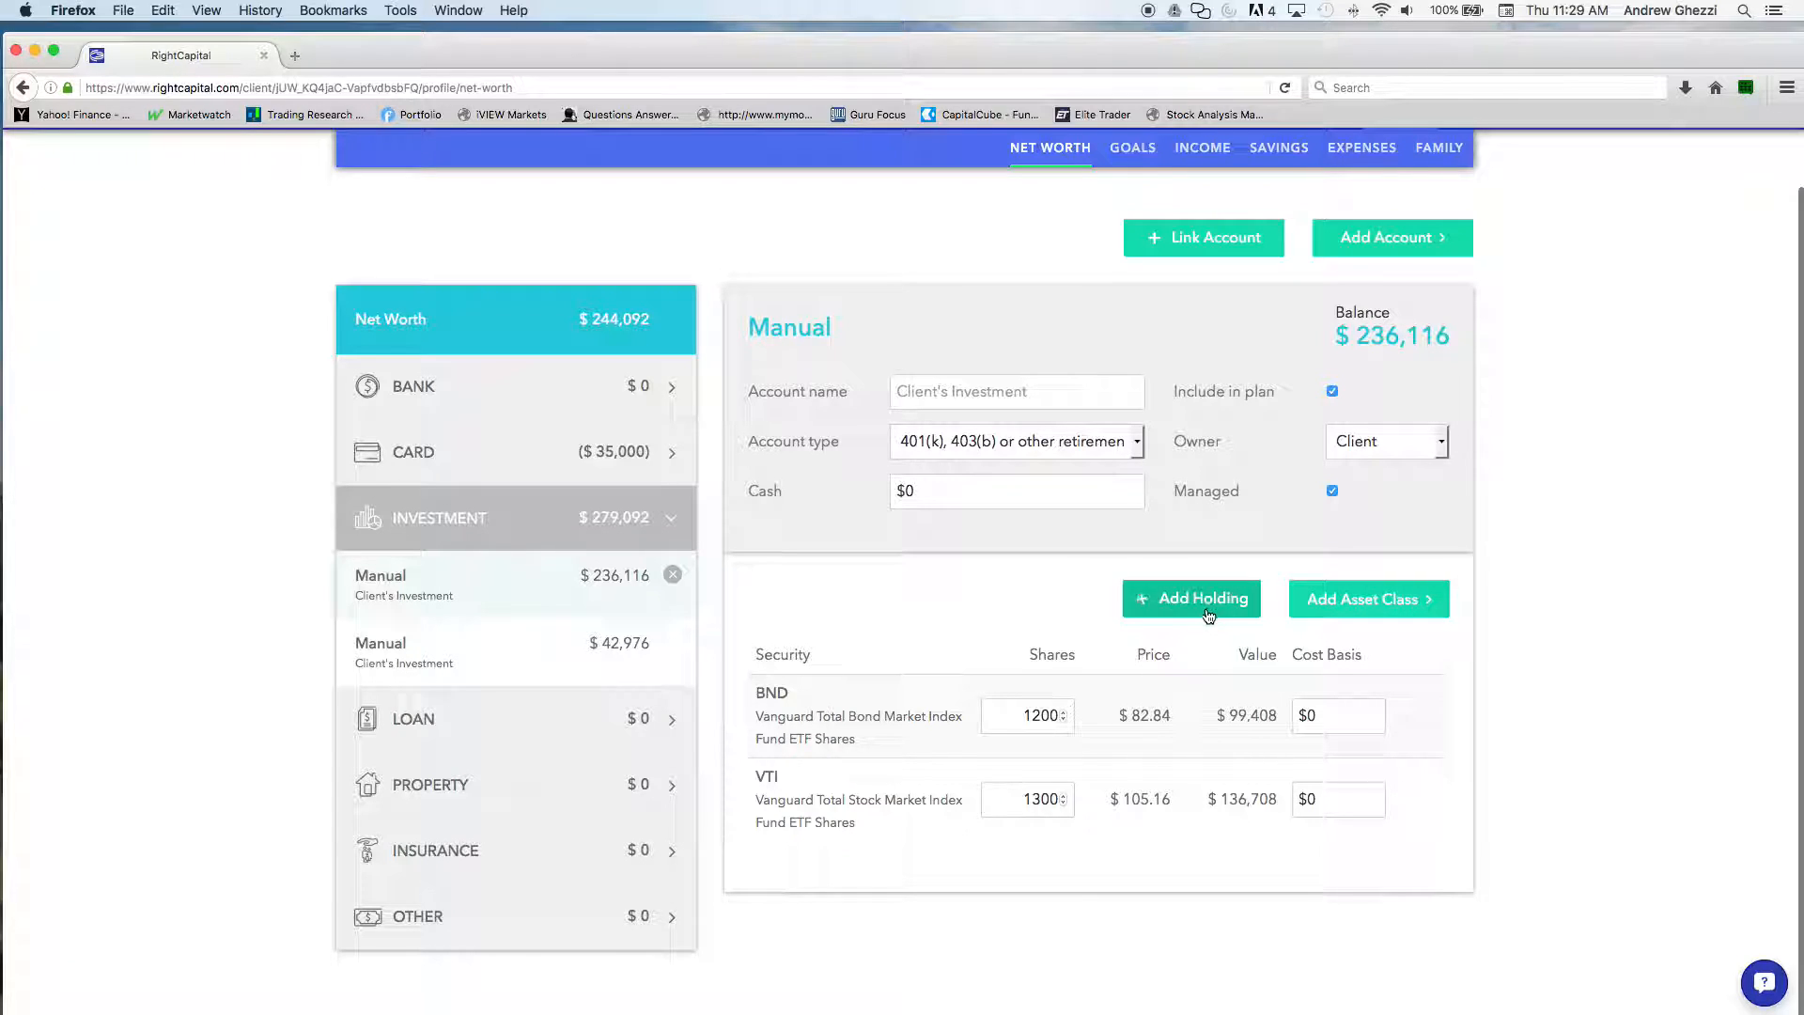
click(1340, 615)
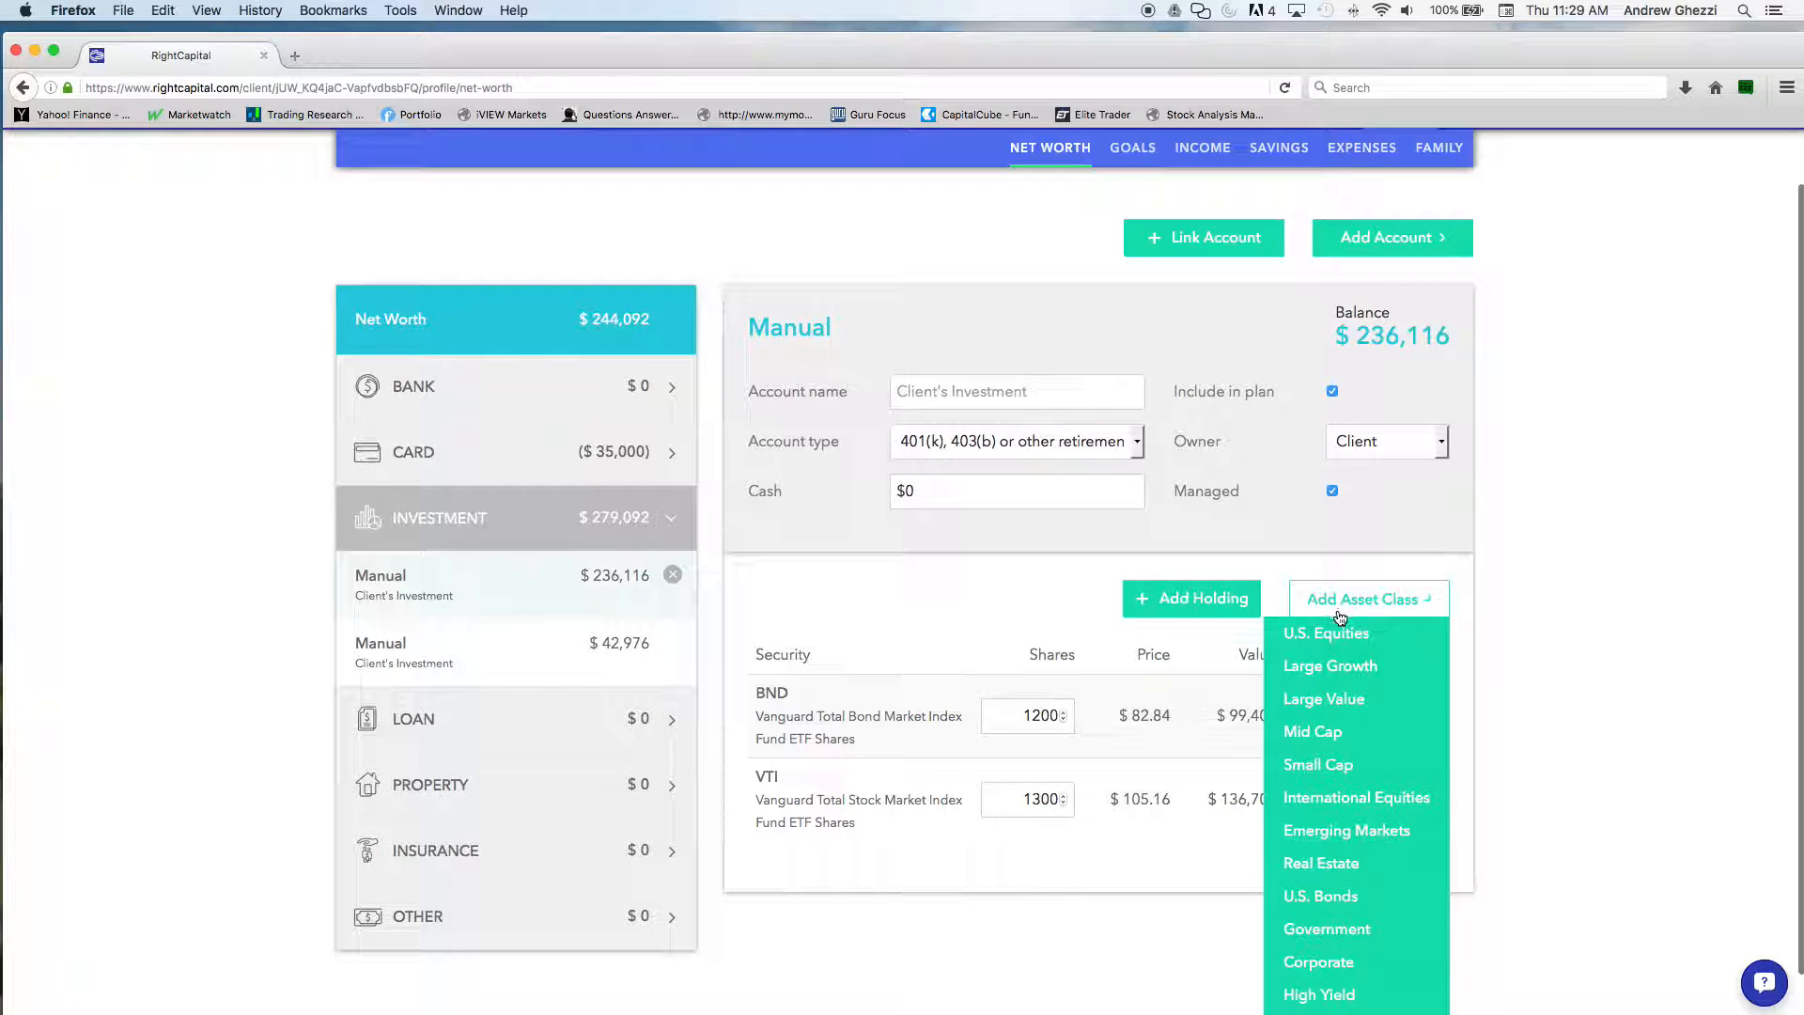
click(1046, 599)
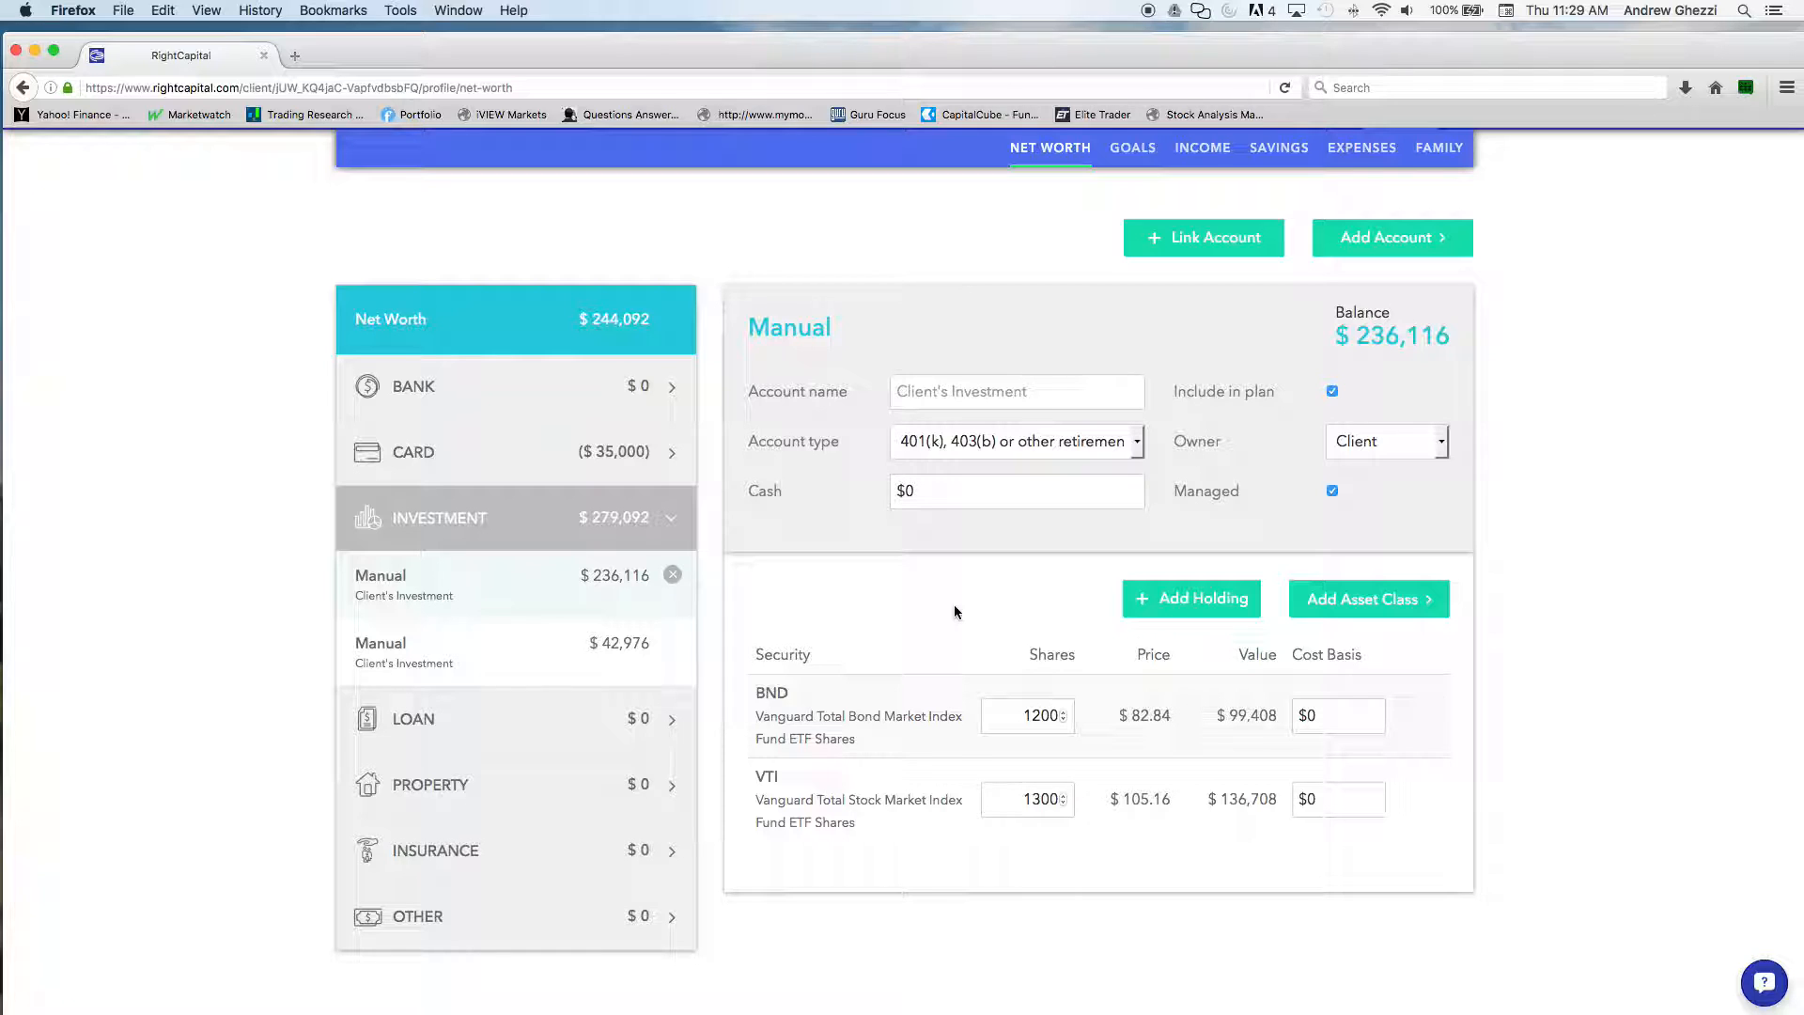
View the card and bank account categories, and briefly open the account-linking dialog
click(489, 456)
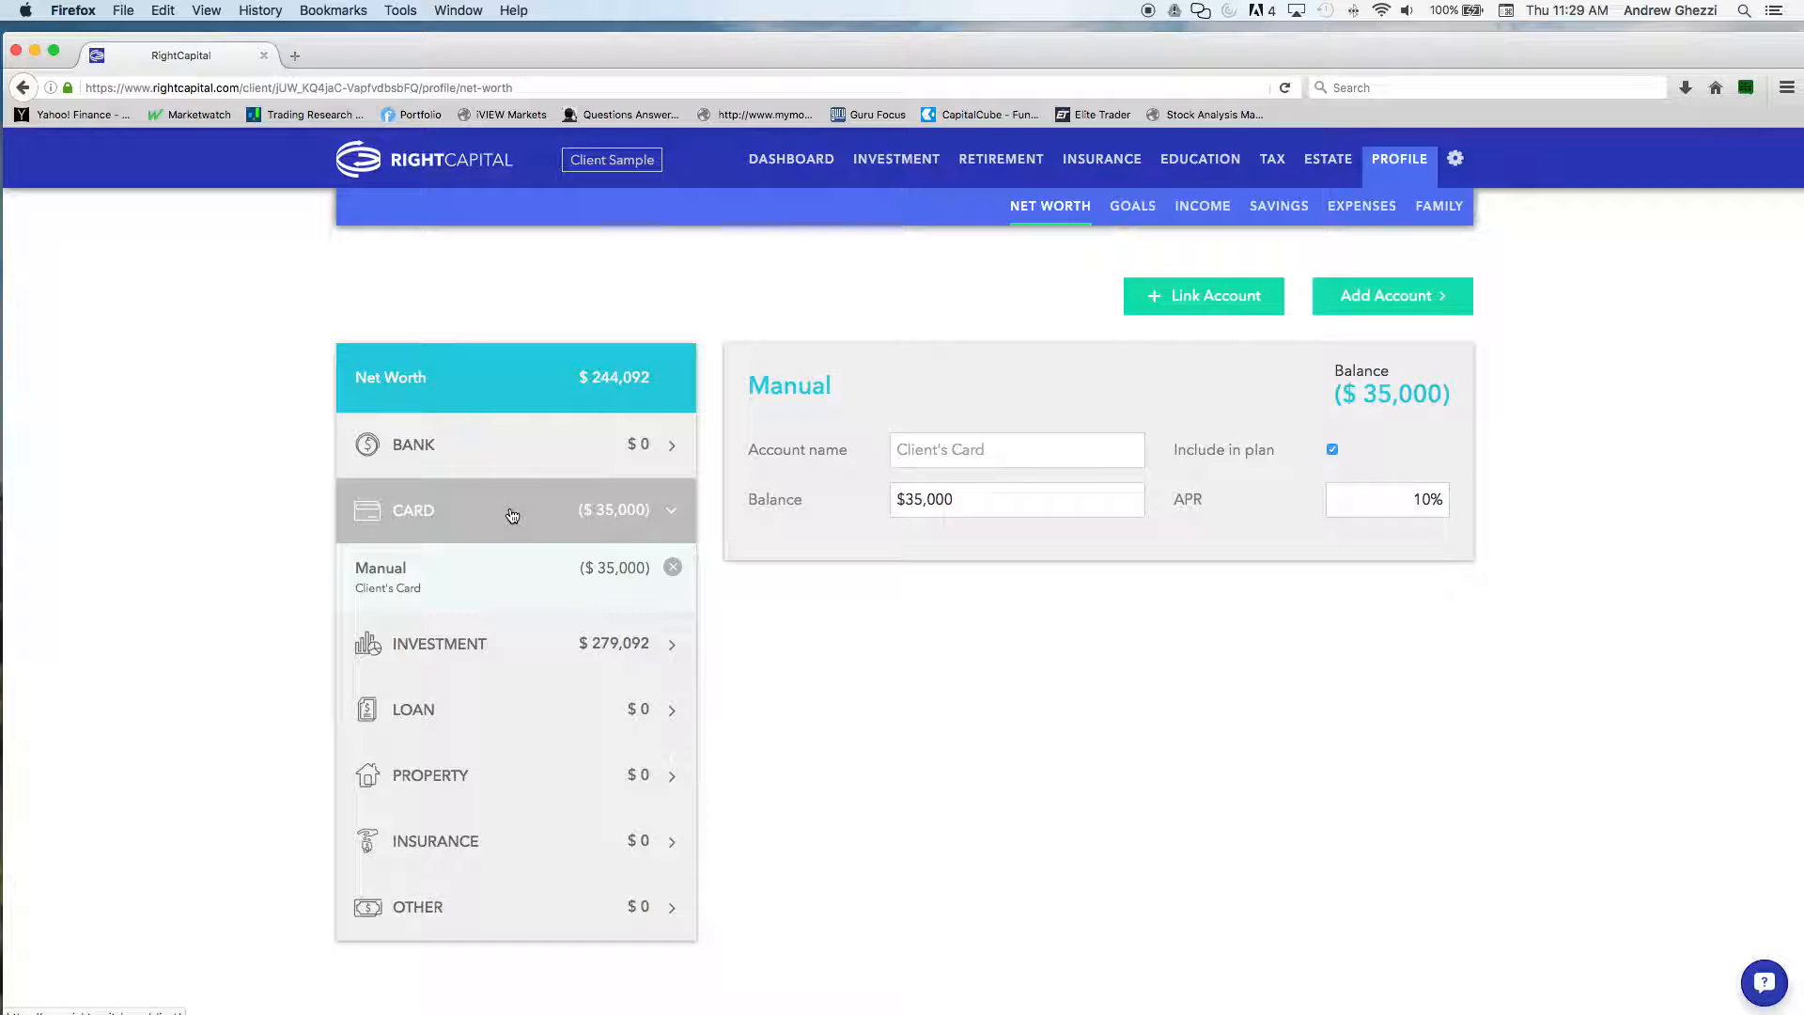
click(508, 452)
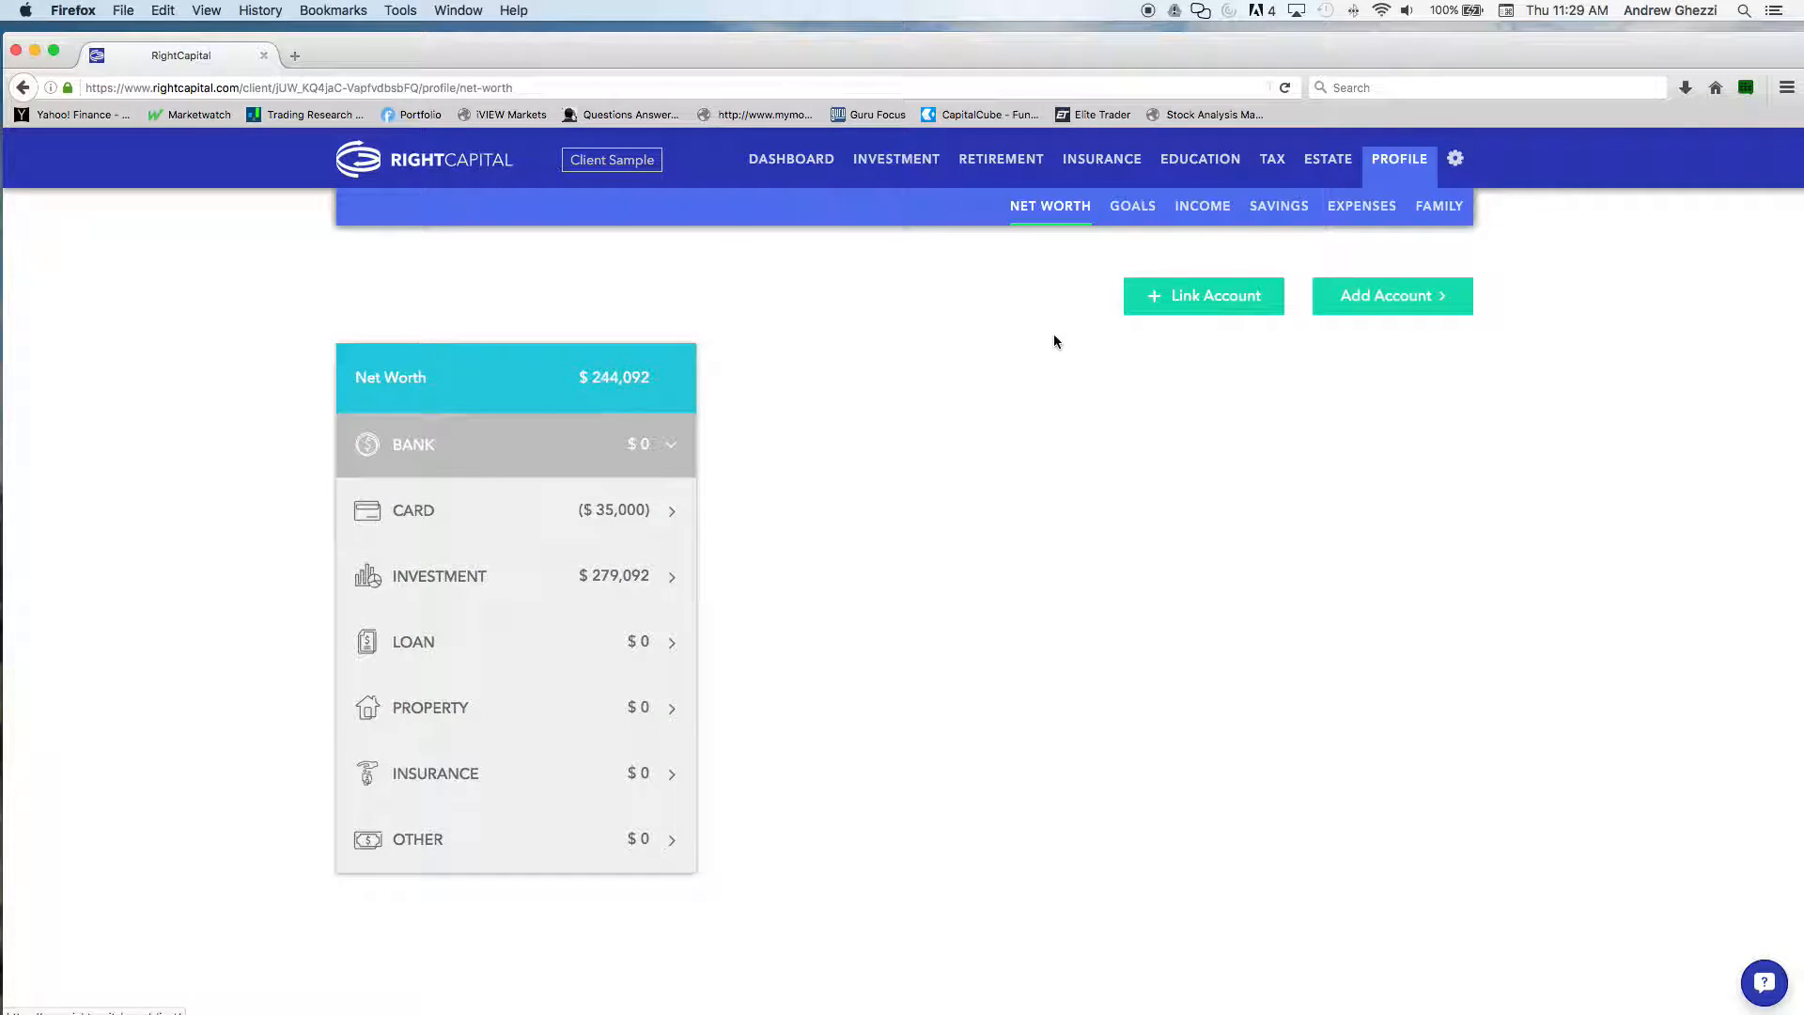
click(1161, 299)
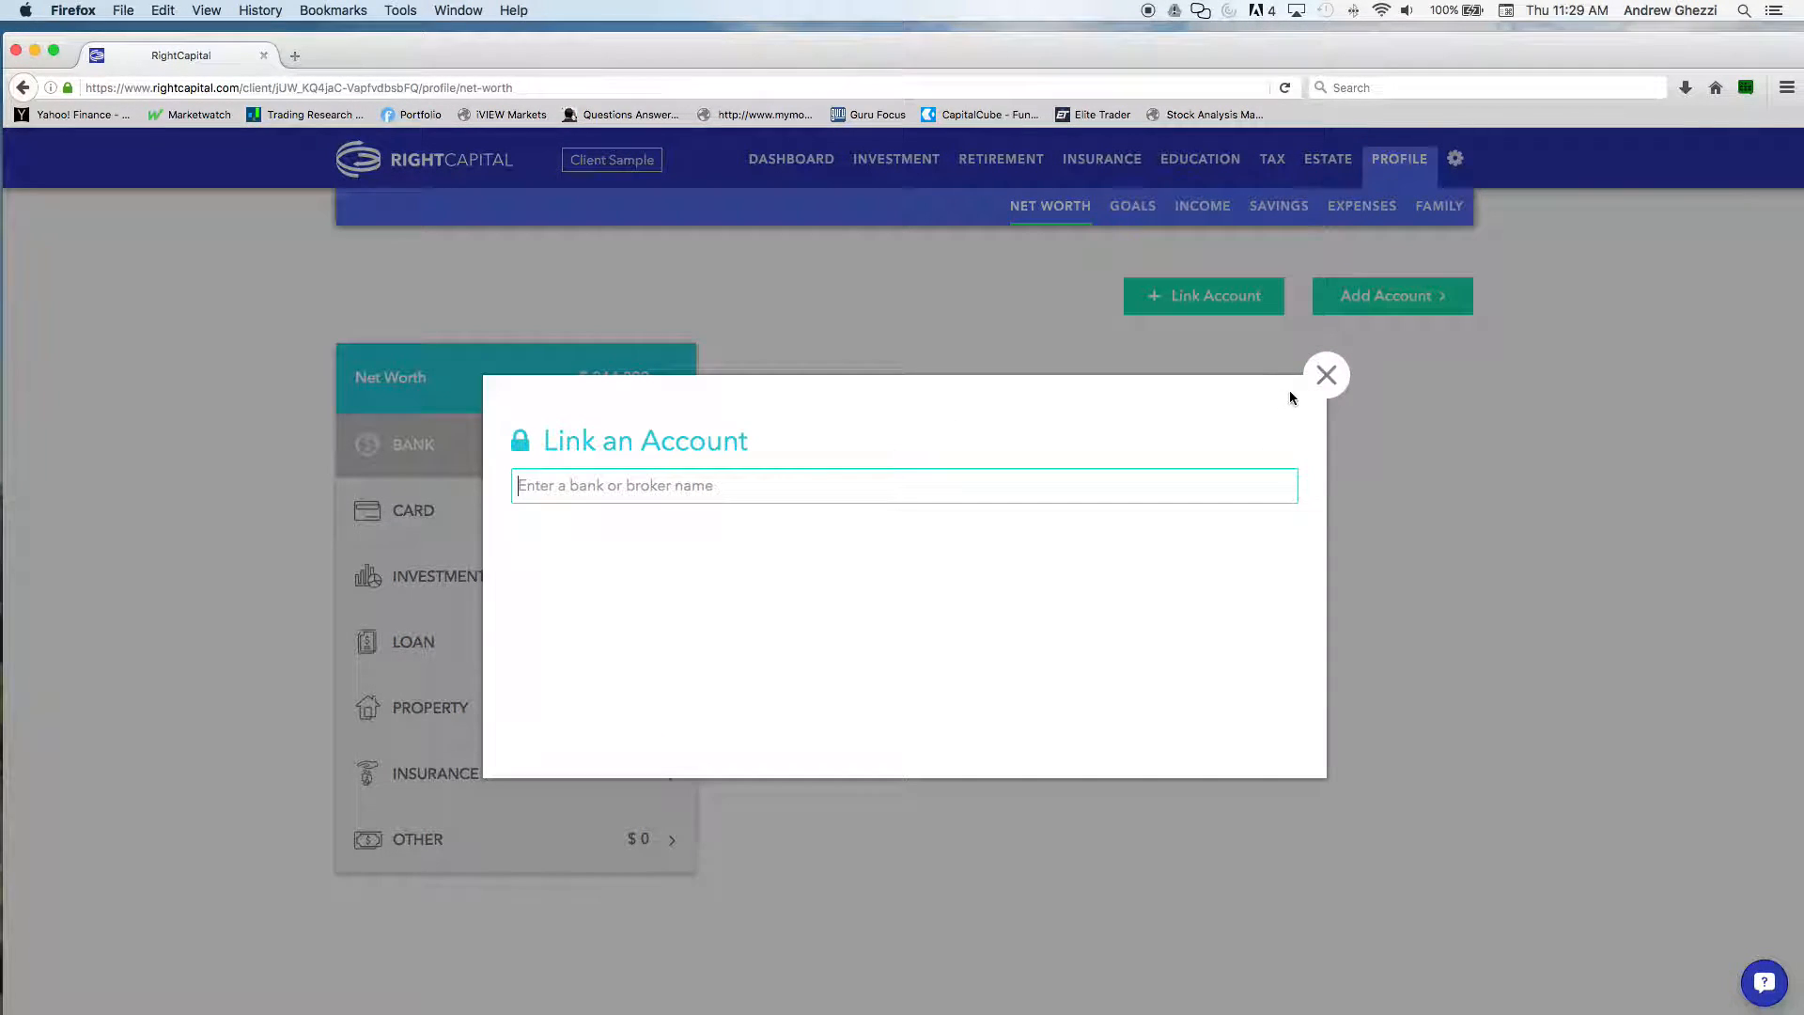
click(1326, 375)
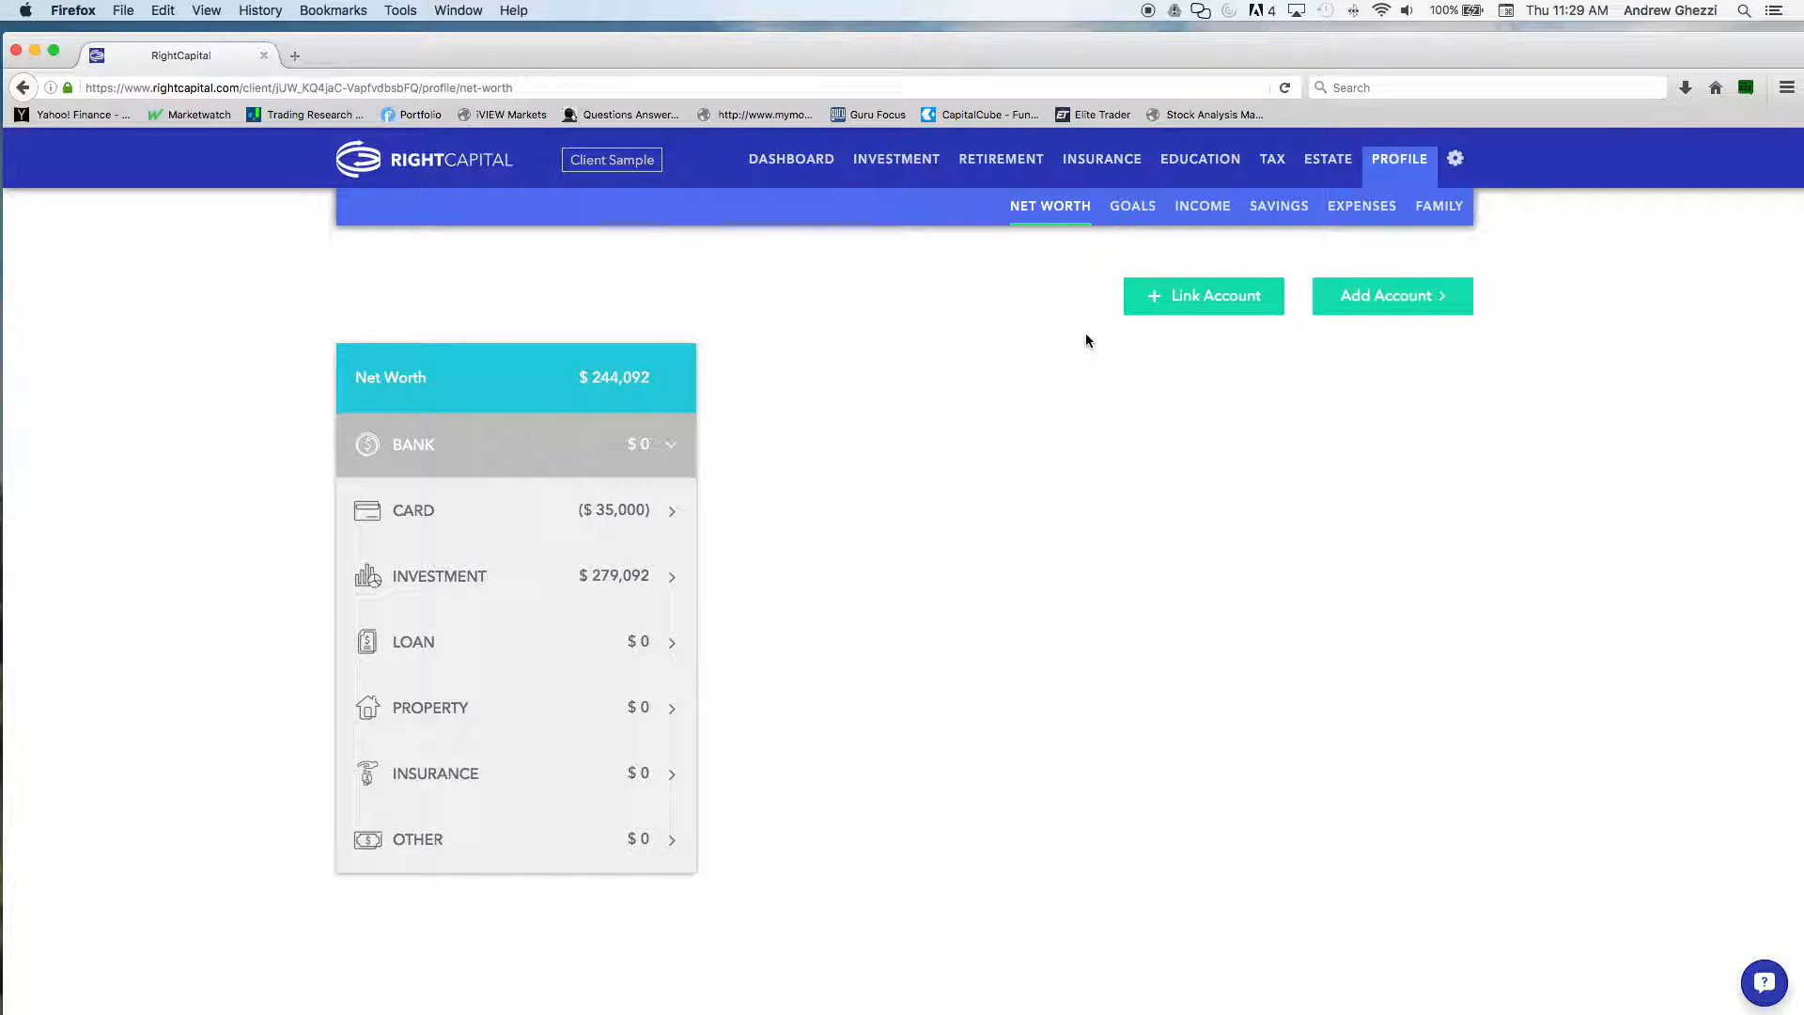
Add a college goal to the profile, naming it with the child's first name followed by "College Fund"
click(1132, 209)
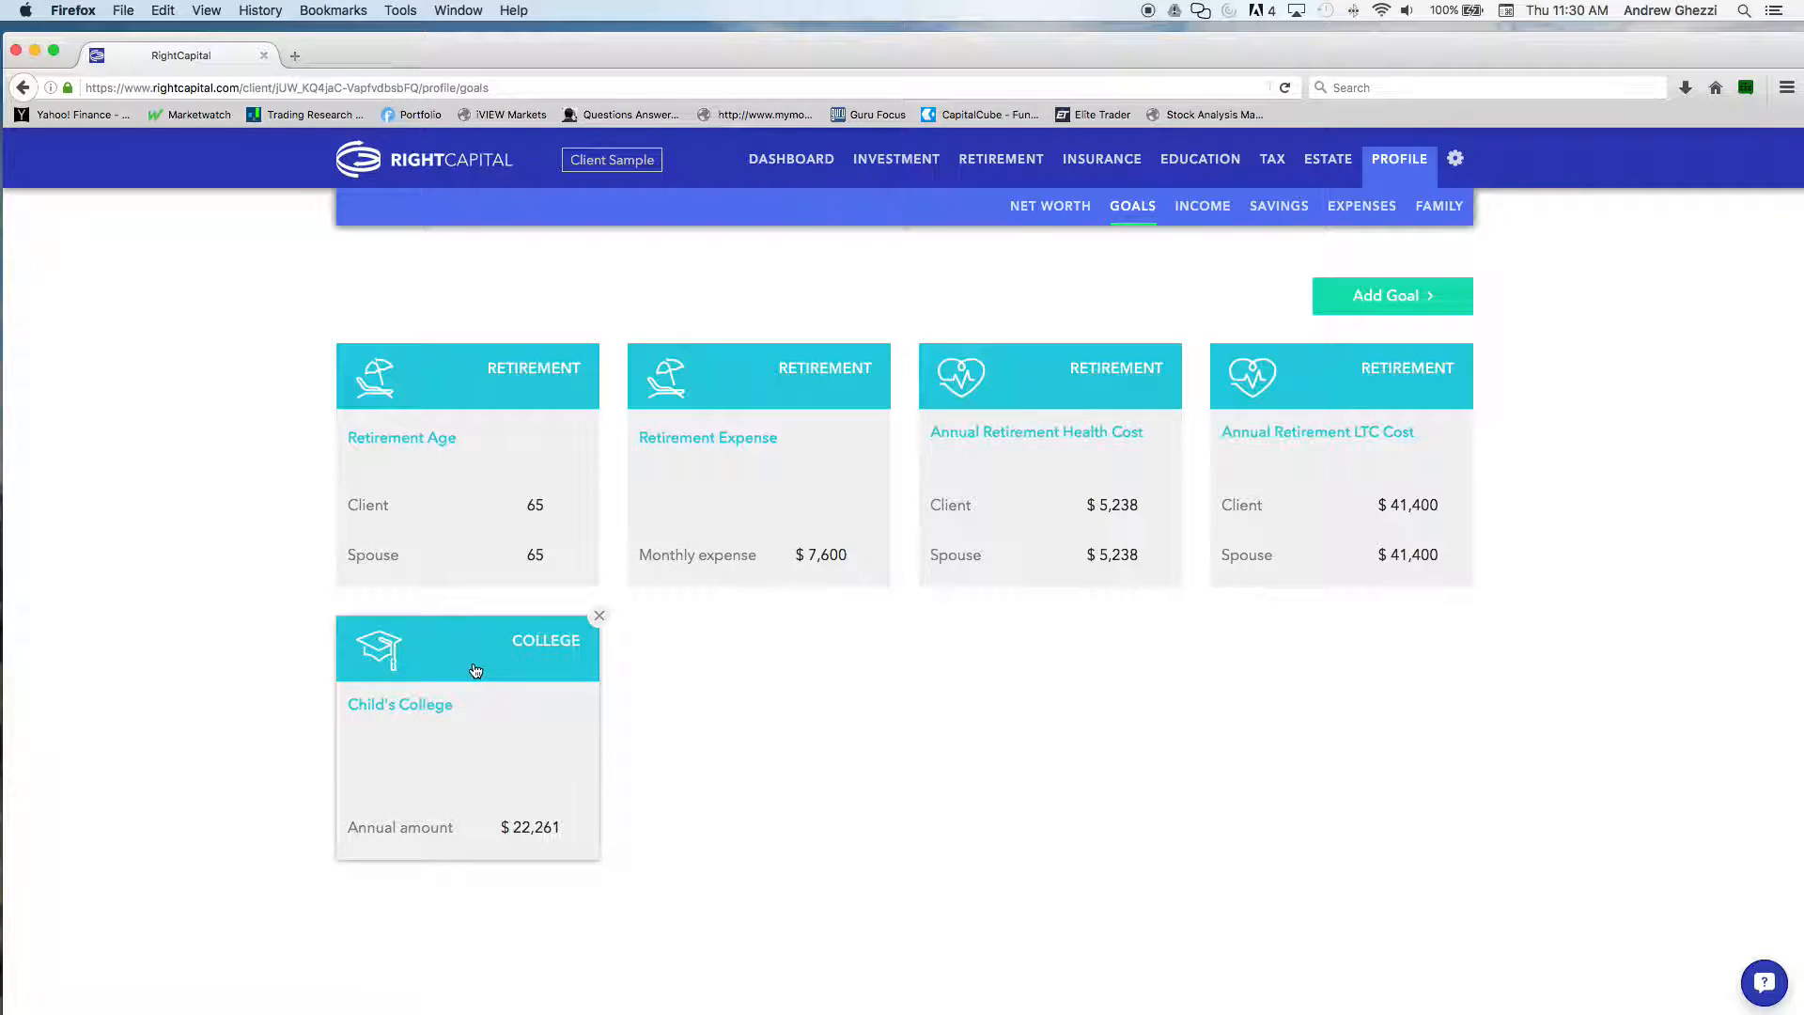
click(1367, 295)
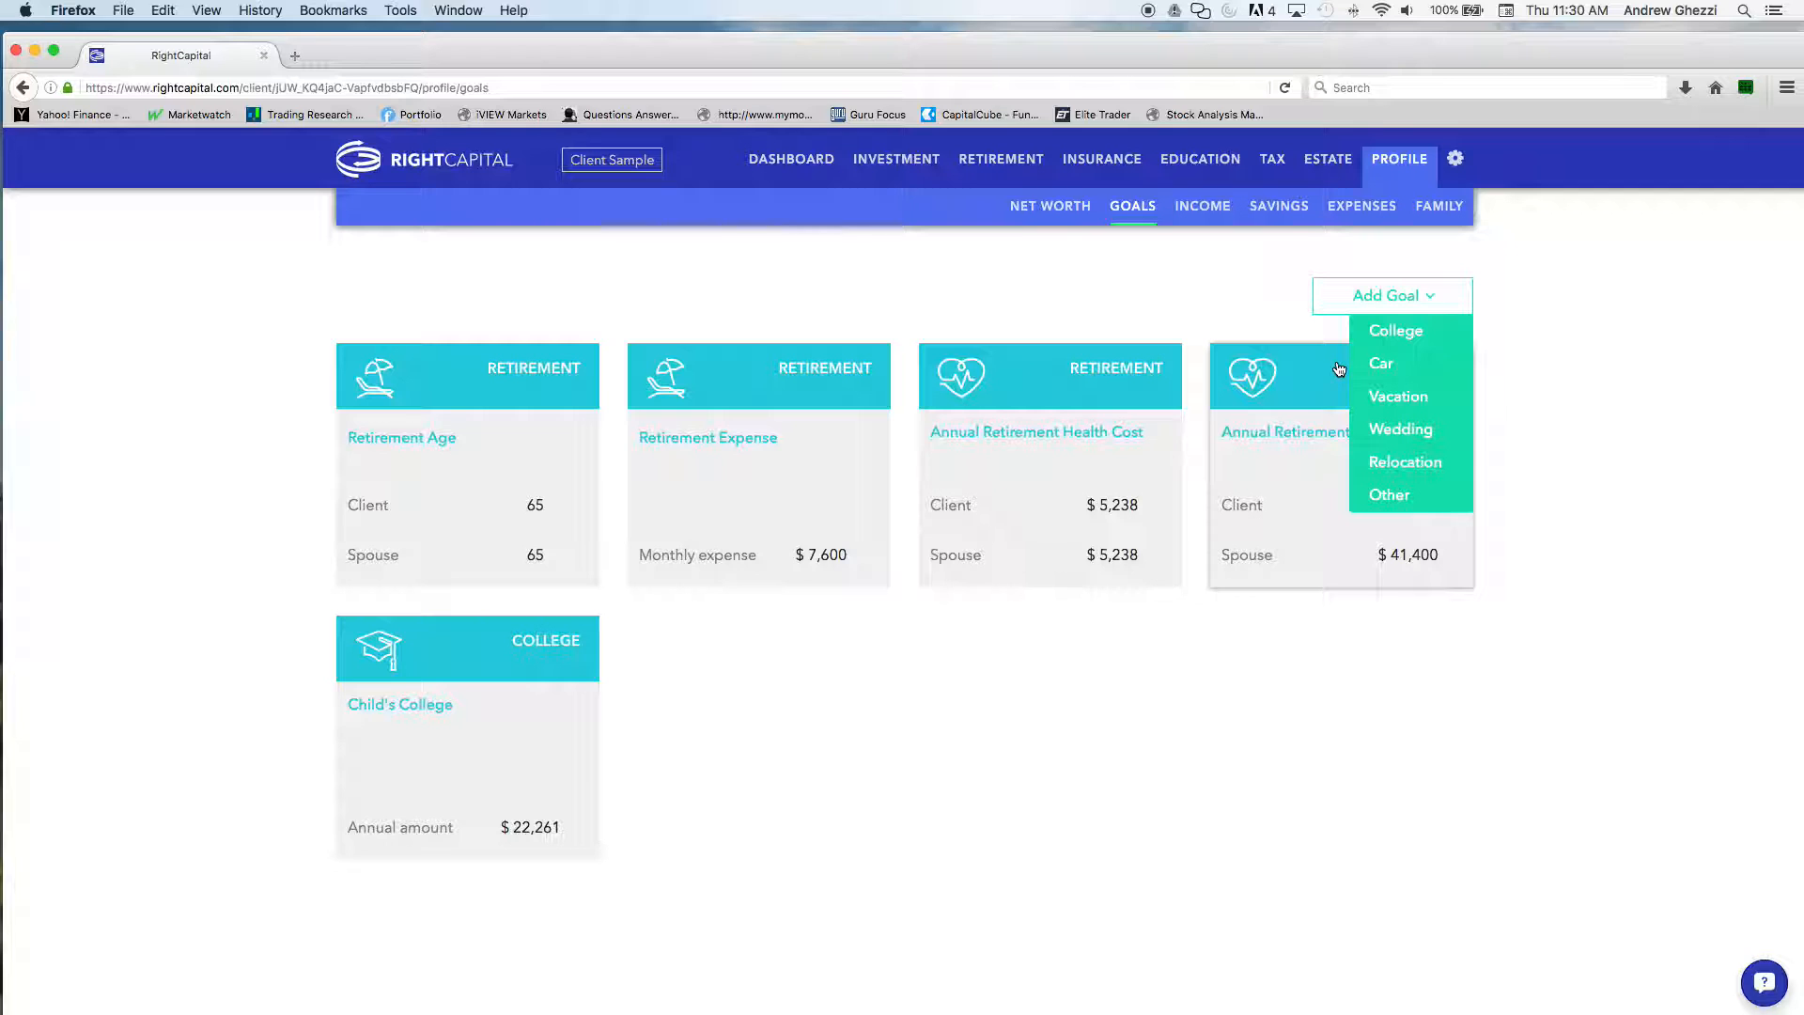
click(1396, 333)
scroll(801, 662, down, 3)
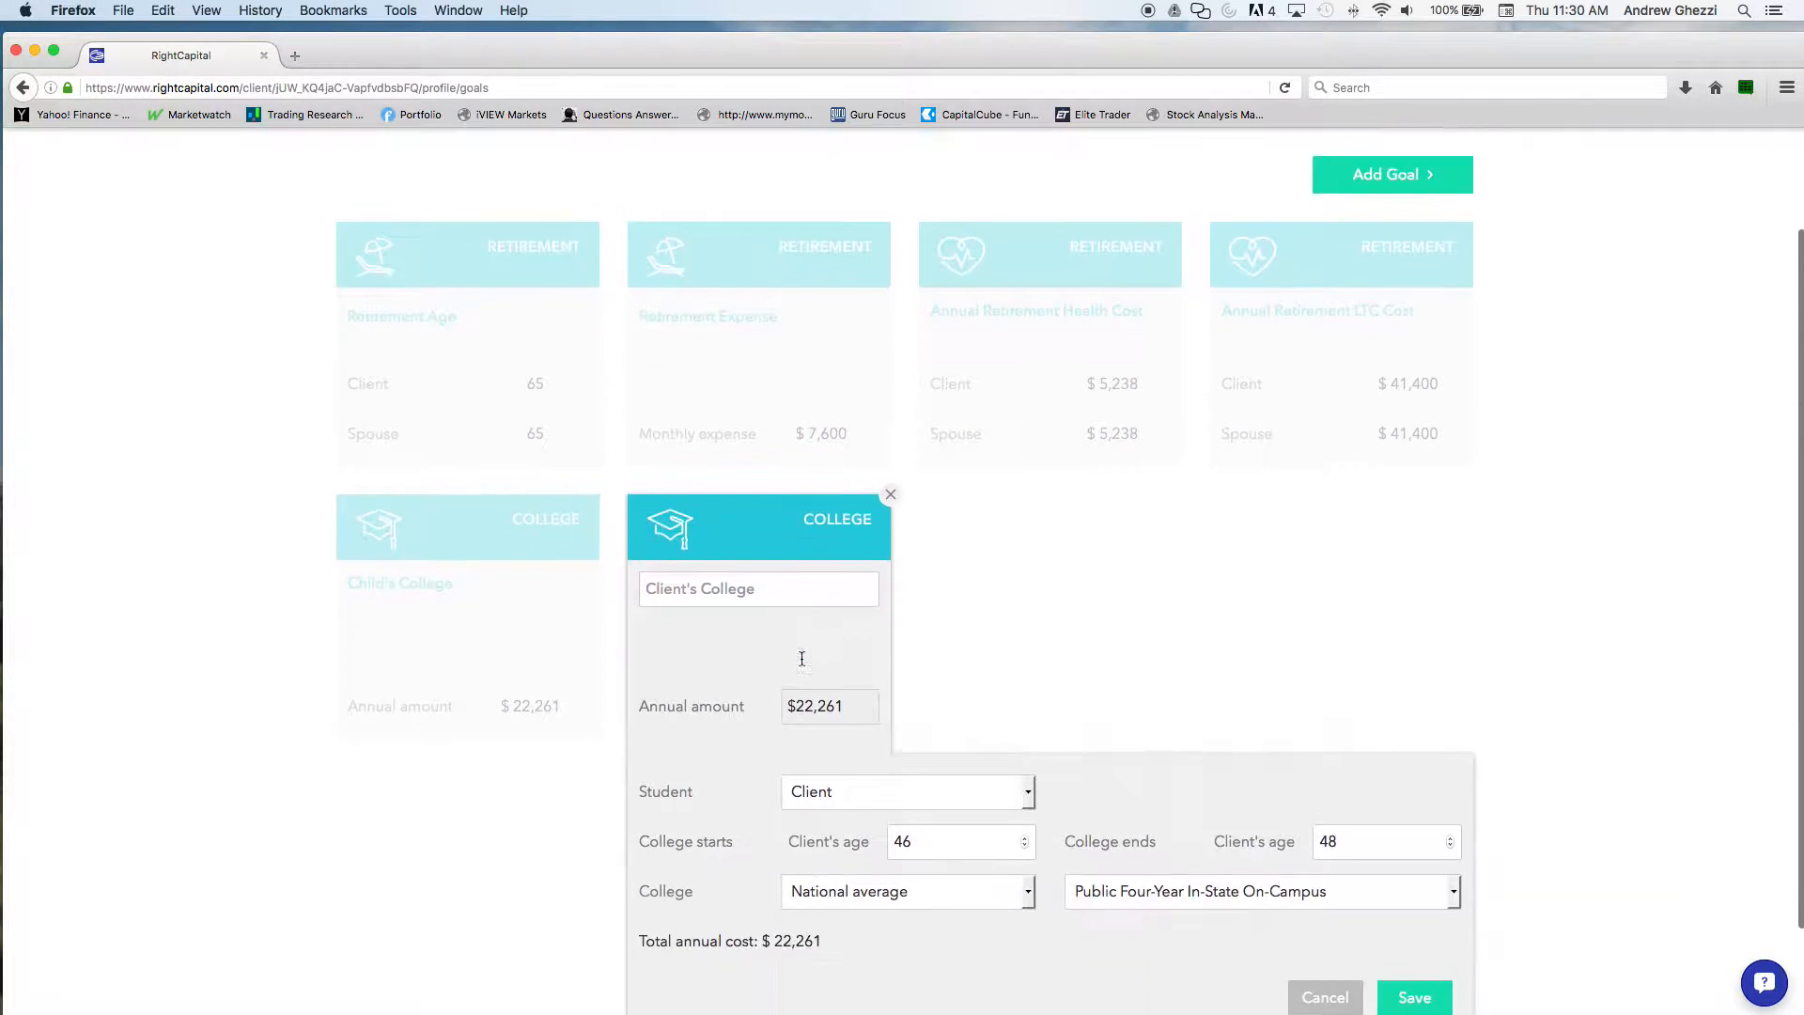
scroll(802, 659, down, 3)
click(724, 475)
text(Johnys College Fund)
Set the new college goal's school type to Public Master's In-State
click(1215, 780)
click(1215, 779)
click(1214, 779)
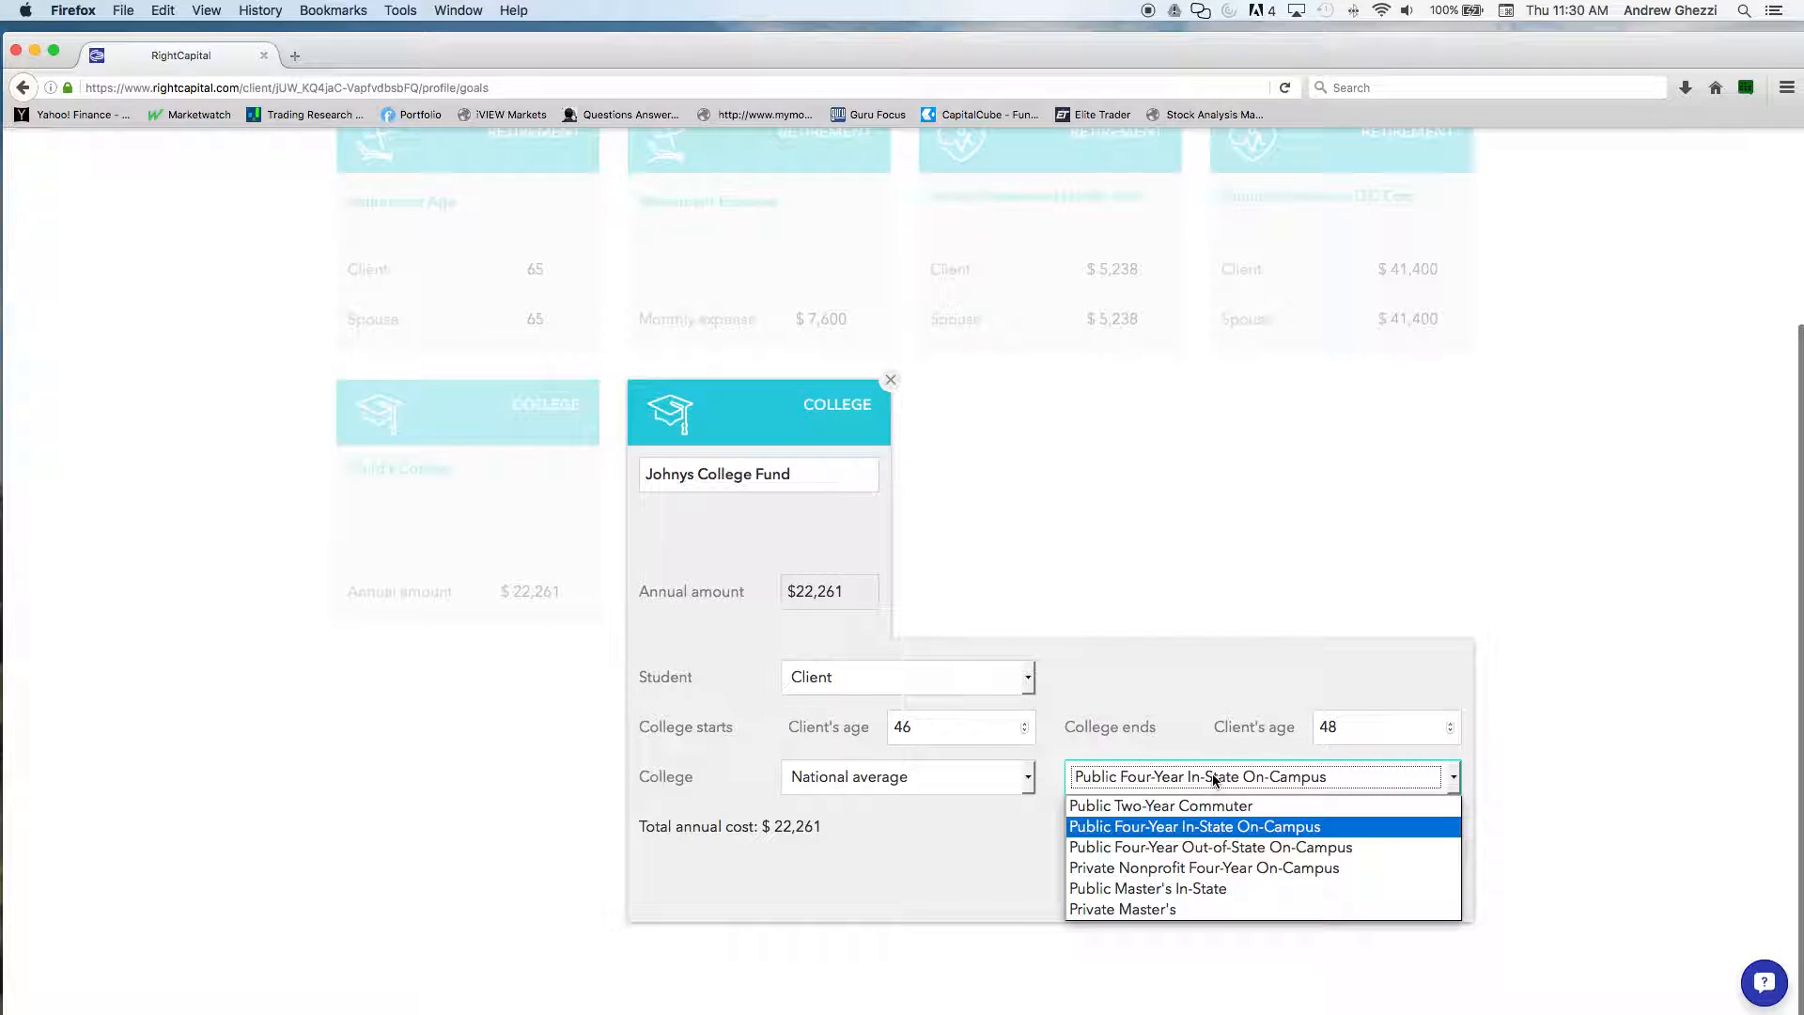
click(1208, 888)
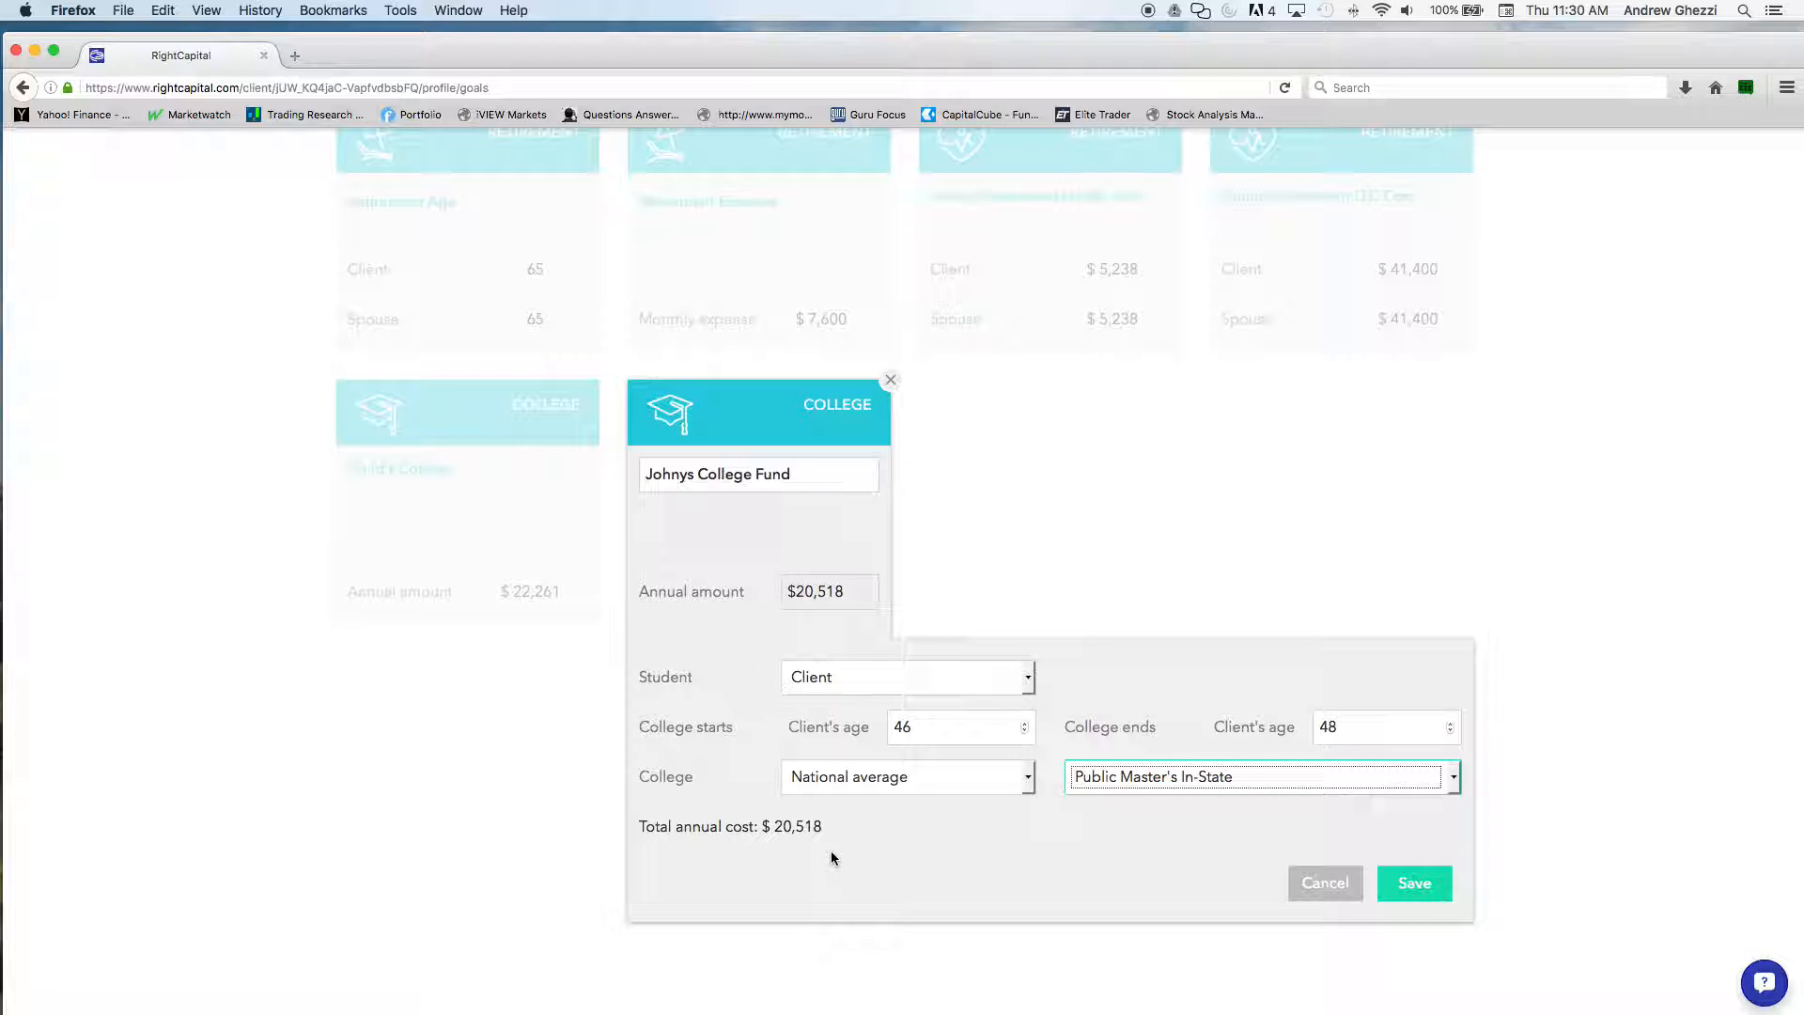
Set the college goal to start at age 18 and end at age 25, and save it
double_click(917, 739)
text(18)
key(Tab)
text(25)
key(Tab)
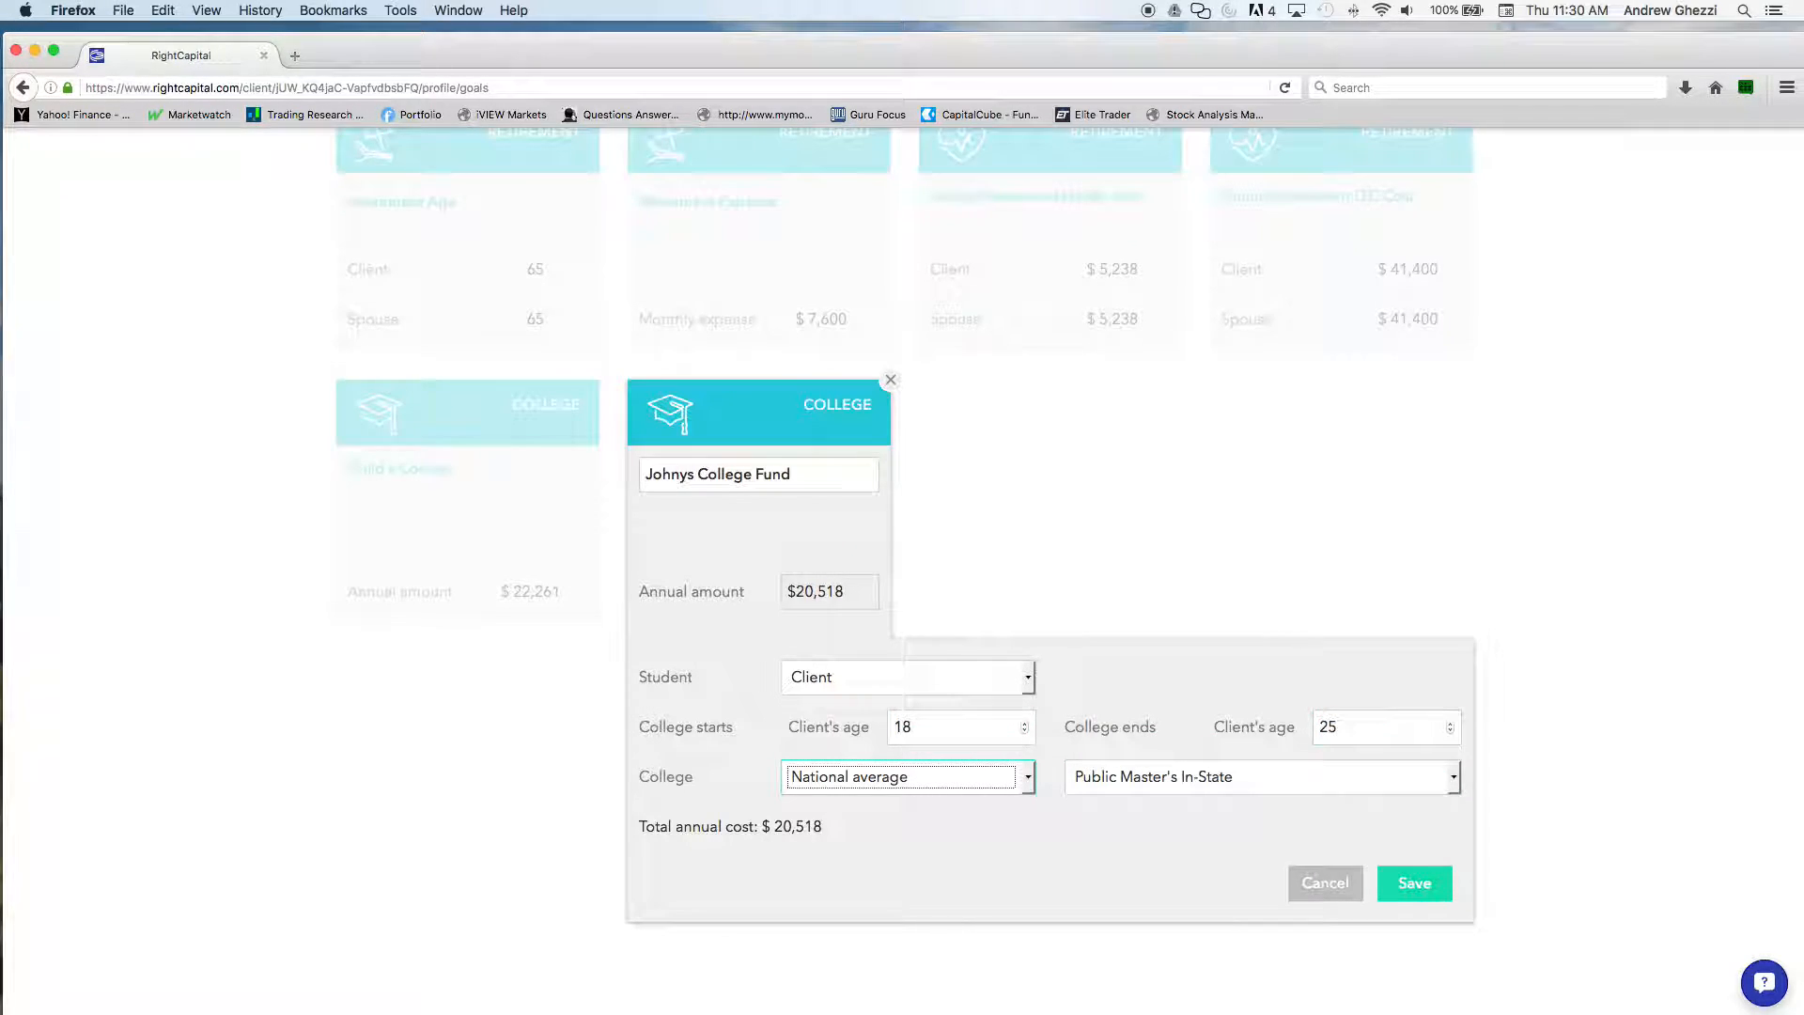
click(1400, 884)
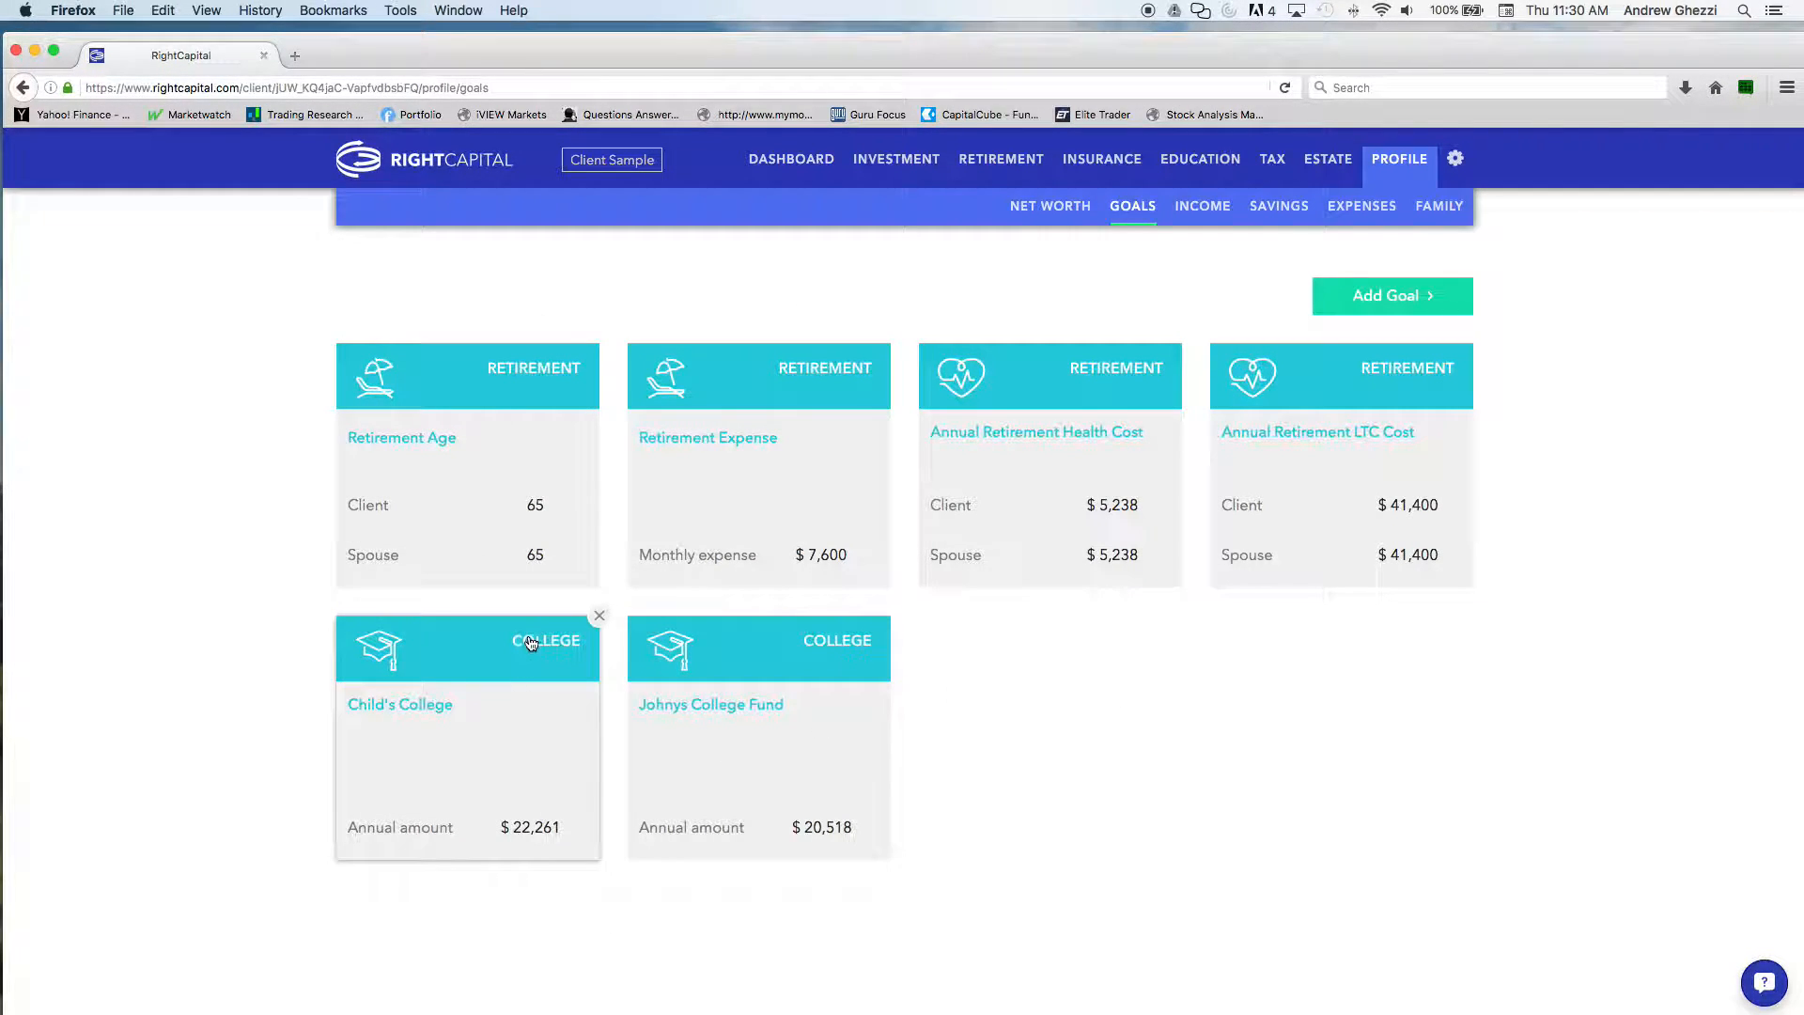
click(1417, 299)
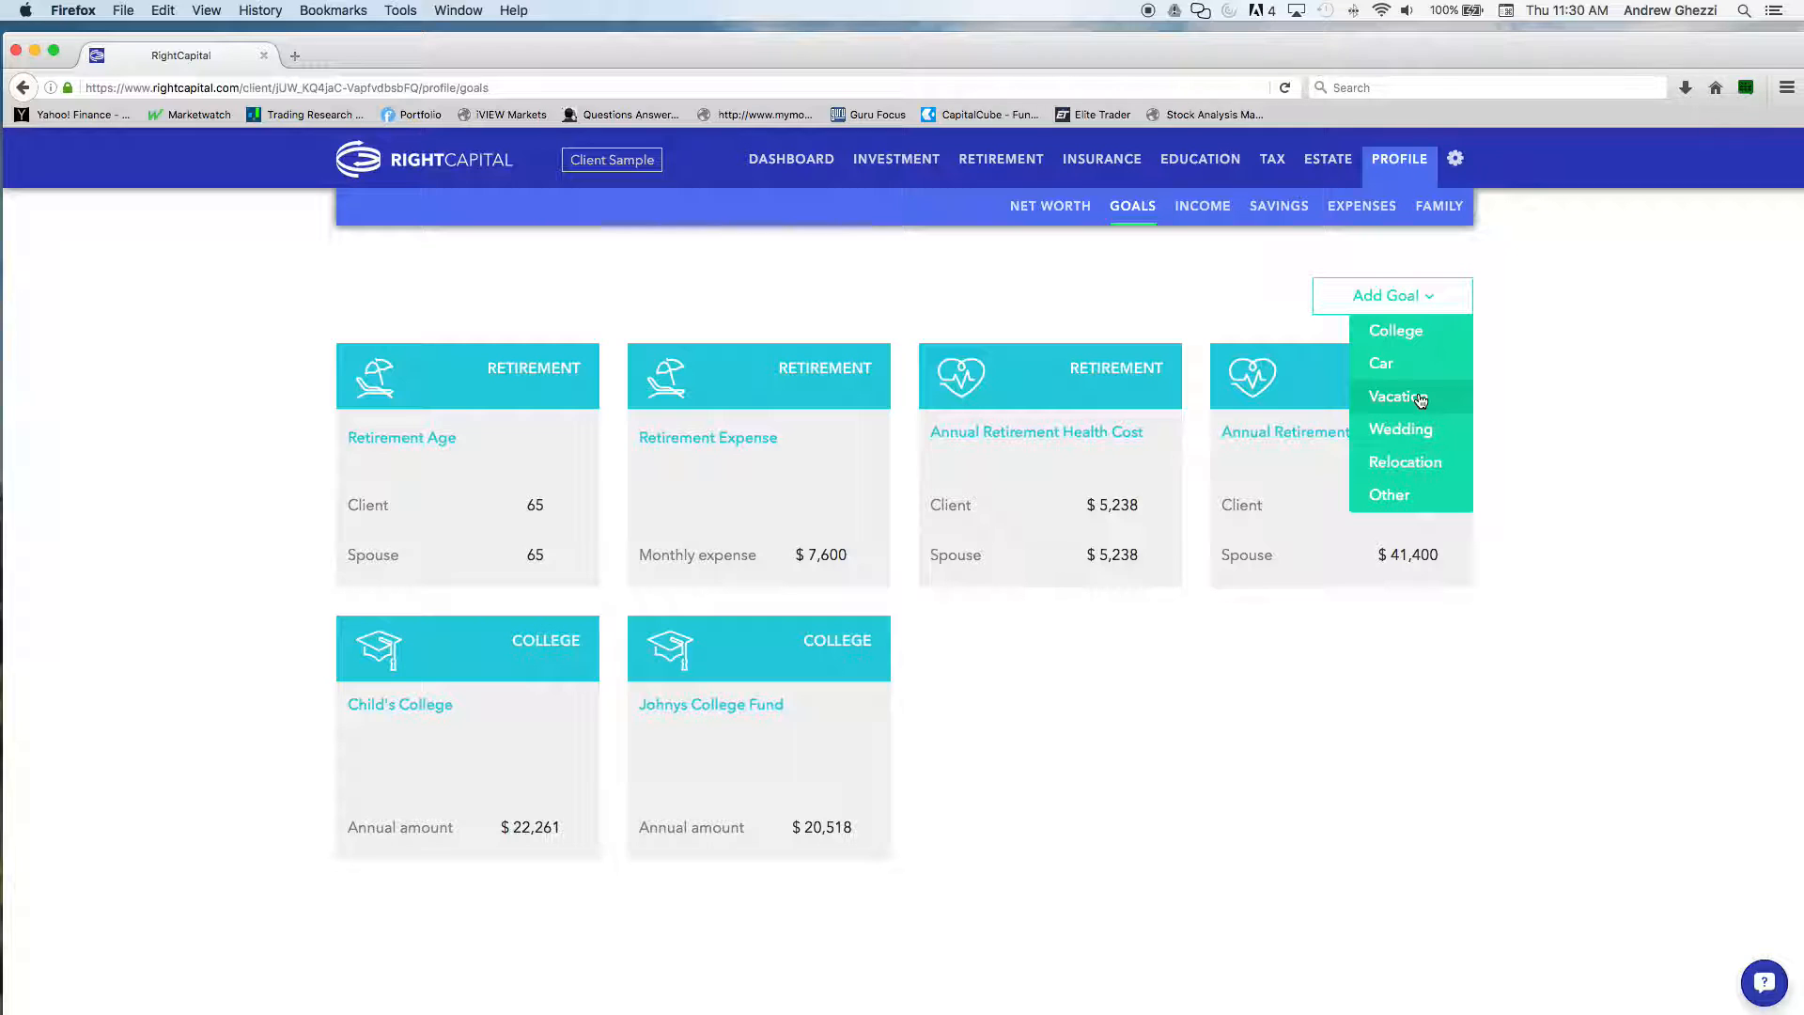
Try basing the client's estimated Social Security benefit on historical covered earning in the profile's income section, and discard the change
click(1201, 208)
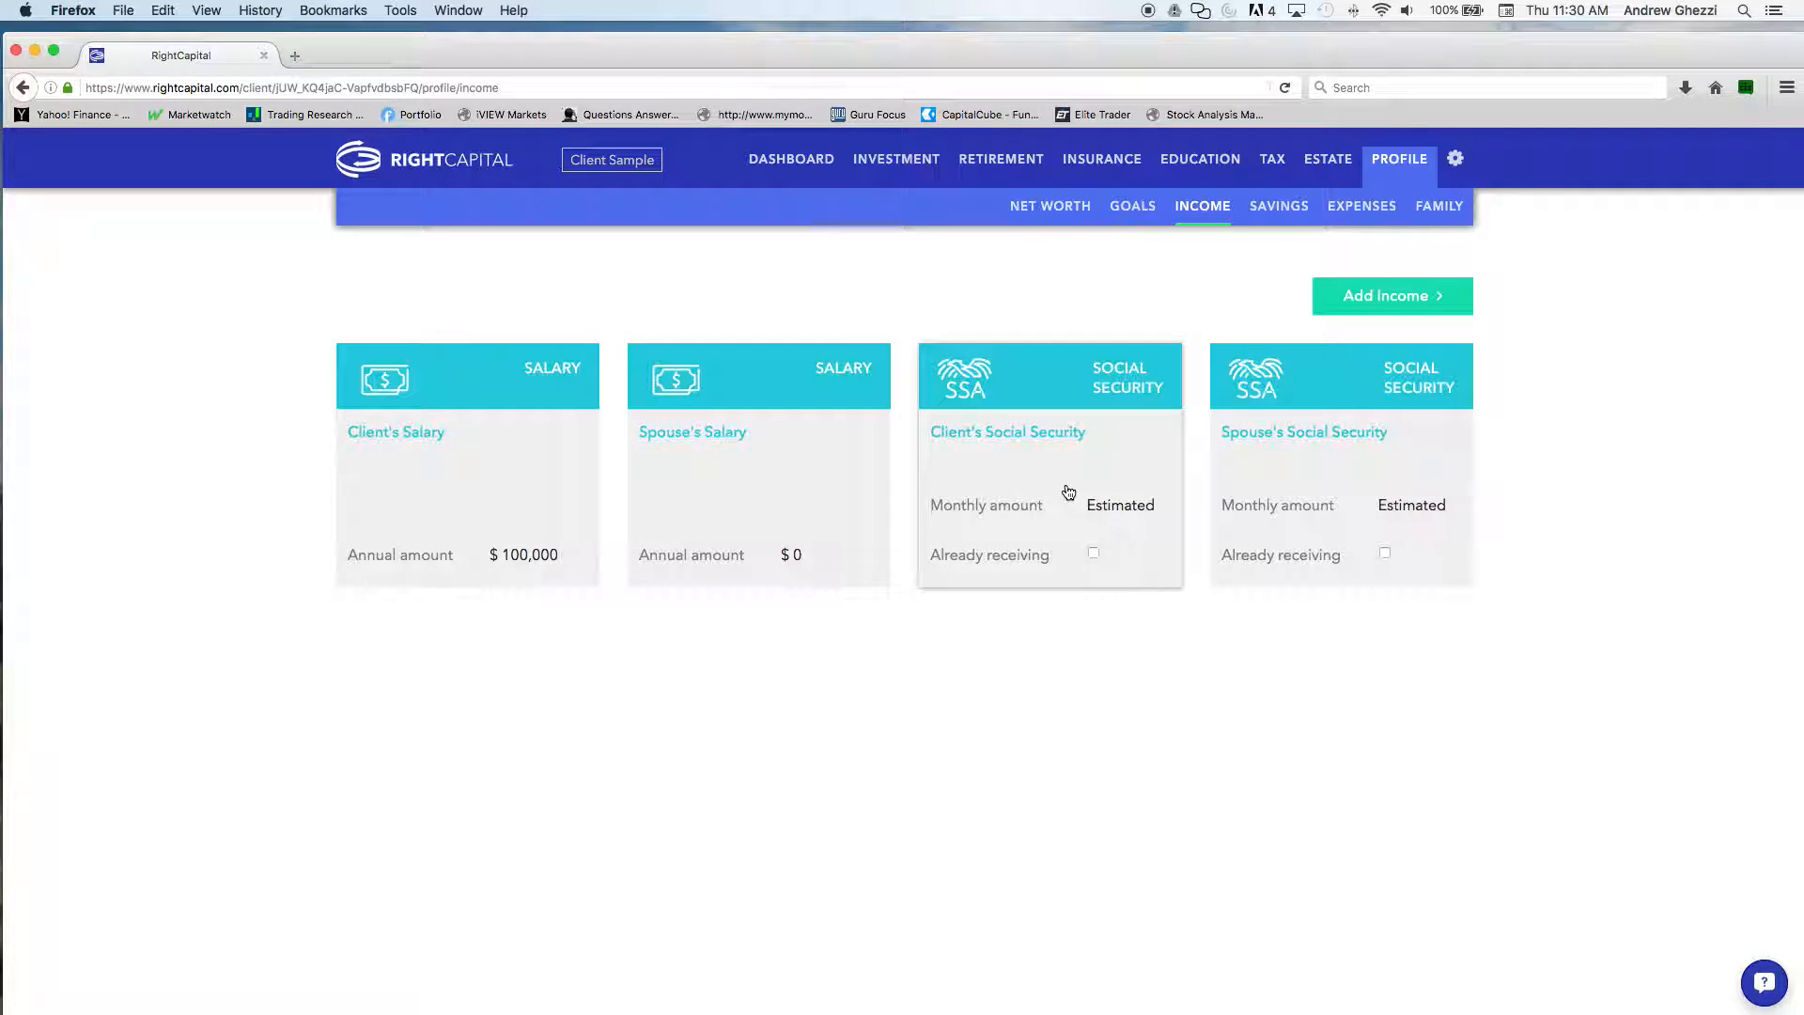
click(1147, 470)
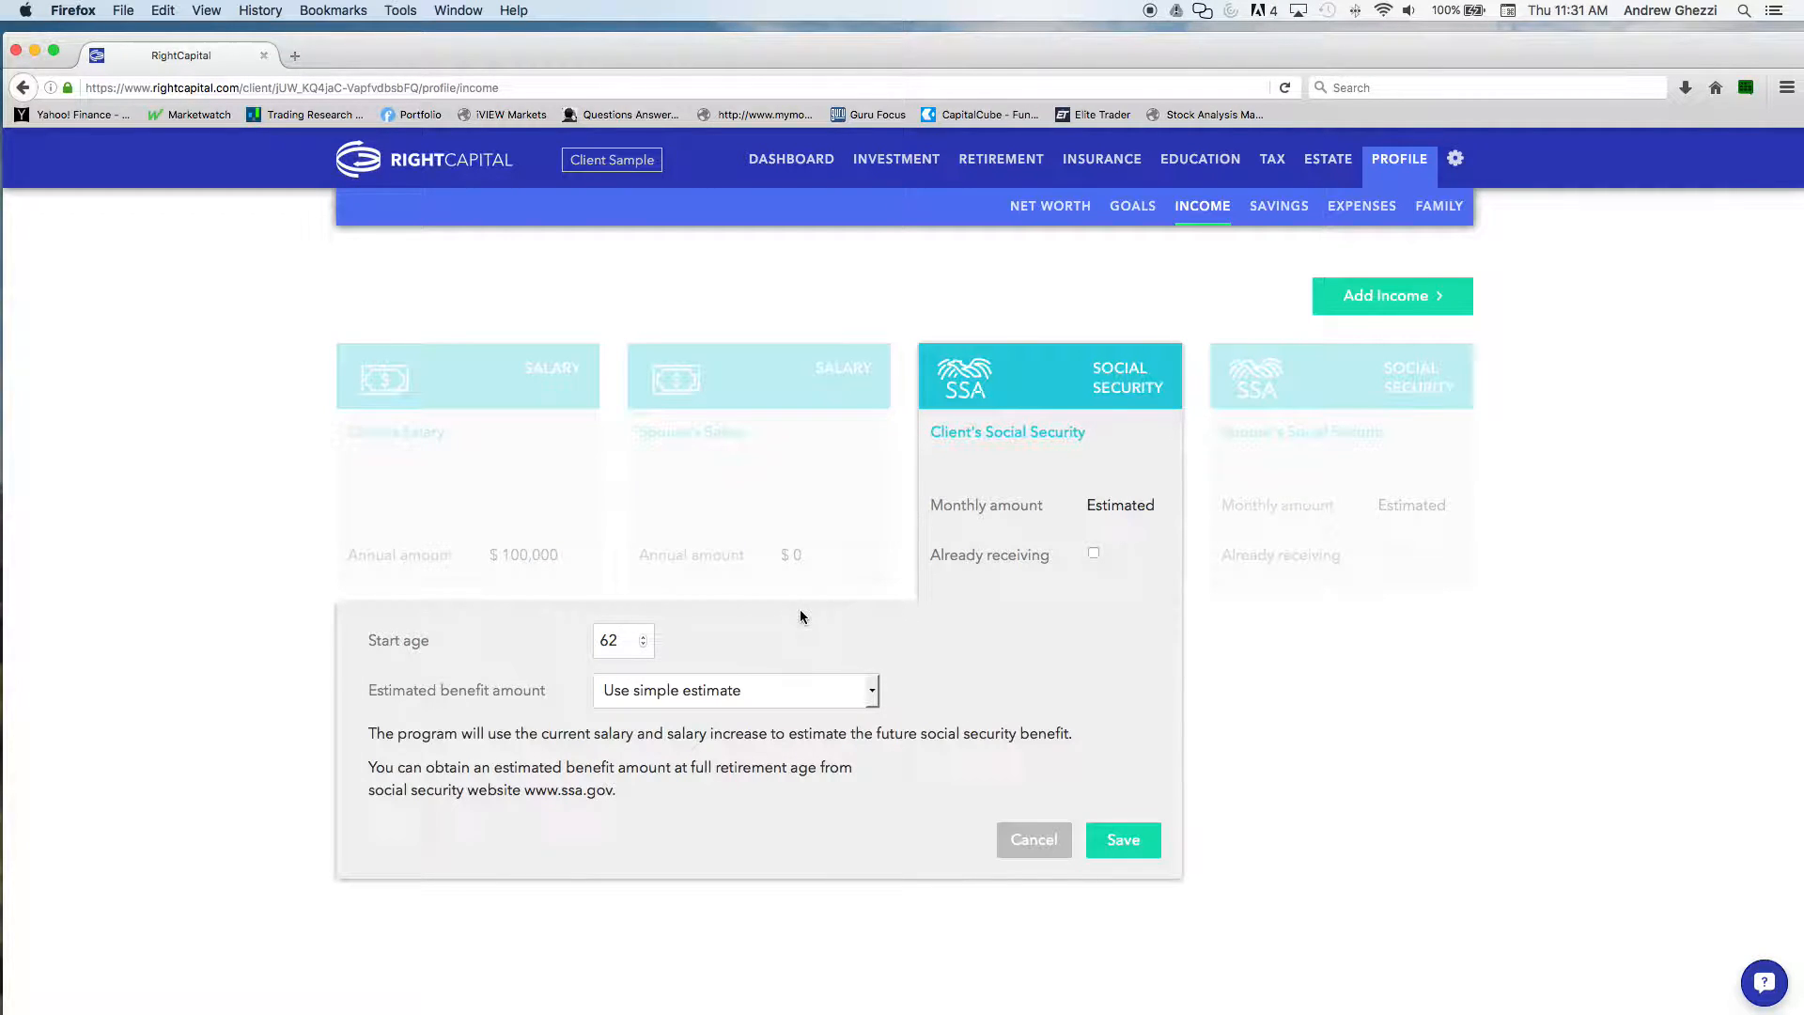
click(872, 693)
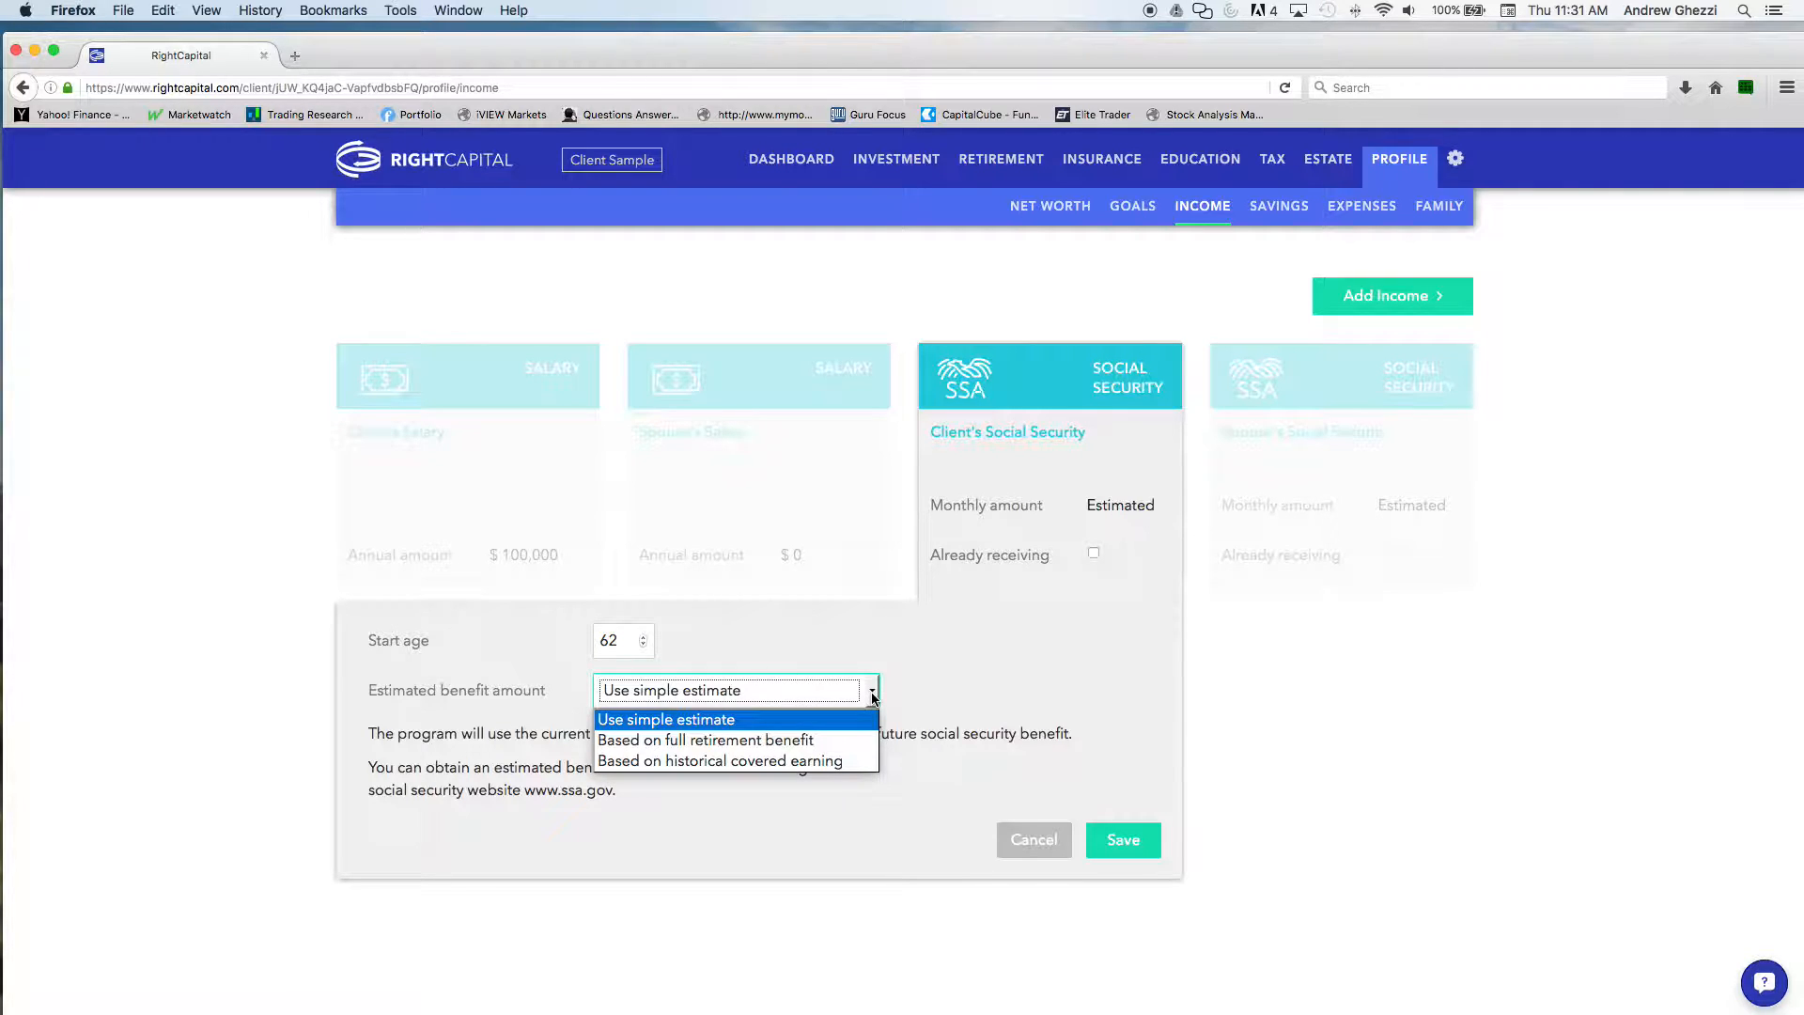
click(847, 762)
scroll(1030, 695, down, 5)
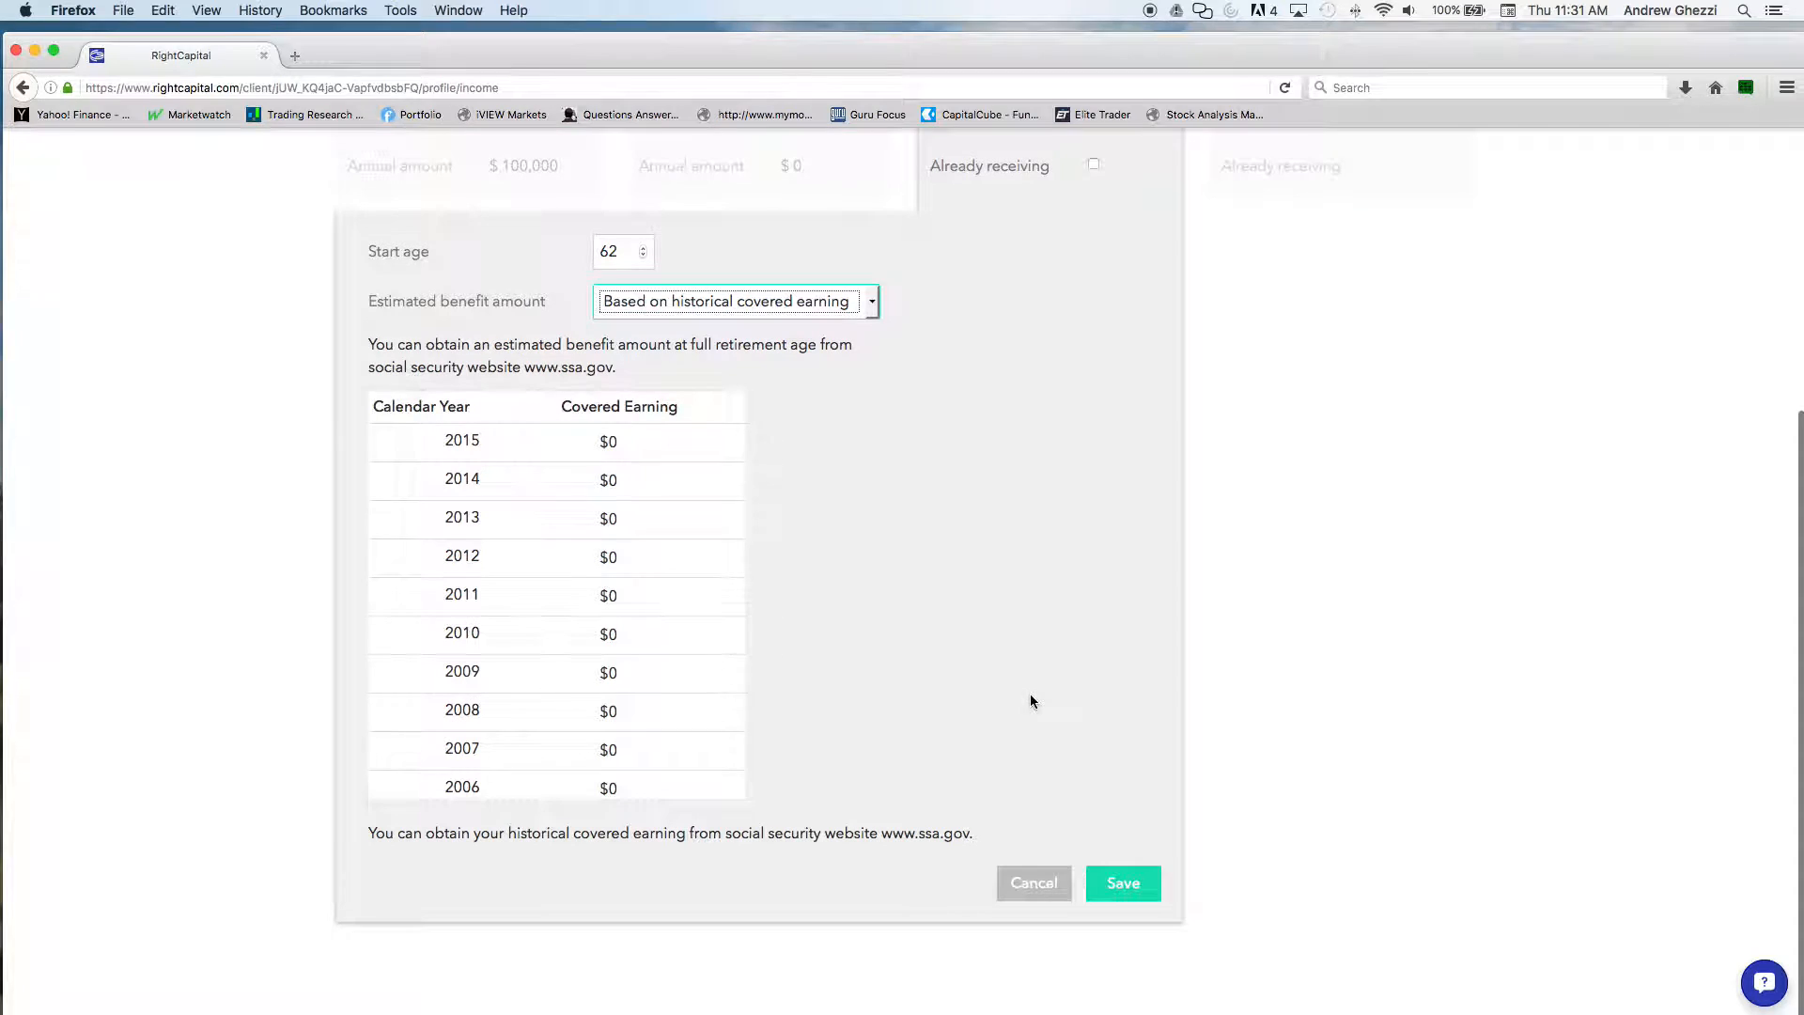
click(1054, 865)
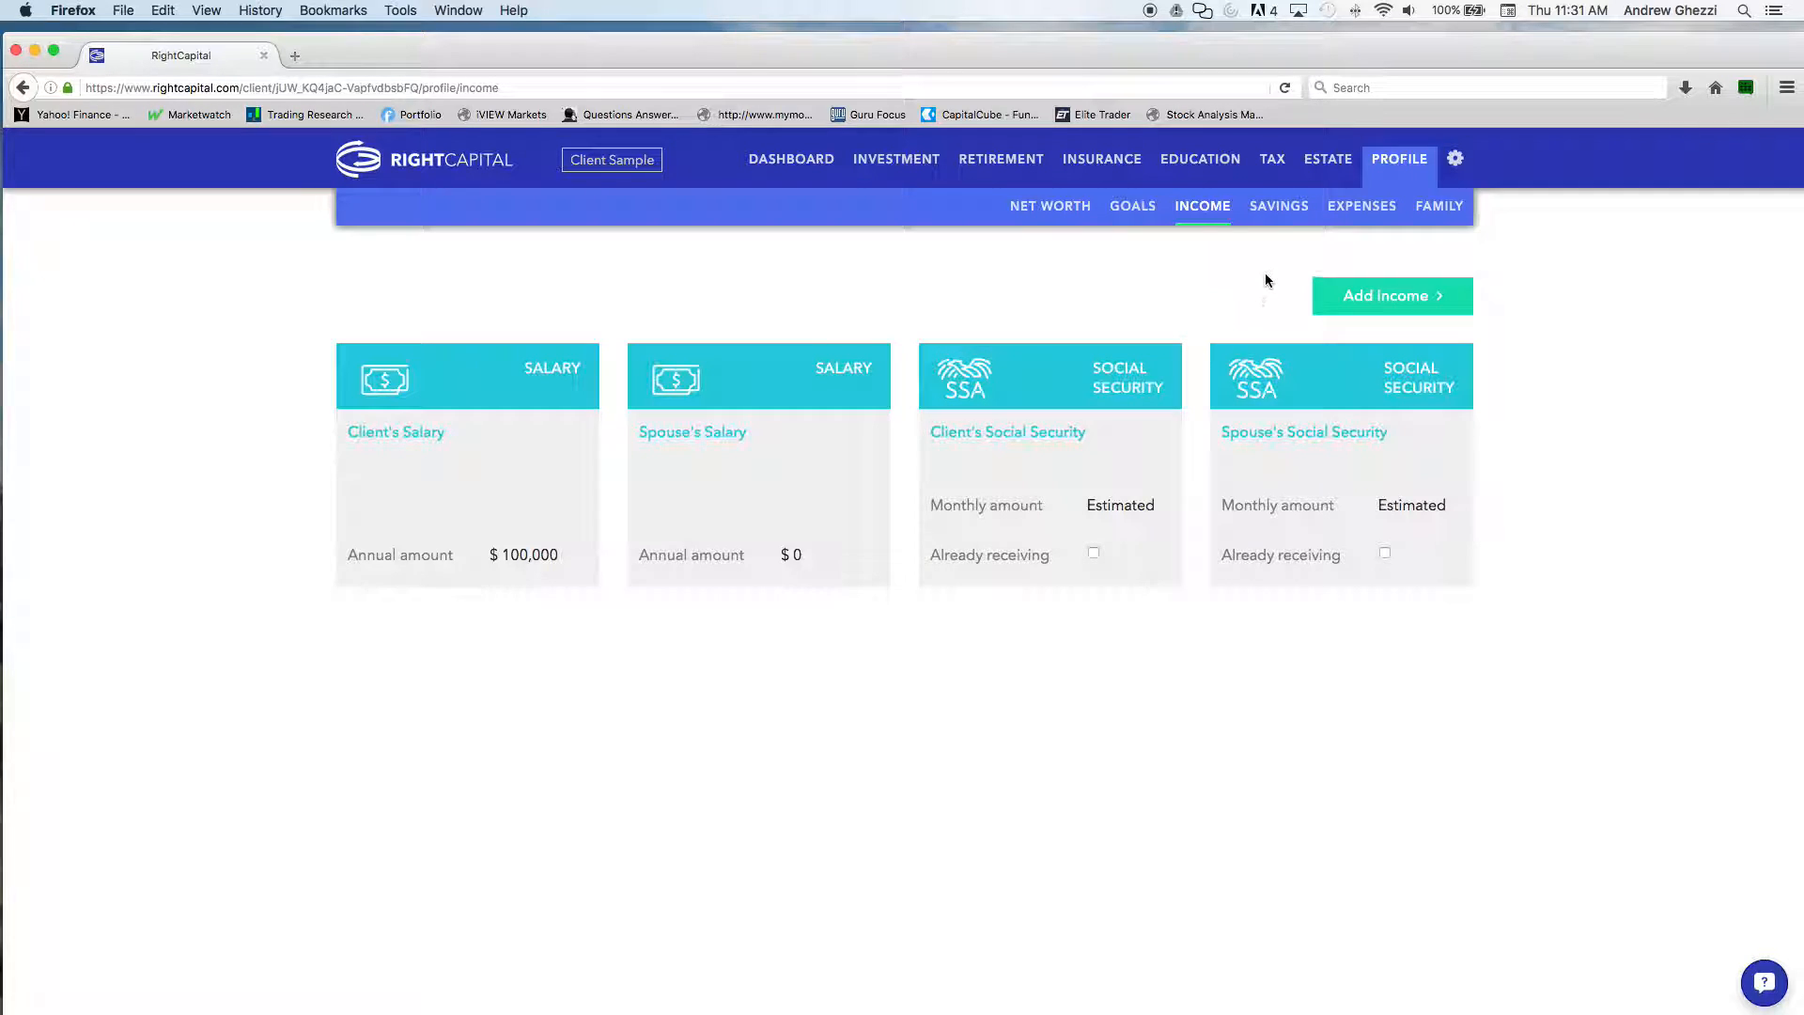
Start a new Roth IRA entry for the client in the profile's savings section
click(1278, 208)
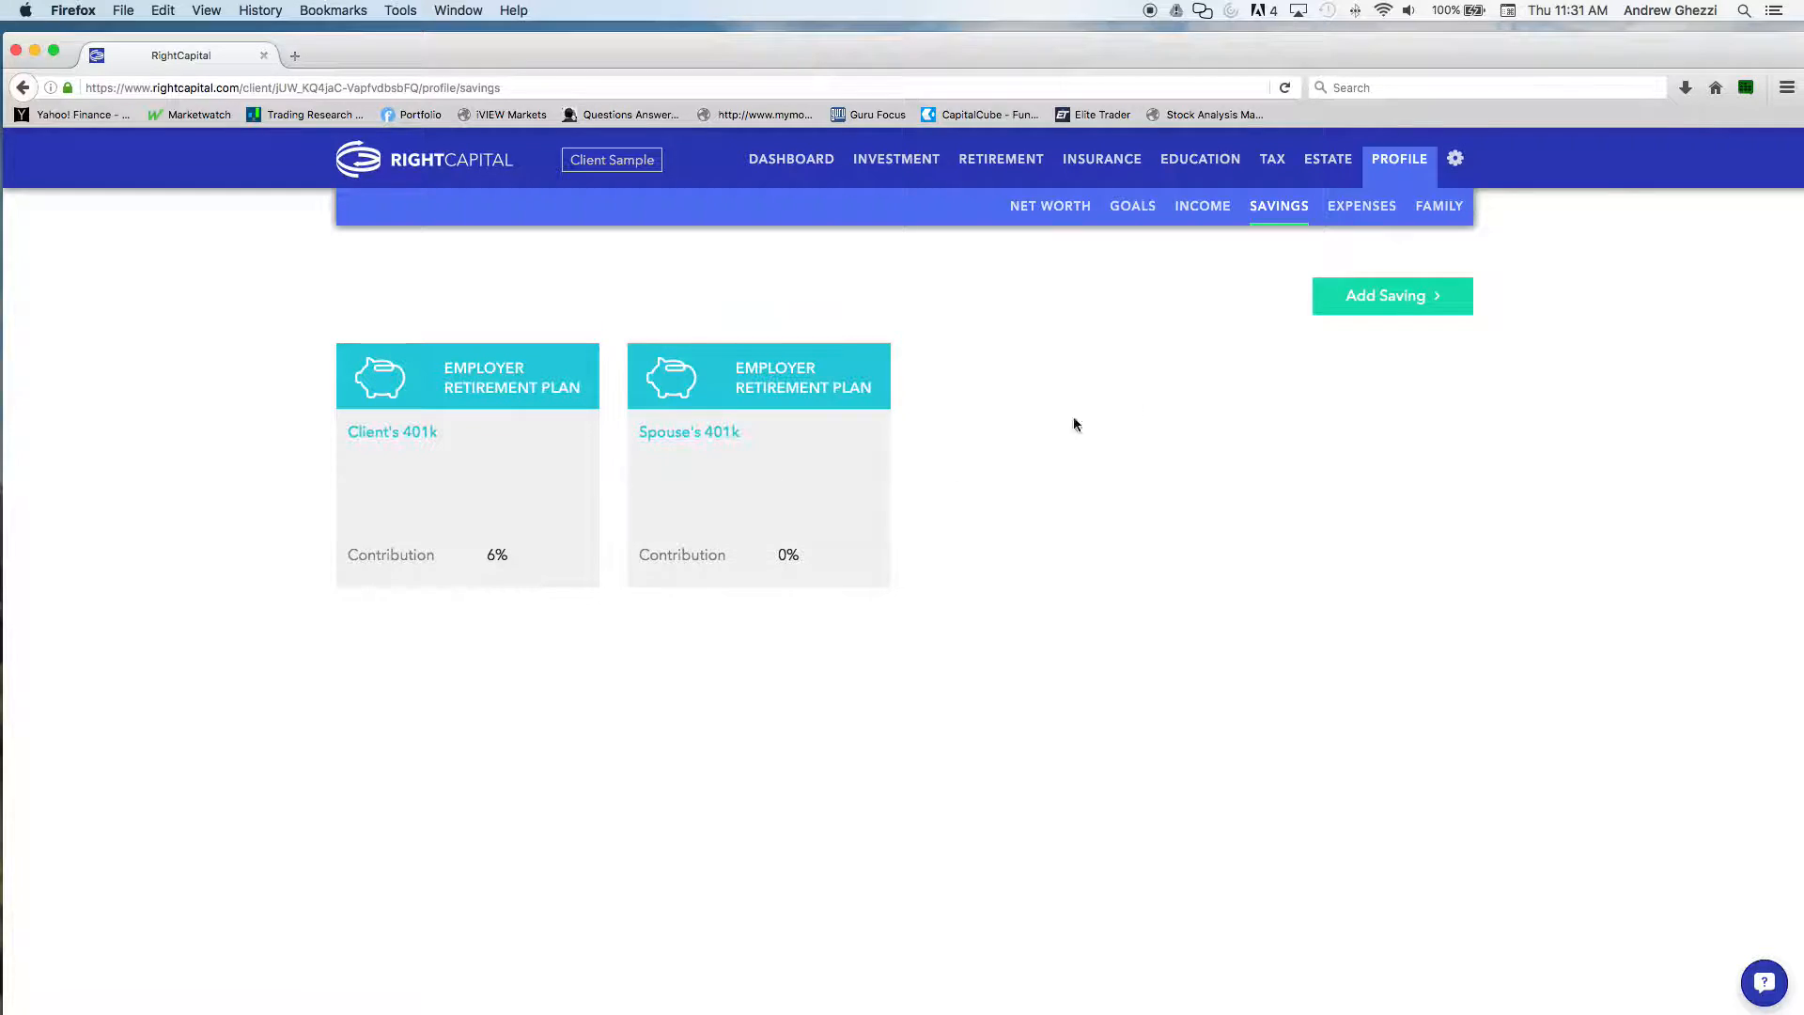
click(1348, 310)
mouse_move(1342, 400)
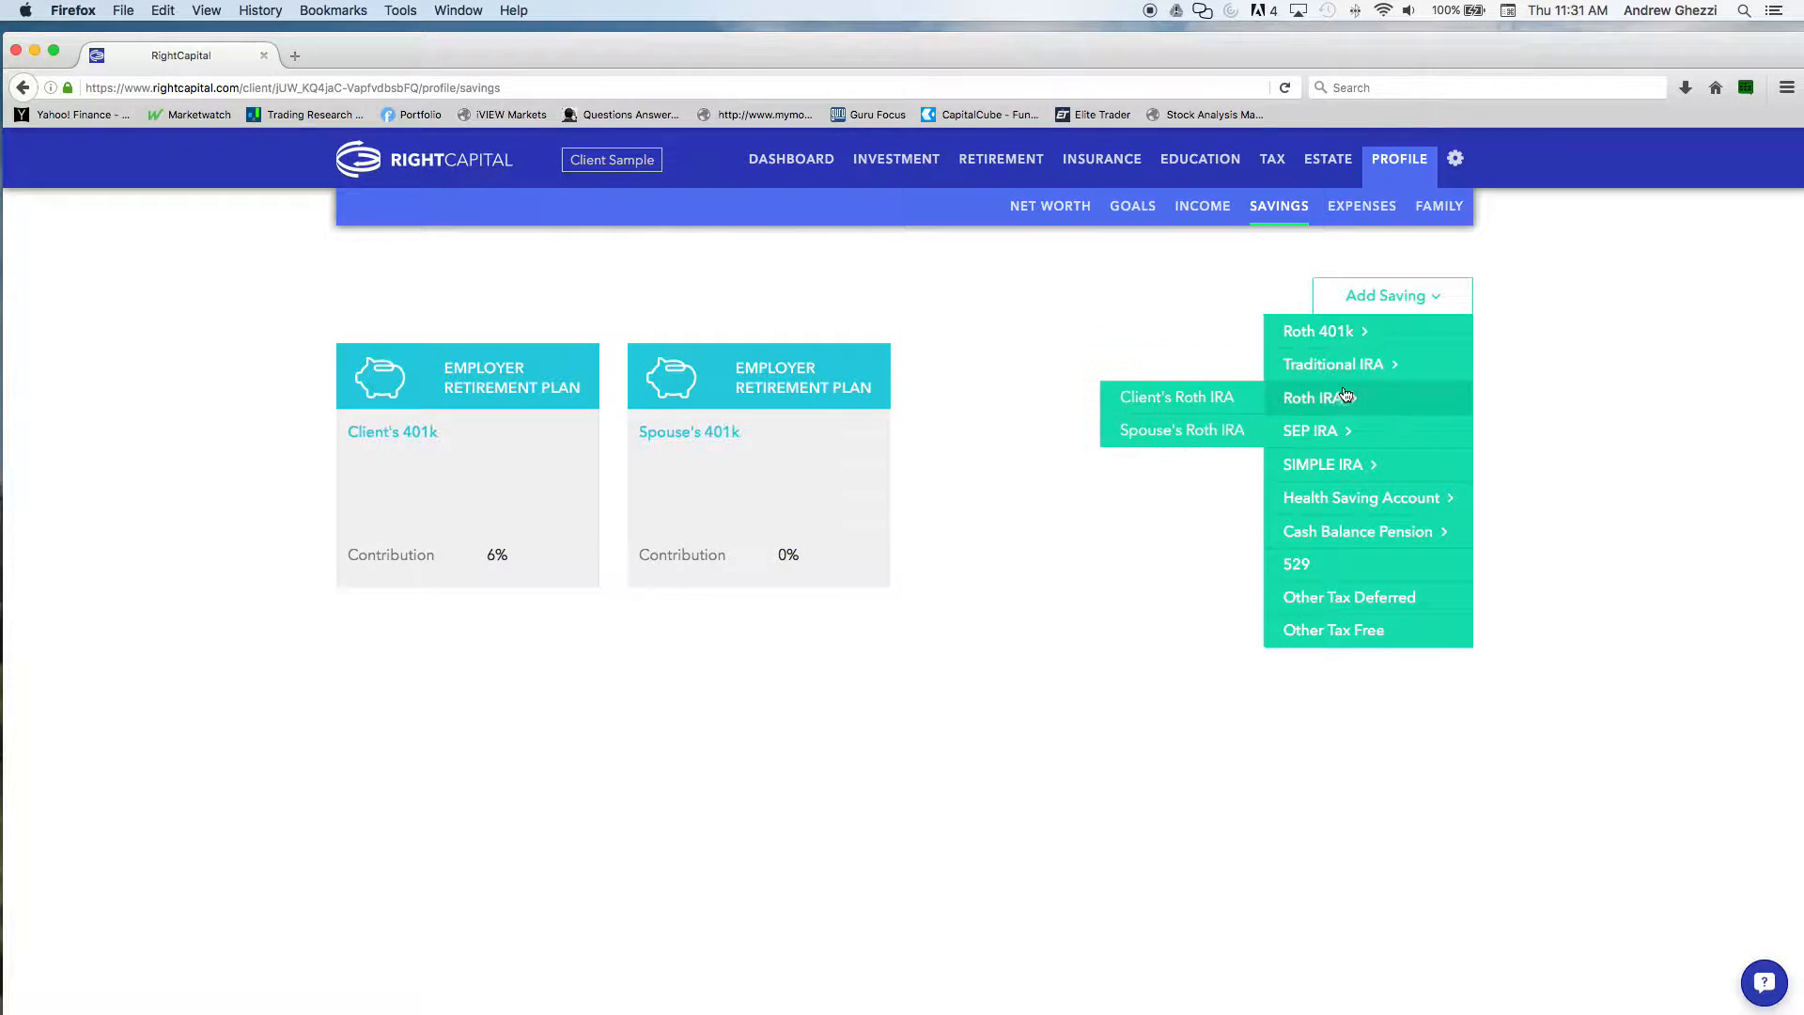
click(1214, 397)
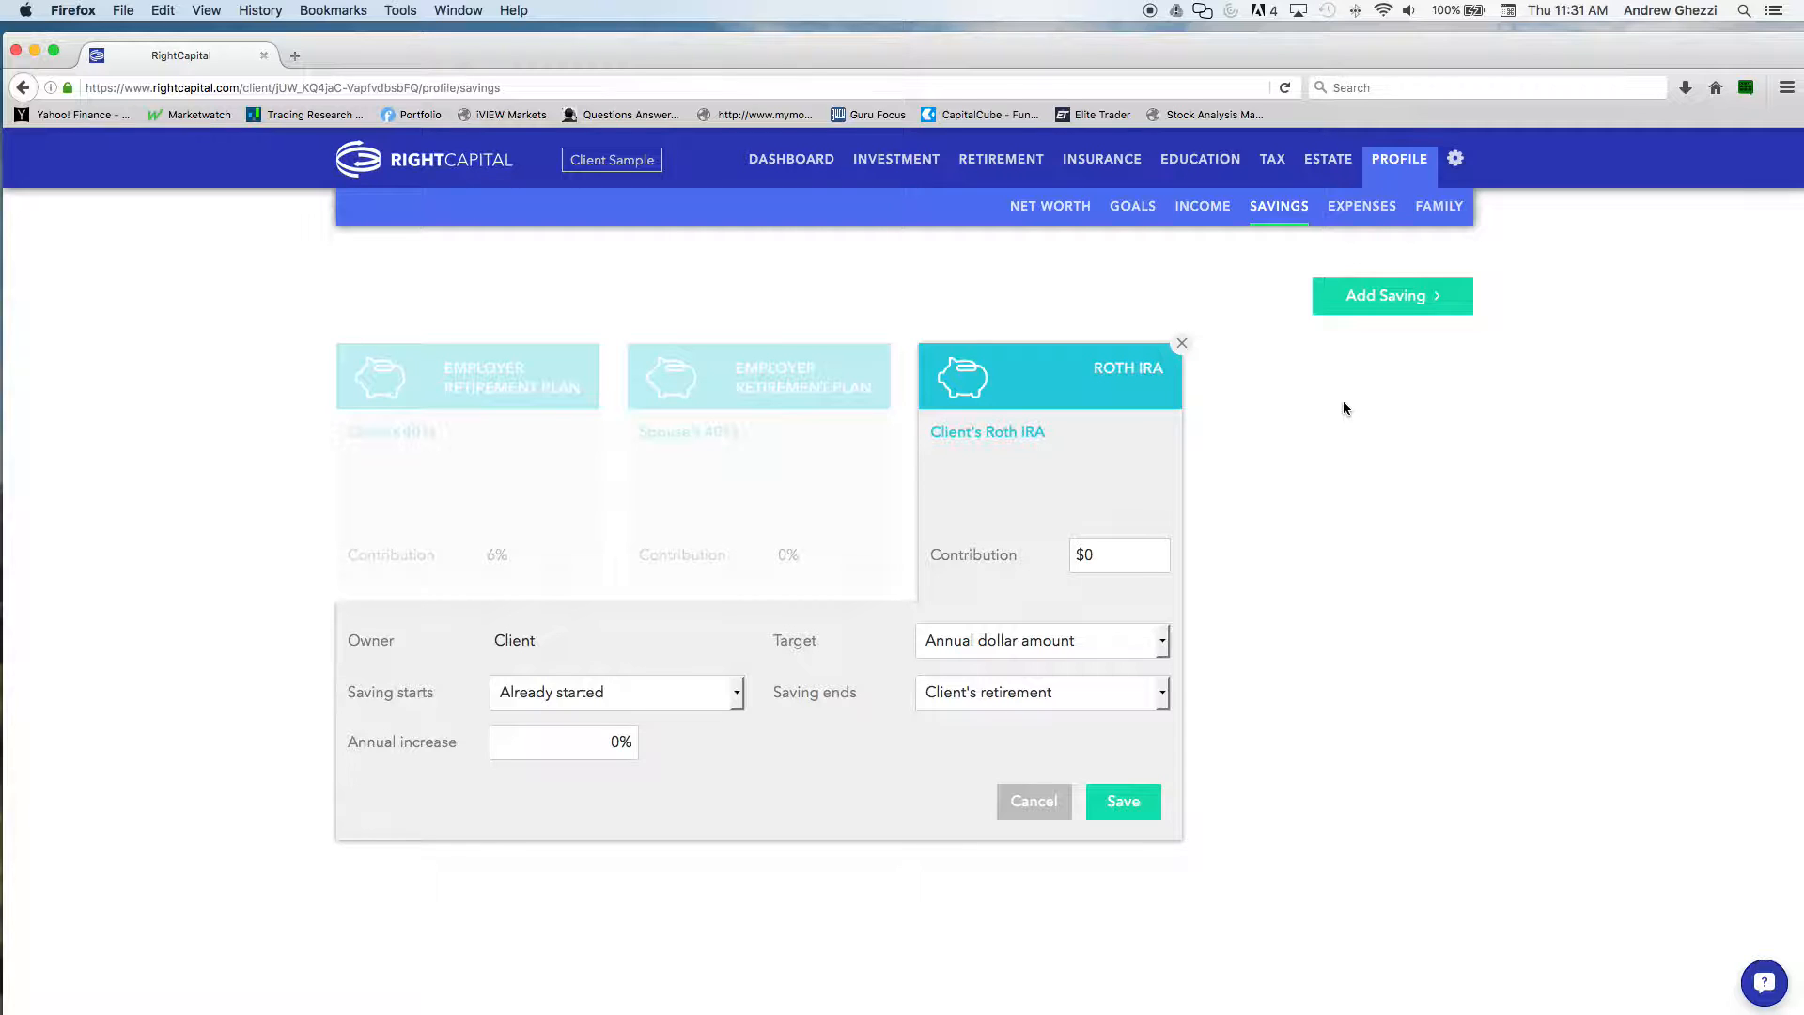
Review the client's living expense entry, net worth investment accounts and family members in the profile
click(1362, 206)
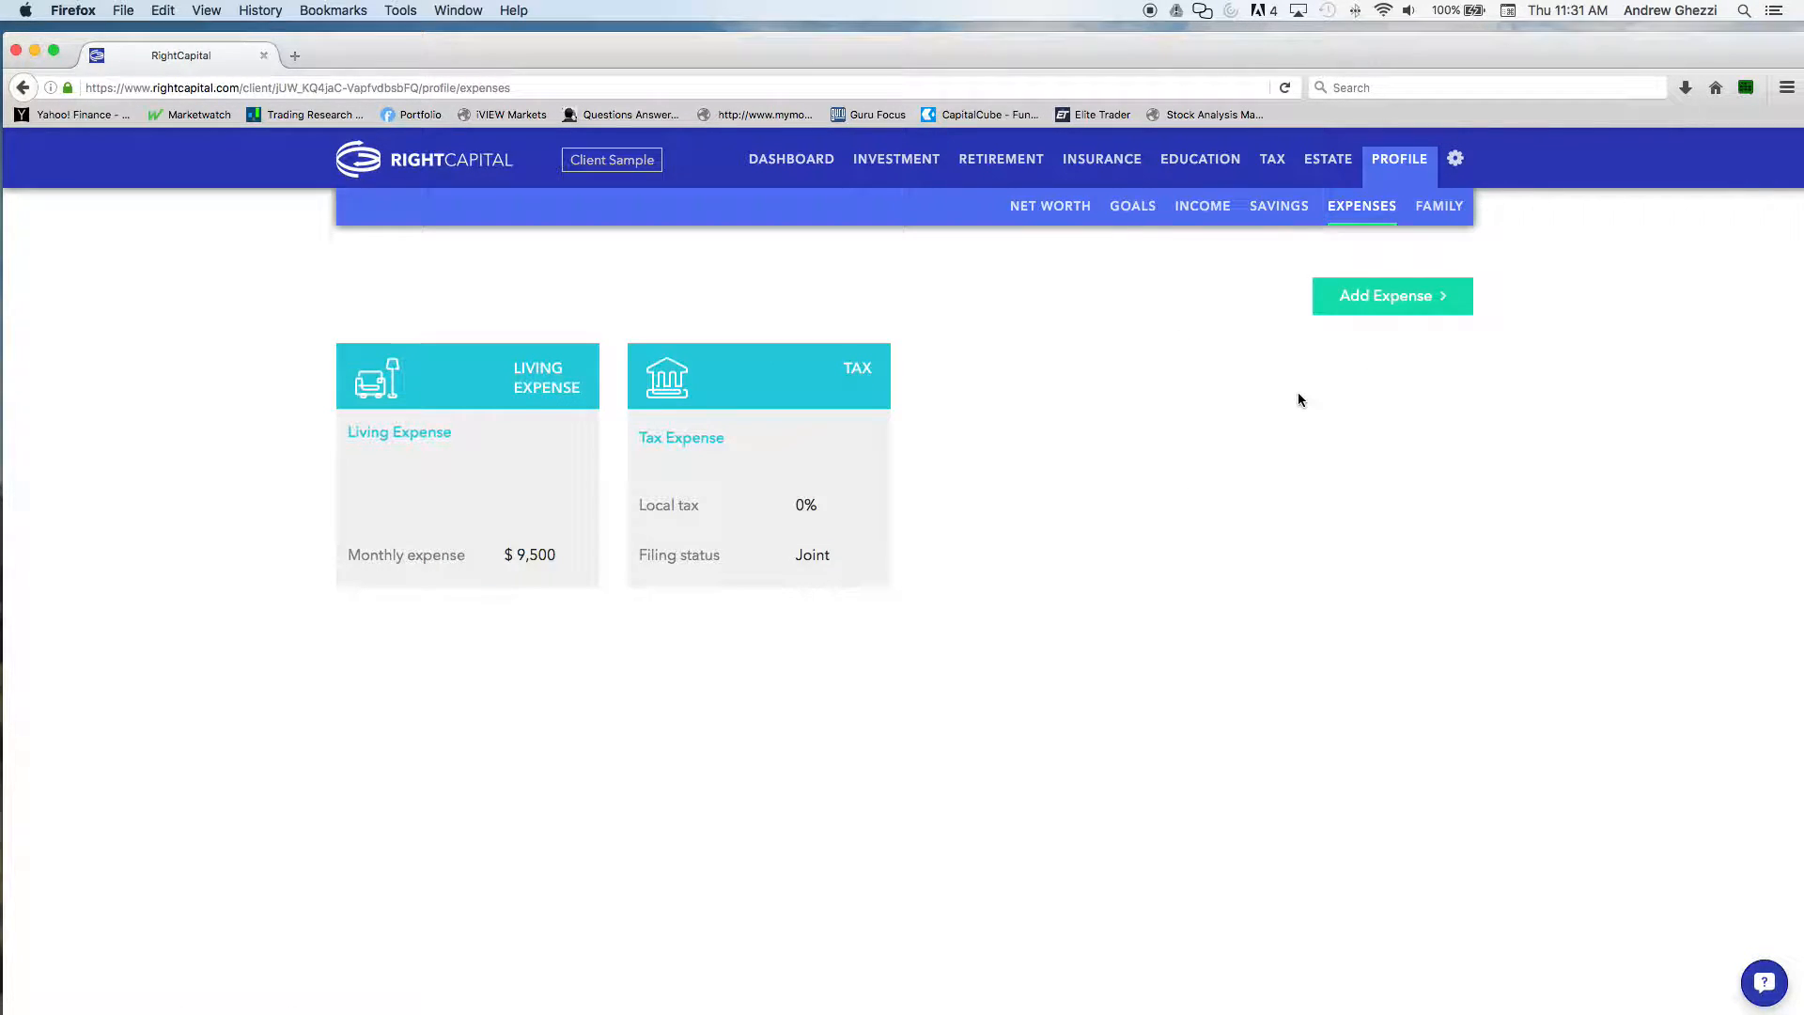
click(493, 411)
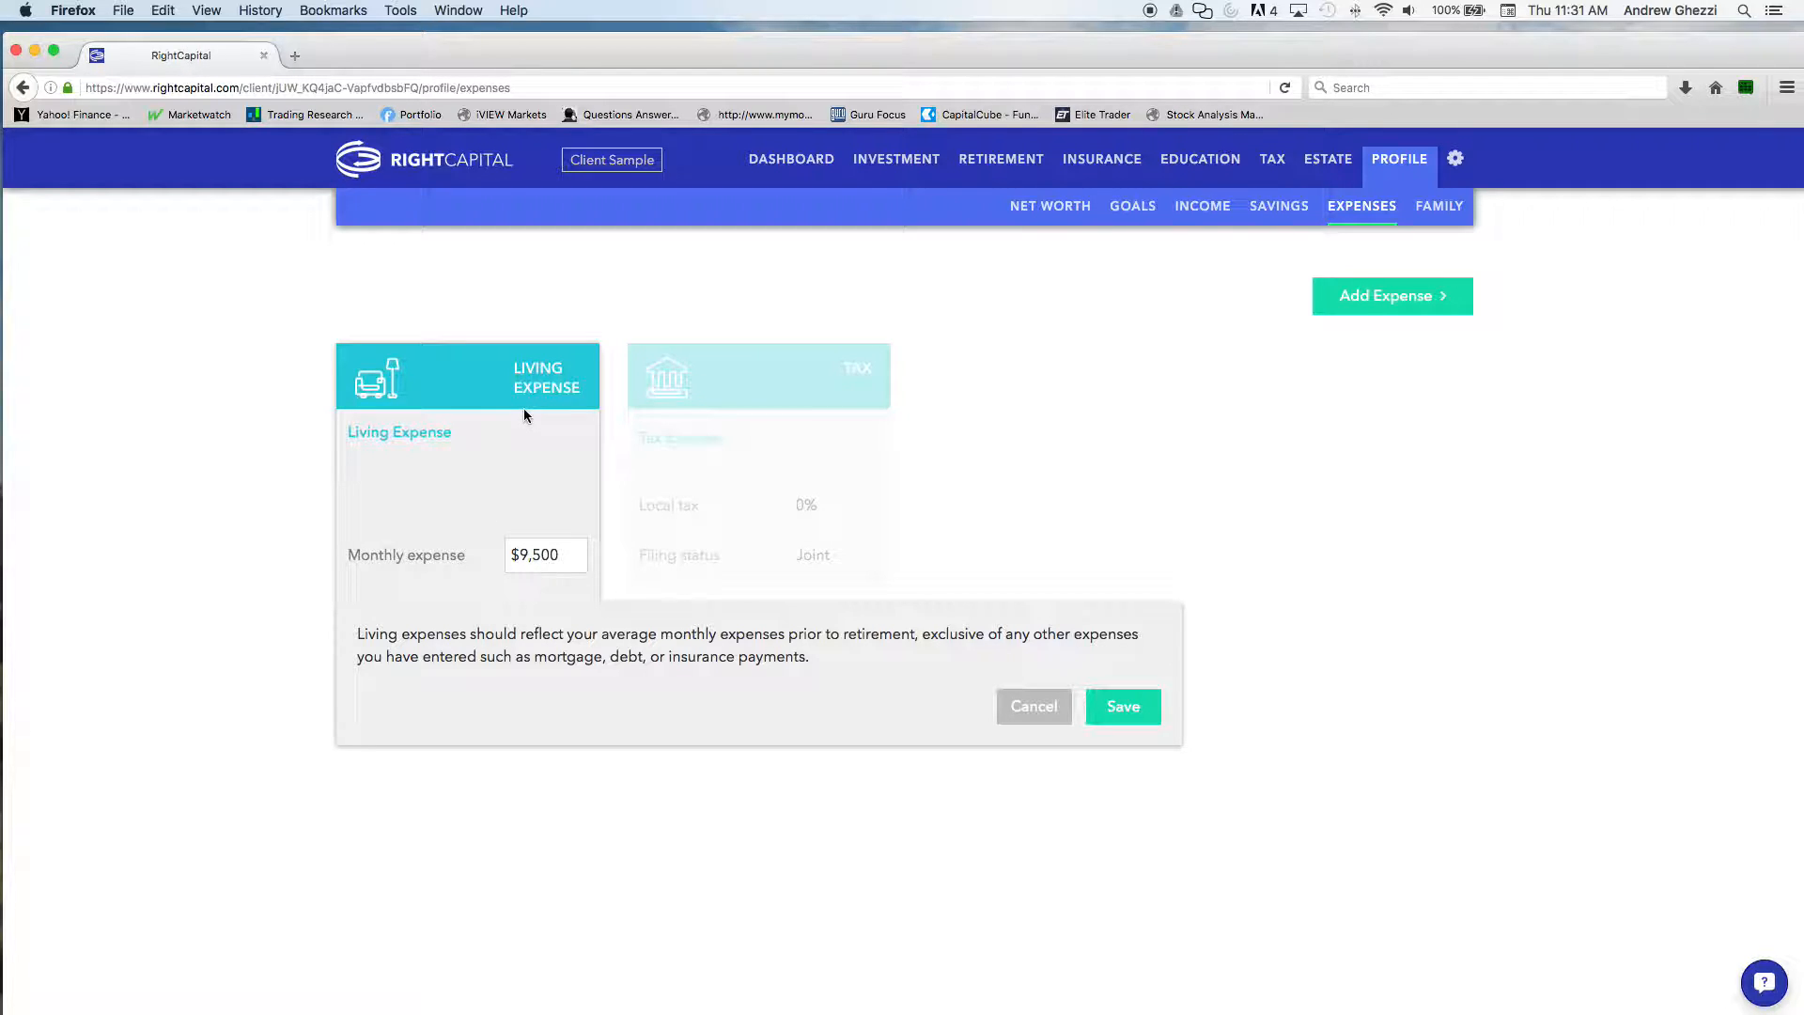
click(1023, 222)
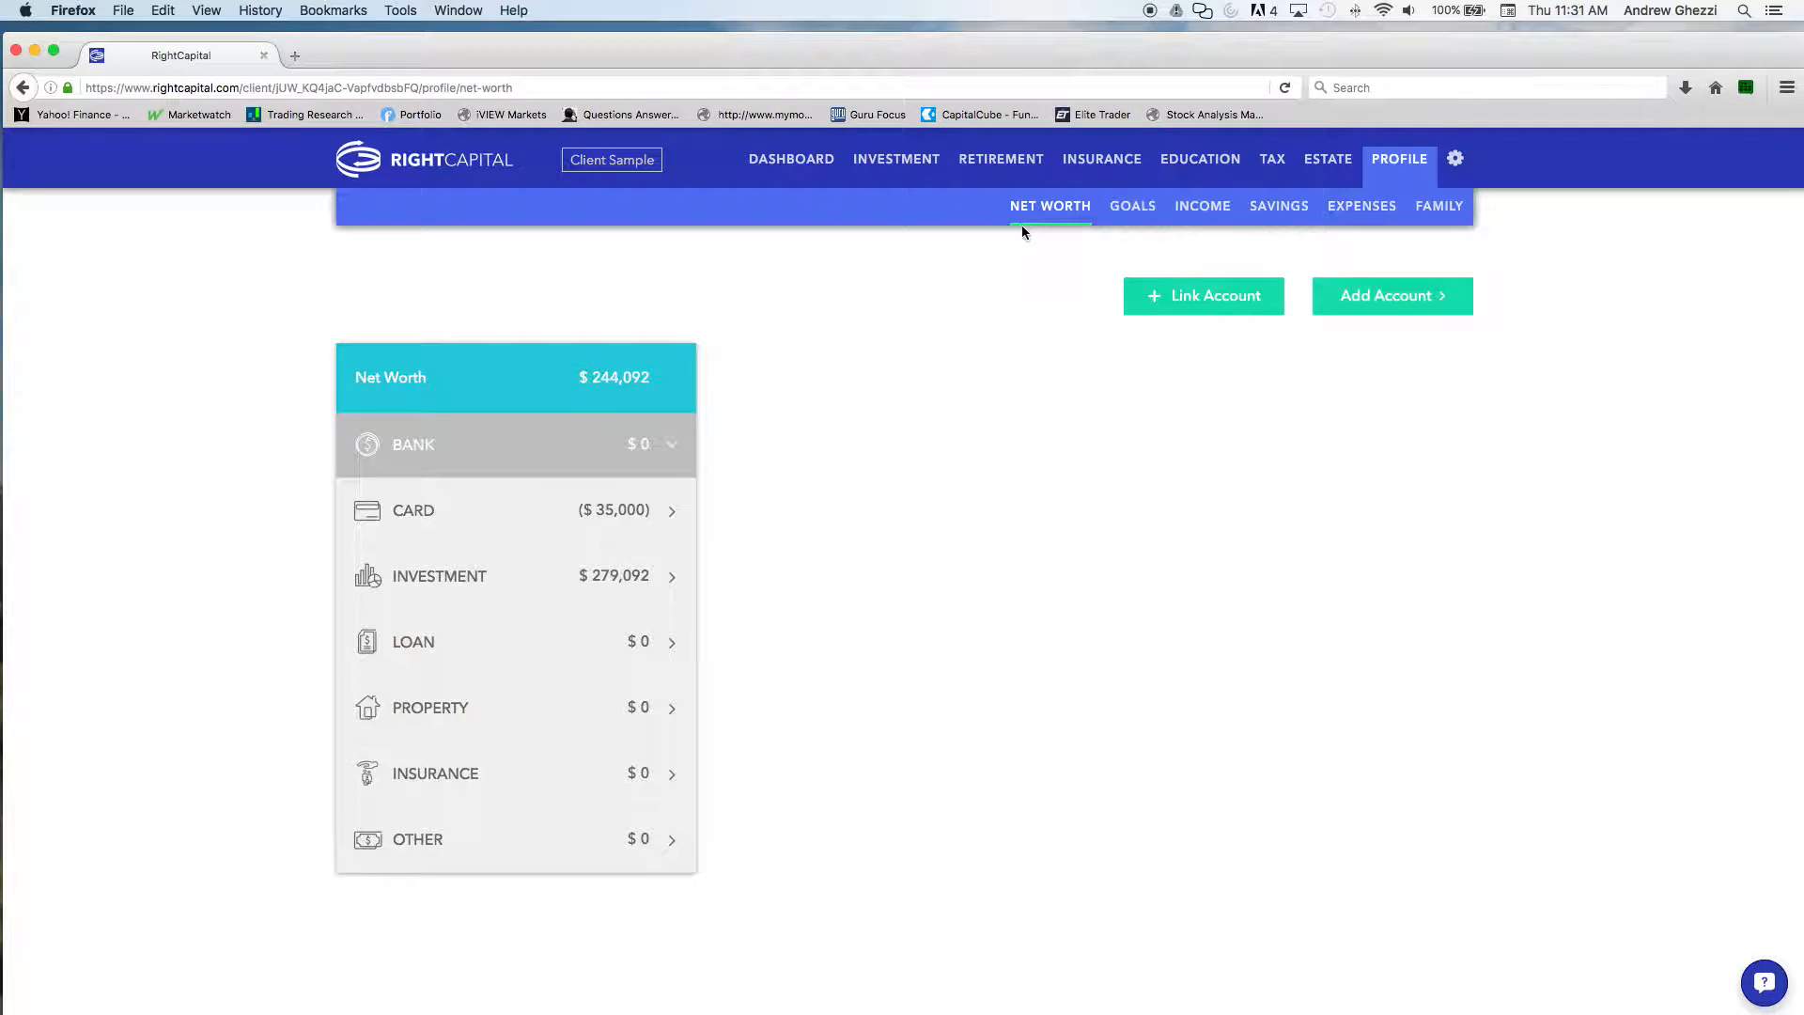
click(535, 584)
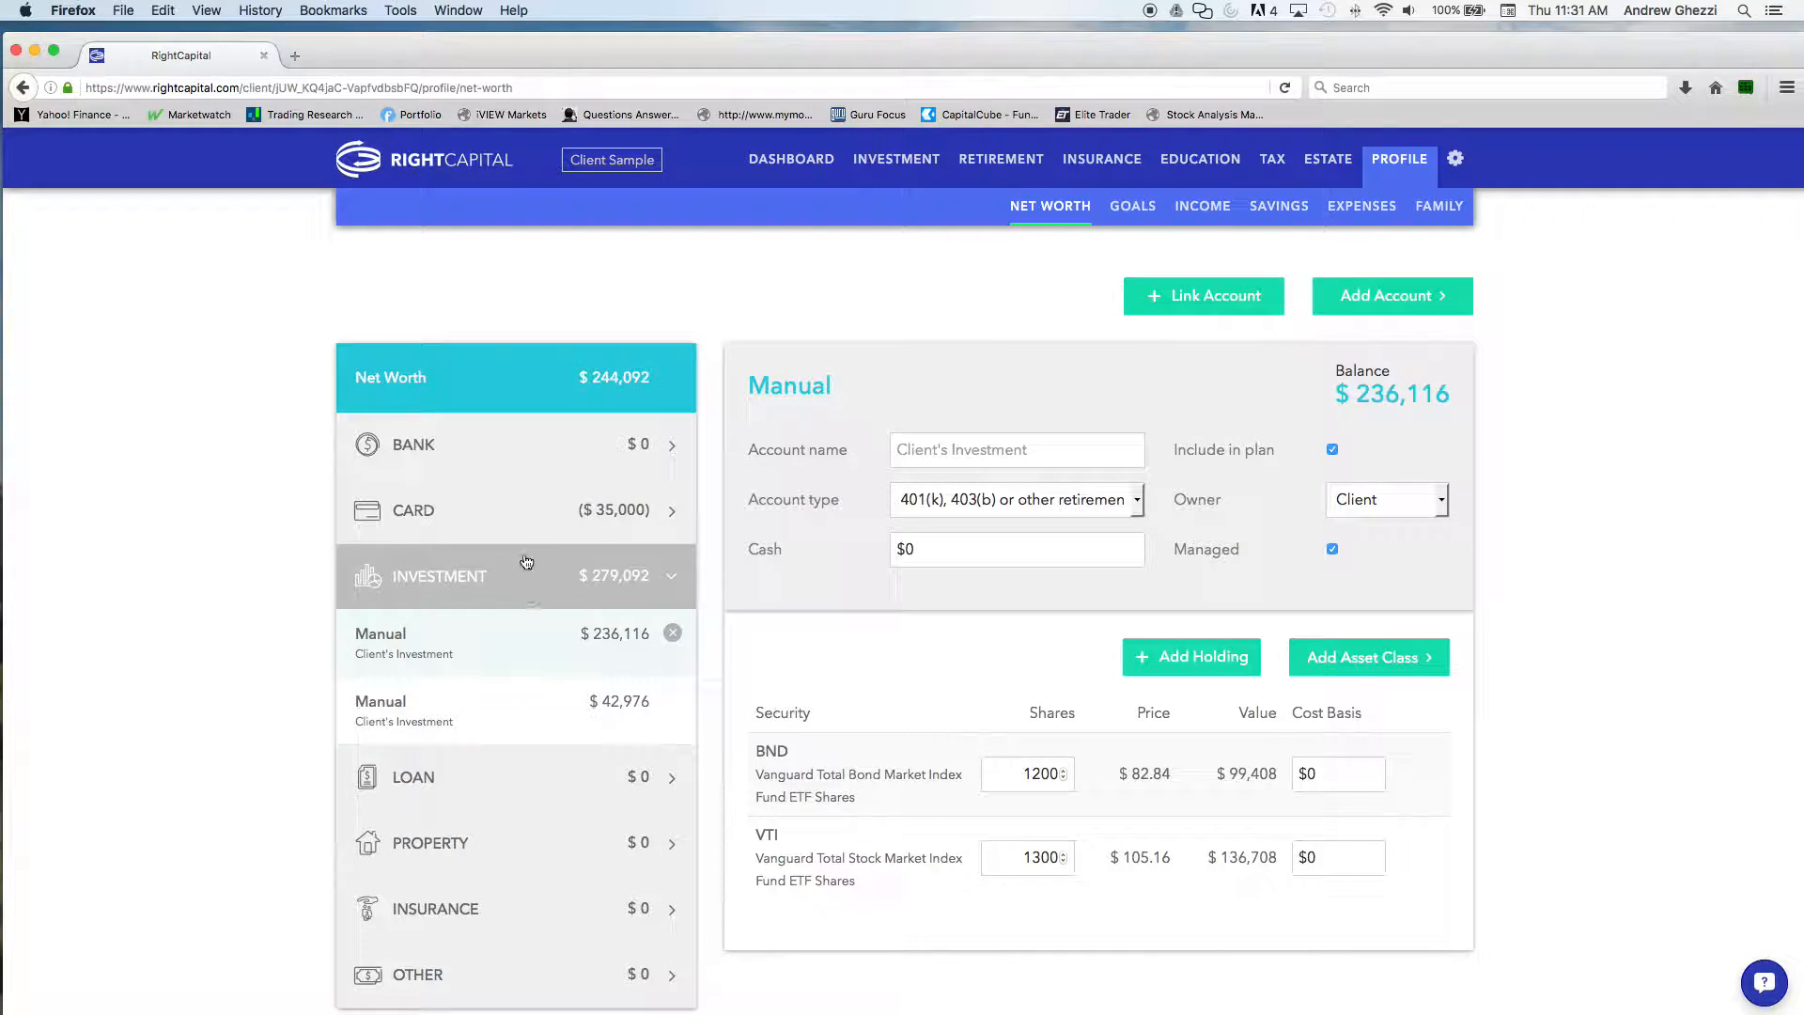
click(530, 447)
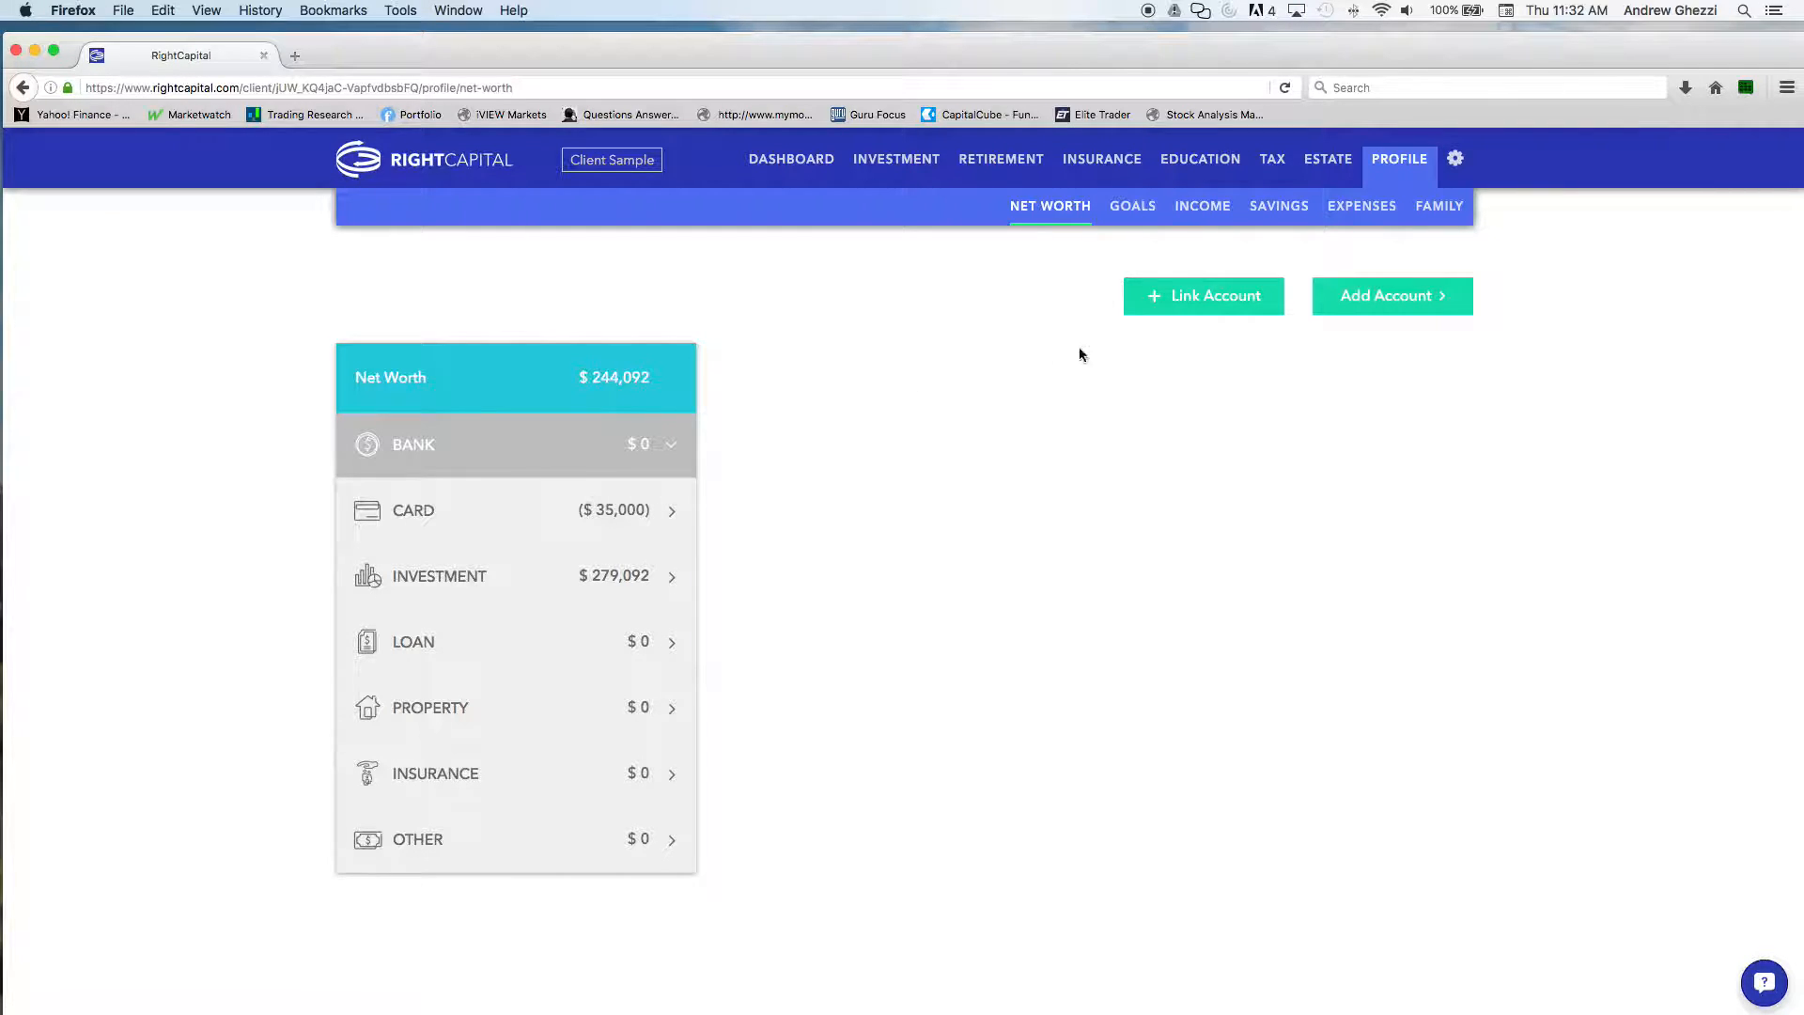
click(1438, 209)
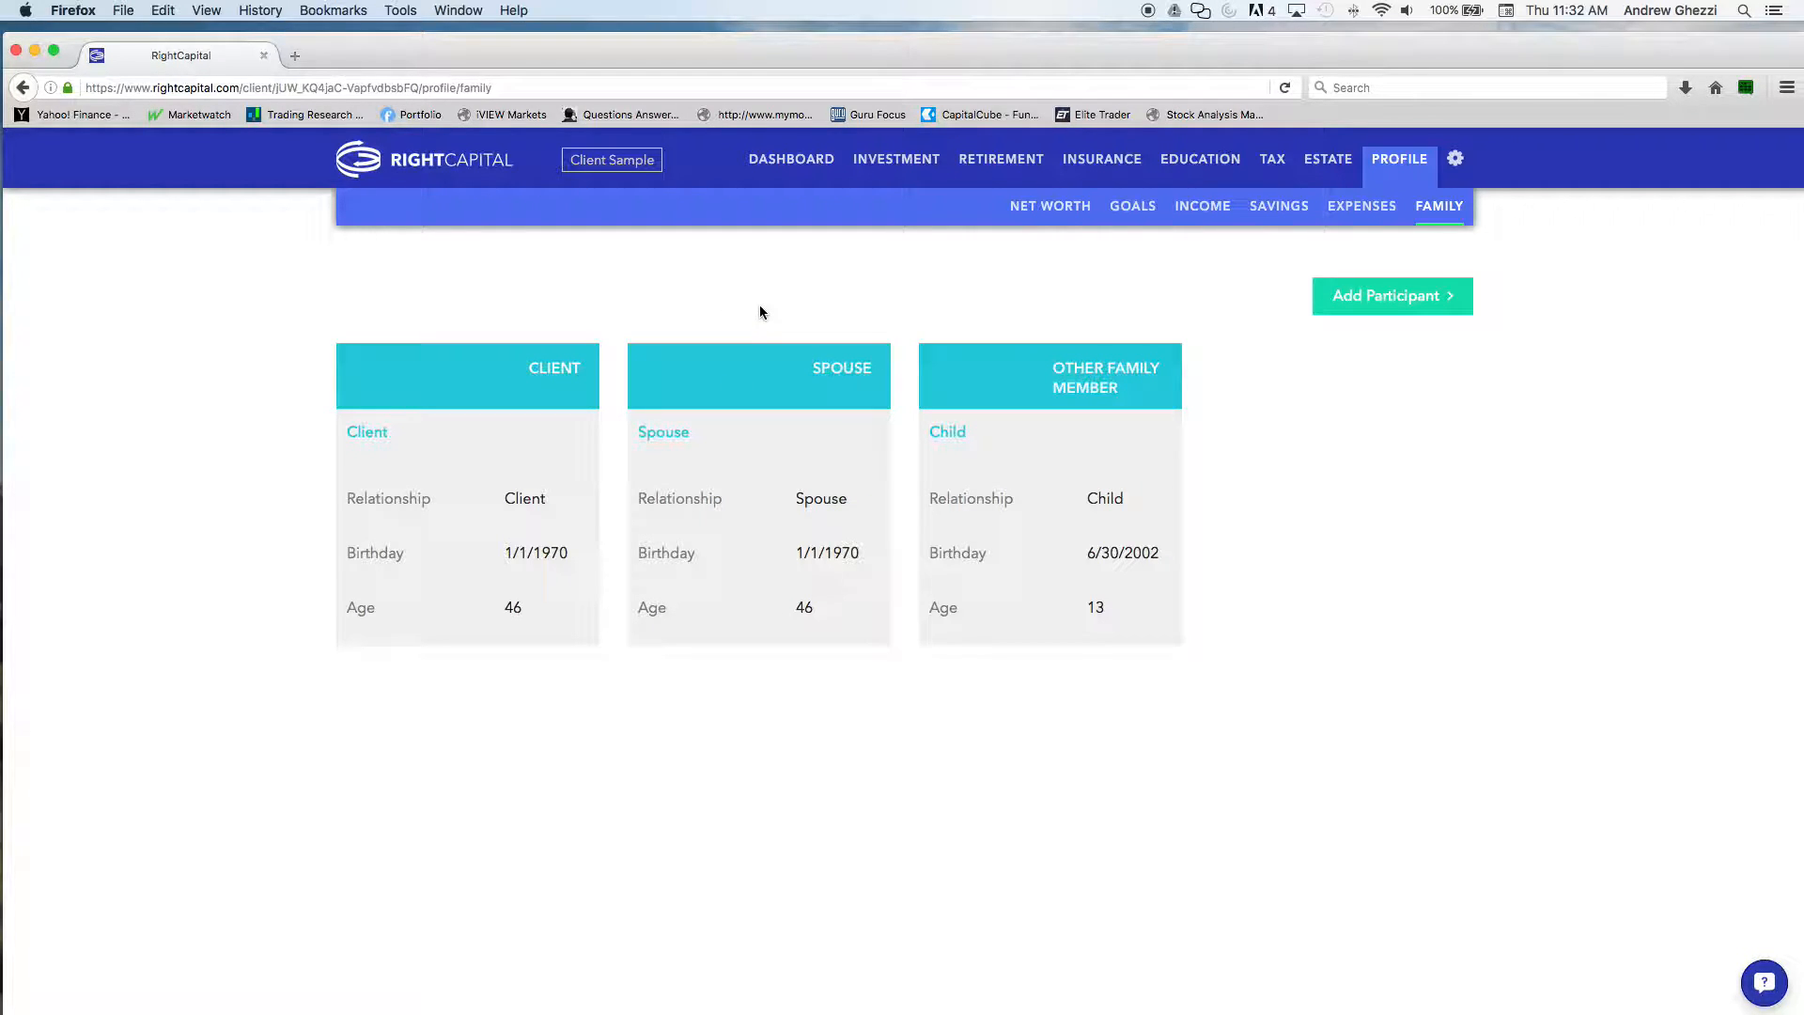
In the retirement analysis, propose $3,000 retirement expense, 20% education goals, 52% life style goals and $4,600 monthly expense, and refresh the plan
click(979, 162)
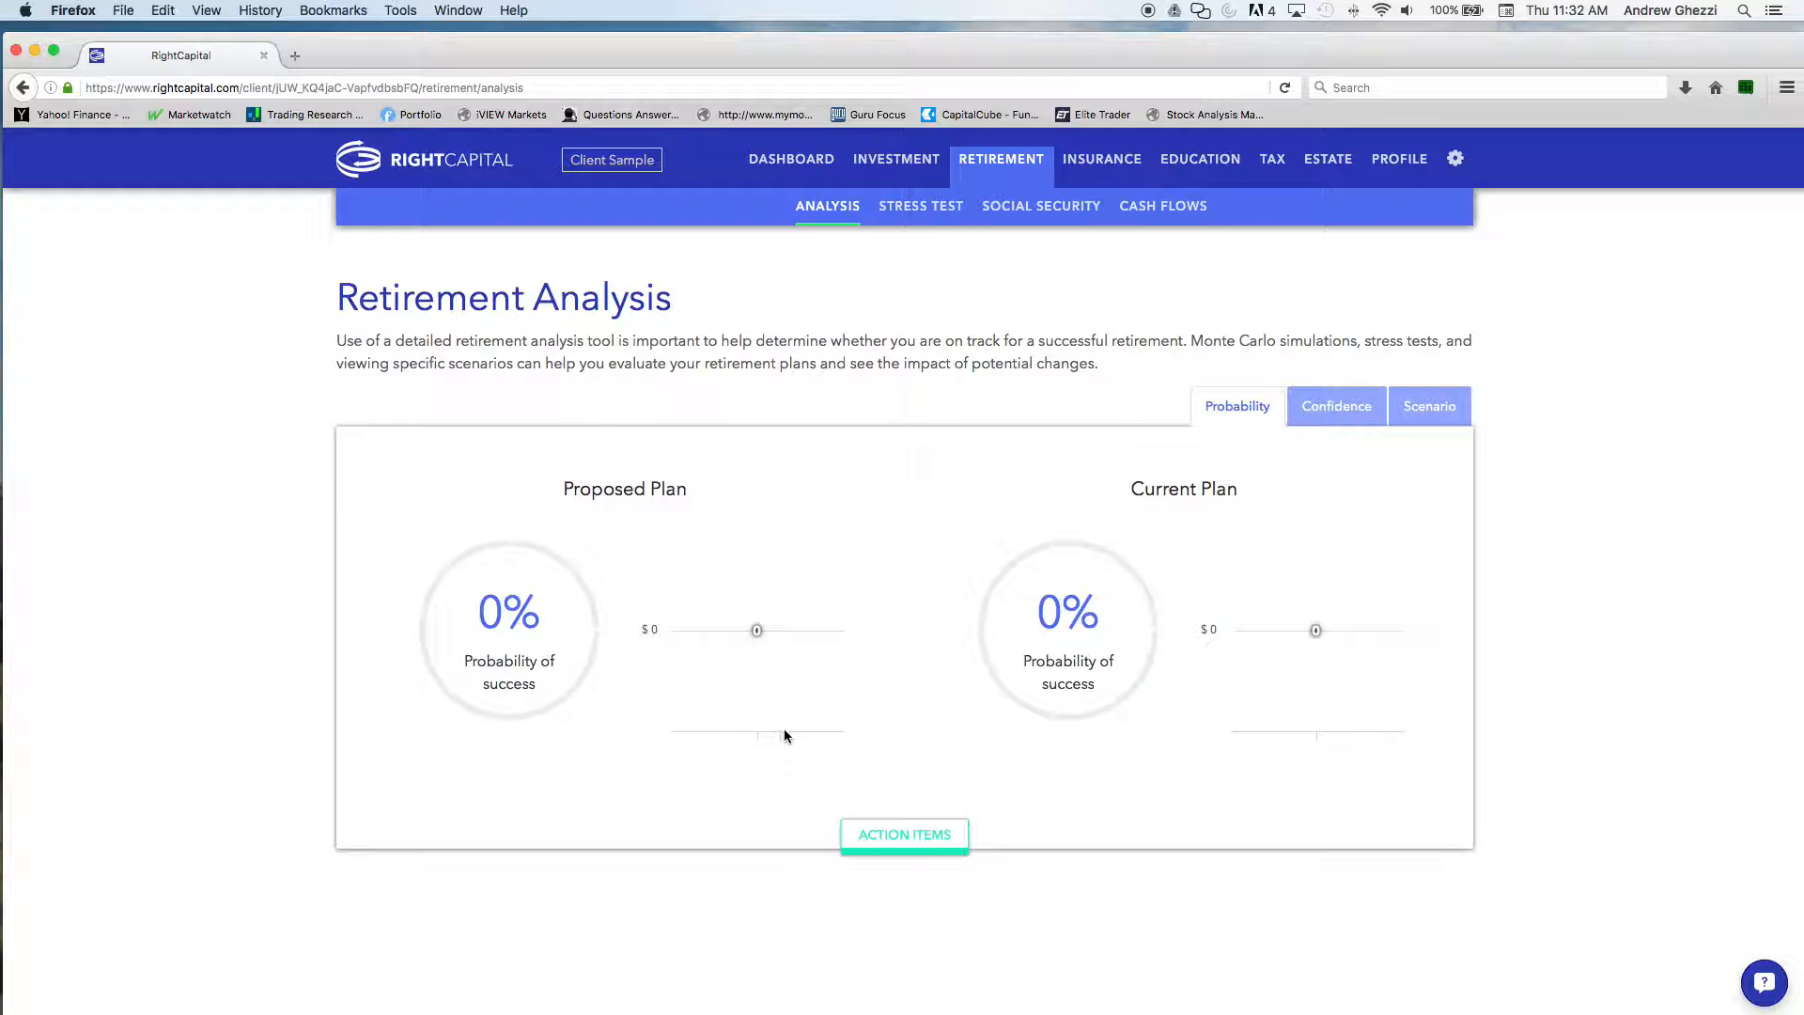
click(926, 849)
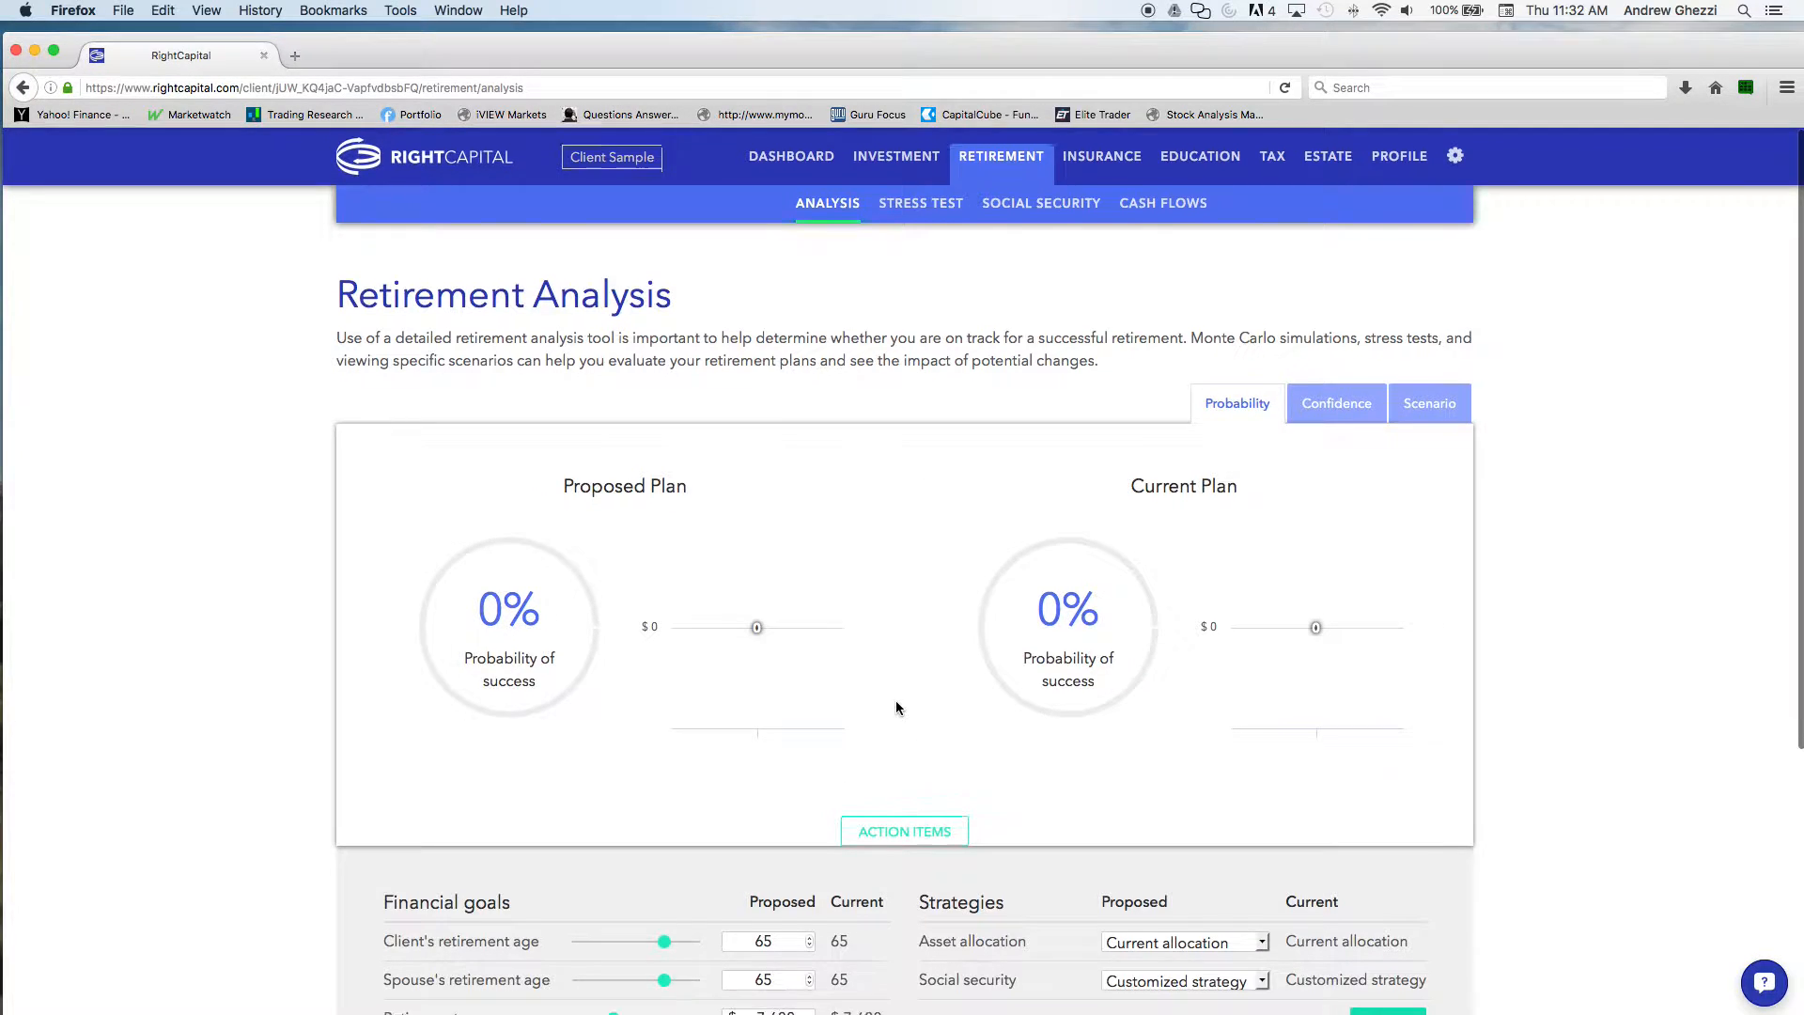
scroll(897, 705, down, 3)
scroll(896, 708, down, 2)
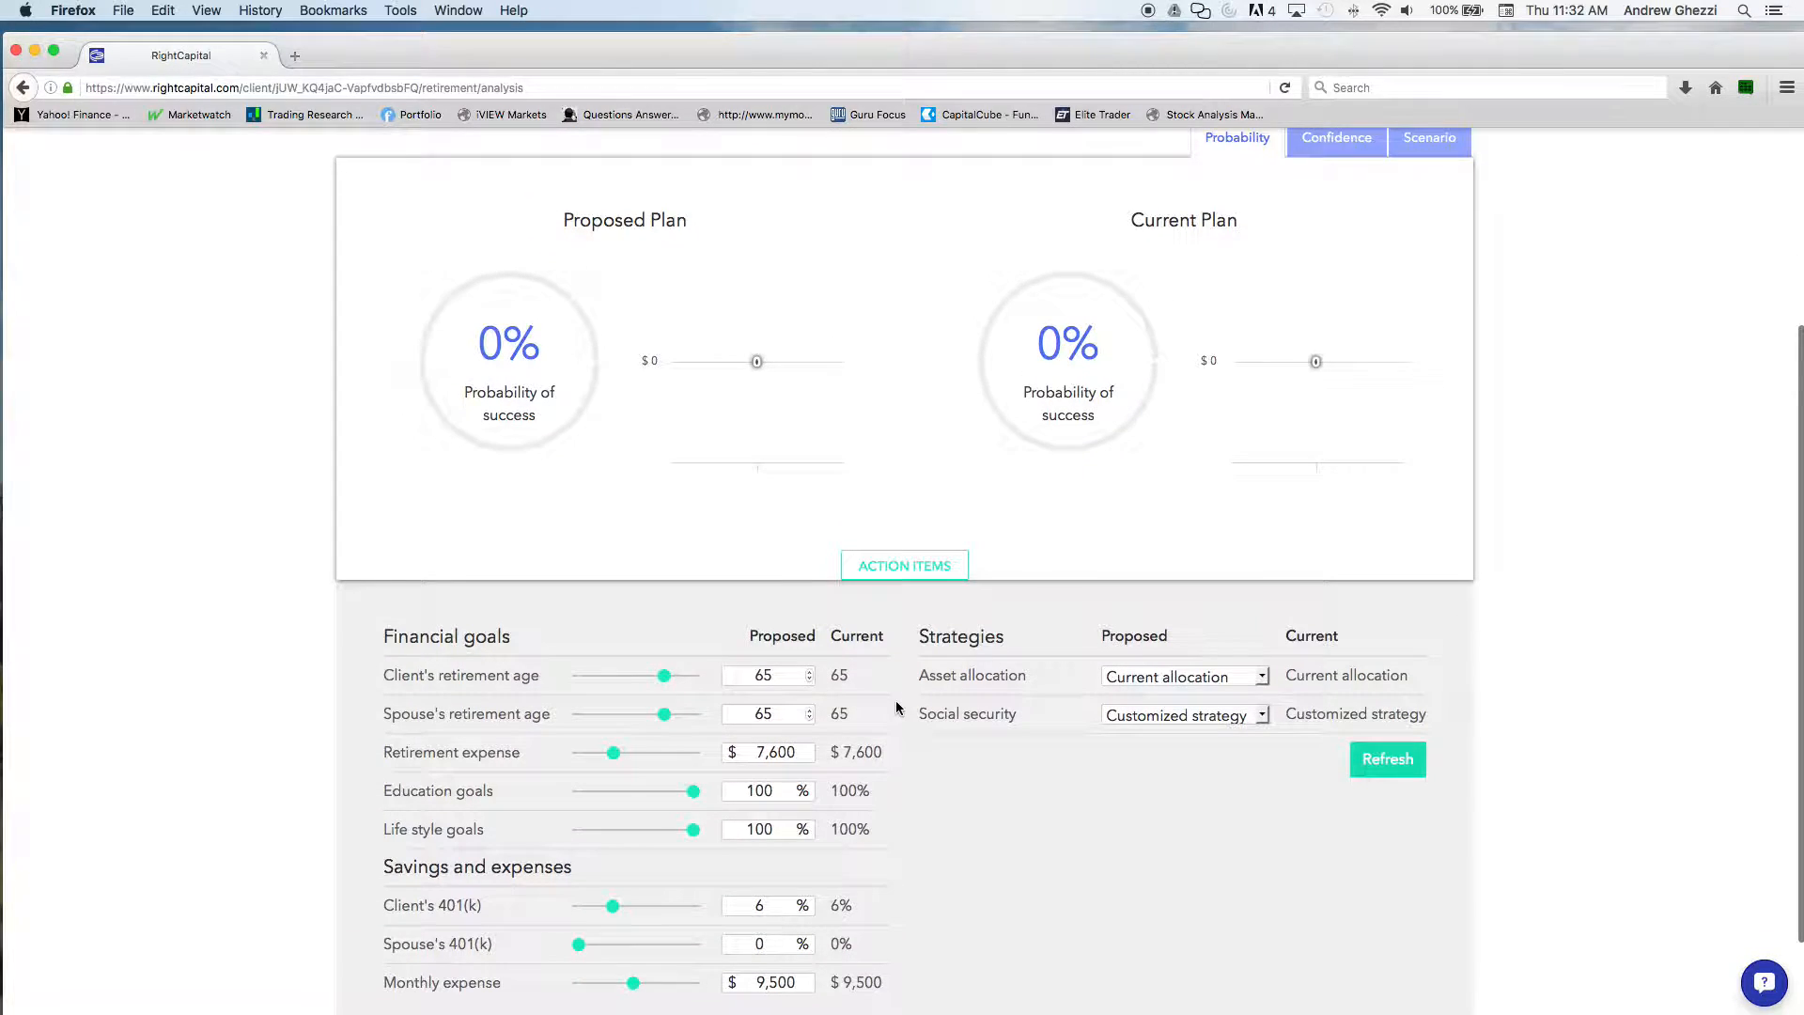
scroll(897, 708, down, 1)
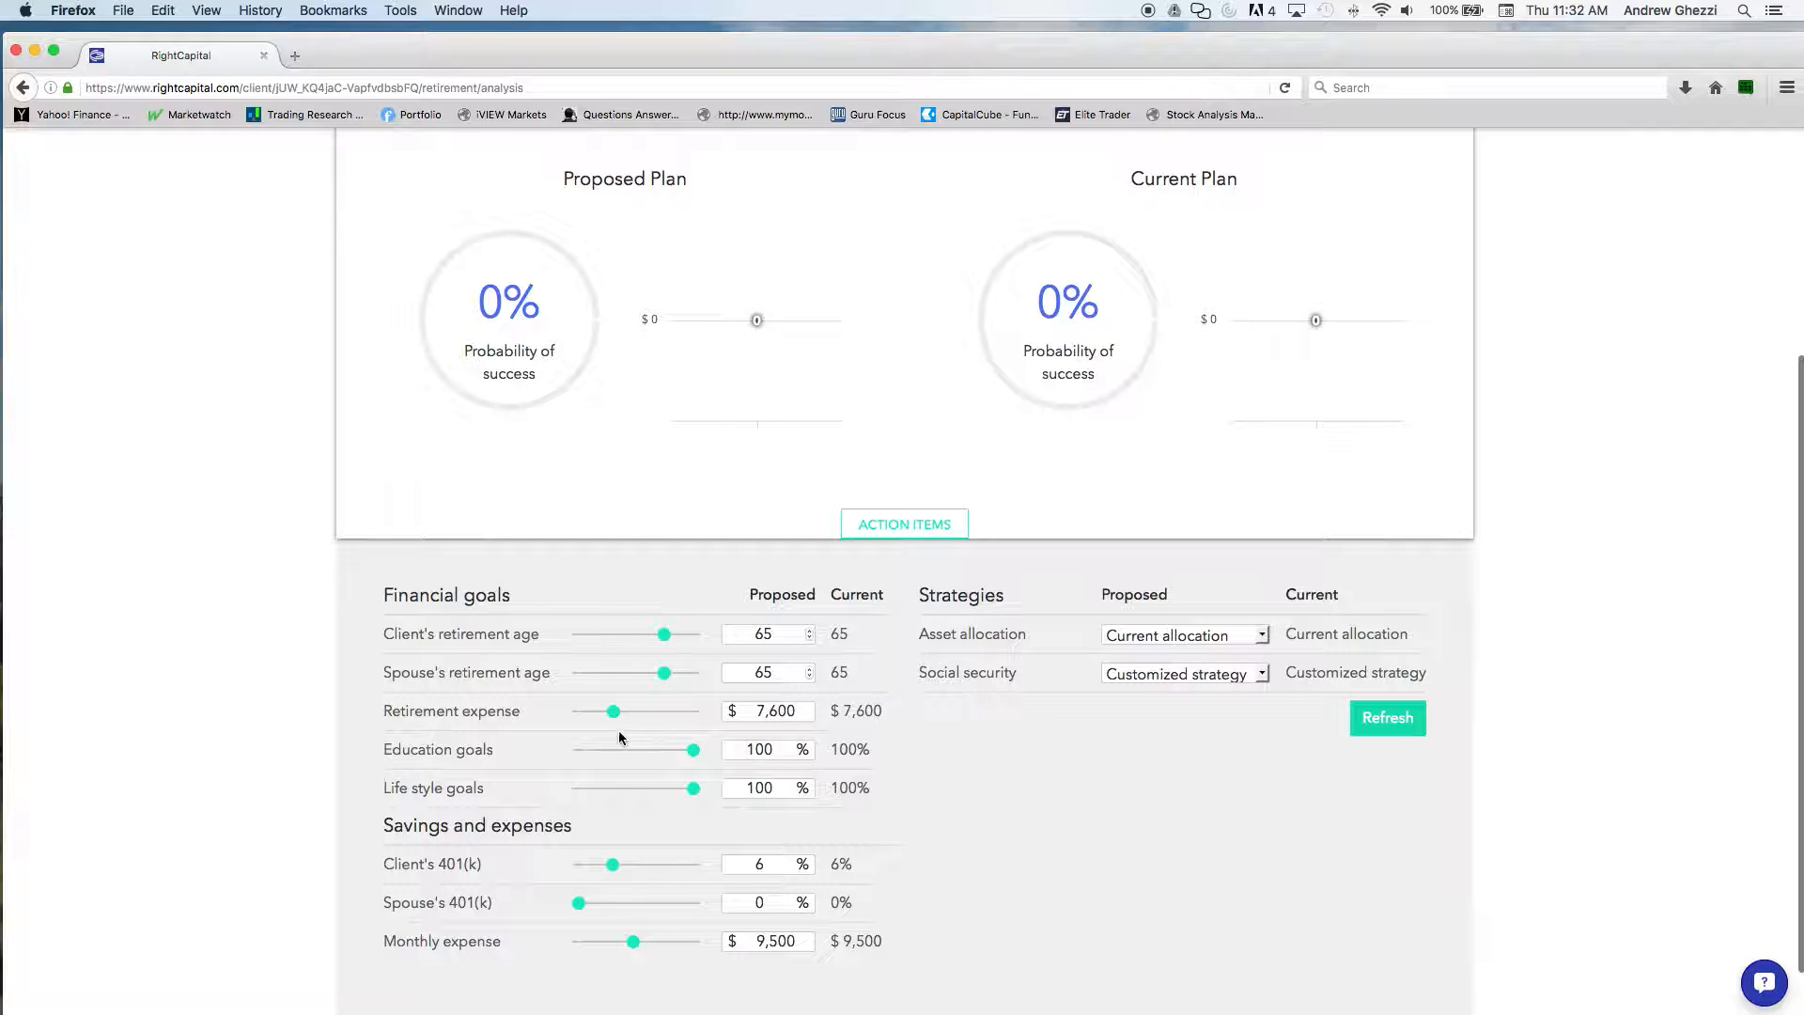
drag(609, 714, 594, 710)
drag(693, 750, 602, 752)
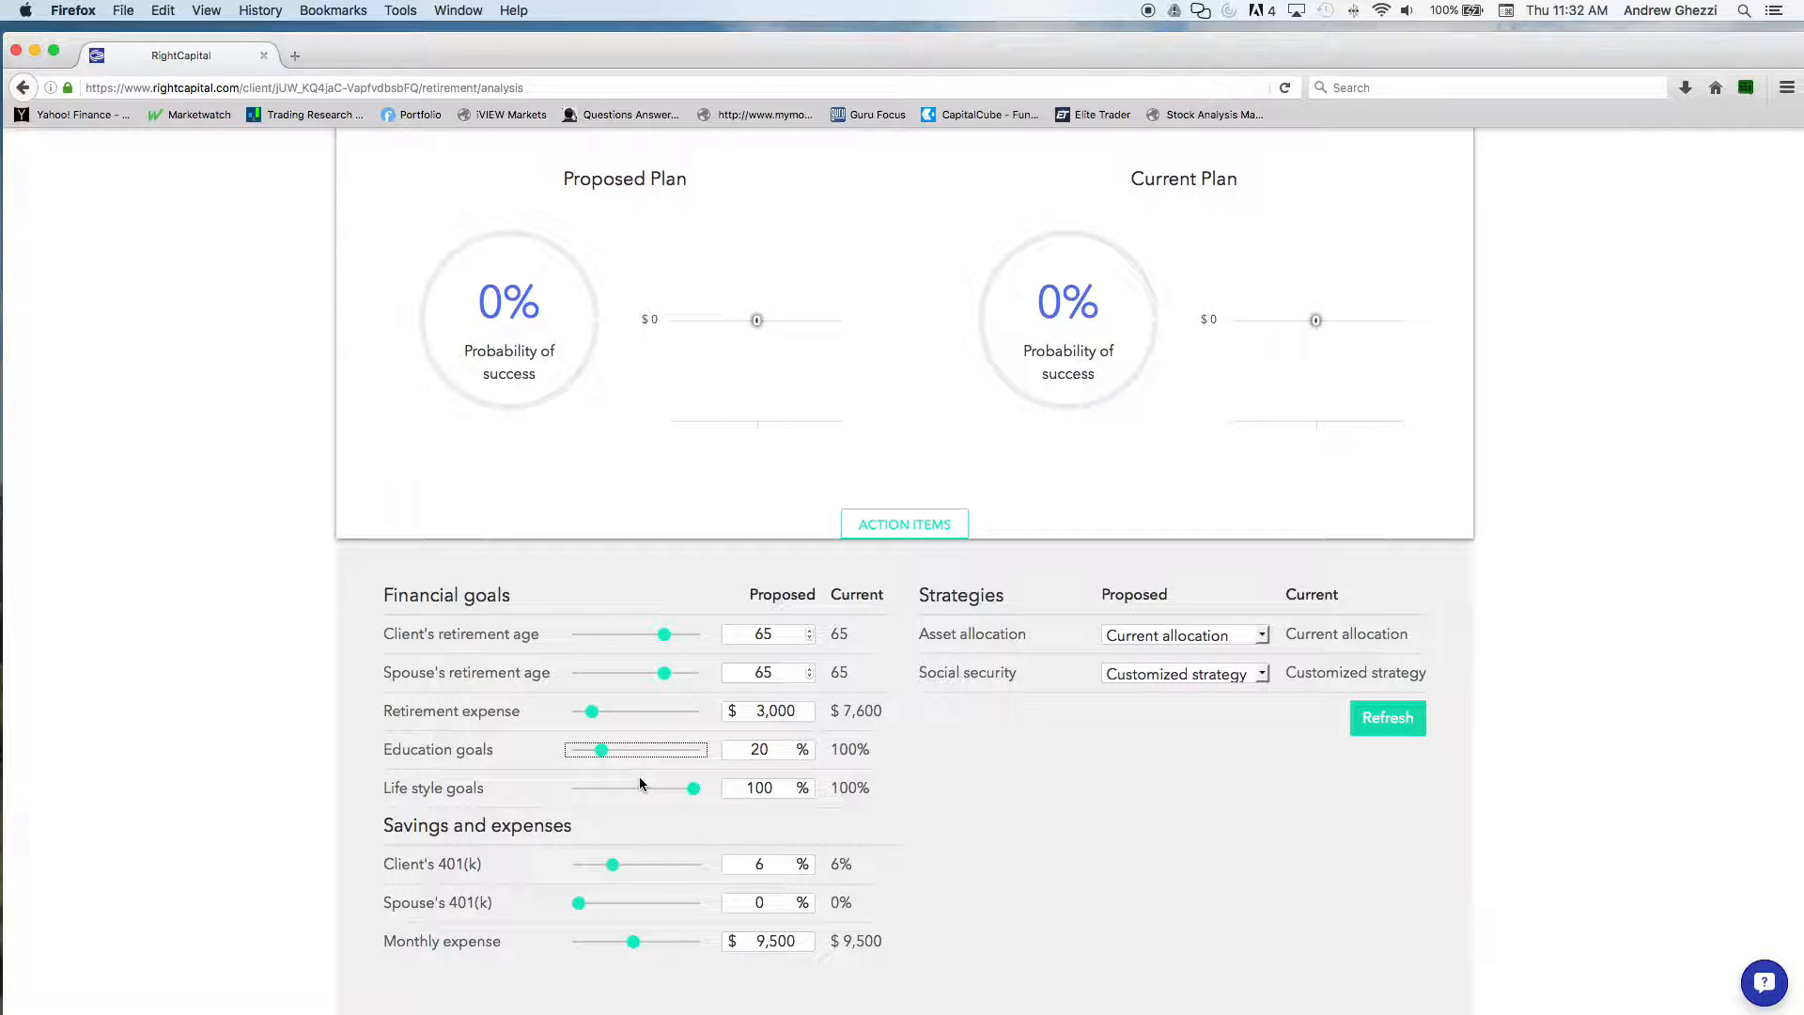
drag(694, 788, 638, 790)
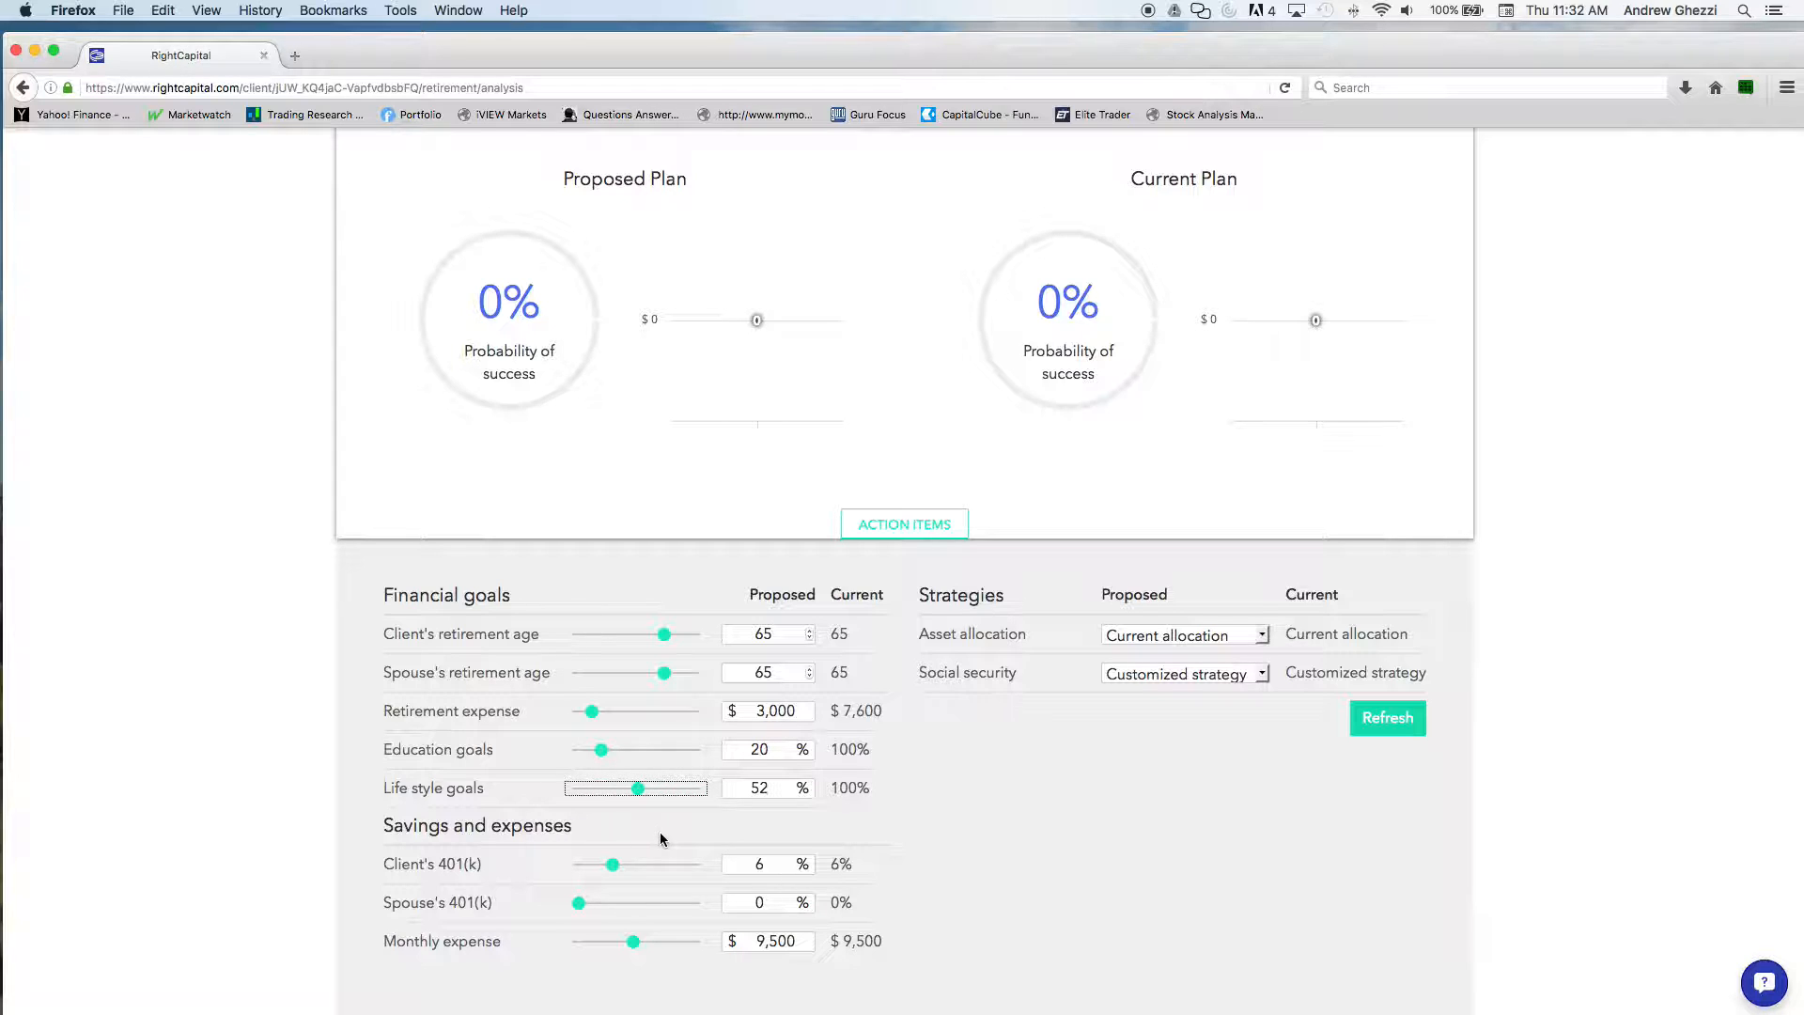
drag(634, 941, 605, 941)
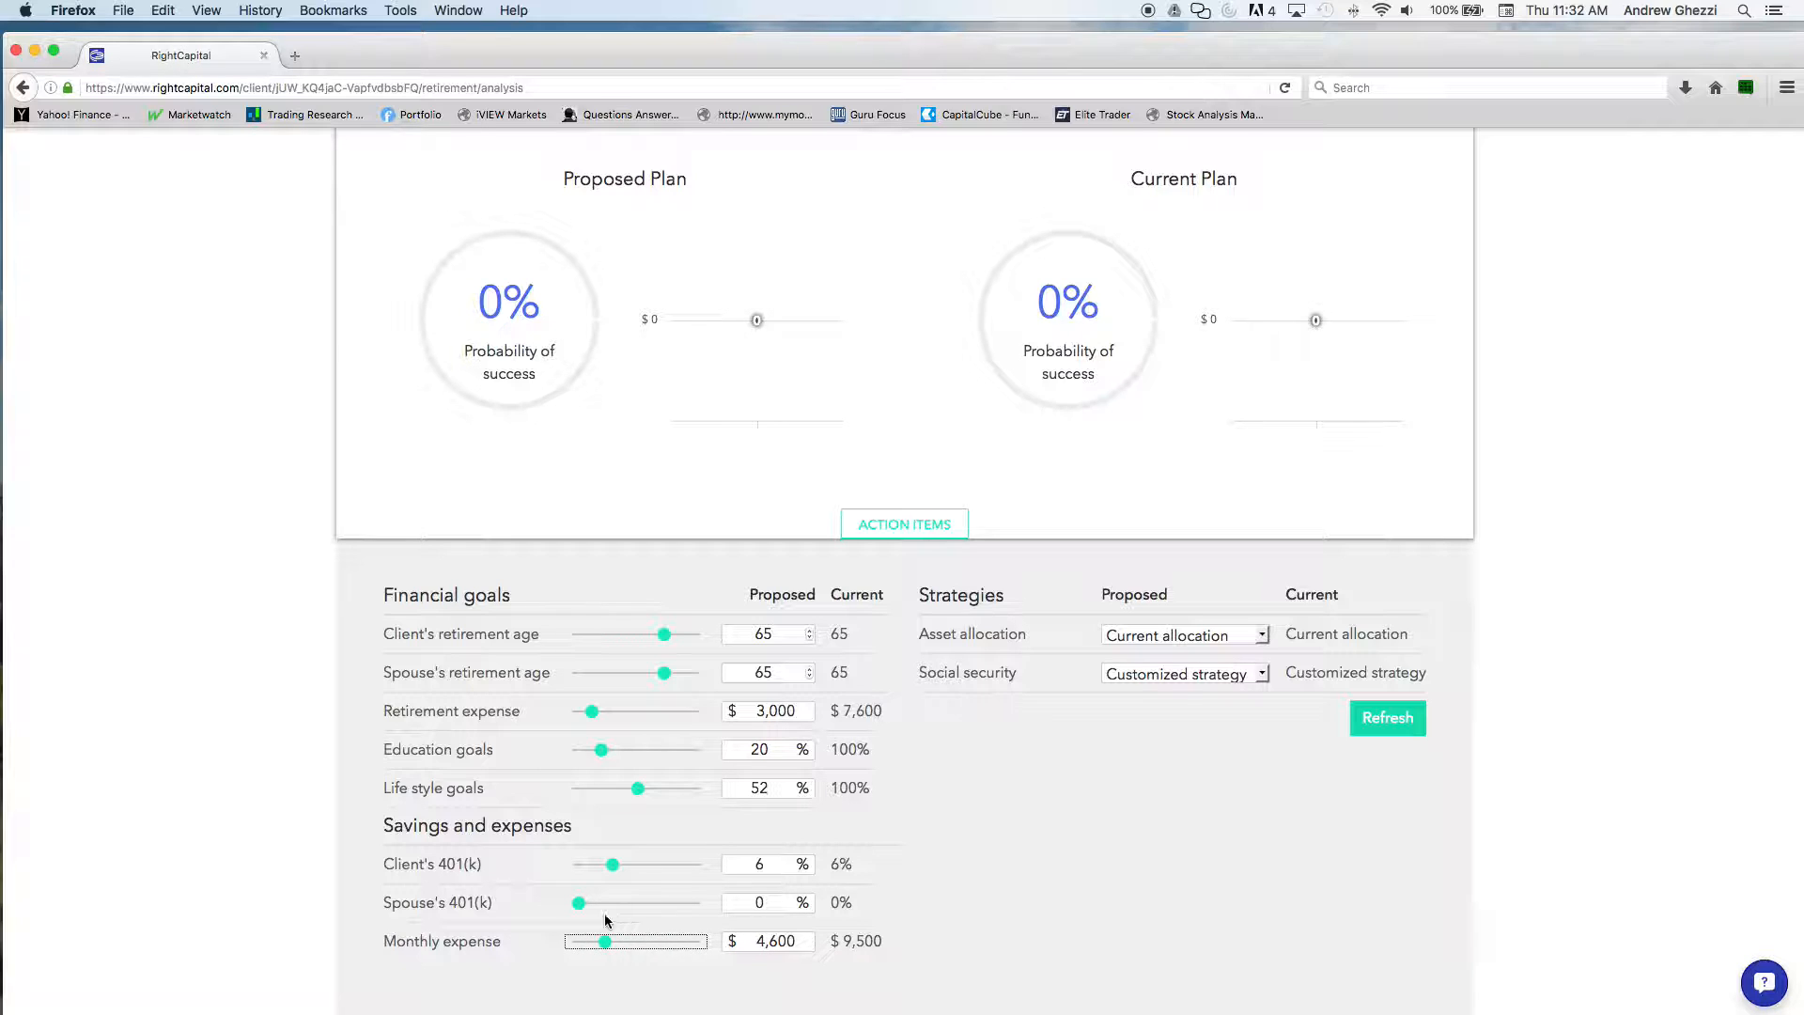
click(1378, 719)
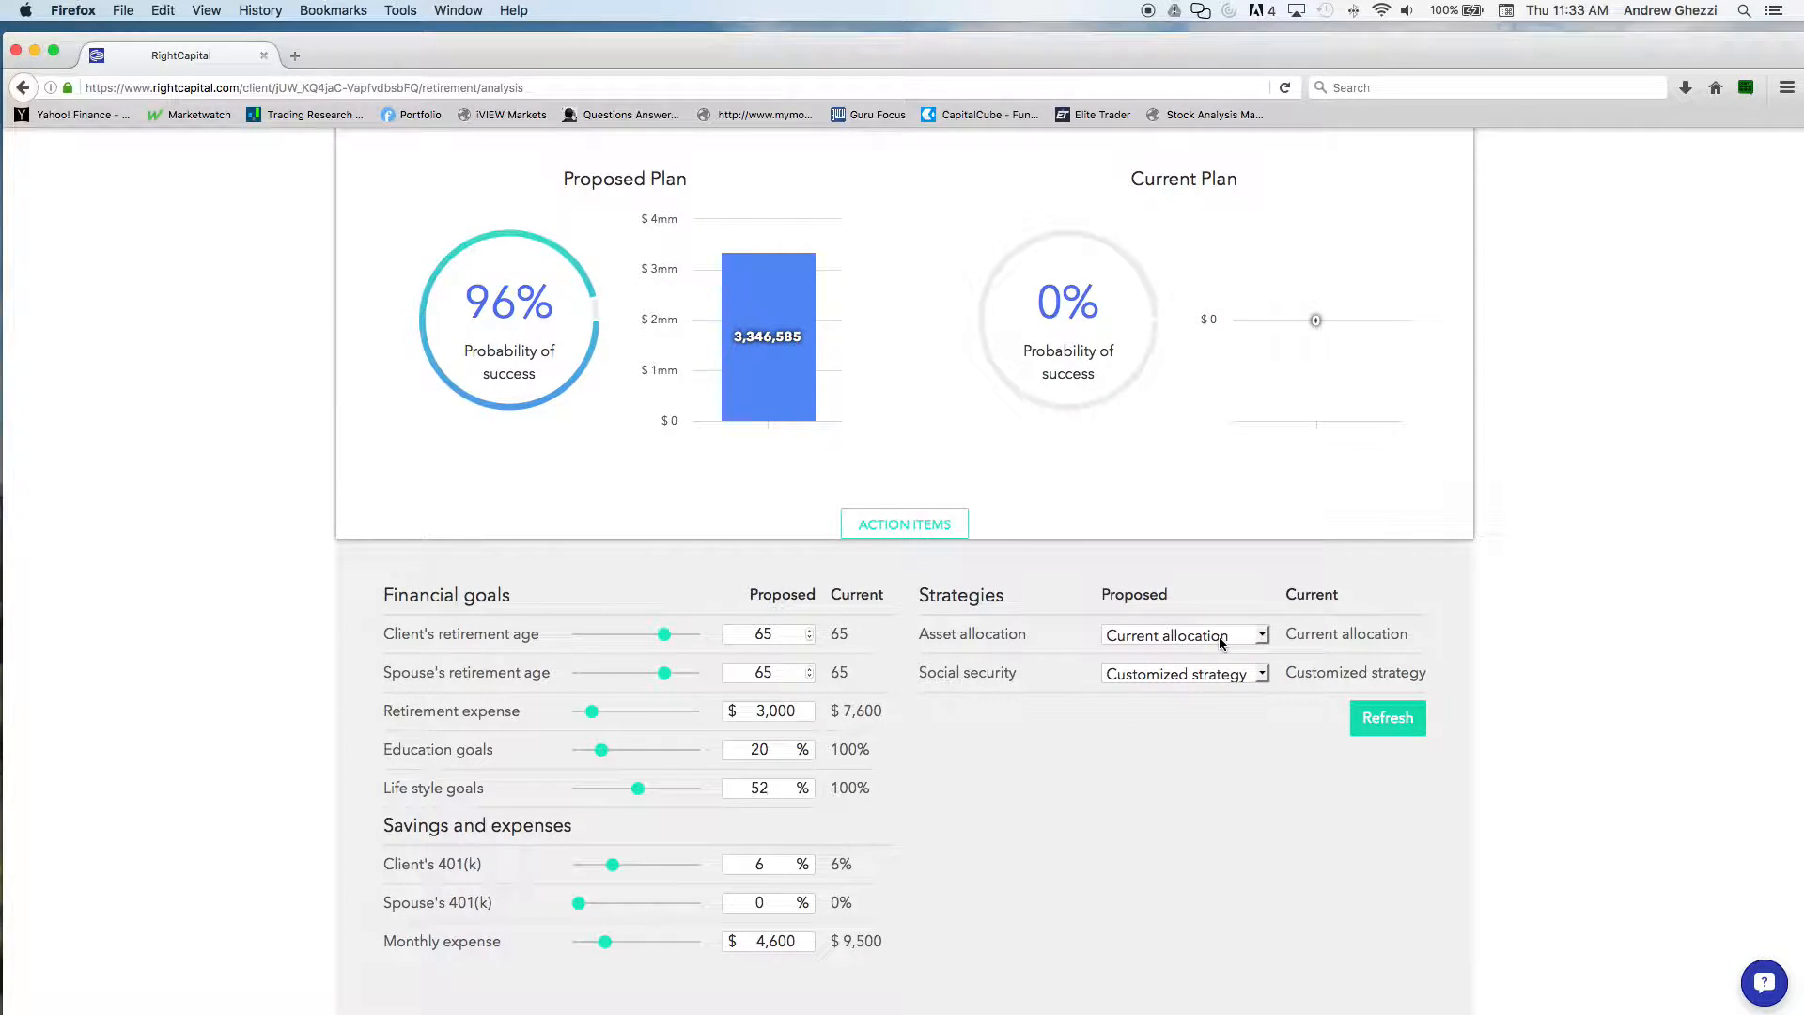
Return to the profile's net worth section and review the holdings of the client's first investment account
scroll(1218, 636, up, 1)
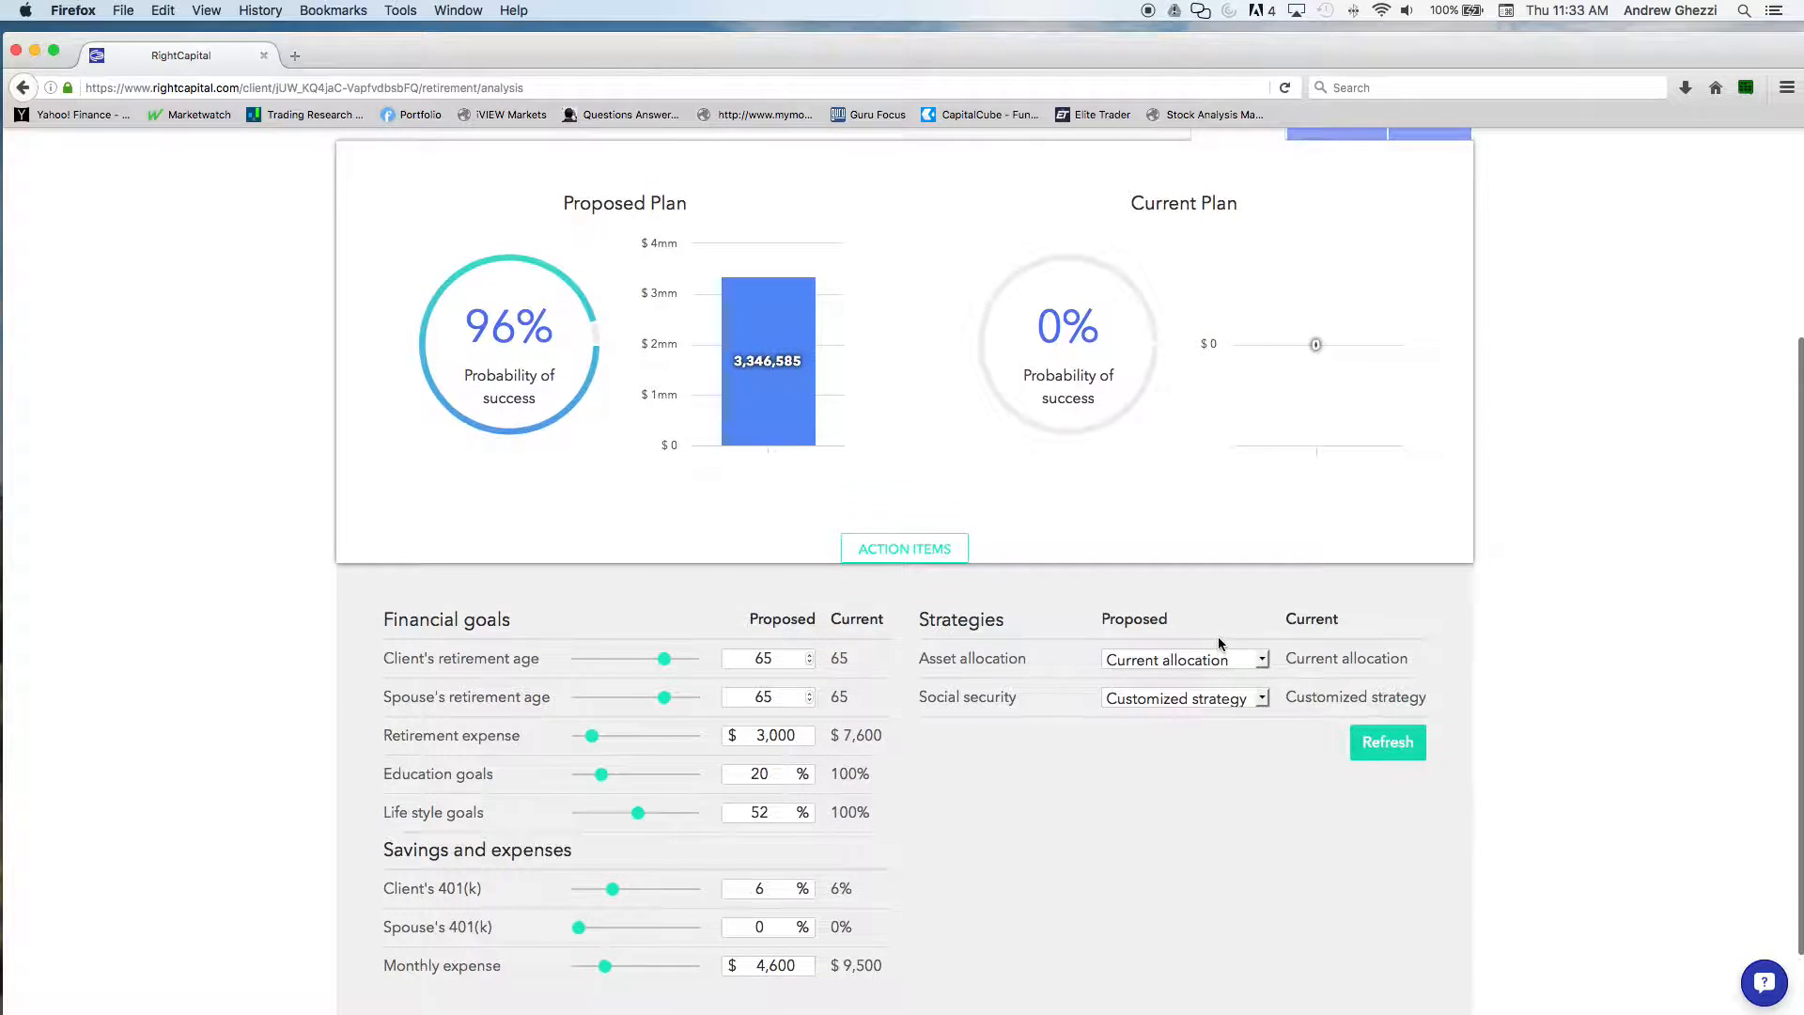
scroll(1218, 659, up, 6)
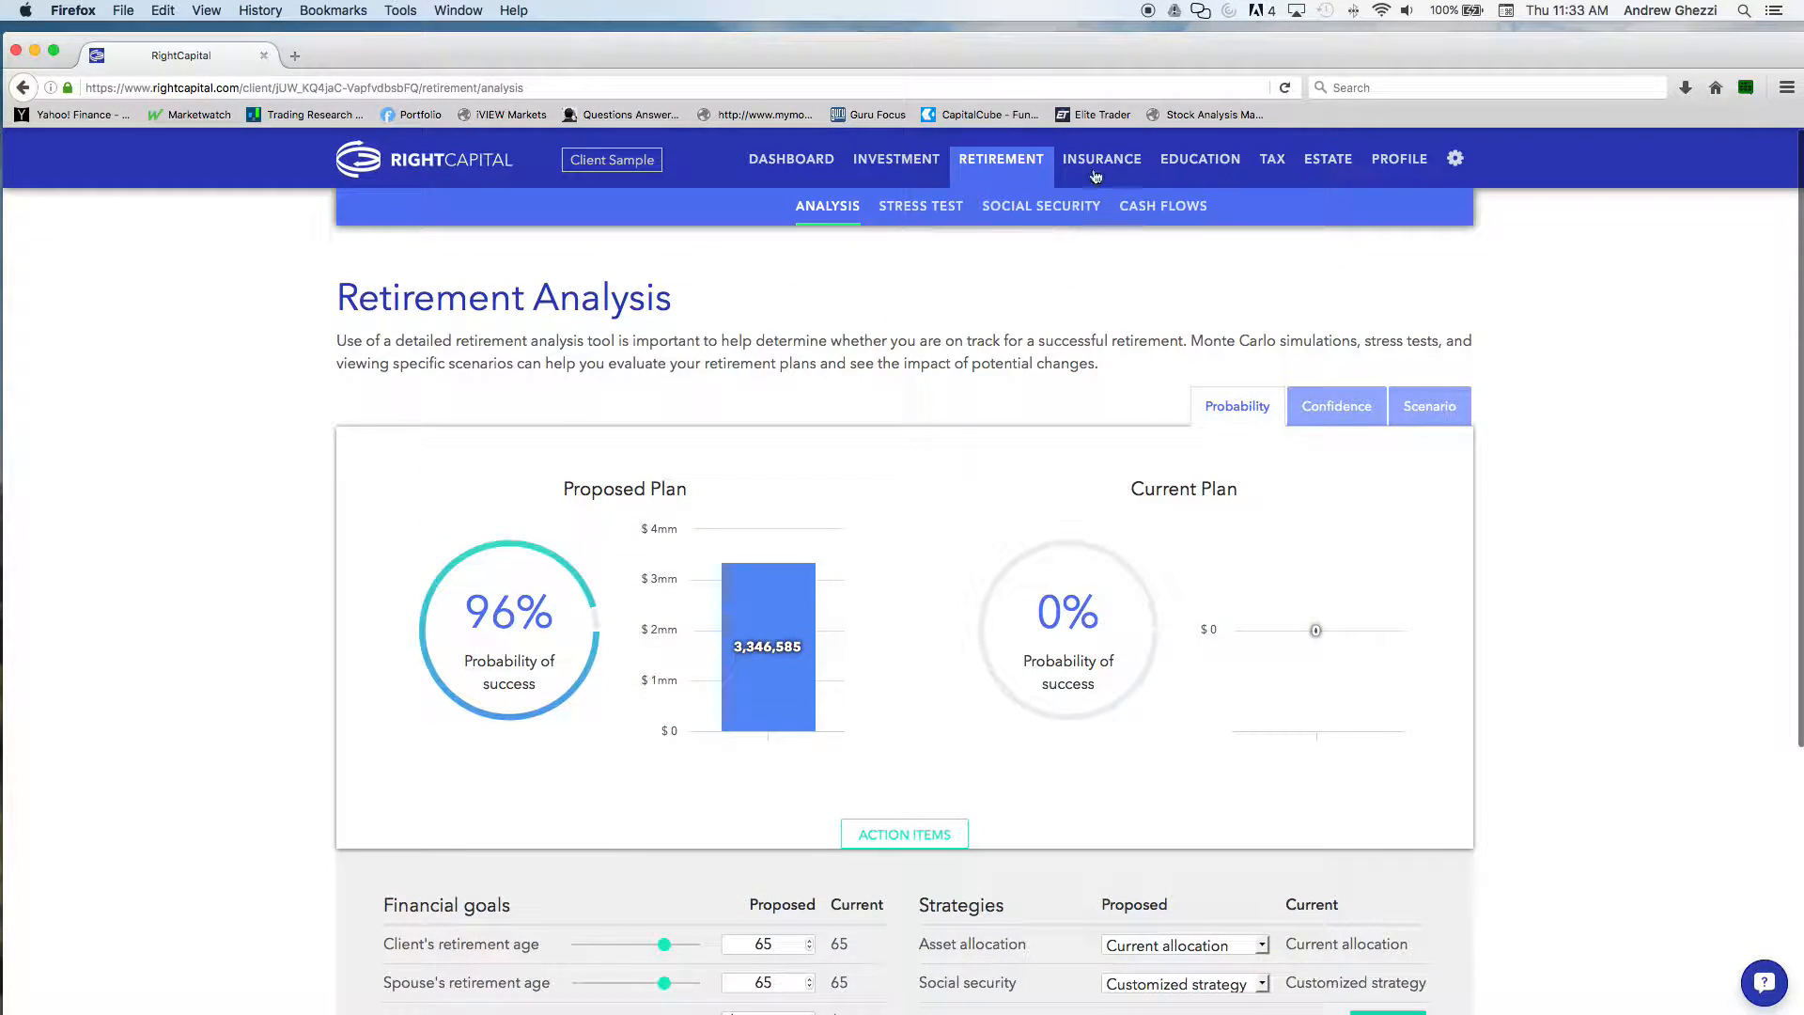
click(1400, 159)
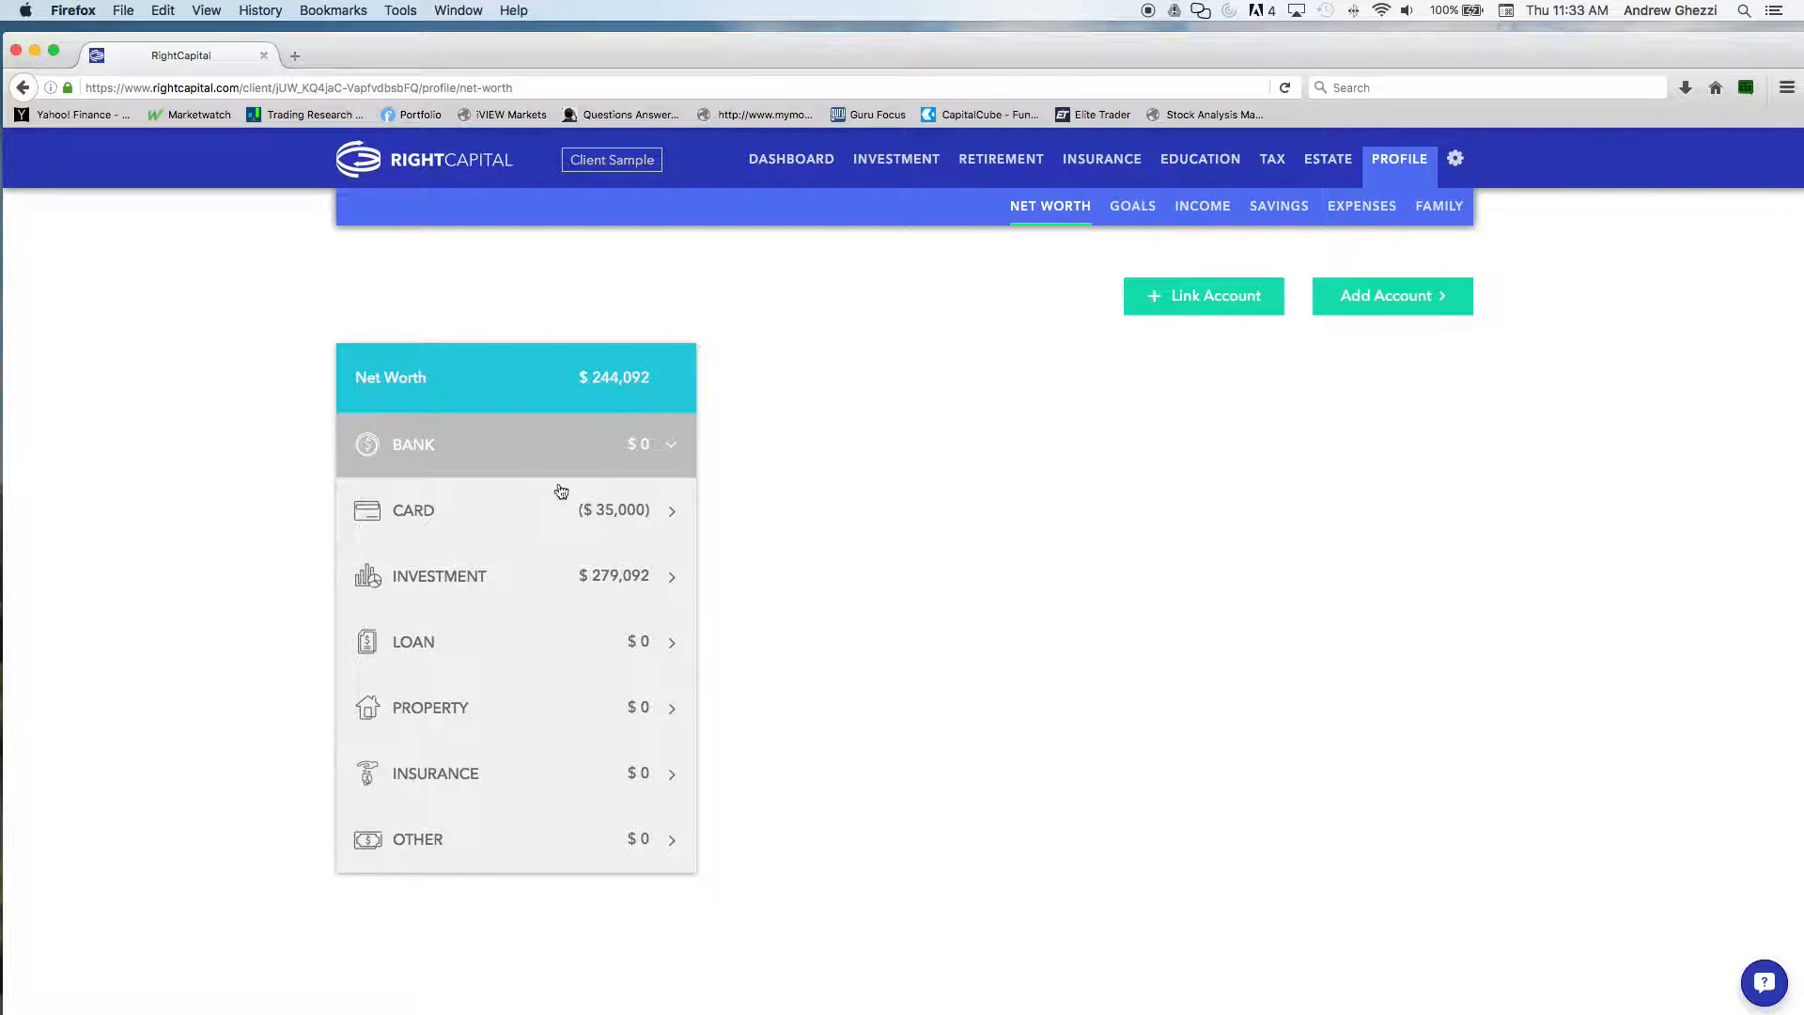
click(451, 580)
scroll(826, 596, down, 1)
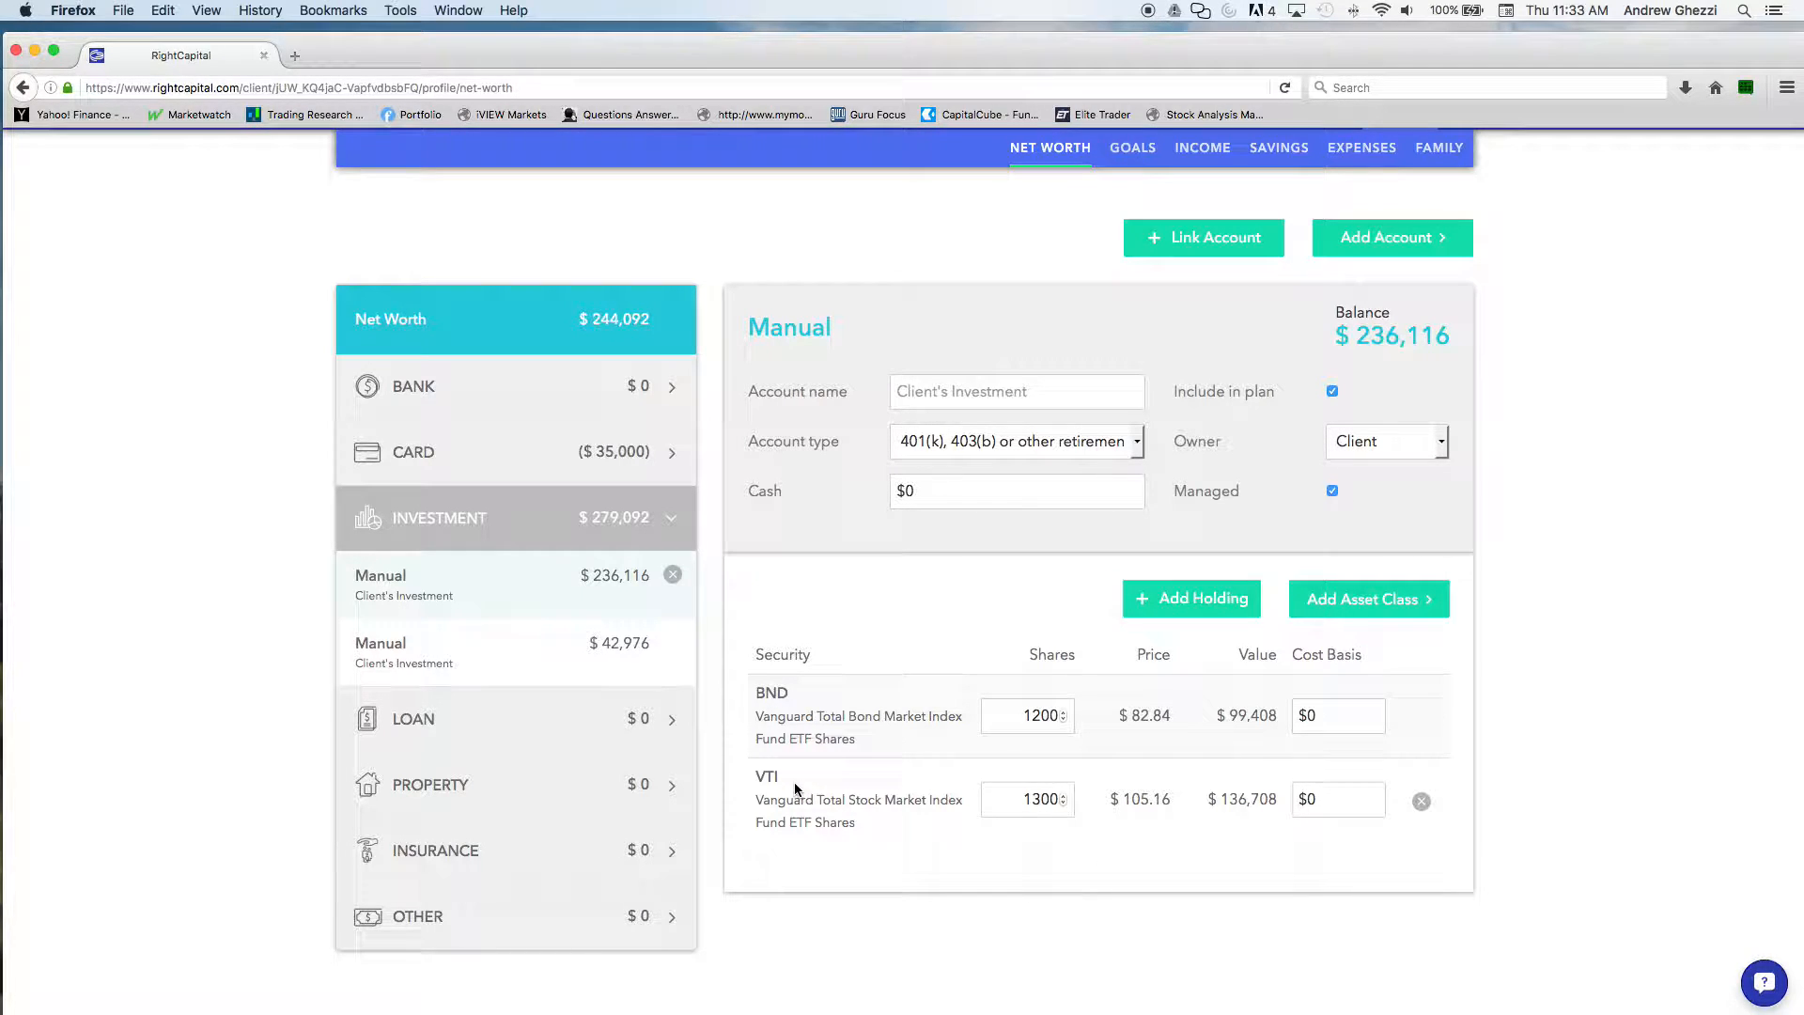
scroll(844, 693, up, 1)
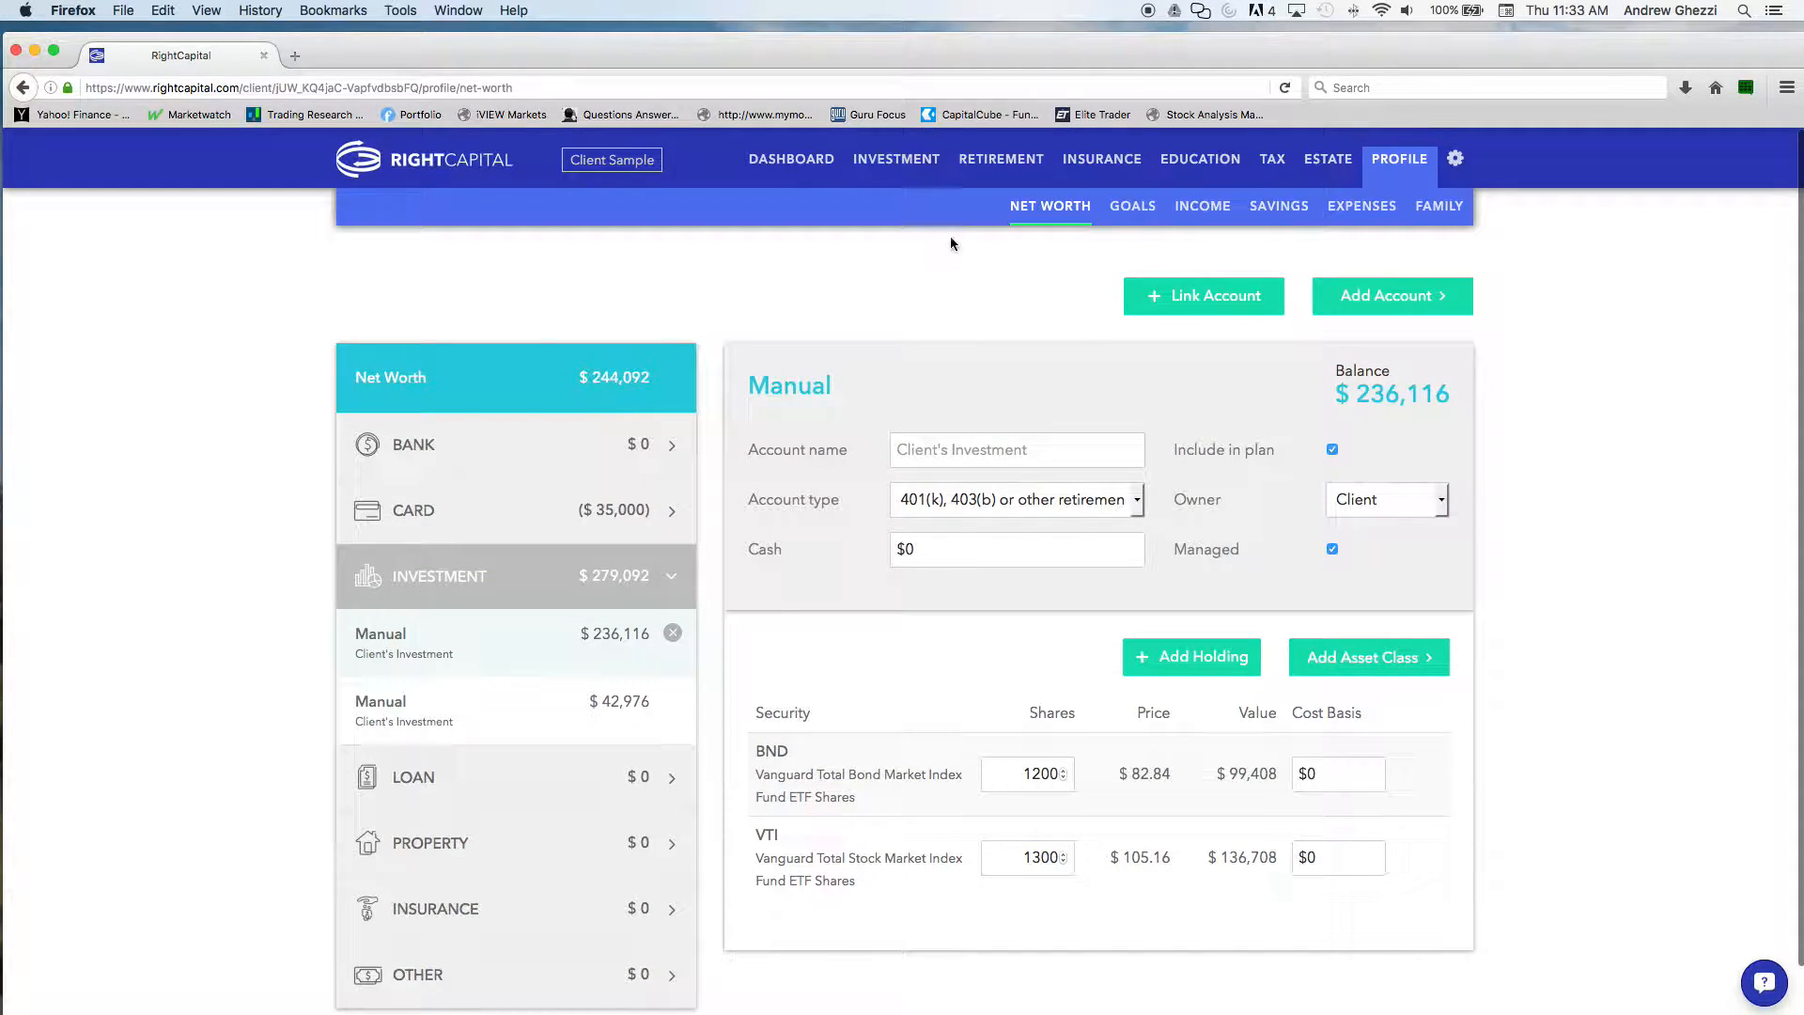
In the retirement action items, set the proposed monthly expense to $8,600 and asset allocation to Growth, and refresh the plan
click(989, 165)
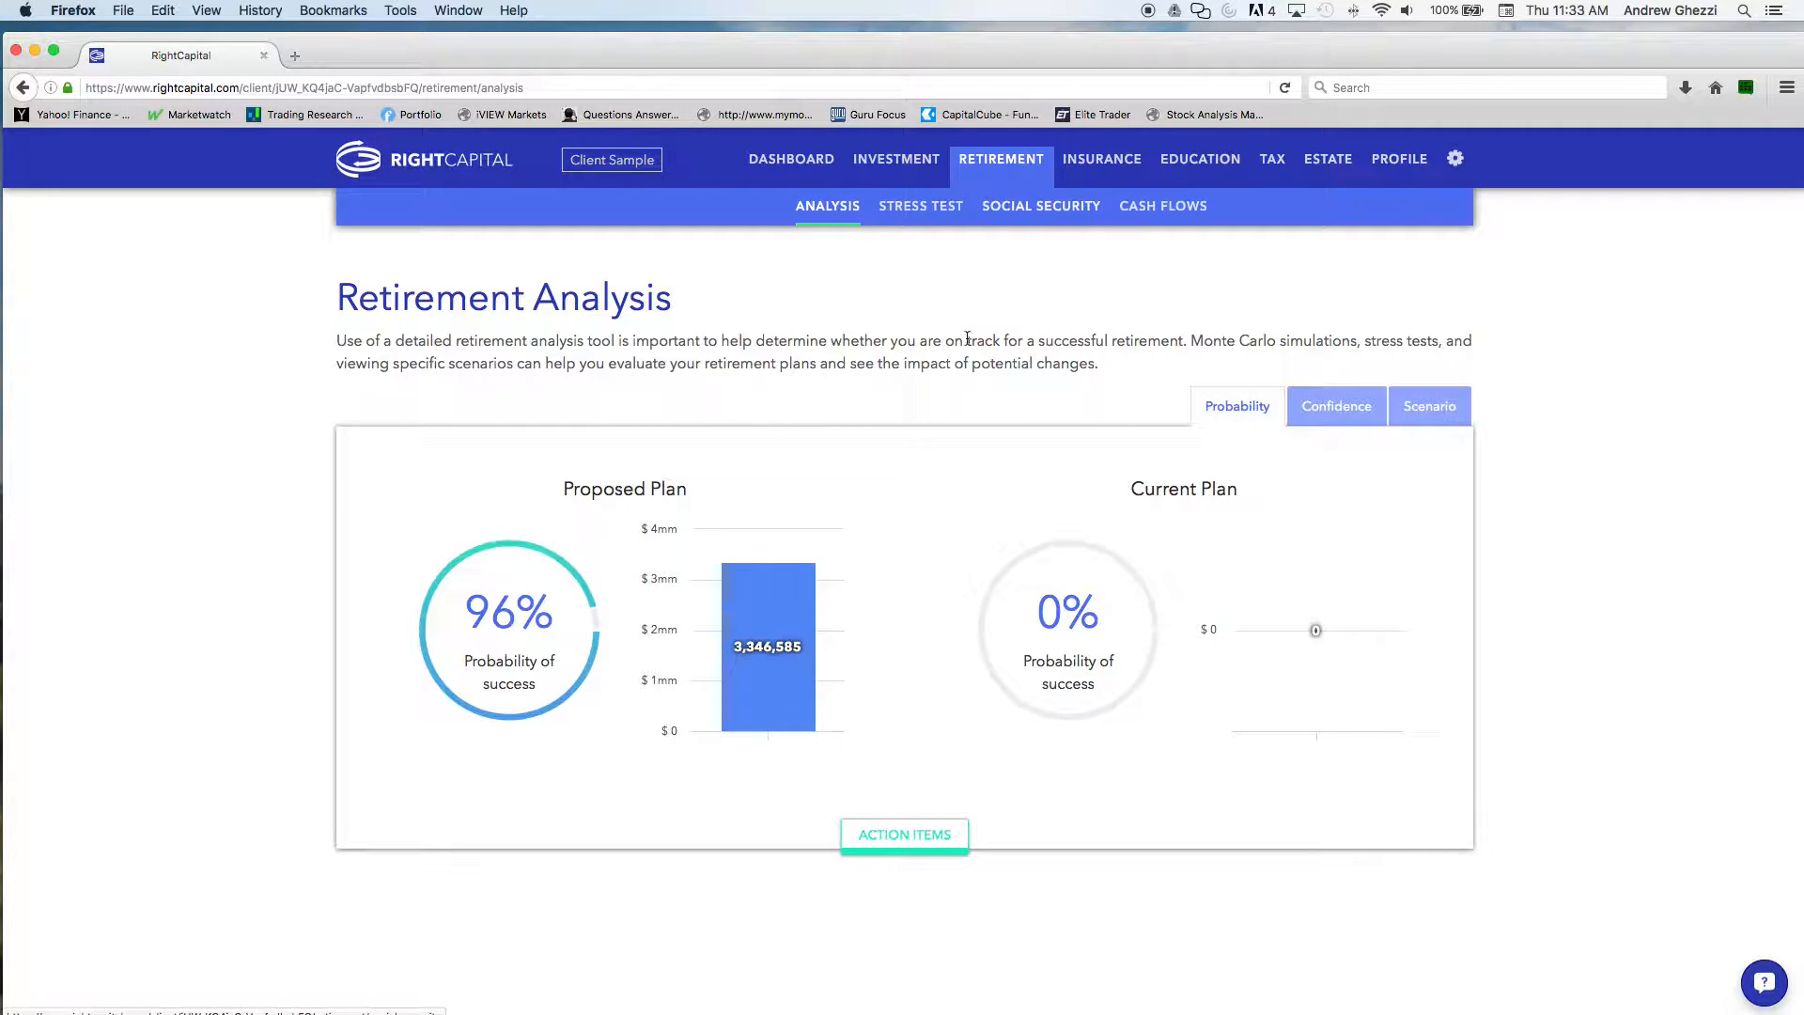
click(898, 835)
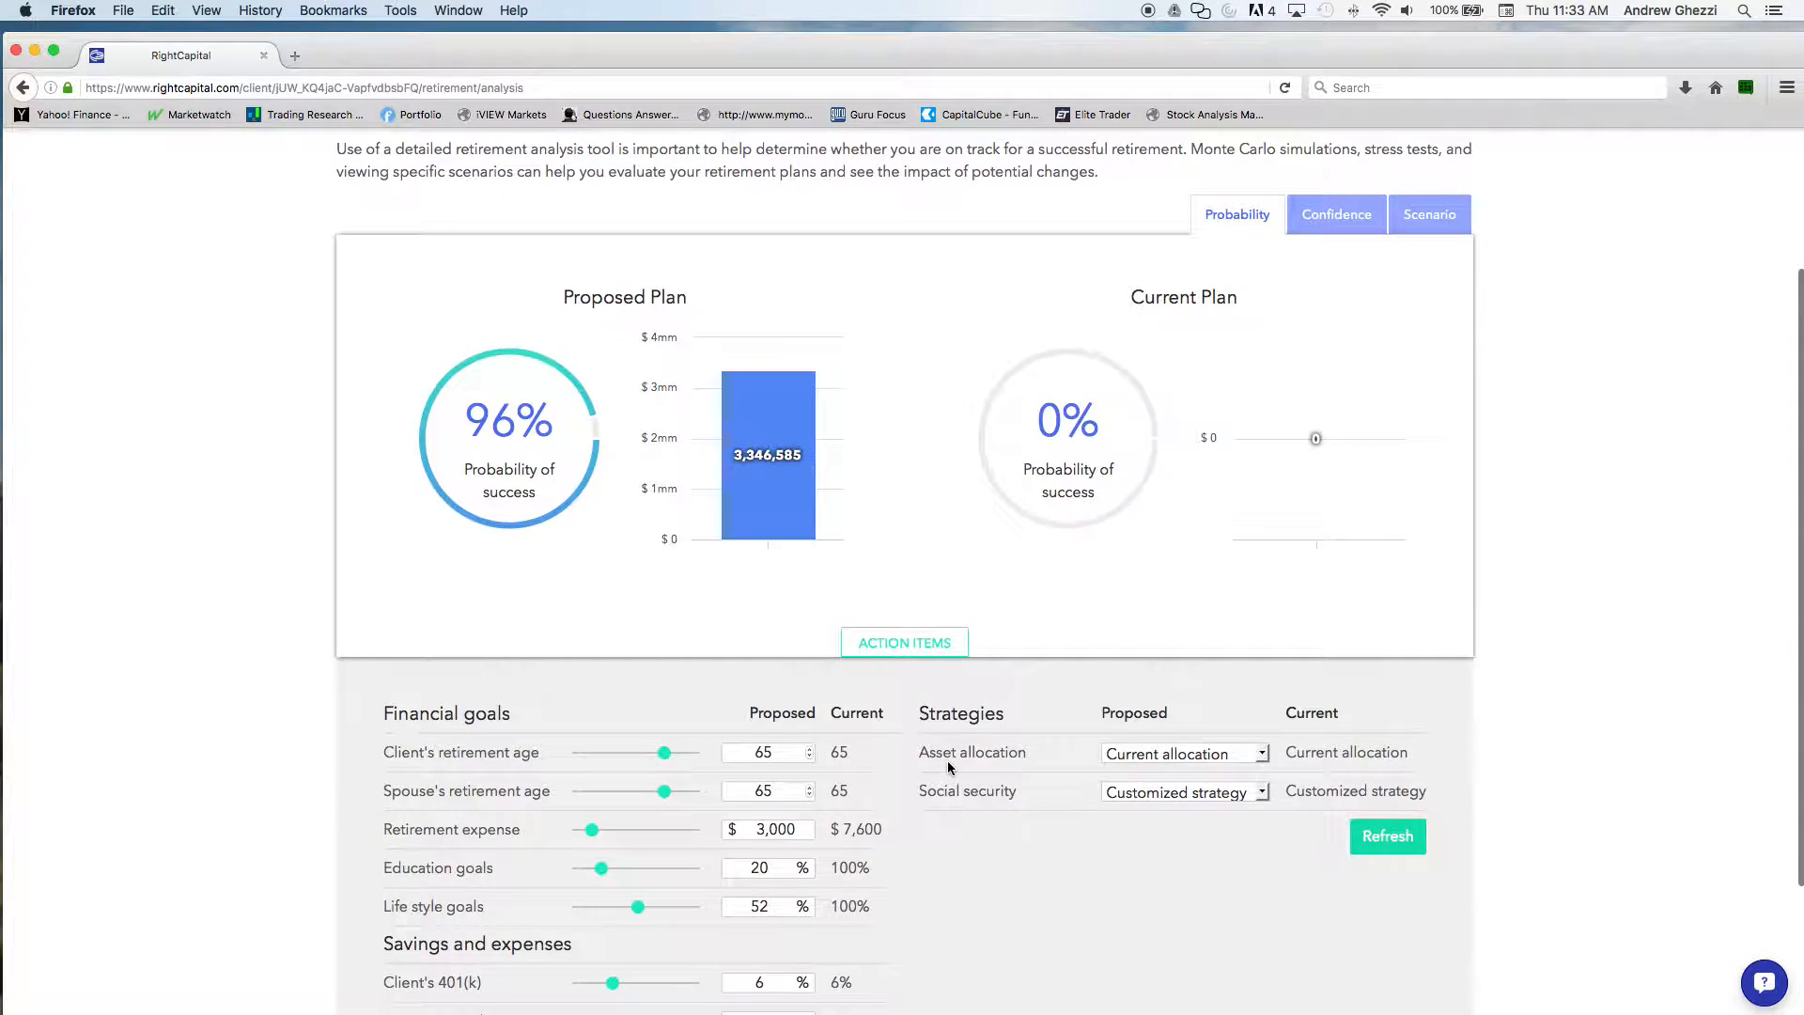
scroll(1188, 760, down, 2)
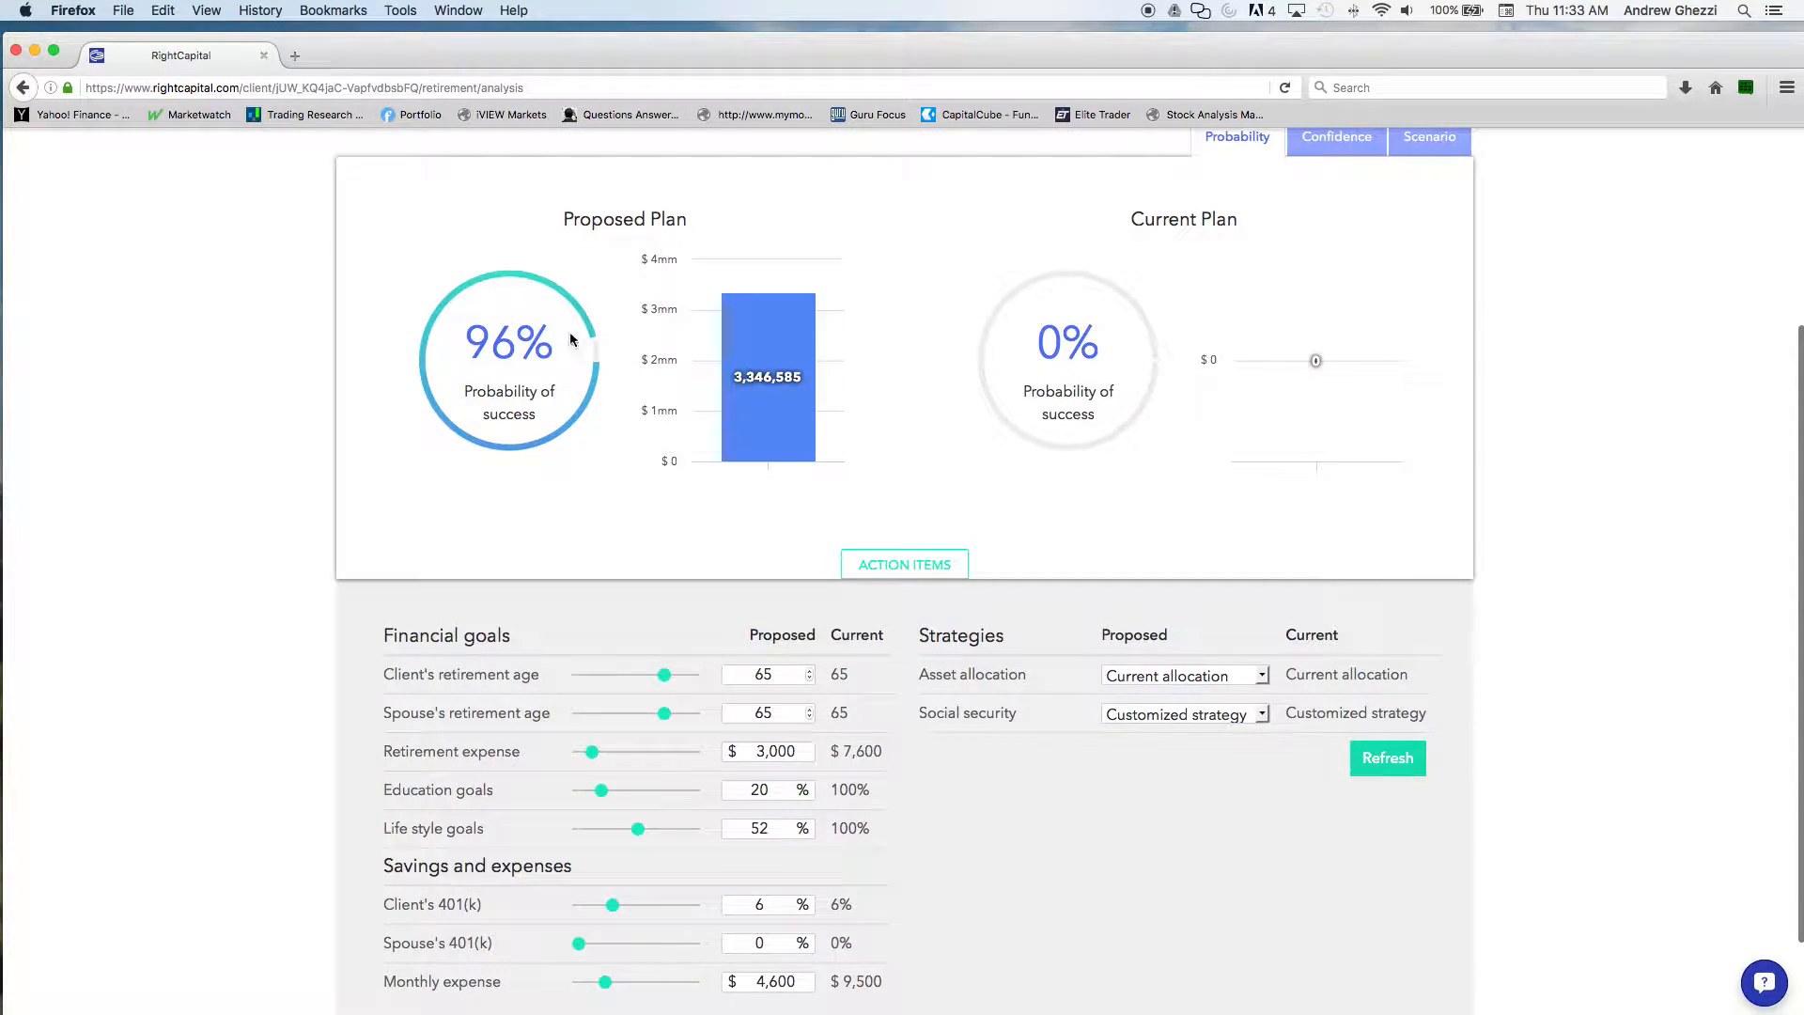
scroll(997, 798, down, 1)
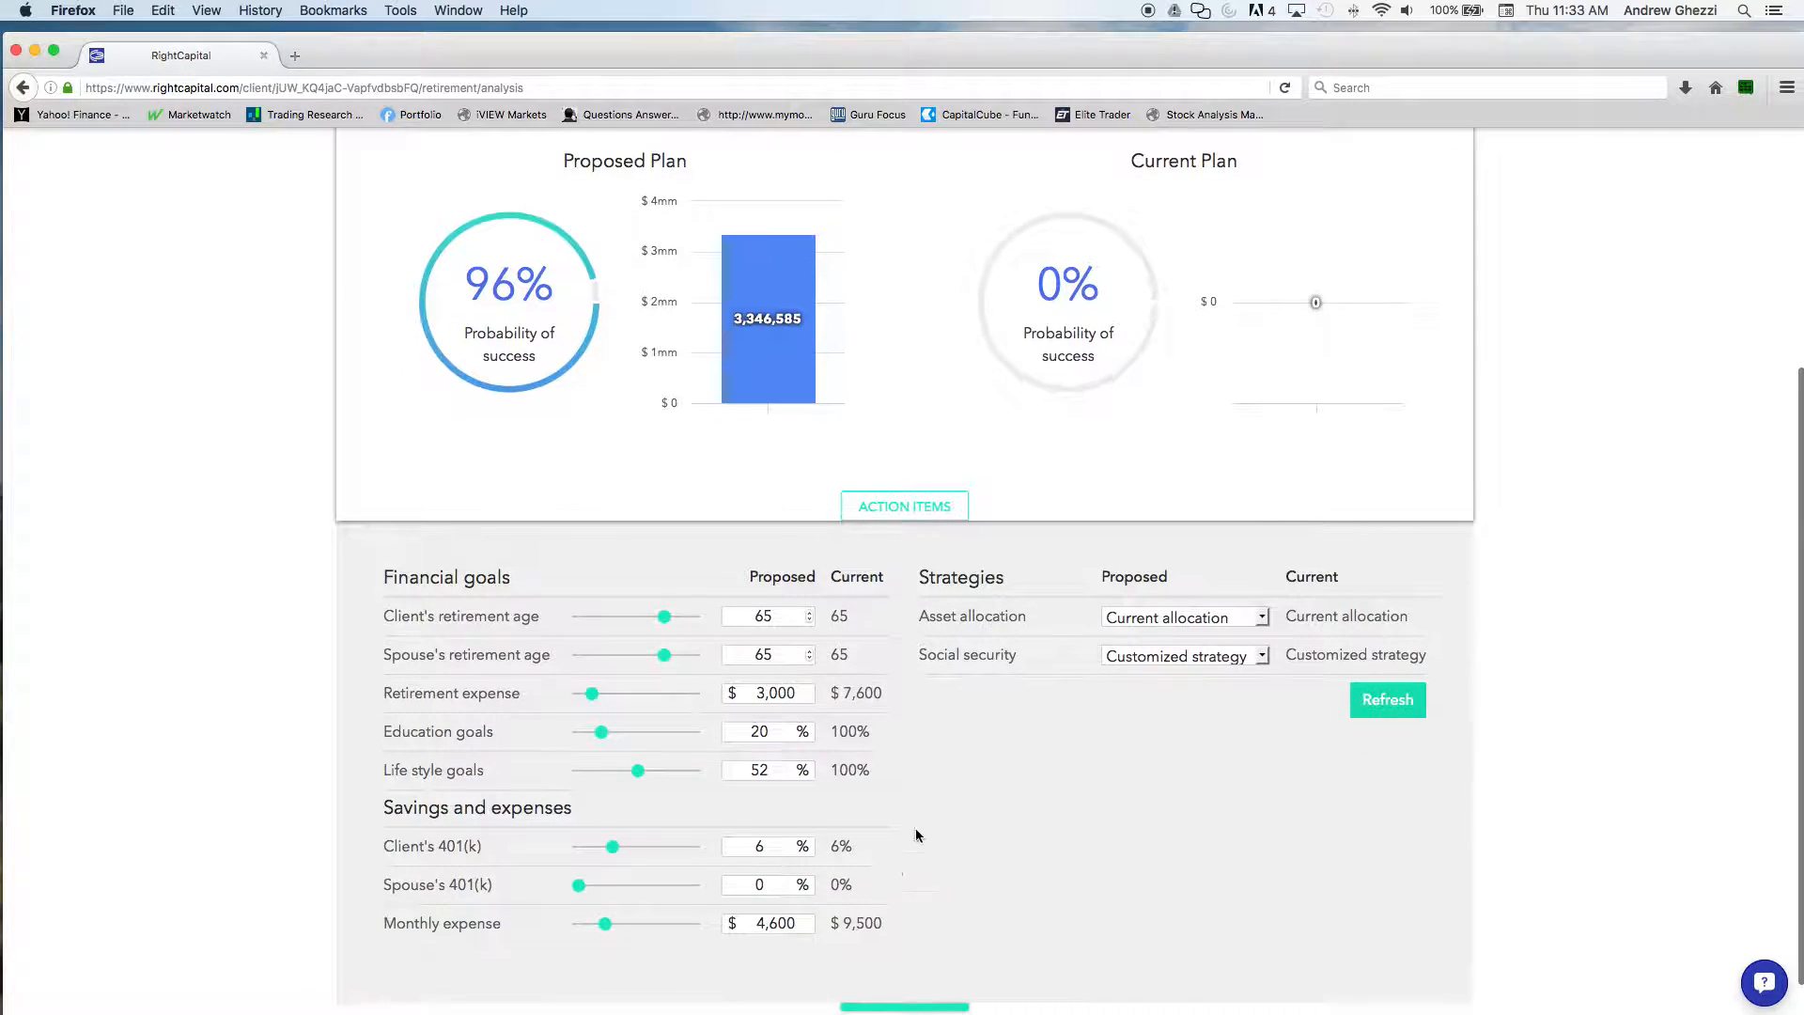
drag(605, 925, 619, 925)
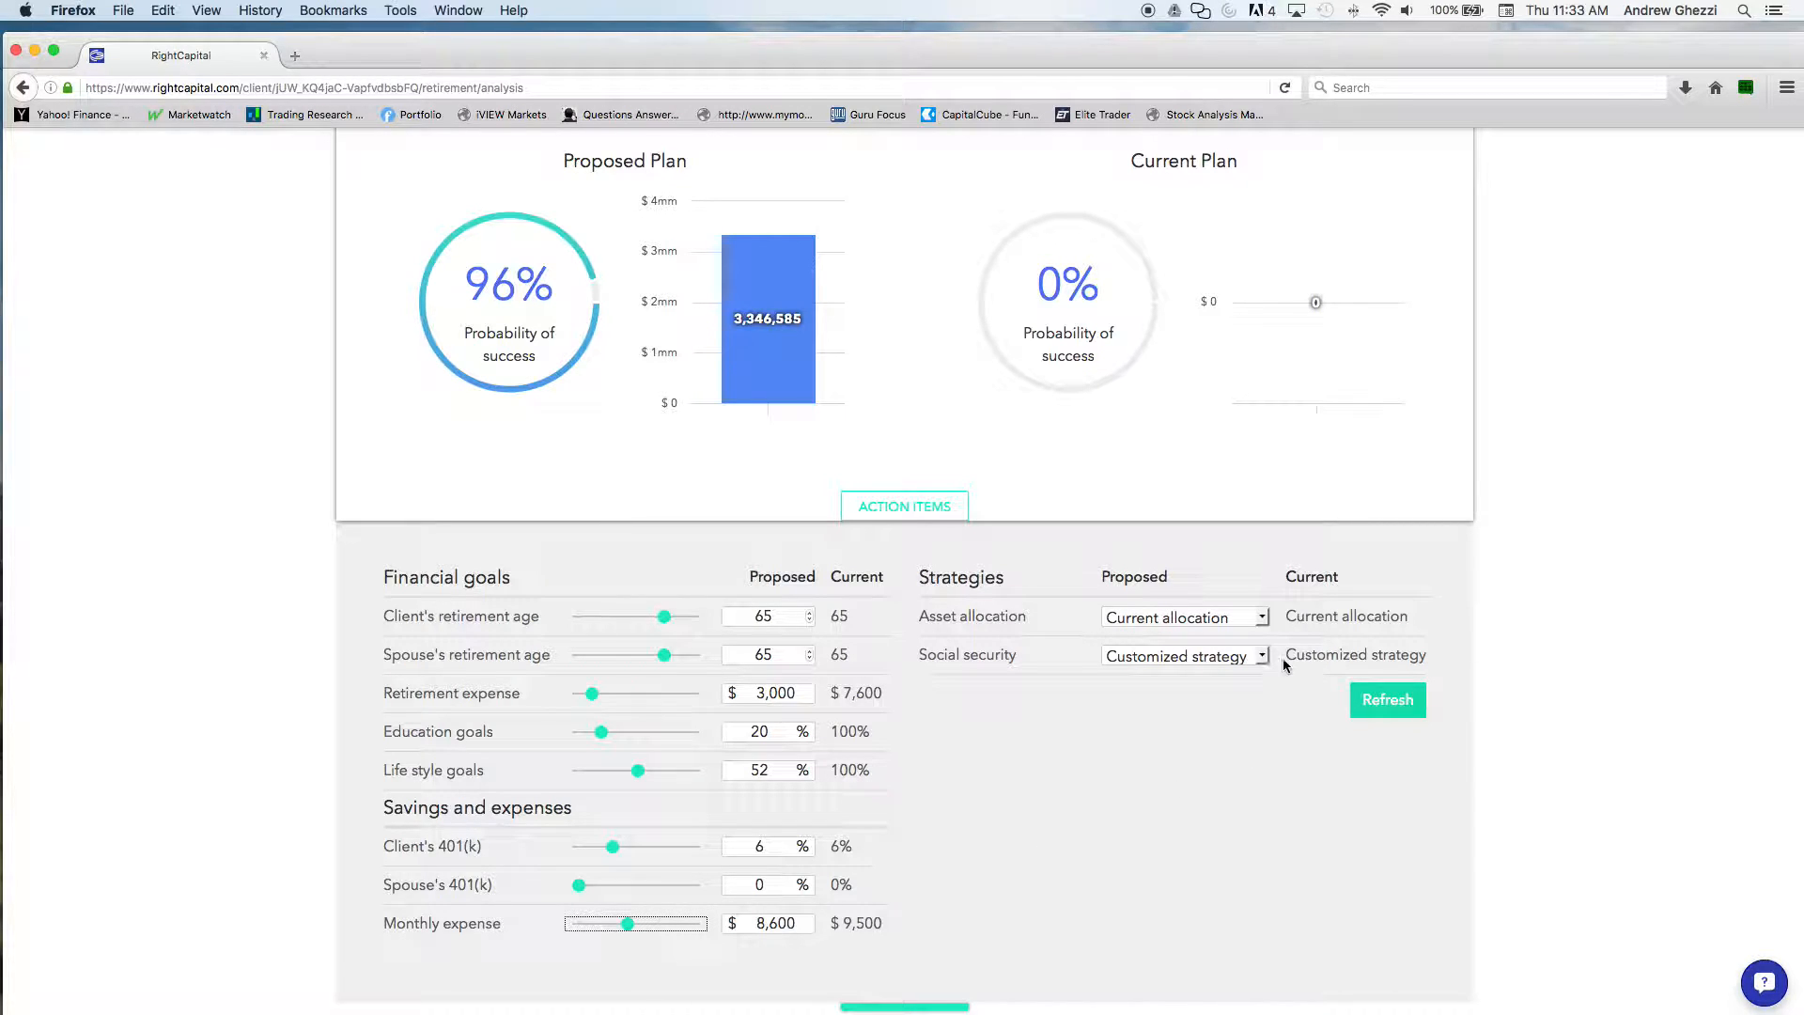
click(1261, 617)
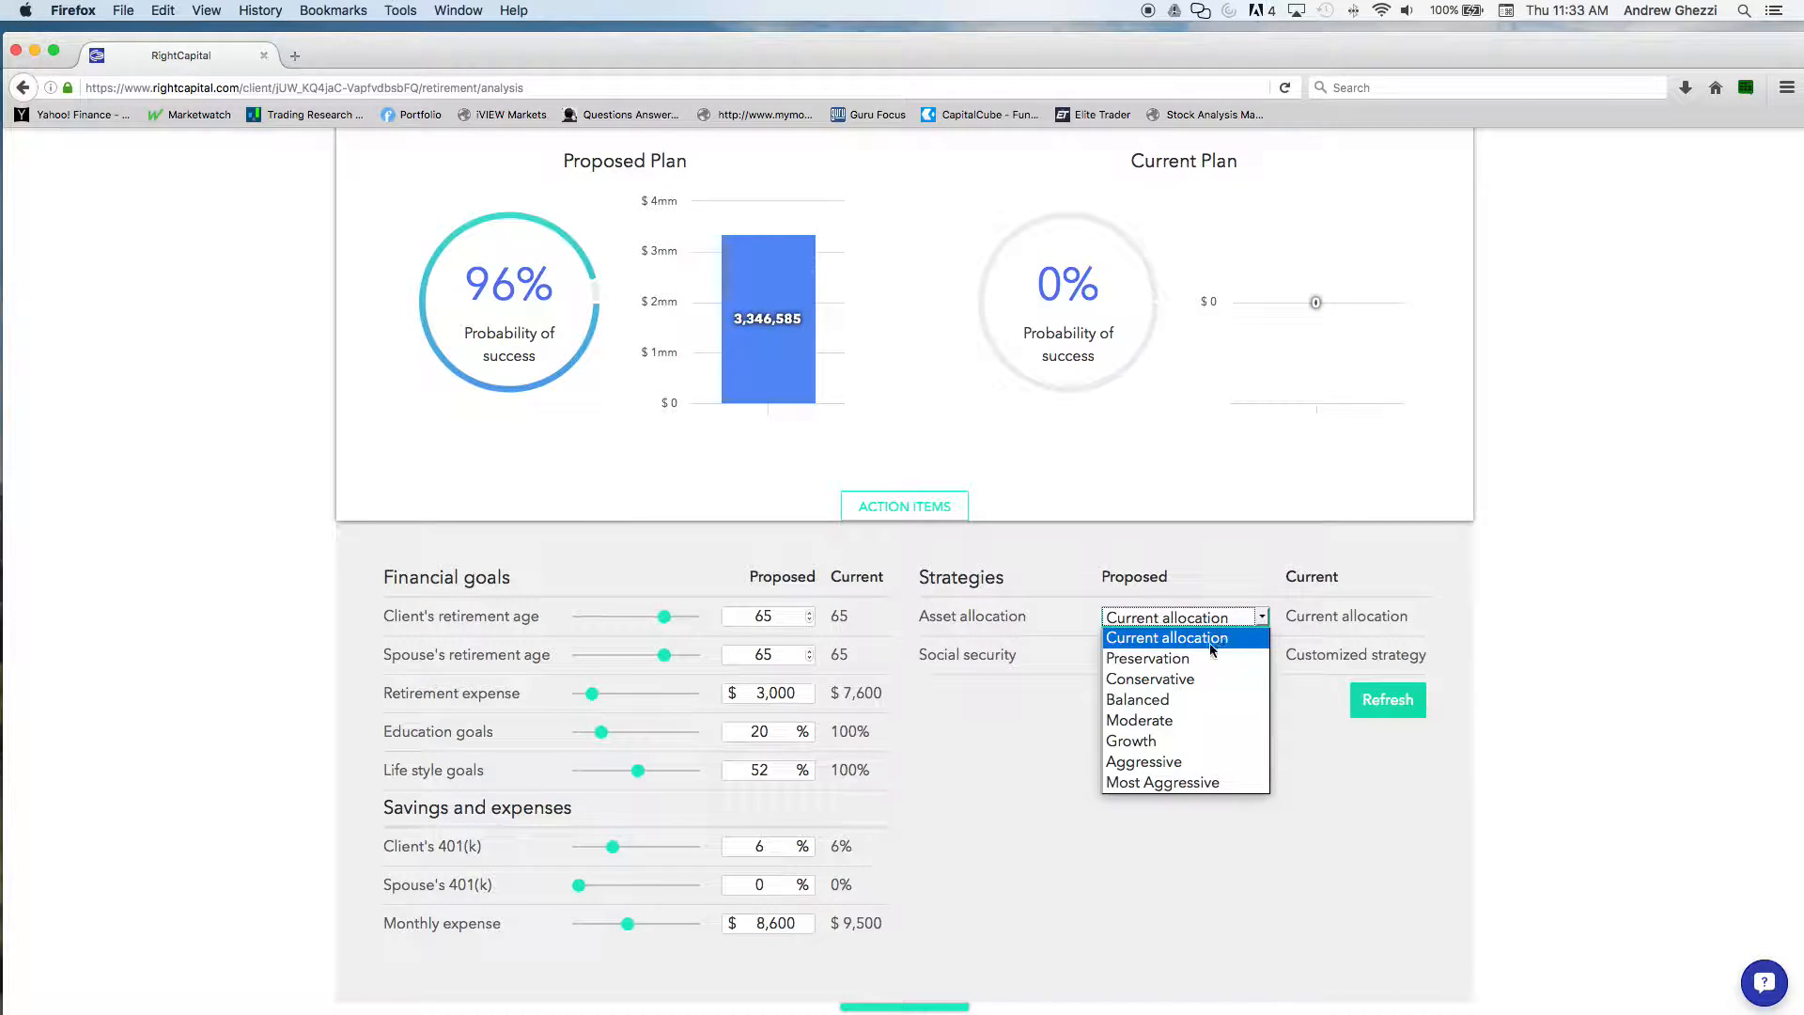
click(1210, 741)
click(1388, 700)
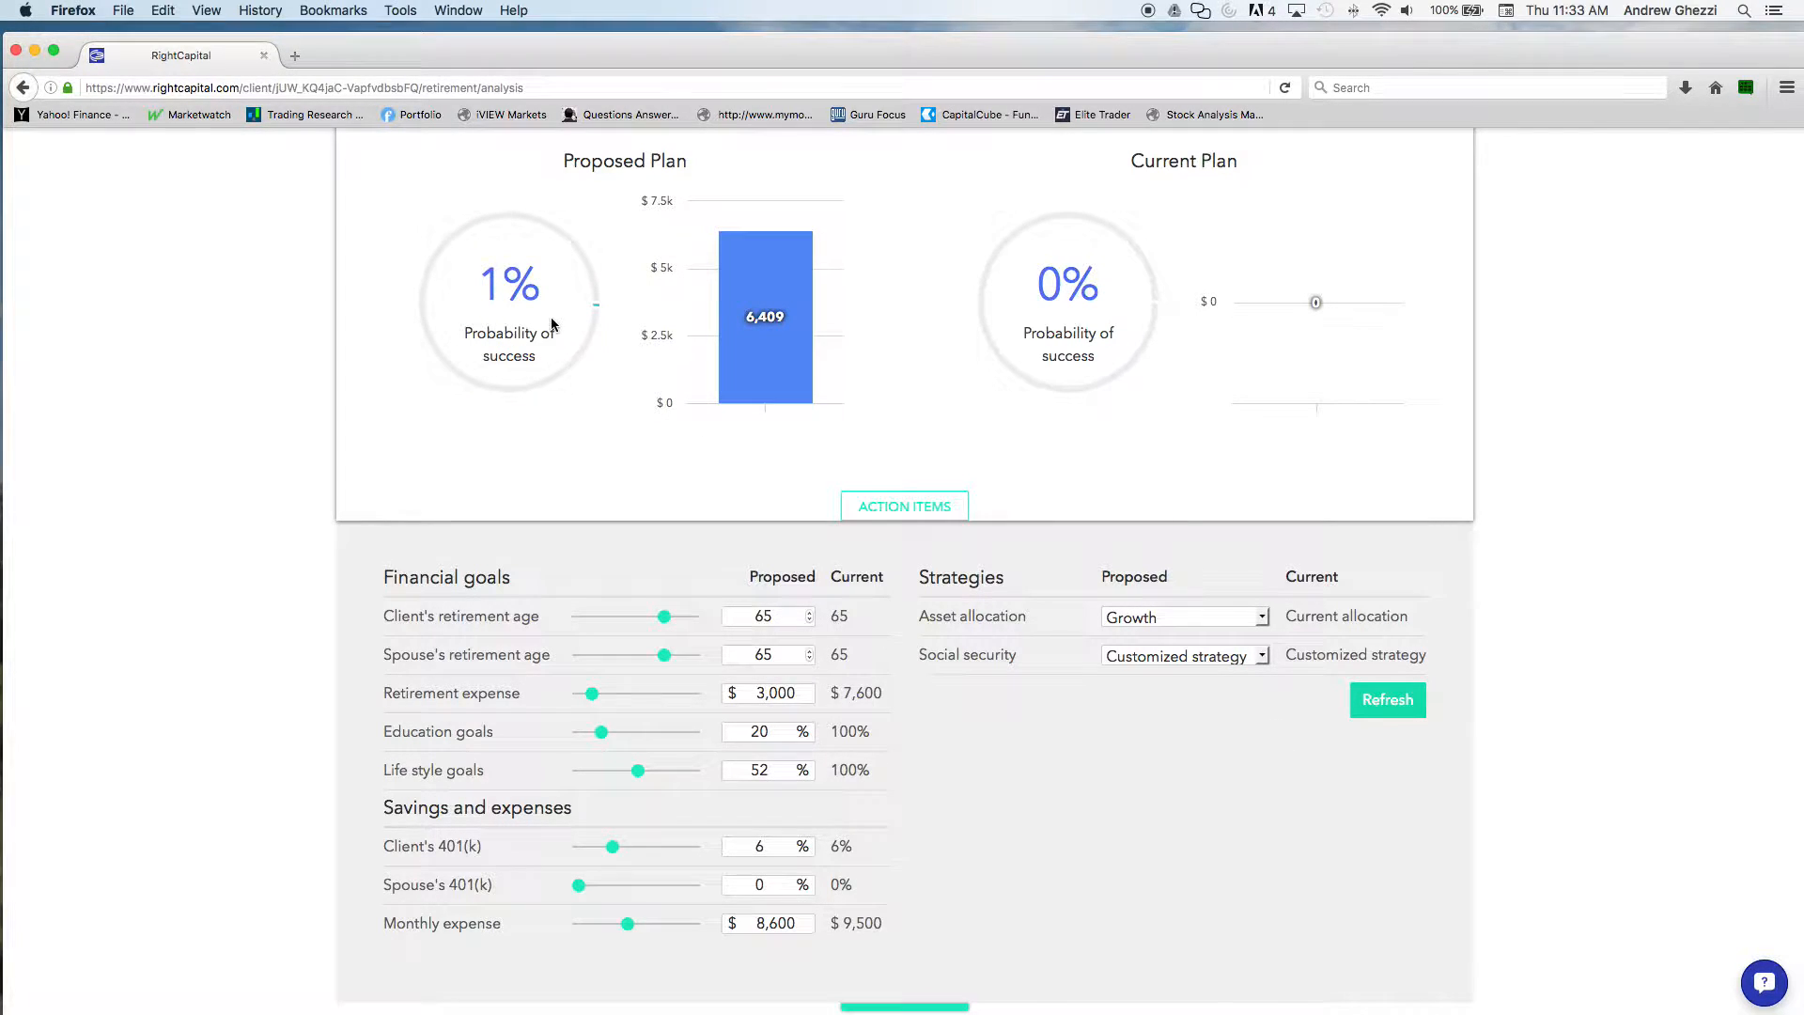
Set the proposed monthly expense to $5,000 and recalculate the proposed plan's probability of success
click(606, 924)
click(1388, 700)
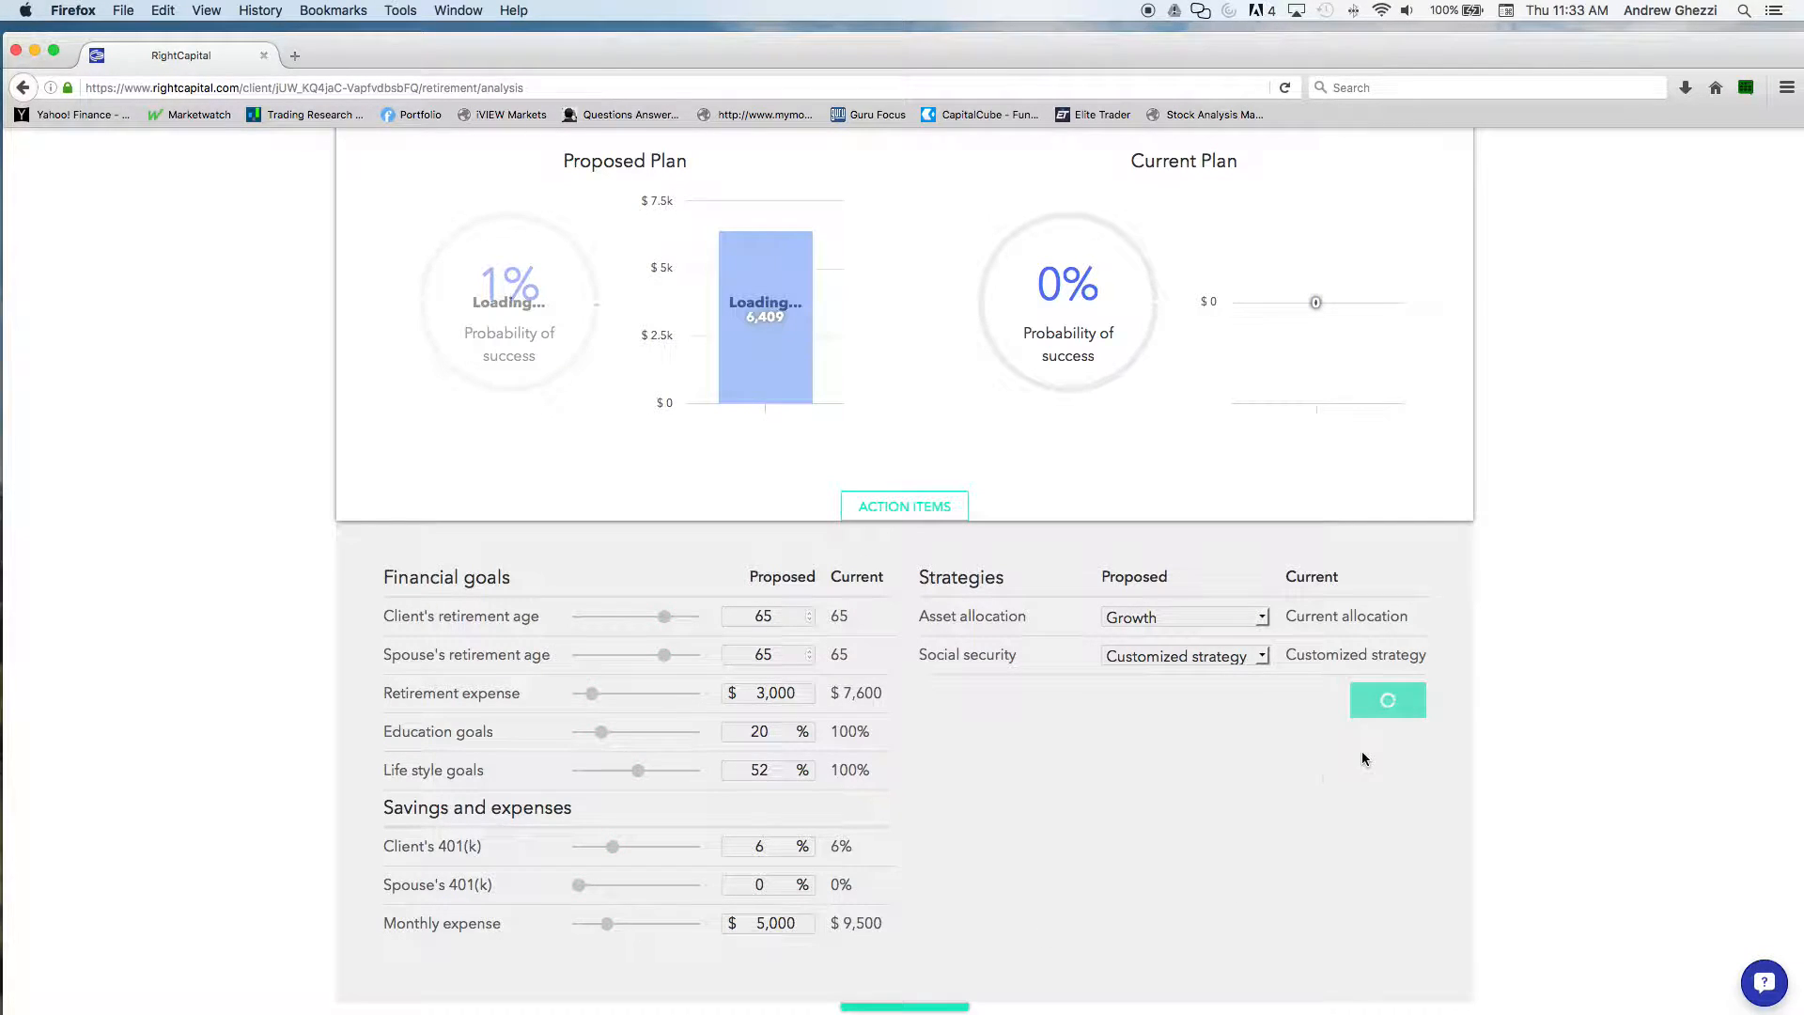
scroll(1209, 803, up, 5)
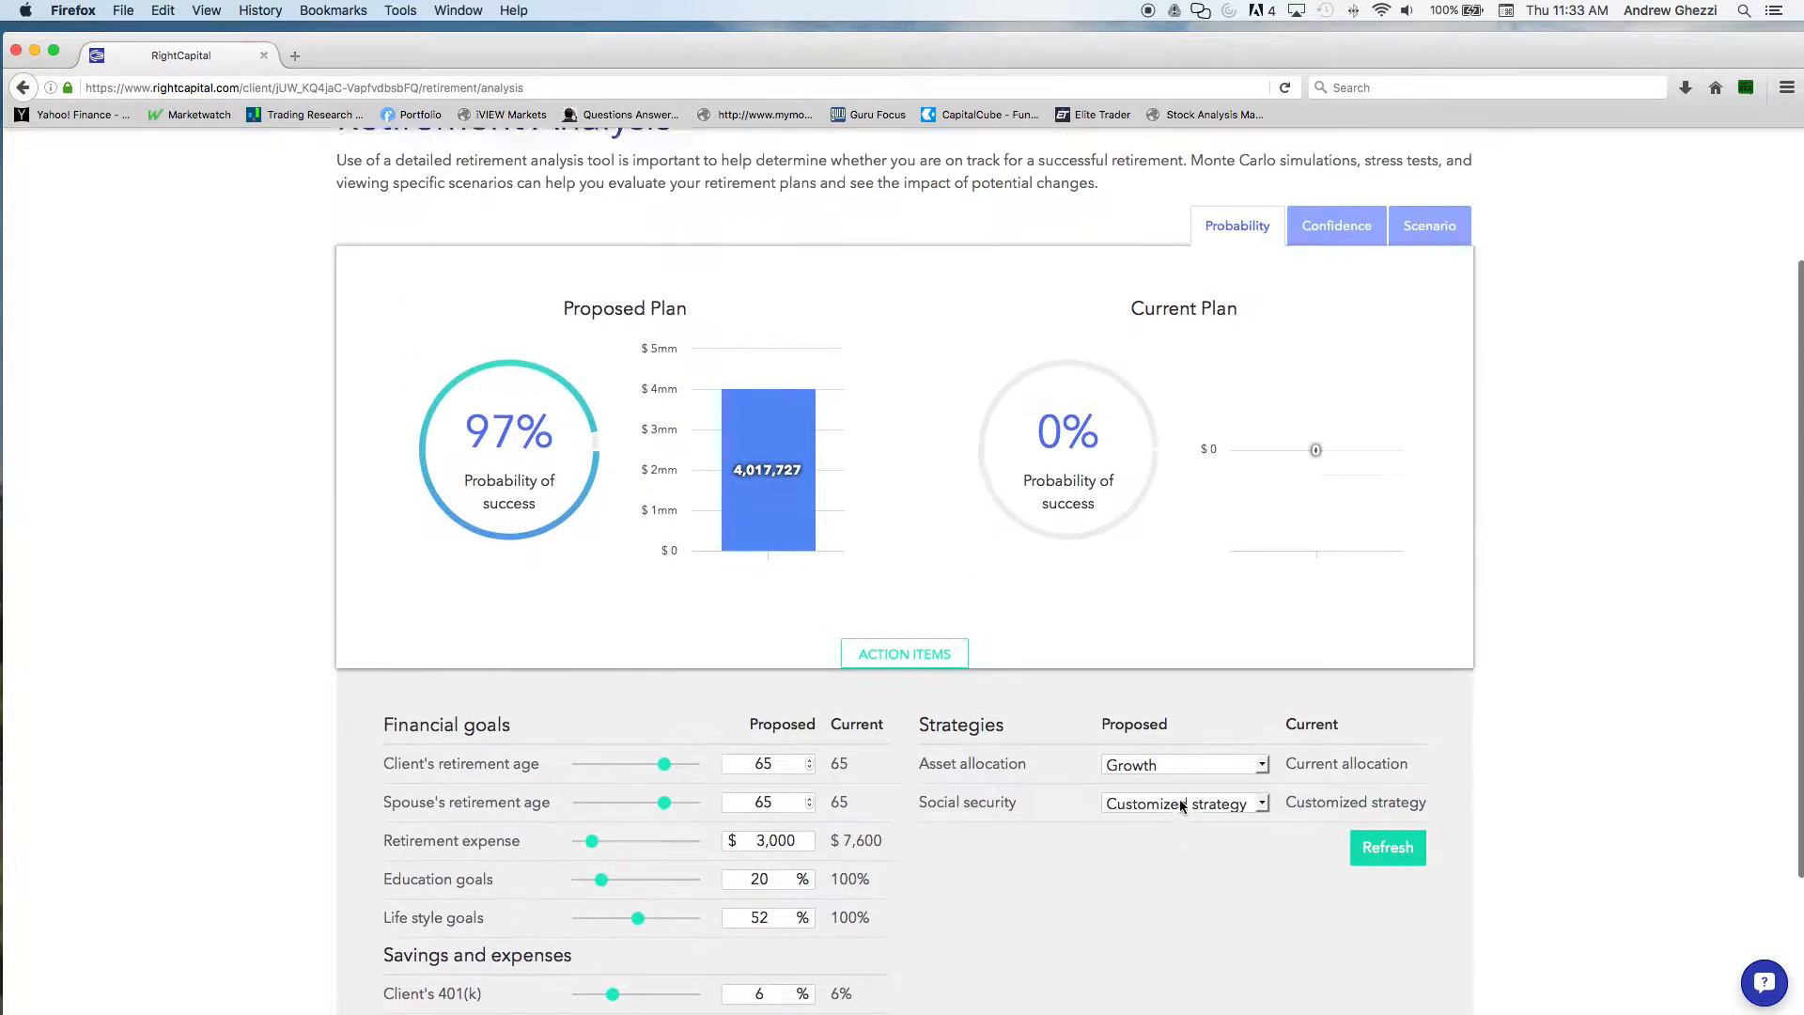
View the asset simulation's confidence levels and the scenario analysis for "Bad decade followed by slow growth"
click(1342, 413)
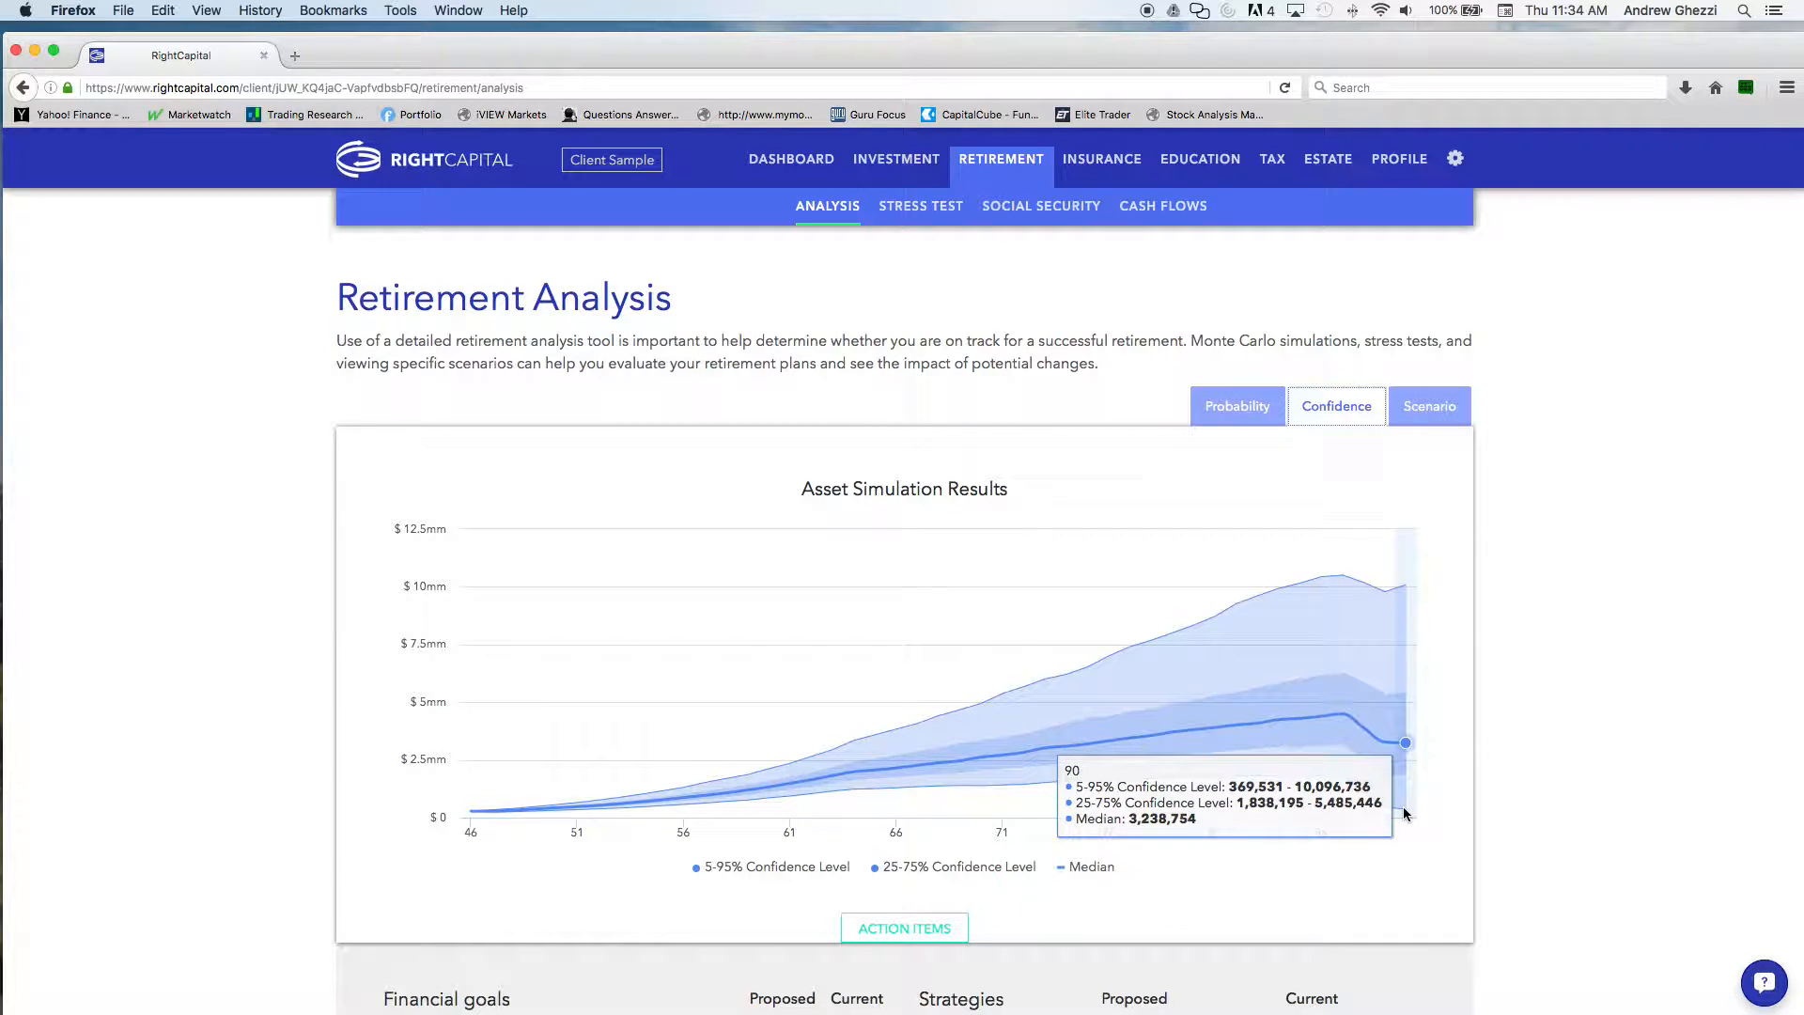
click(1430, 406)
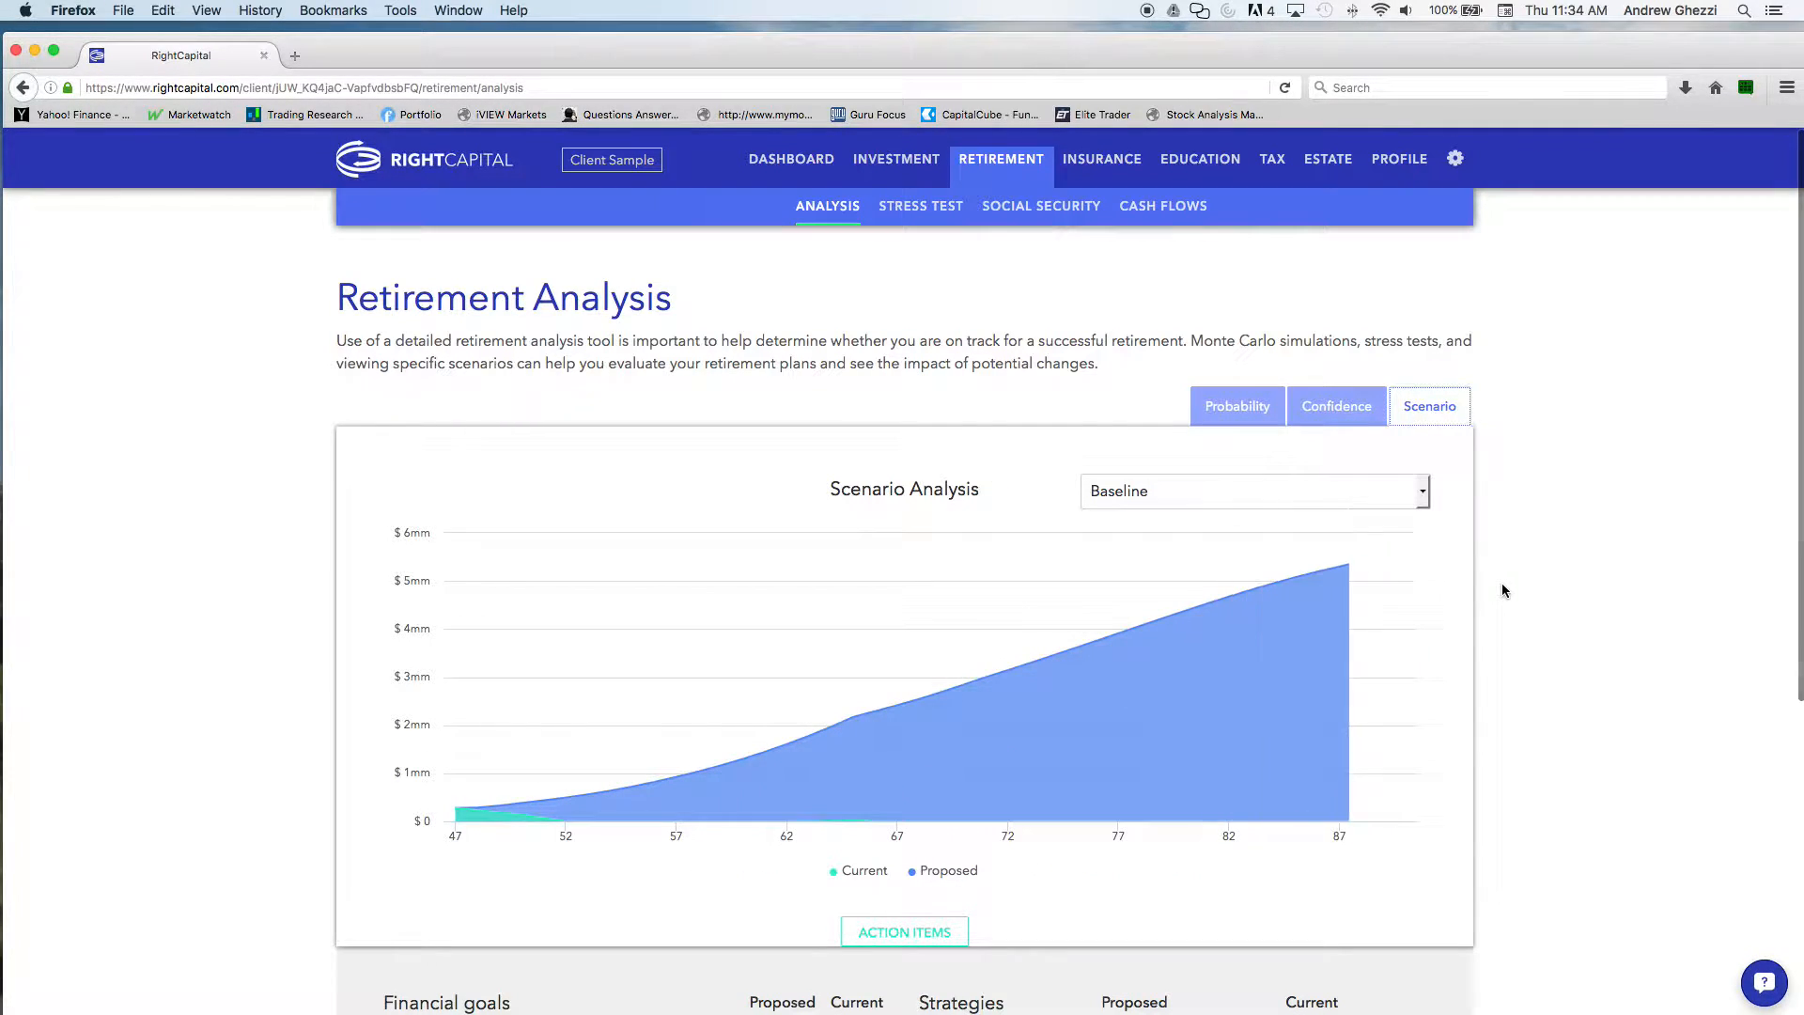
click(1423, 492)
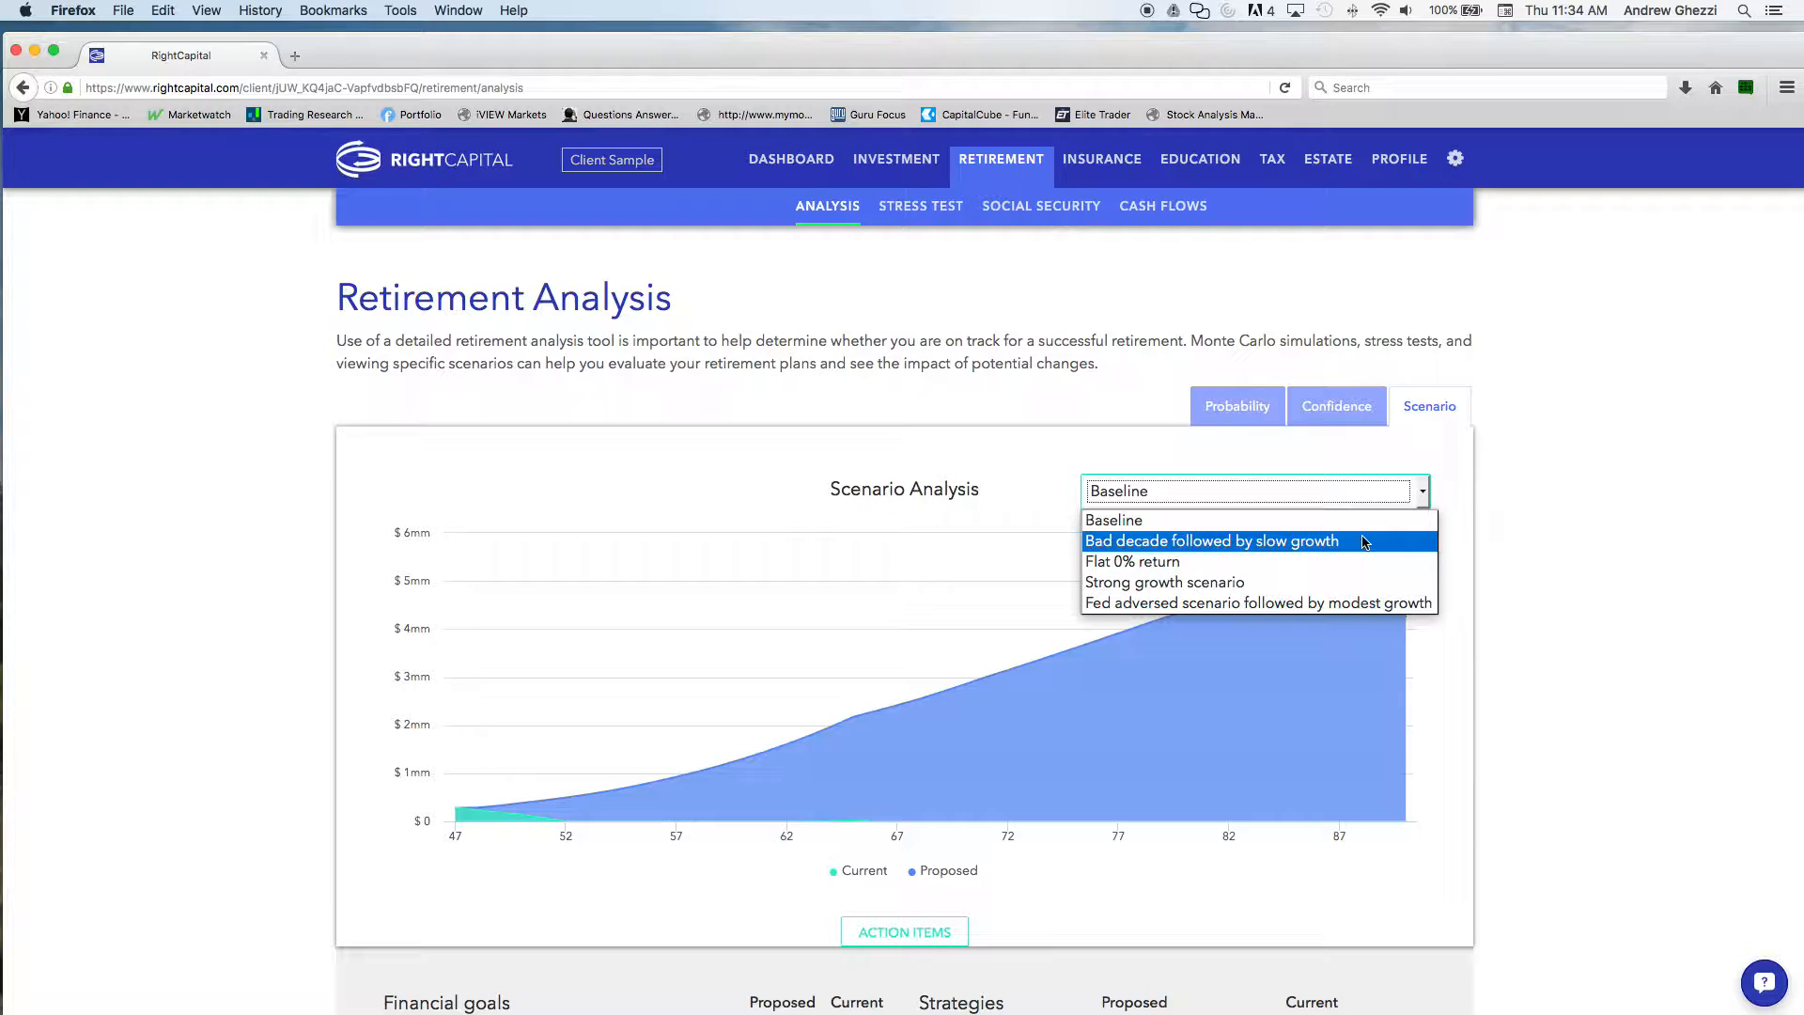
click(1226, 542)
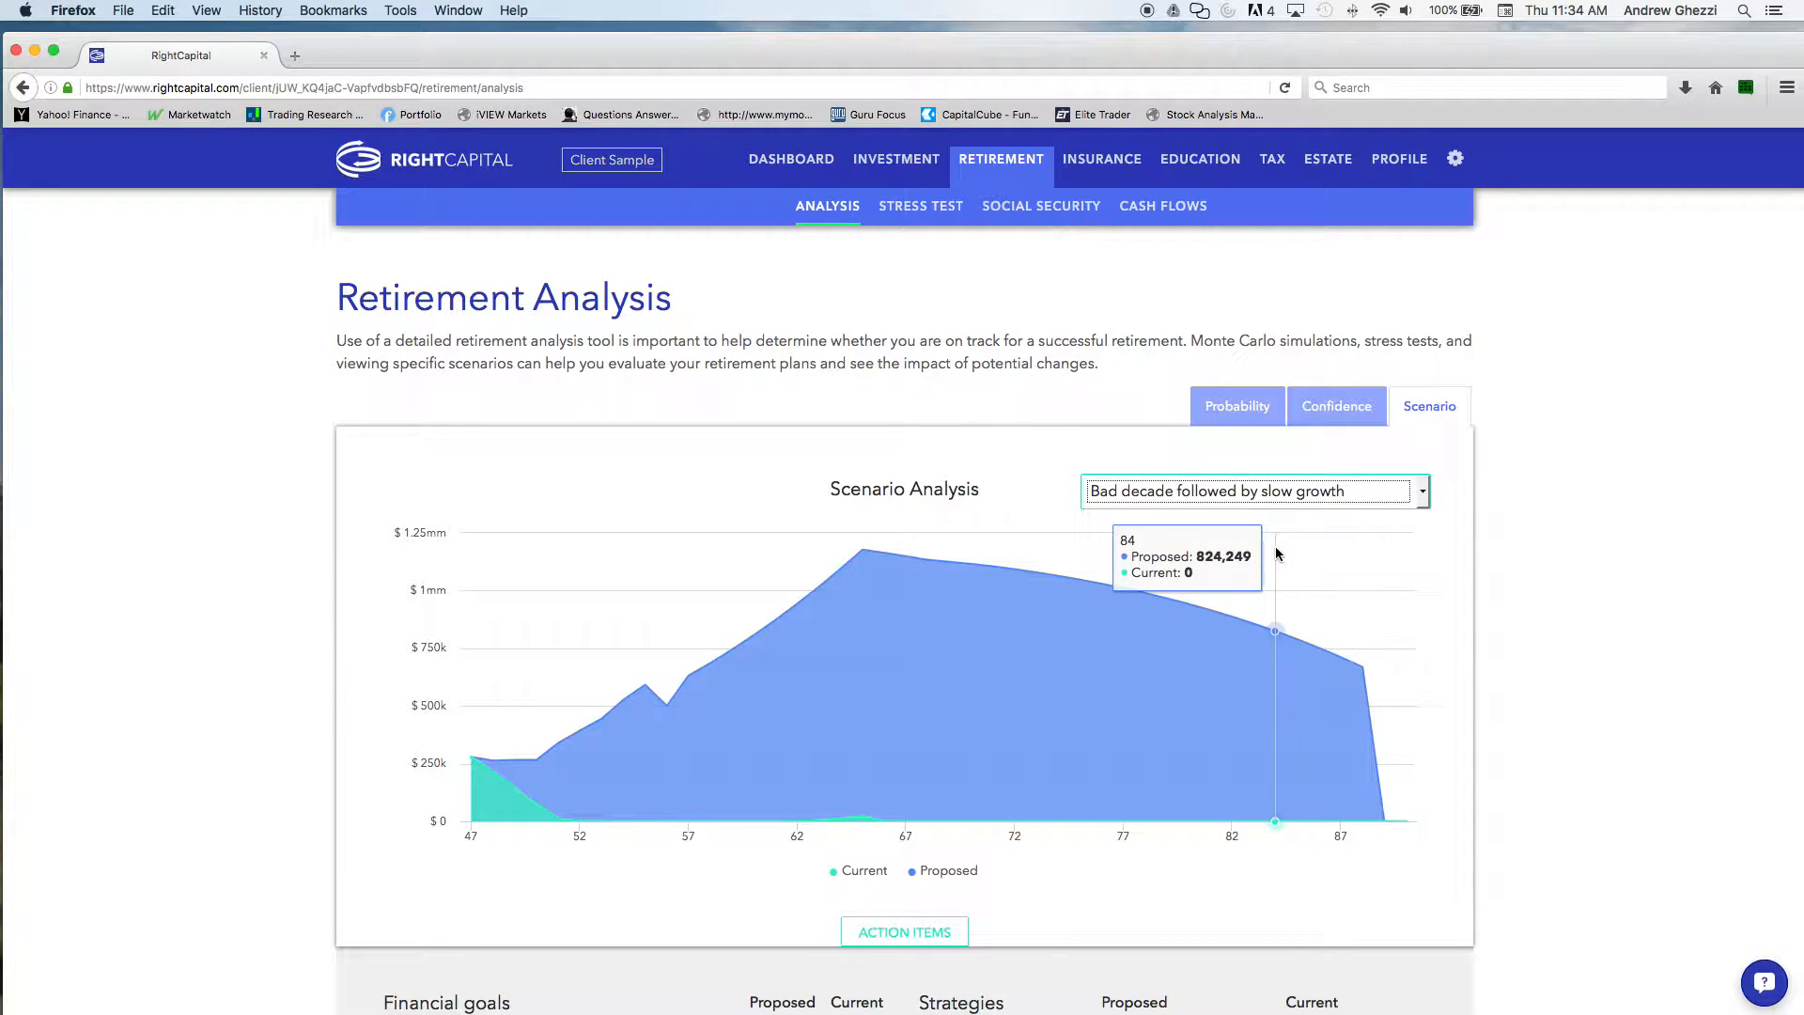
View the retirement scenario analysis under "Flat 0% return" and under "Strong growth scenario"
click(1352, 496)
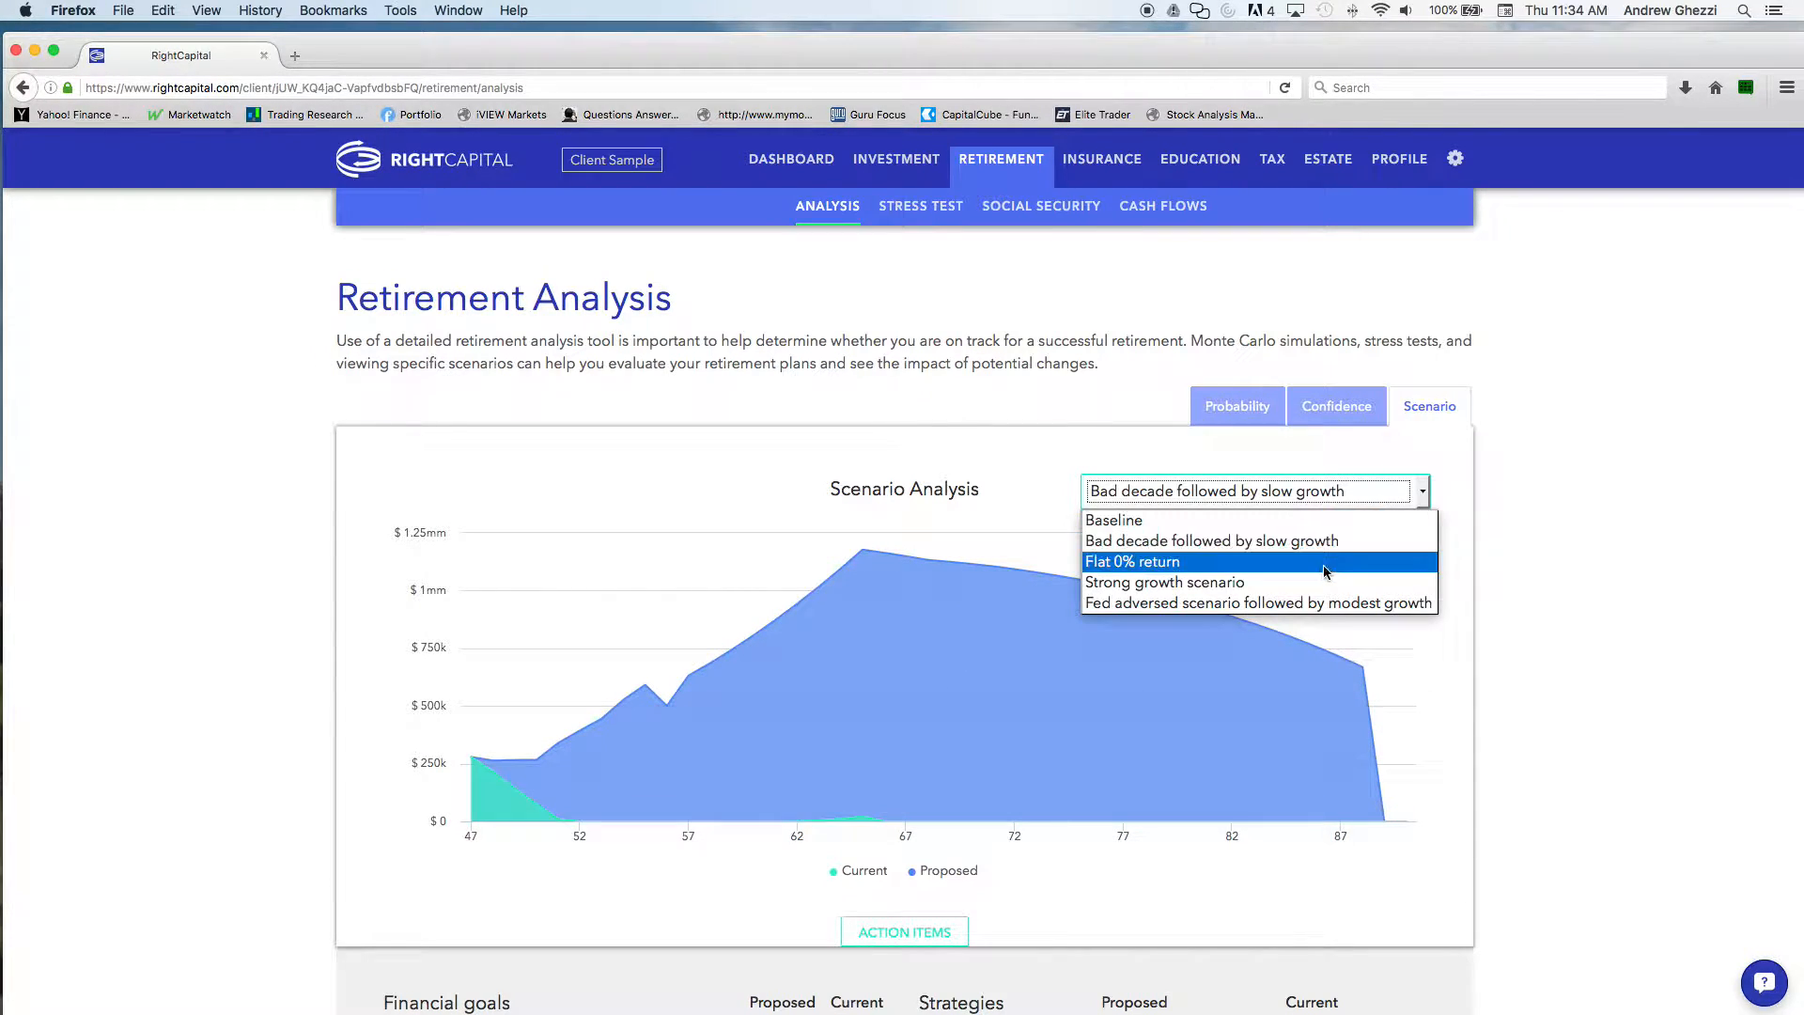
click(1323, 564)
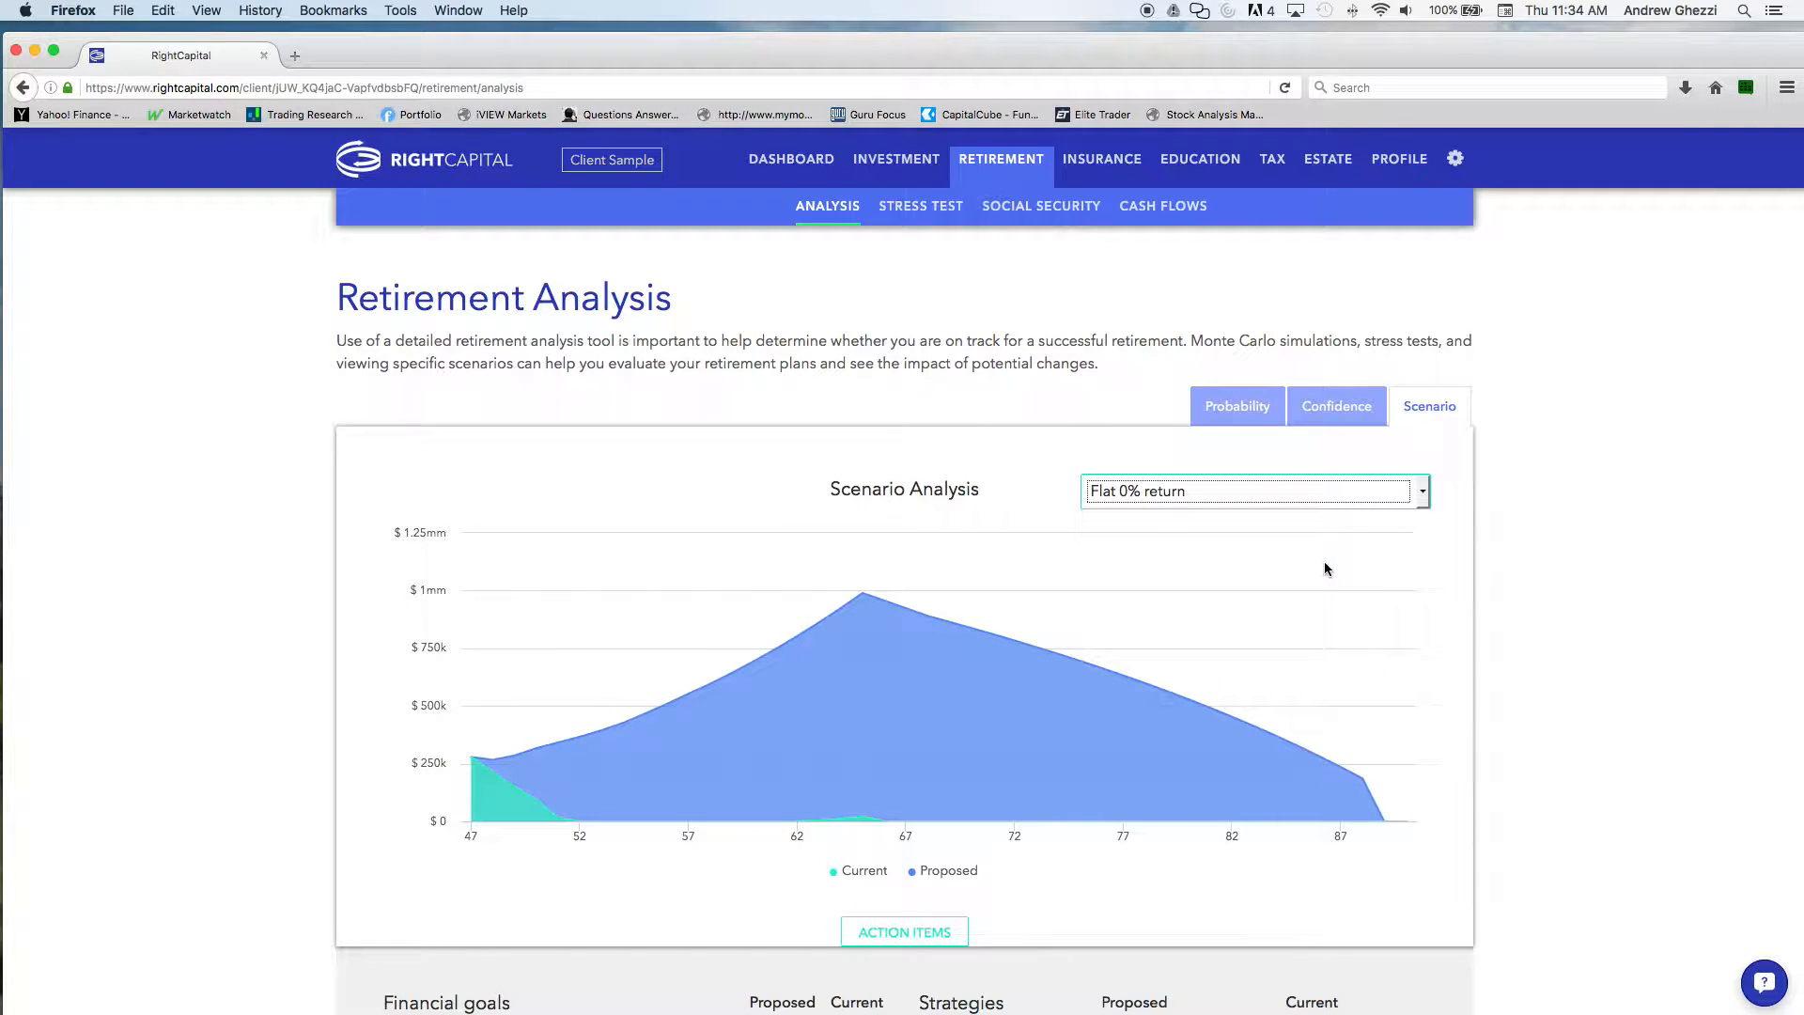
click(1323, 496)
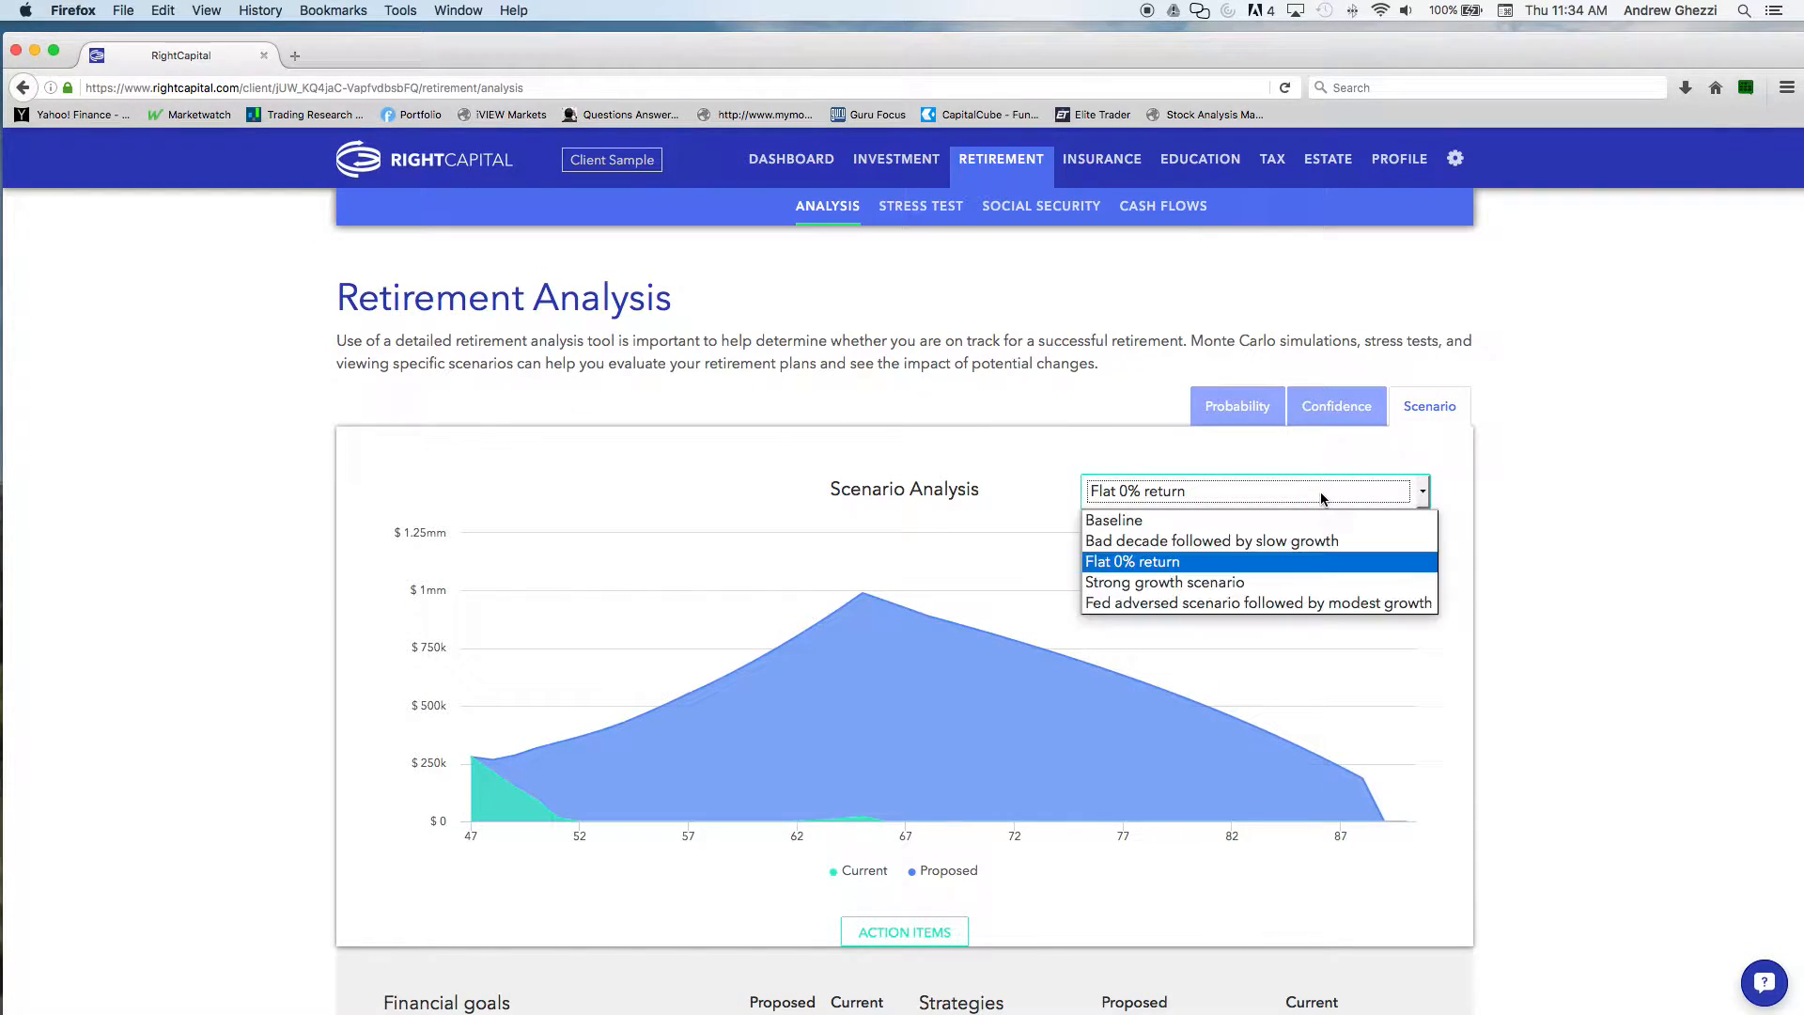
click(1293, 580)
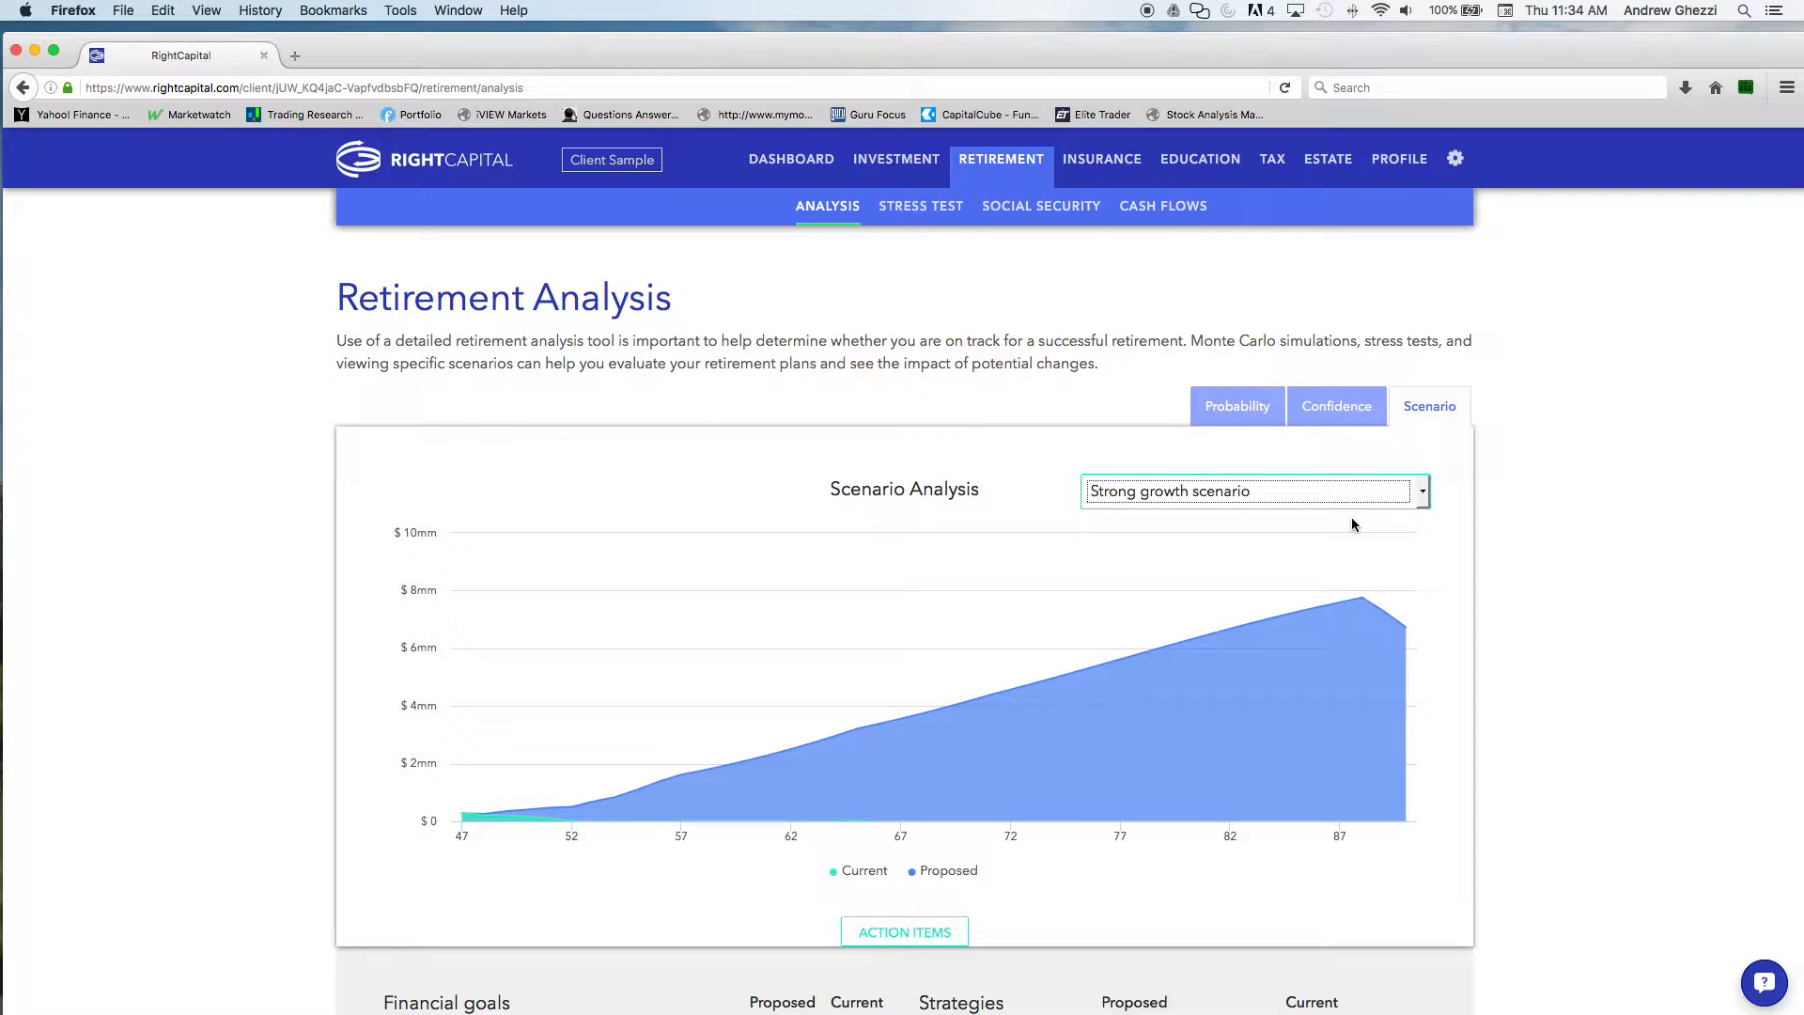
Set the proposed education goals to 47% in the retirement action items
scroll(1181, 602, down, 5)
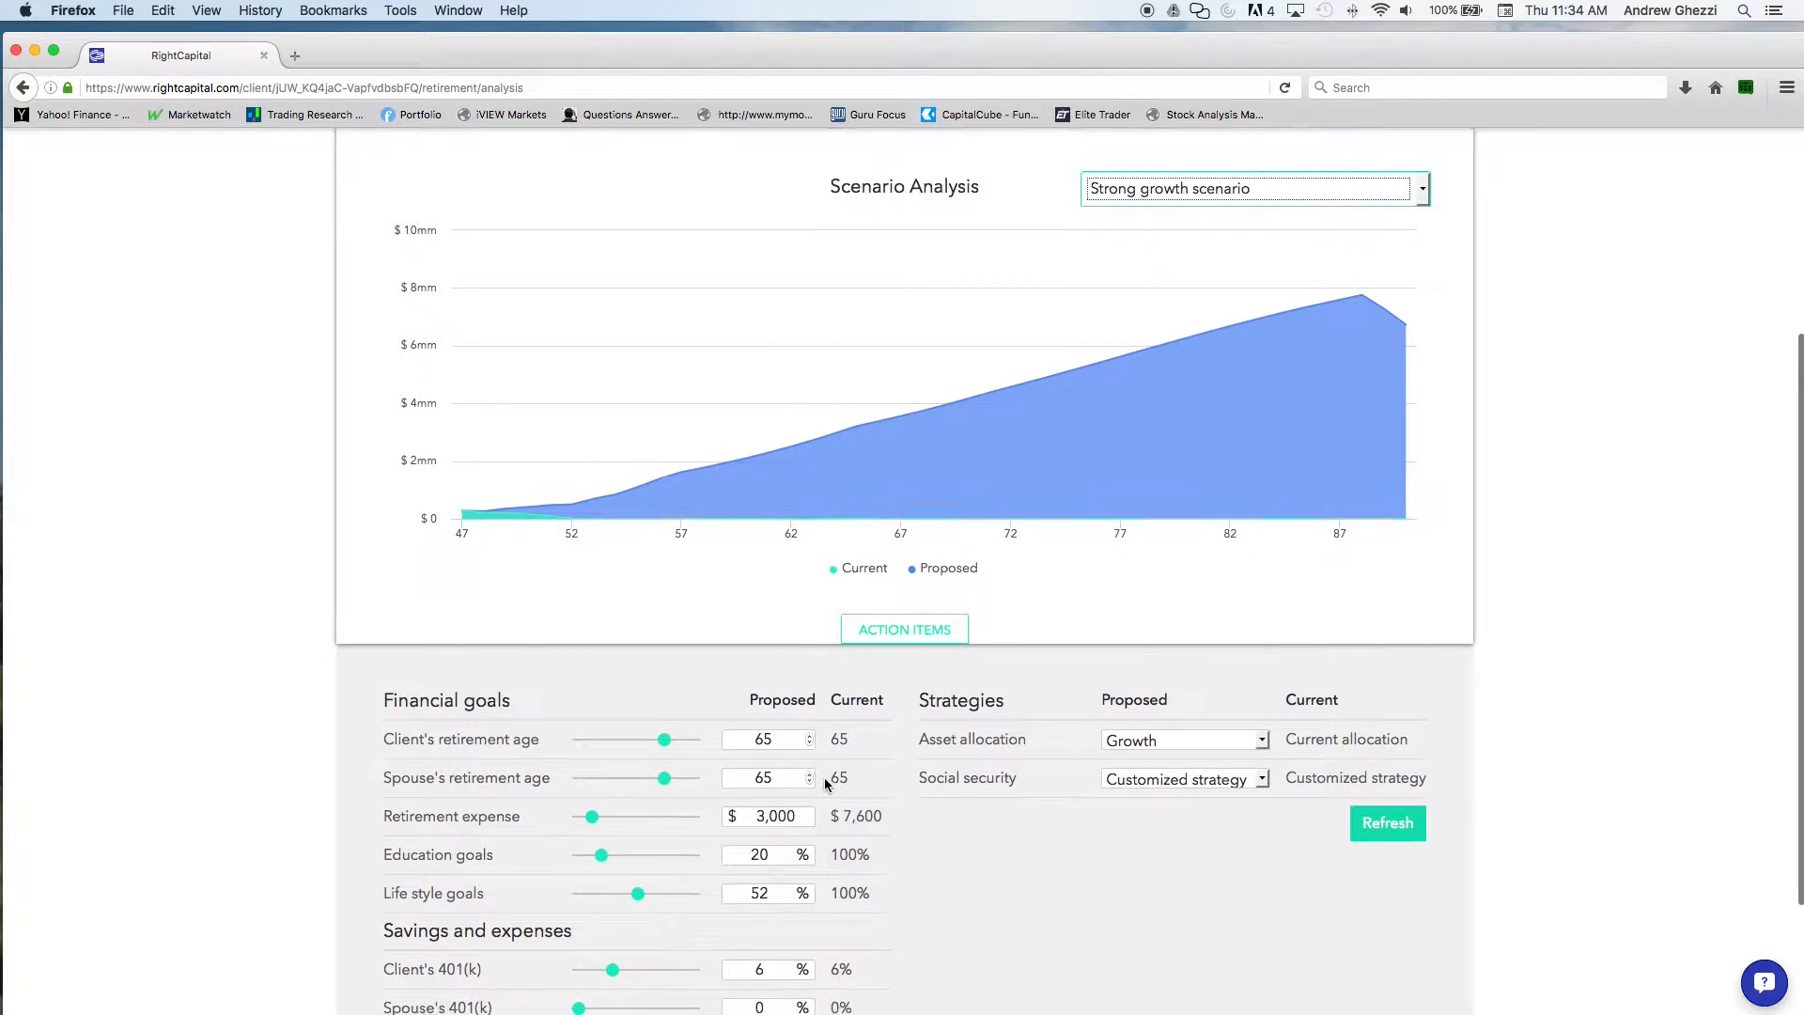
scroll(655, 763, down, 2)
click(633, 748)
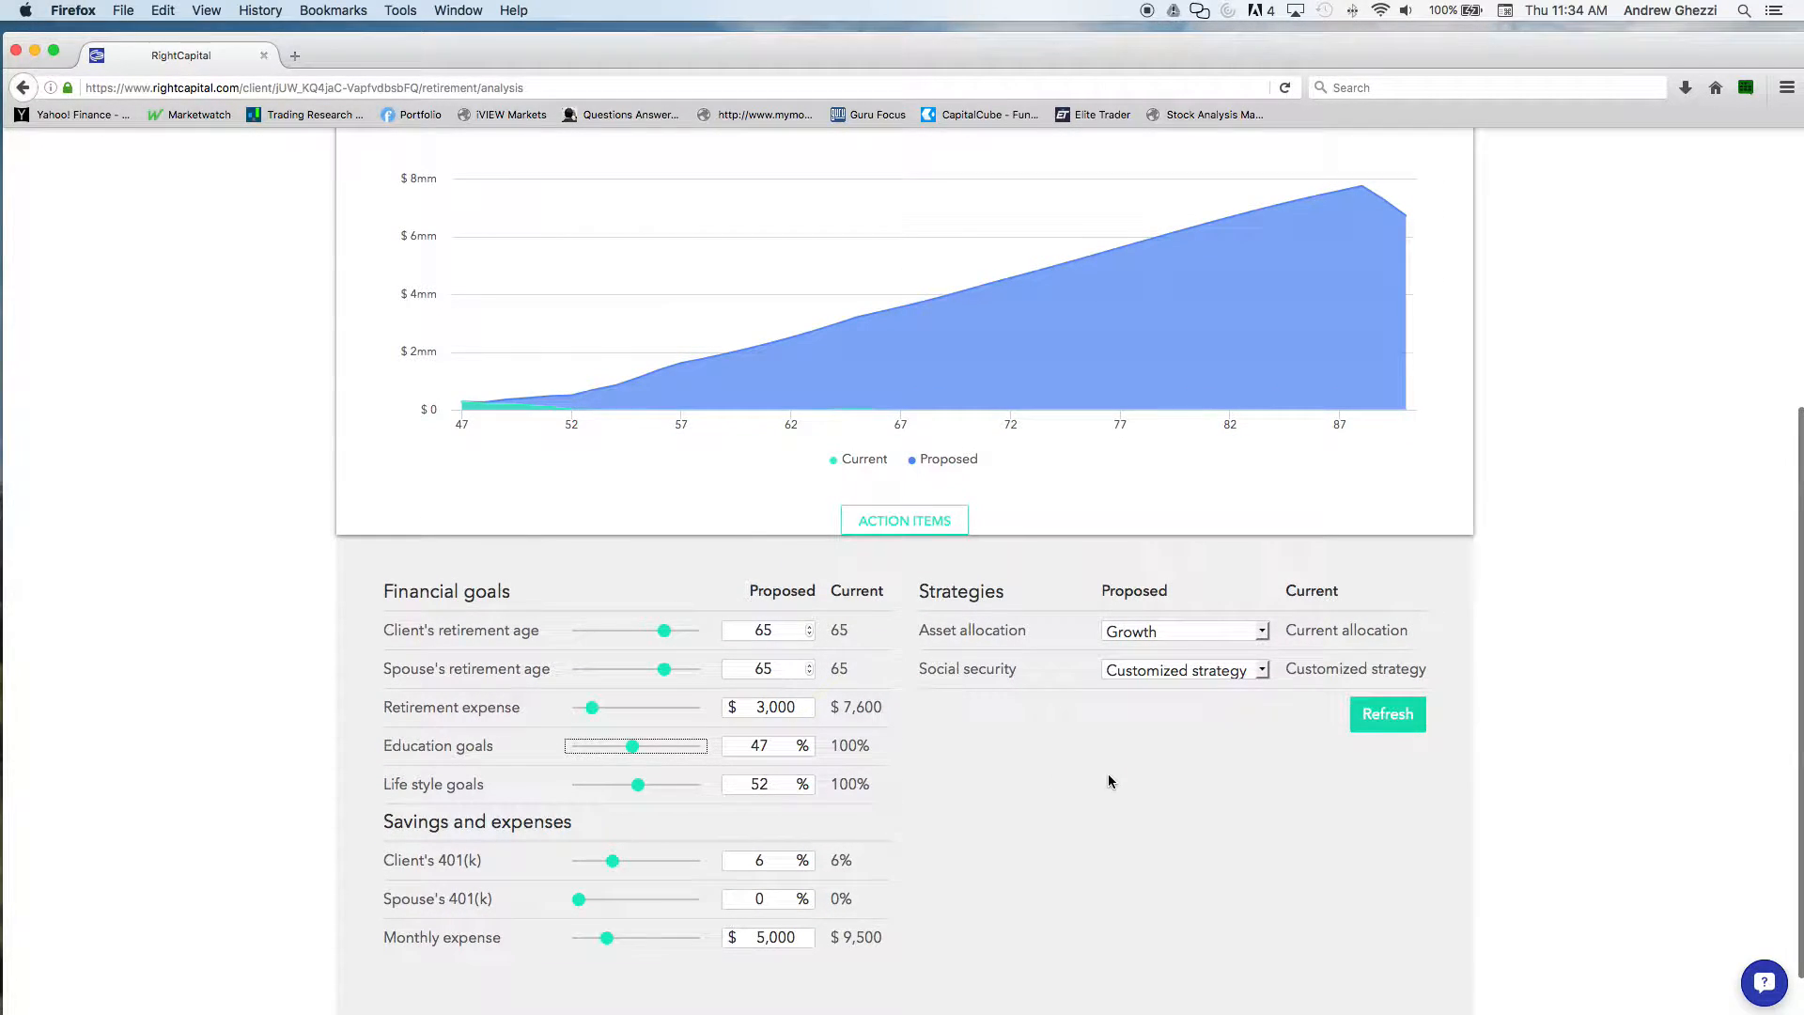
Open the retirement stress test and review the adjustable risk assumptions in its action items
scroll(1098, 770, up, 9)
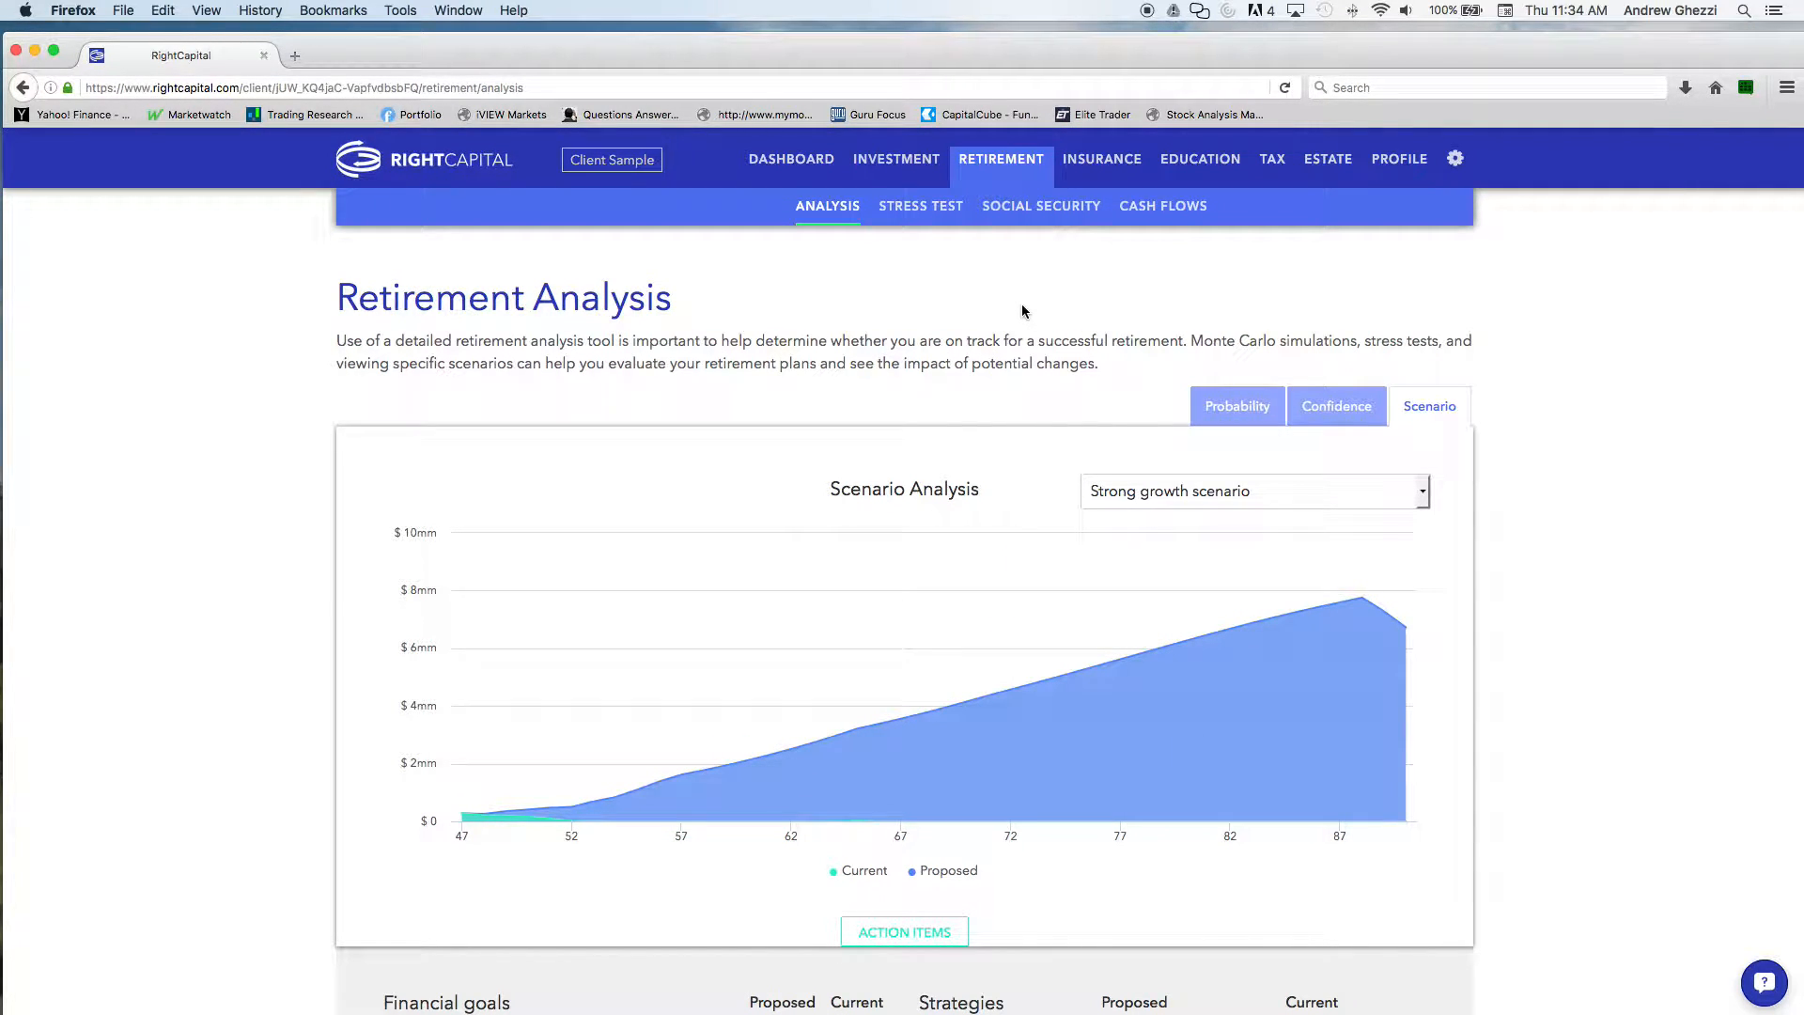
click(926, 208)
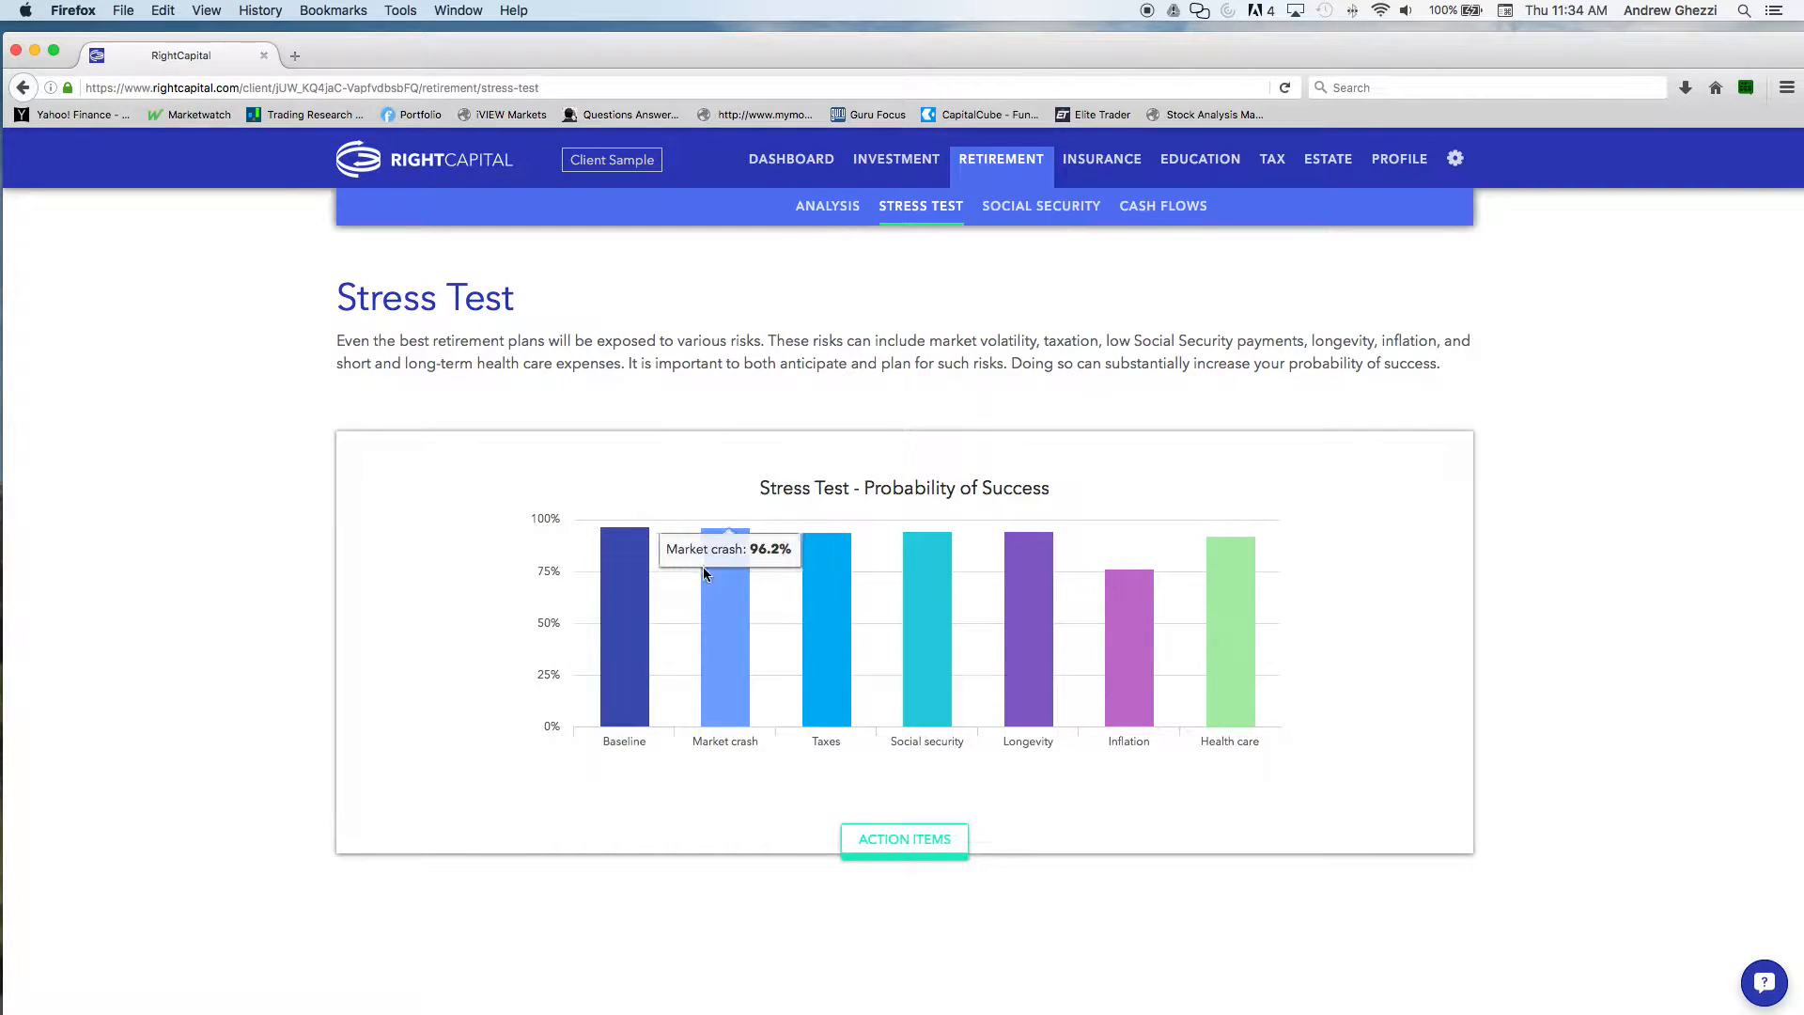
click(904, 839)
scroll(1095, 825, down, 3)
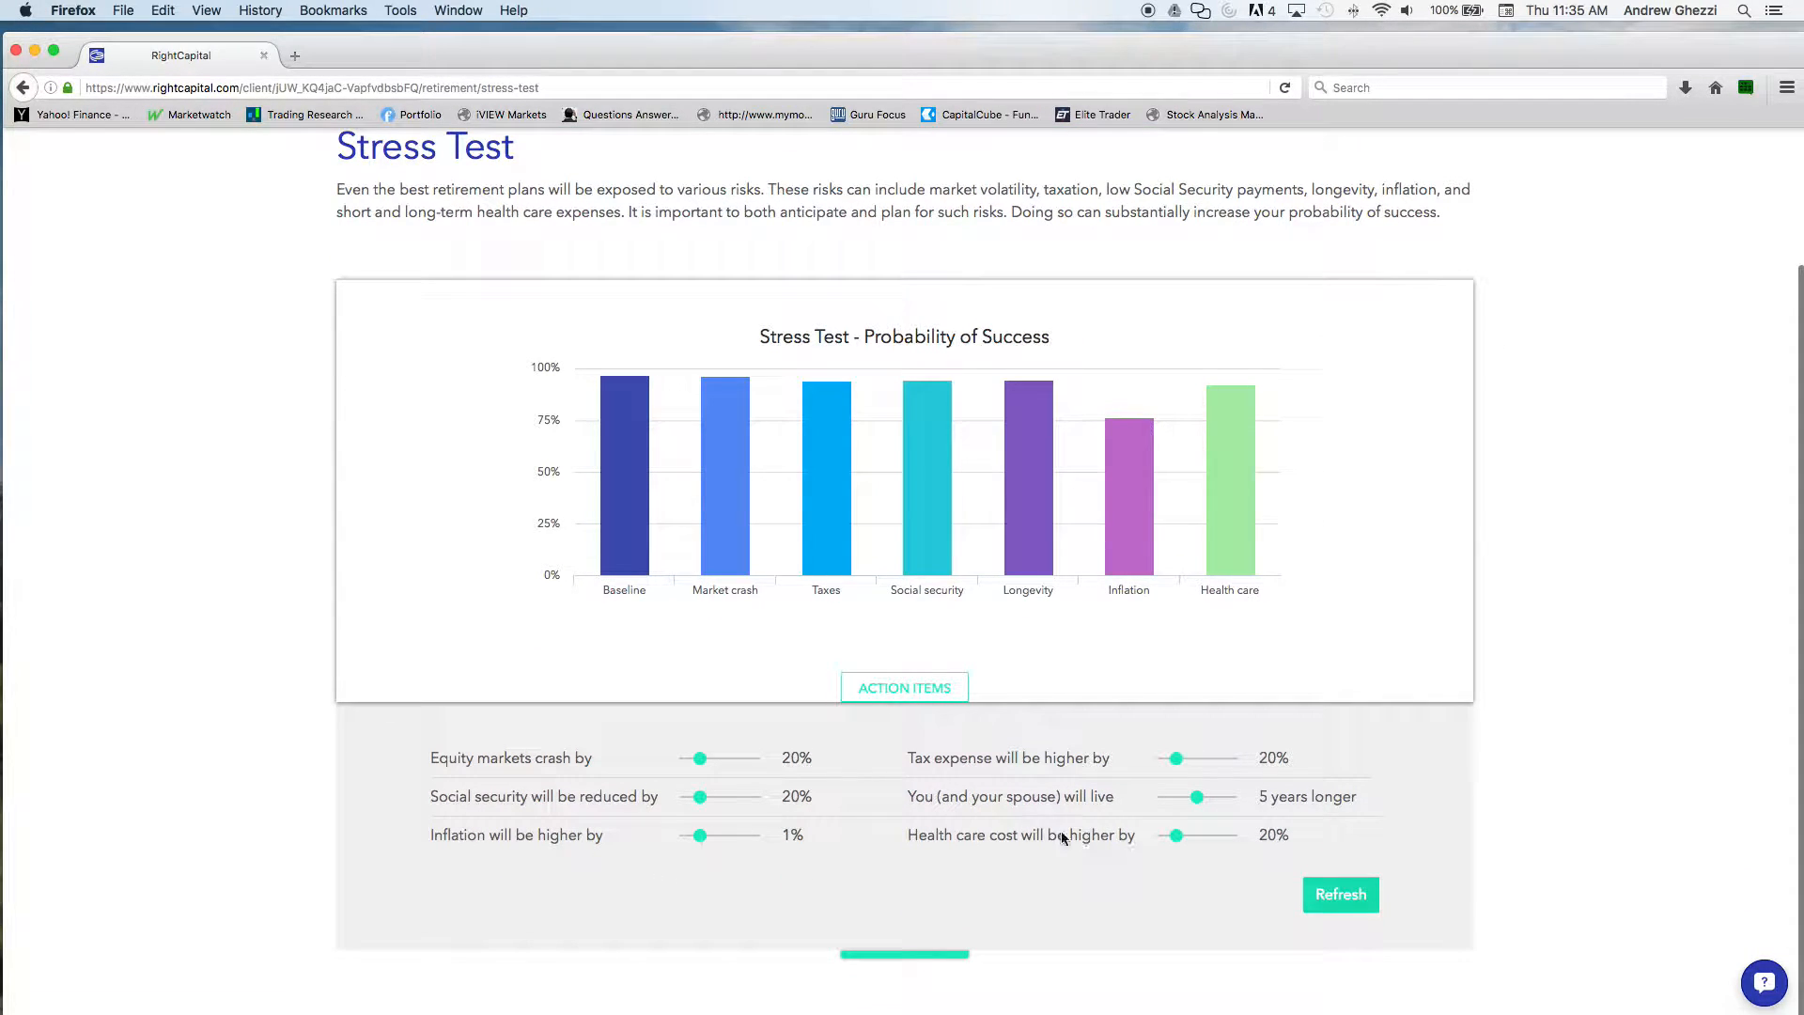
scroll(866, 786, up, 3)
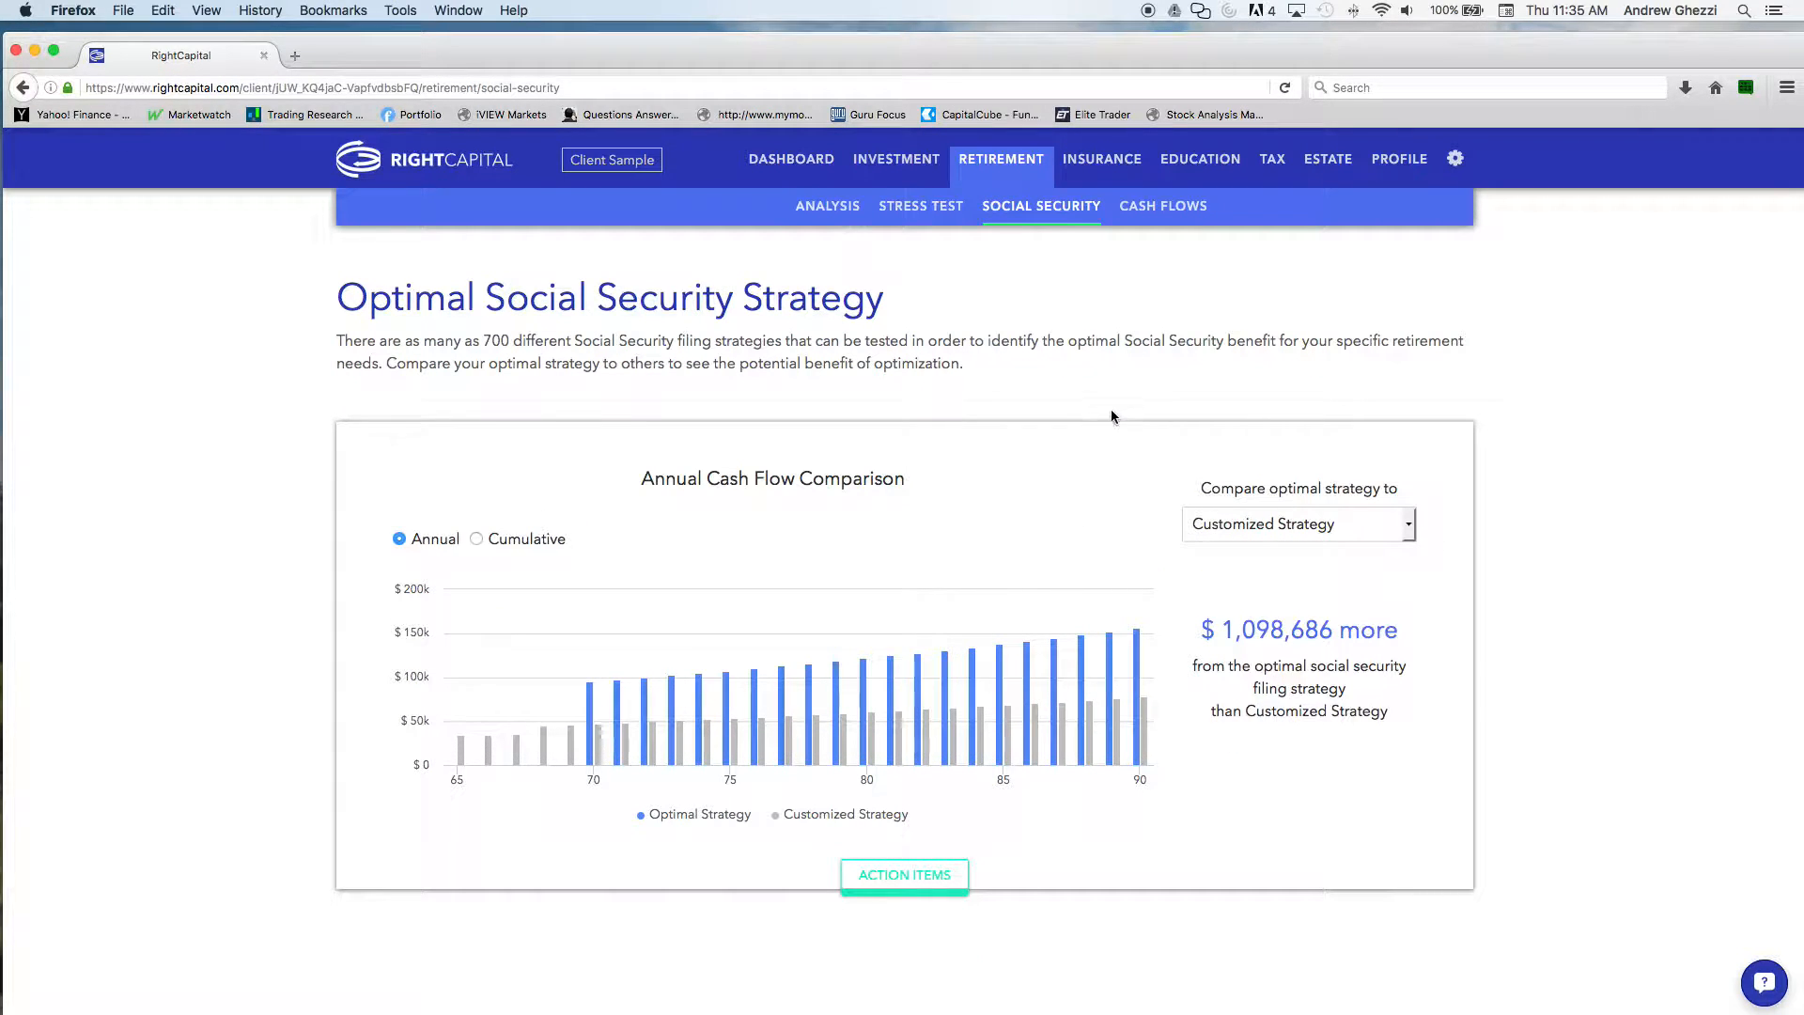
In the Social Security analysis, compare the optimal strategy to Full Retirement Age and to As Early As Possible
click(1220, 526)
click(1221, 575)
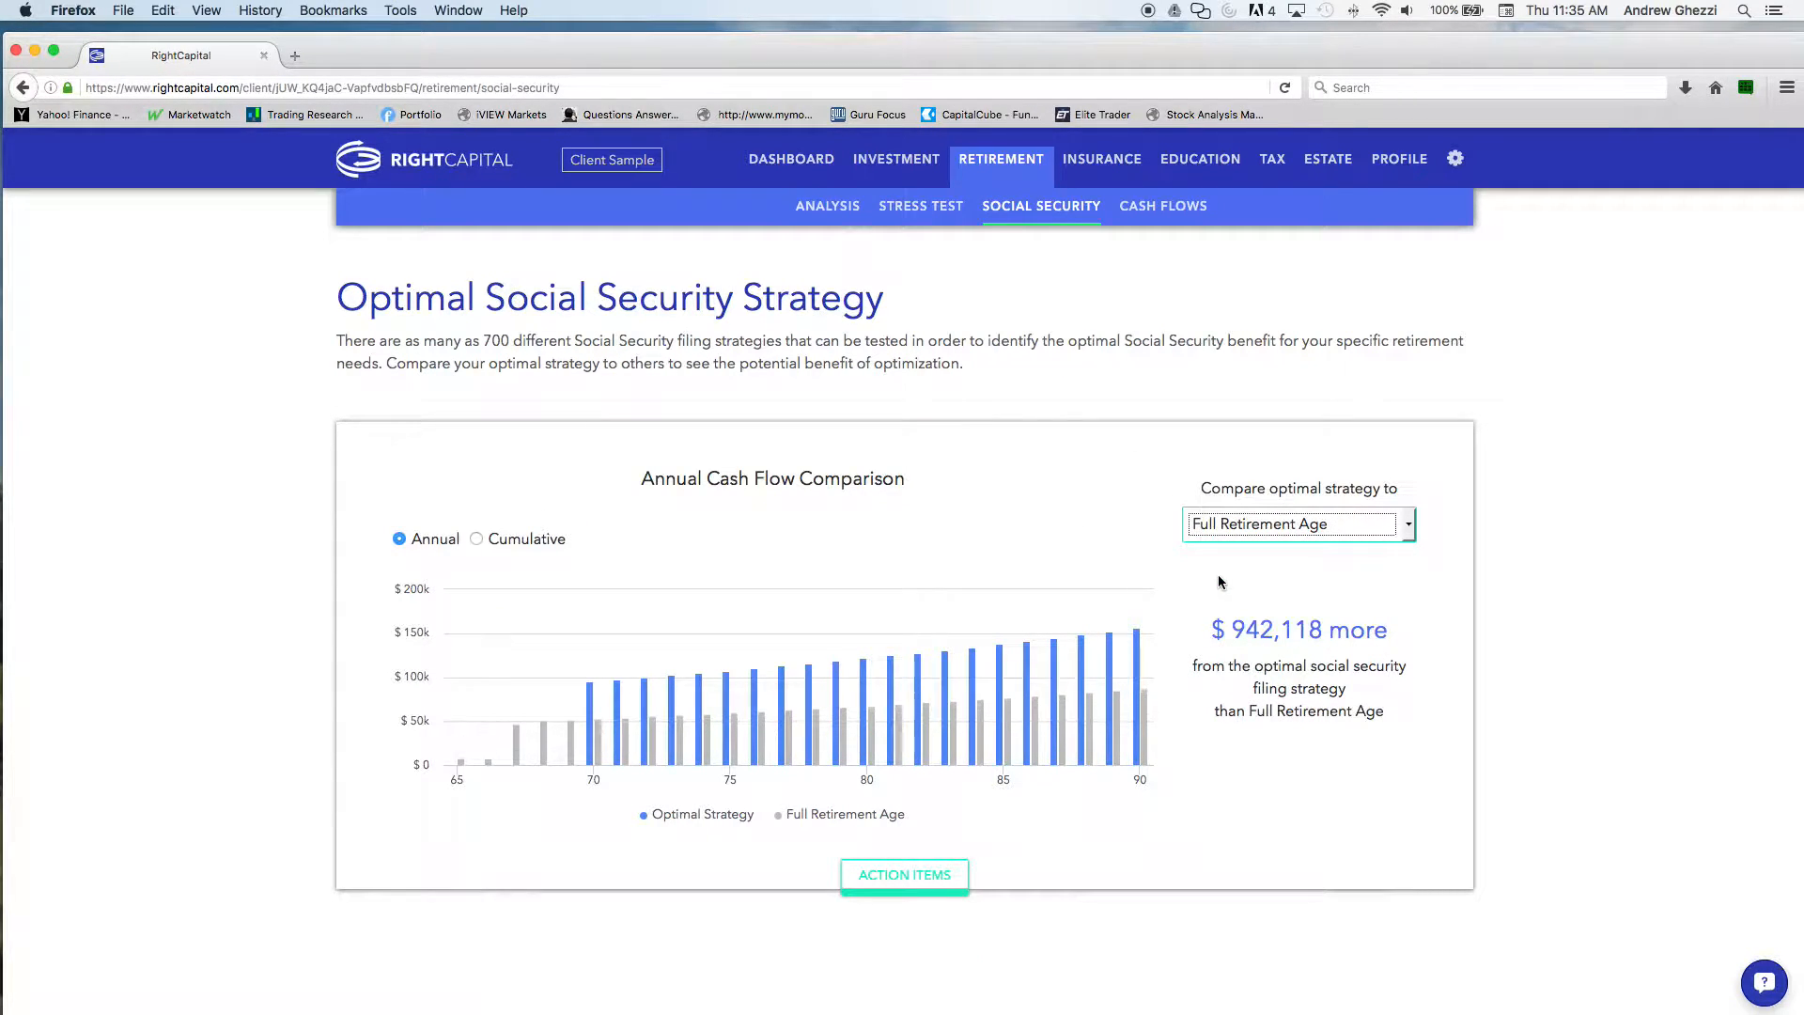
click(1234, 524)
click(1251, 595)
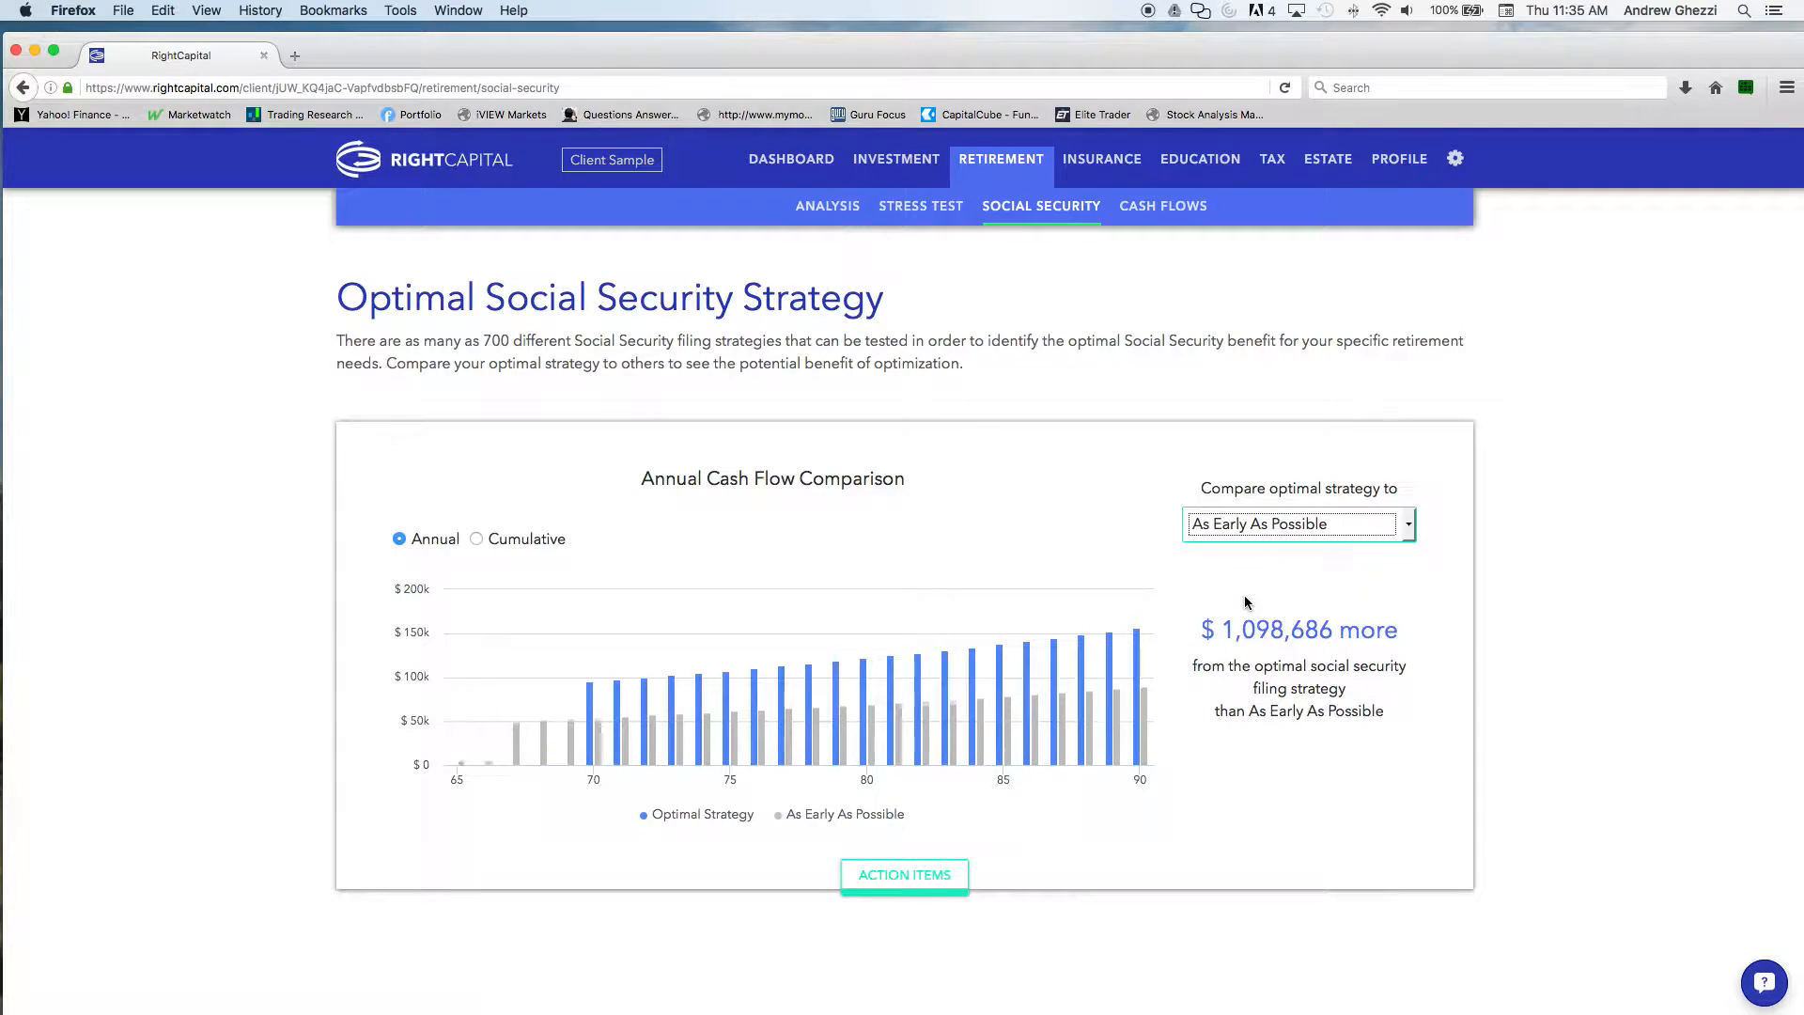
Open the retirement cash flows and examine the yearly summary of inflows, outflows and net flows through the final year
click(1158, 206)
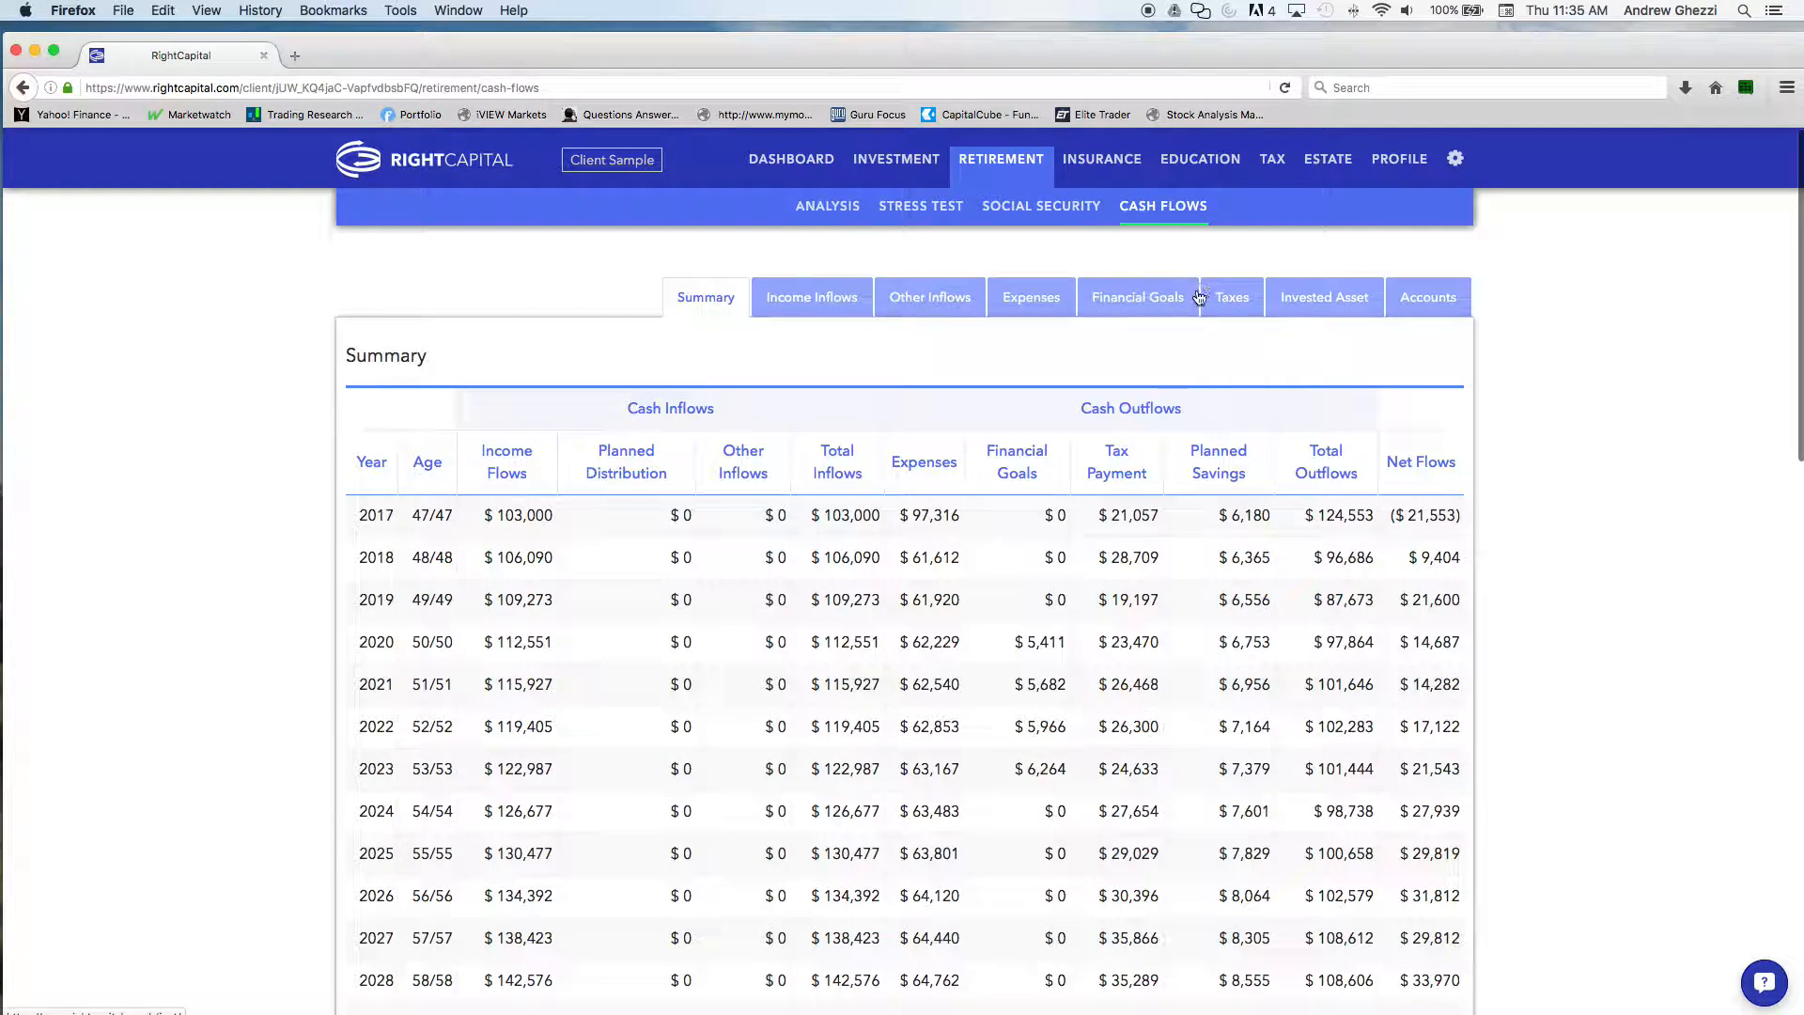
scroll(1530, 404, down, 3)
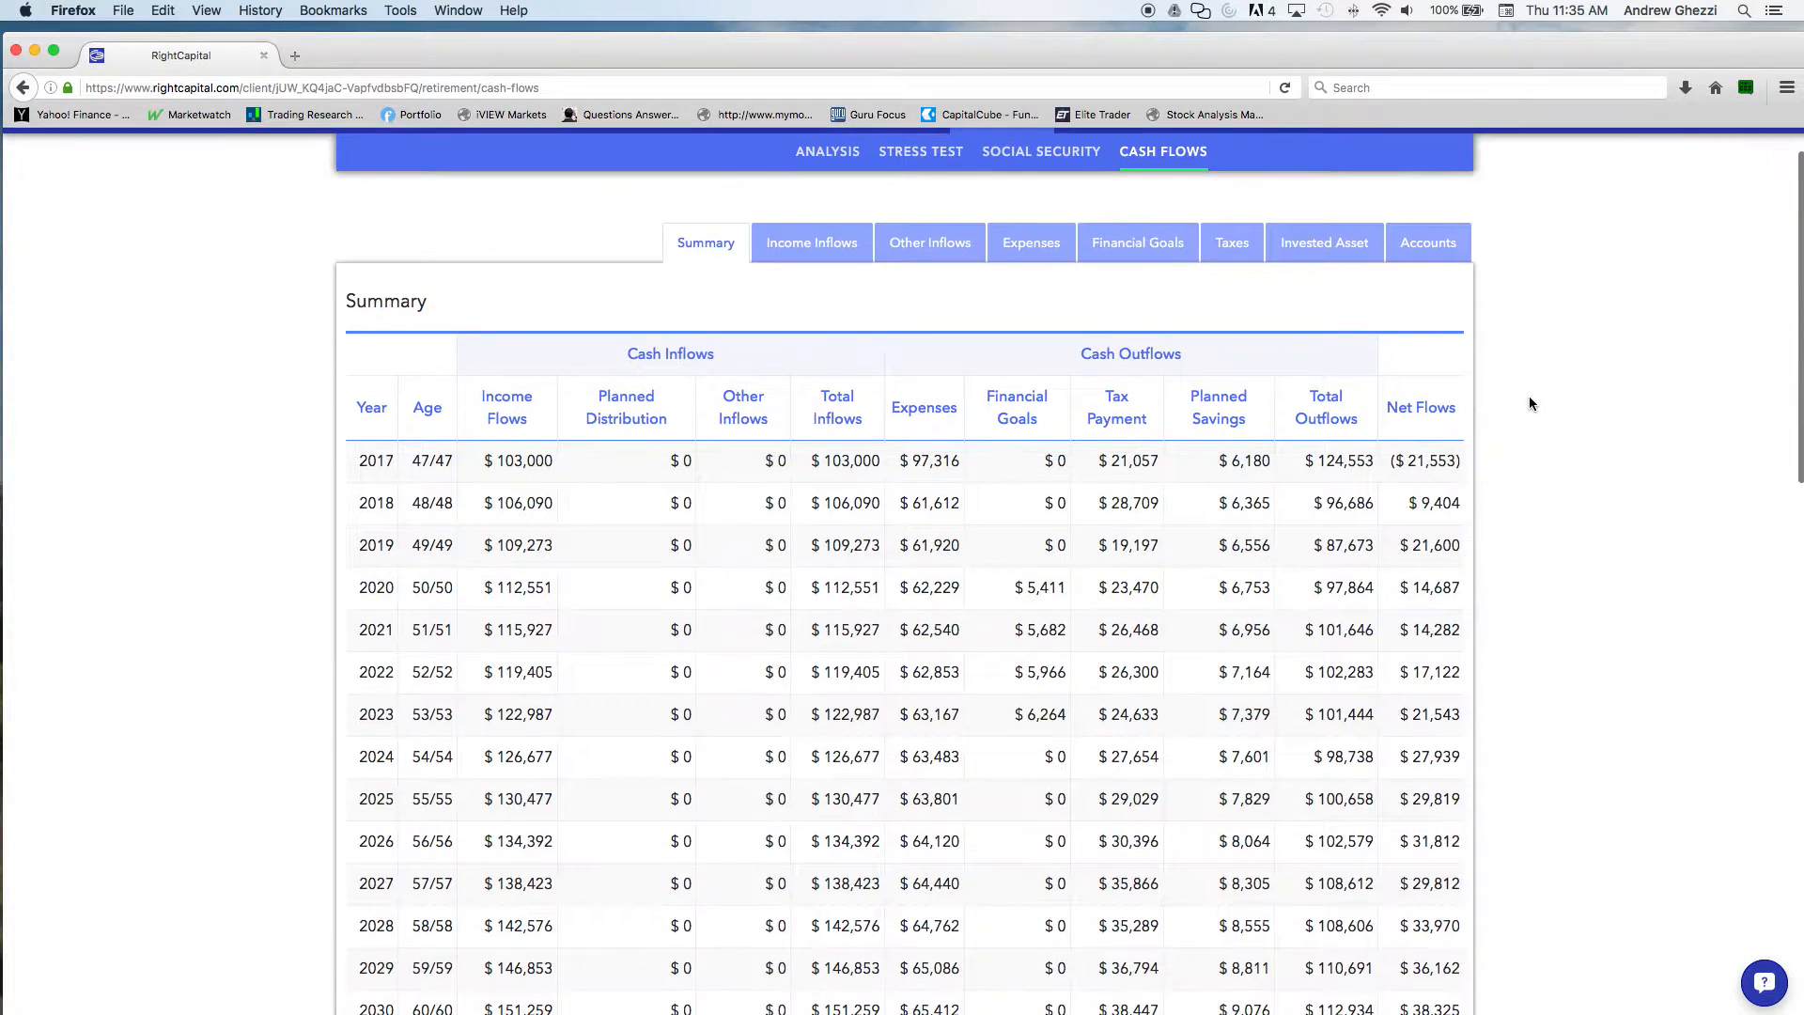
scroll(1530, 404, down, 20)
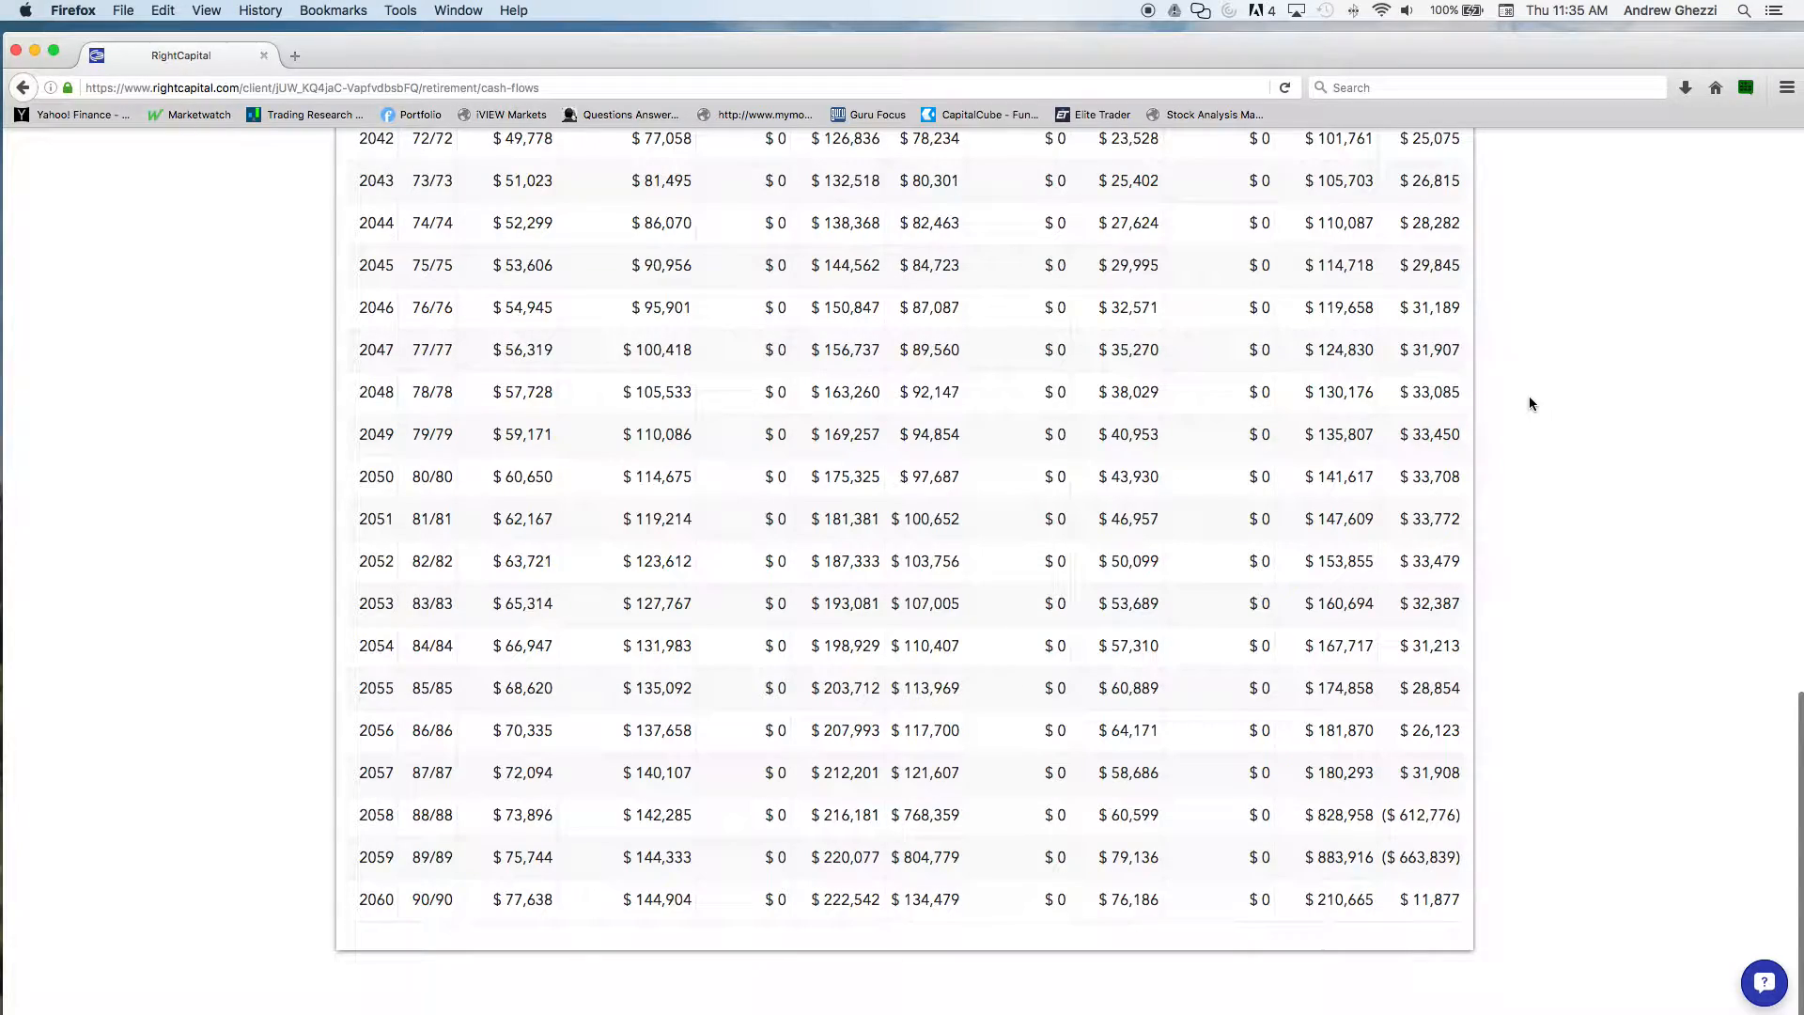
scroll(1530, 403, up, 20)
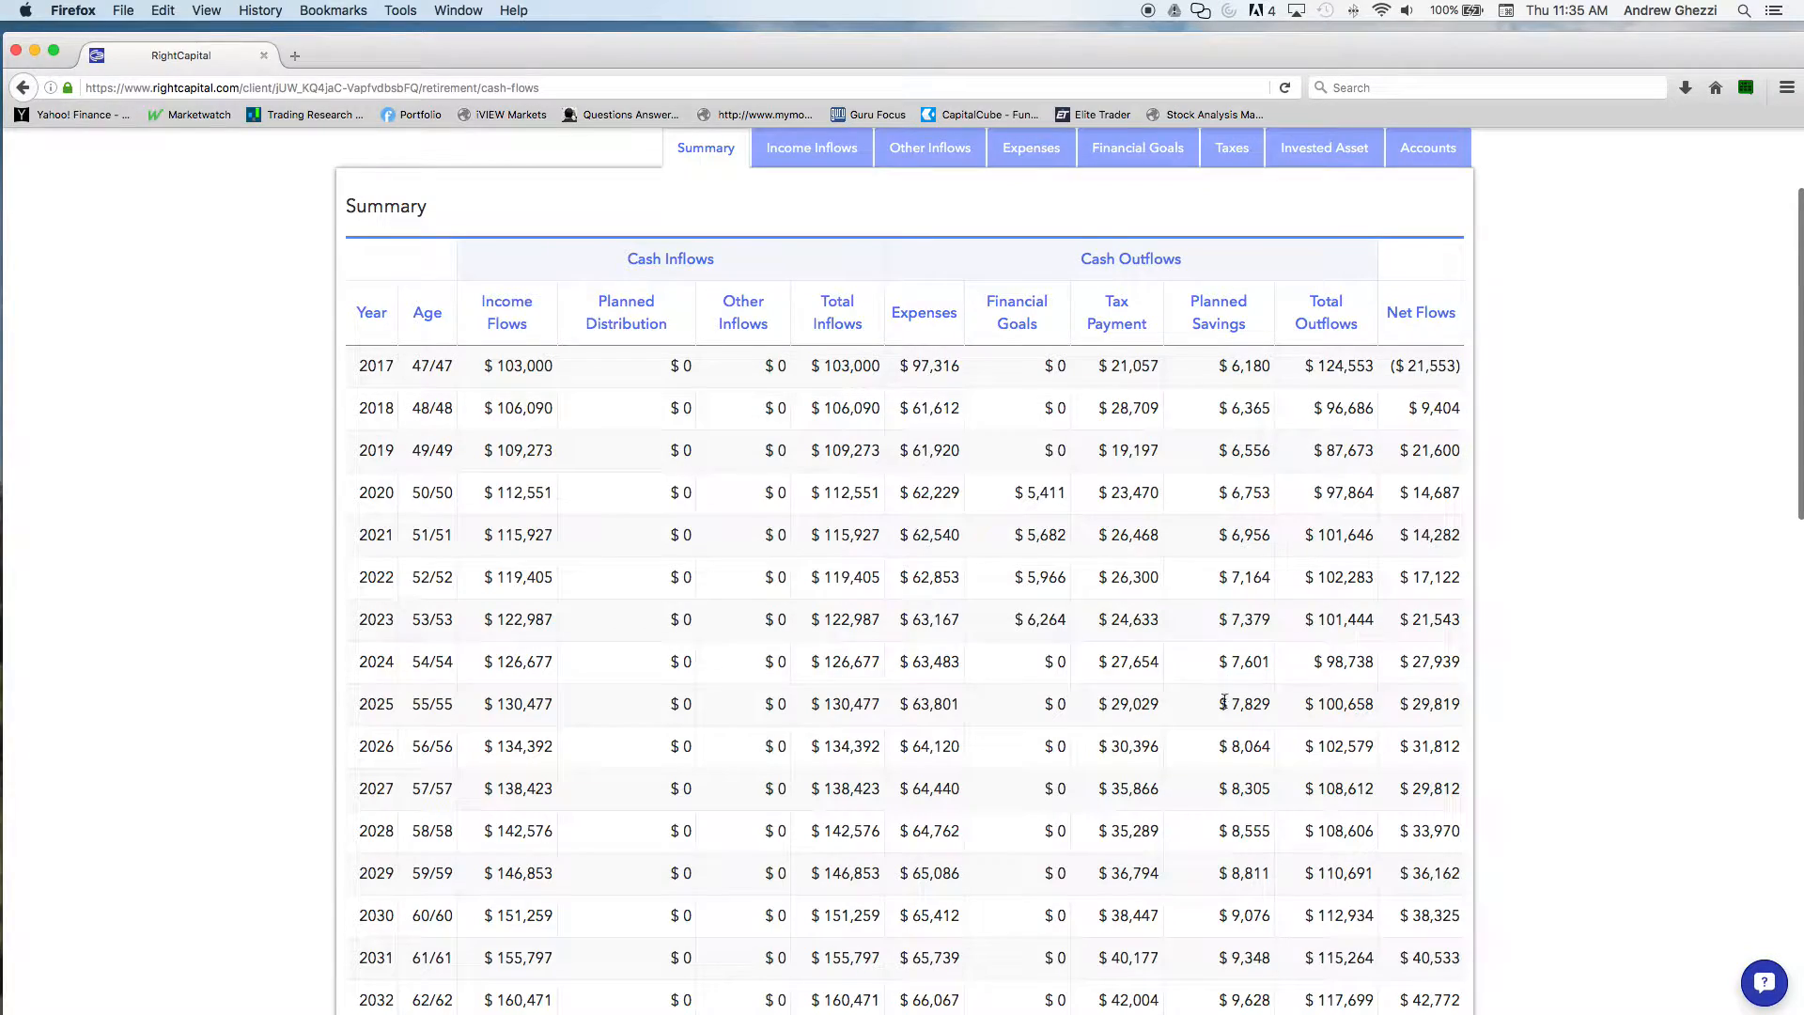
scroll(1224, 700, down, 1)
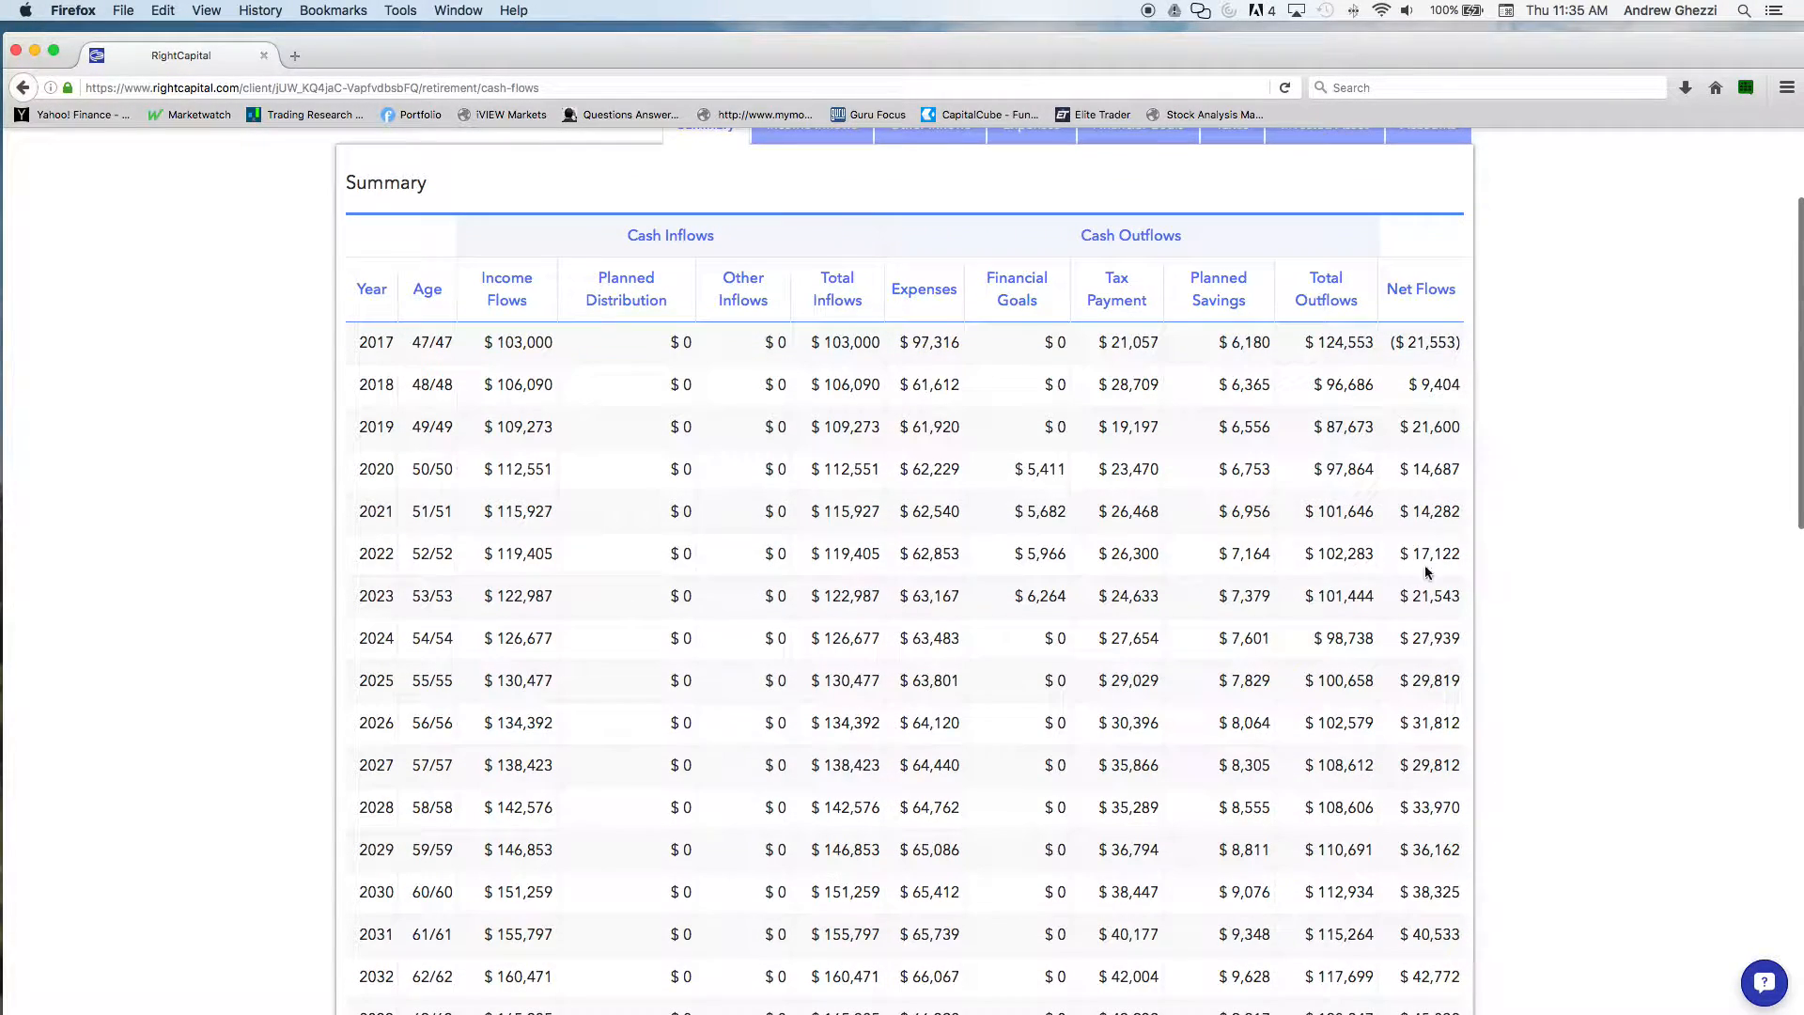
scroll(1427, 456, down, 1)
scroll(1426, 456, up, 3)
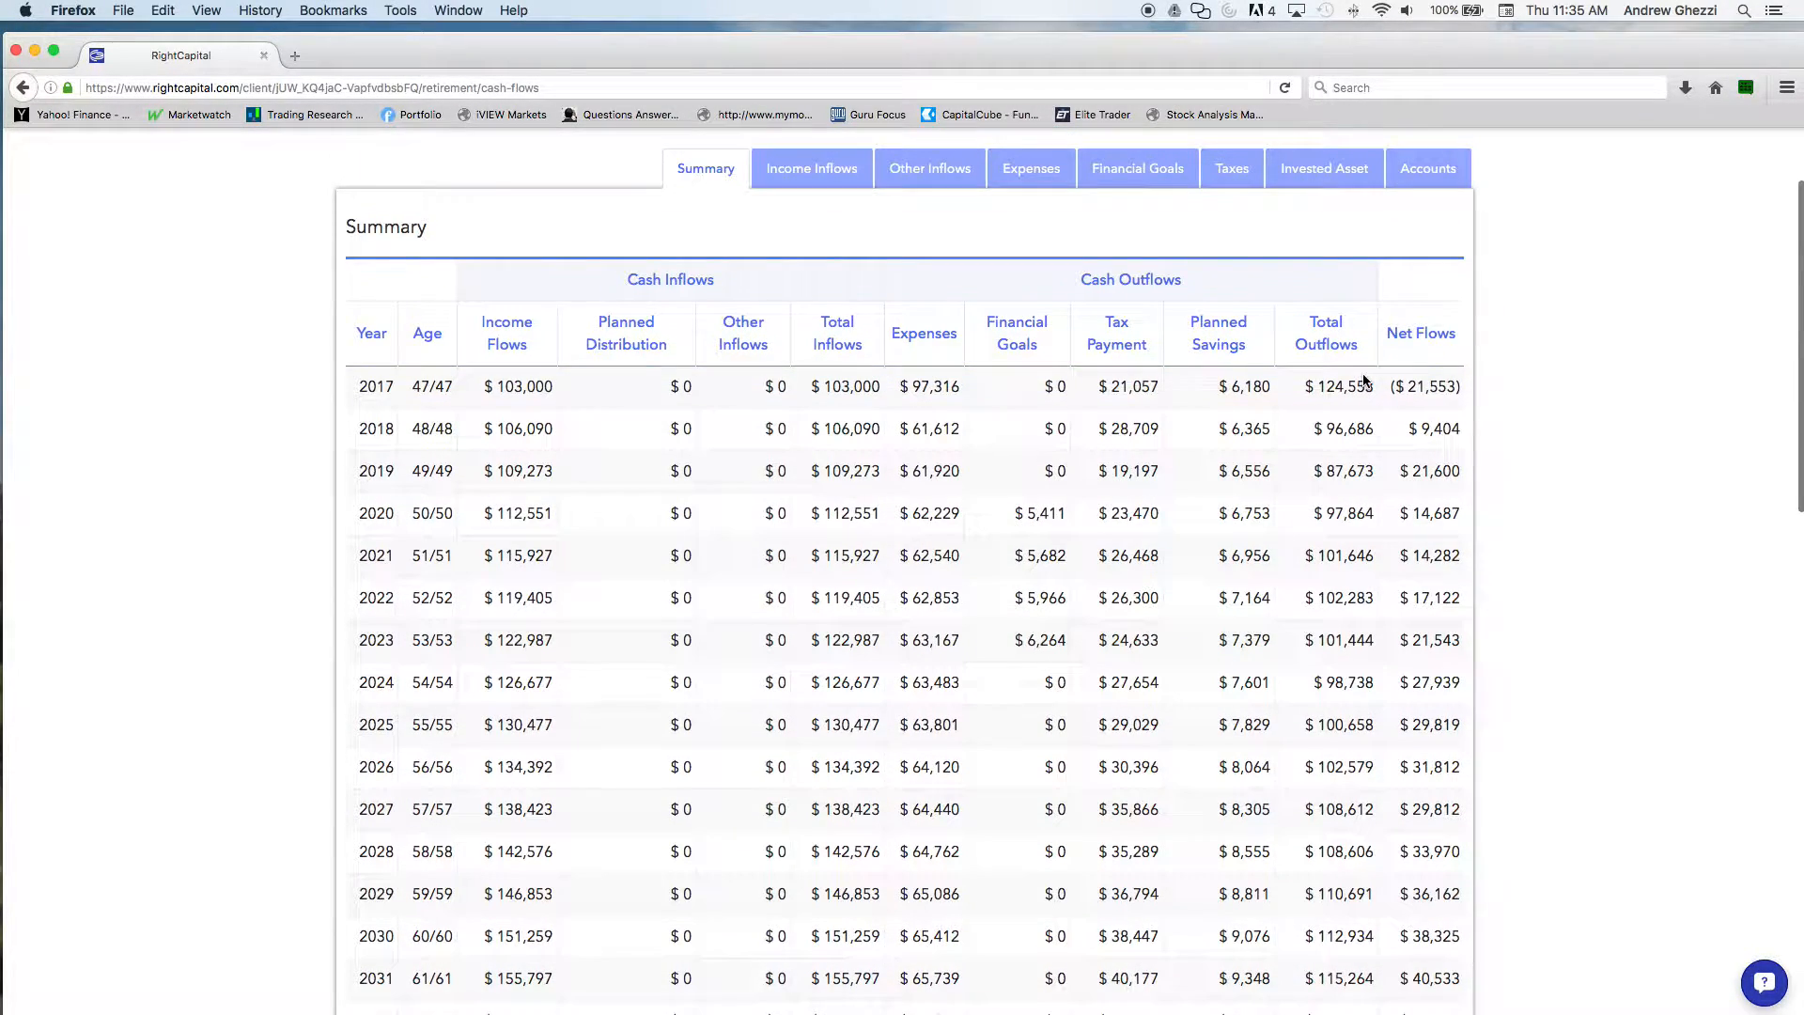
Review the projected cash flow details for income inflows, other inflows and expenses
click(857, 188)
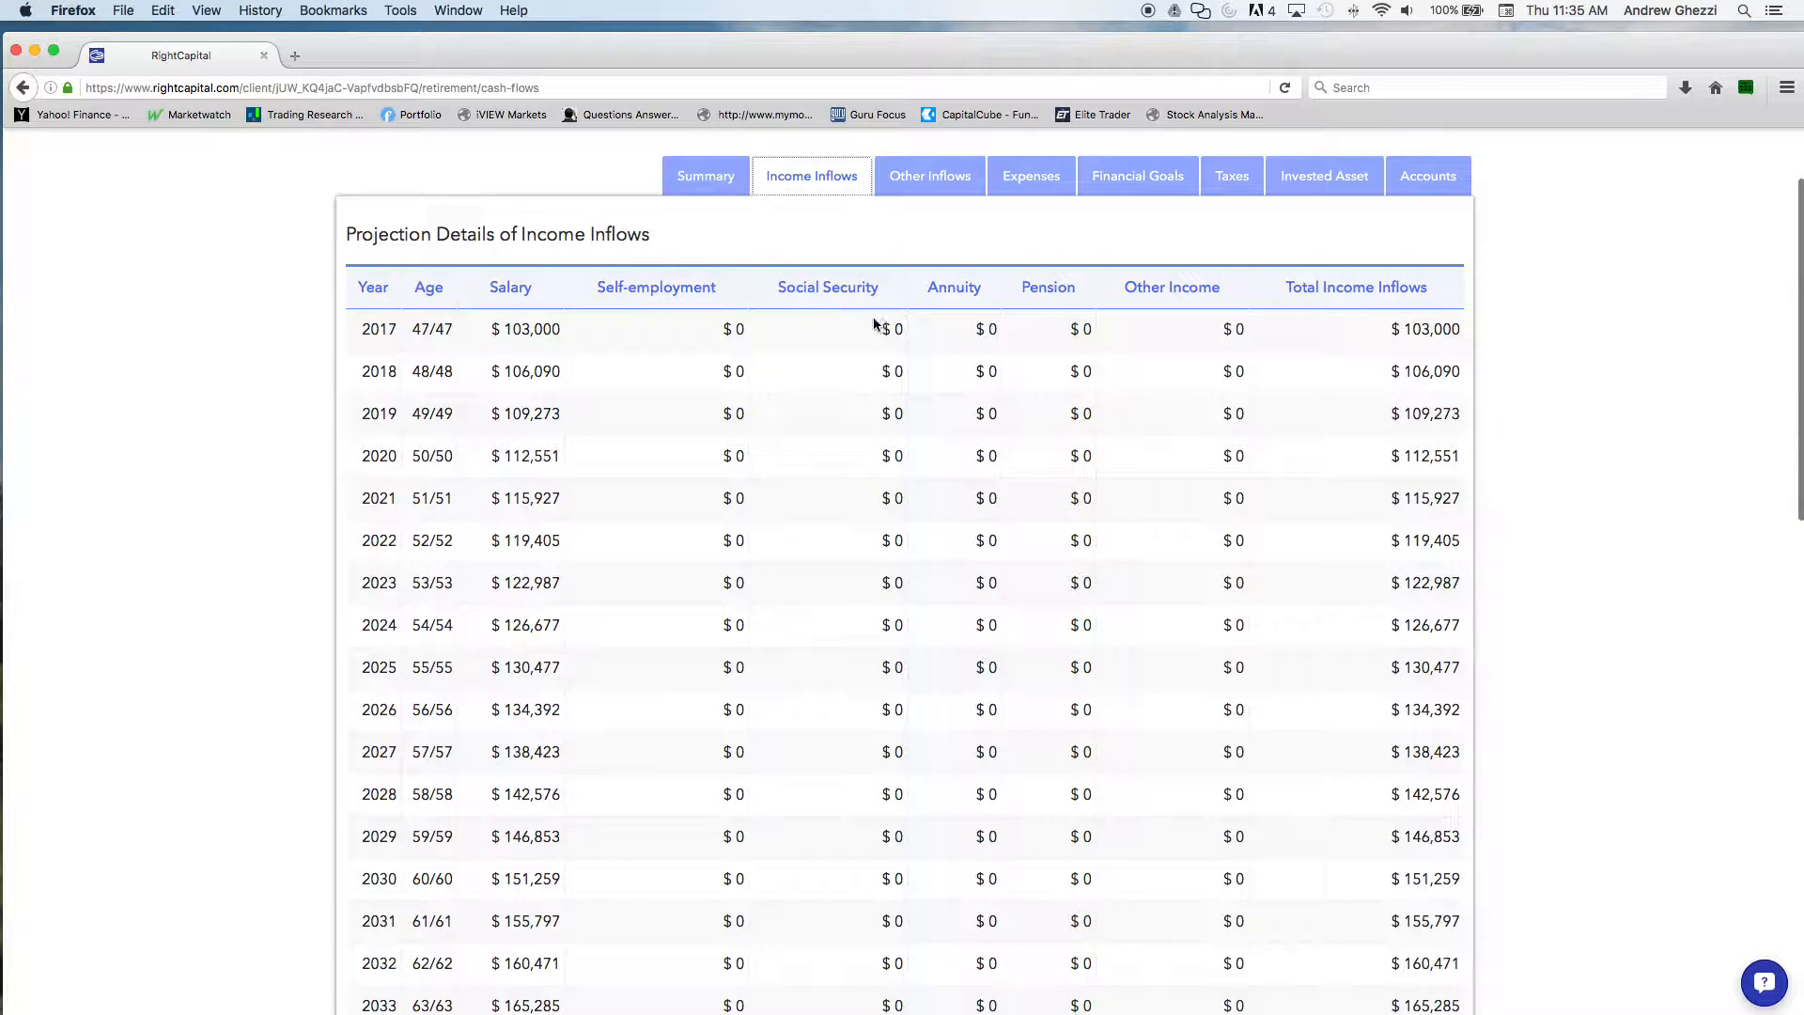
click(939, 176)
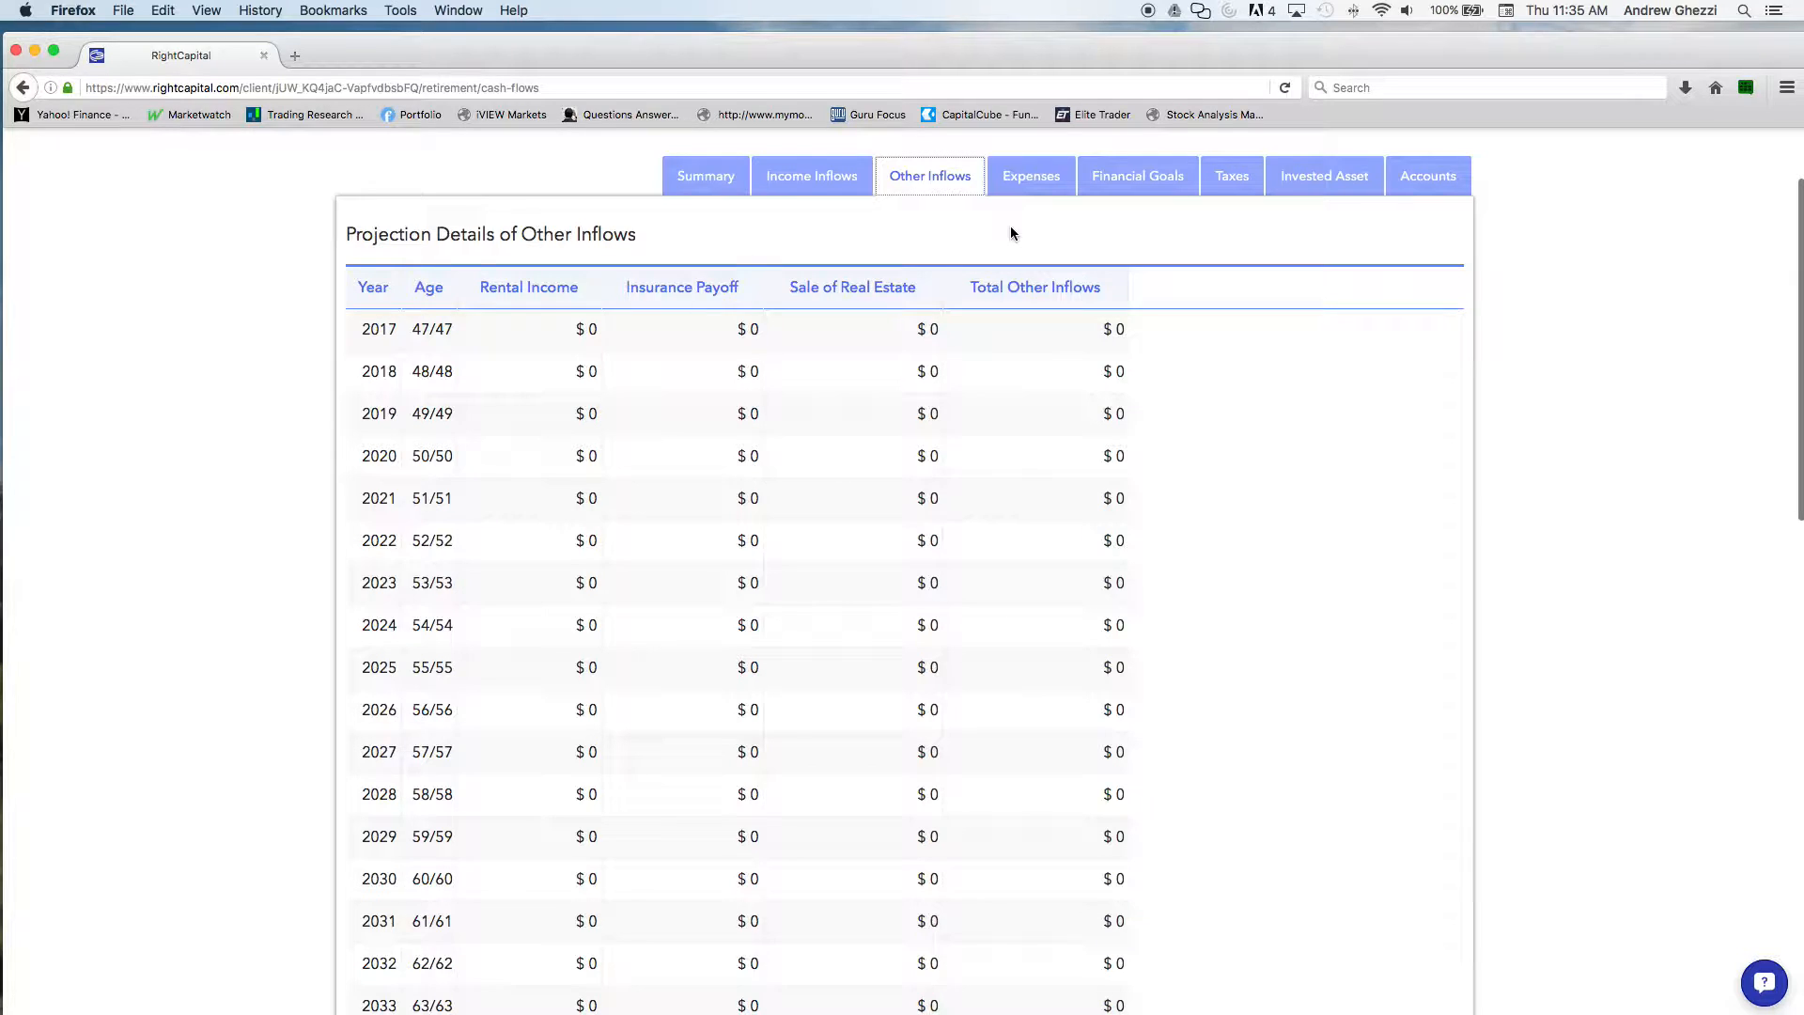
click(1027, 179)
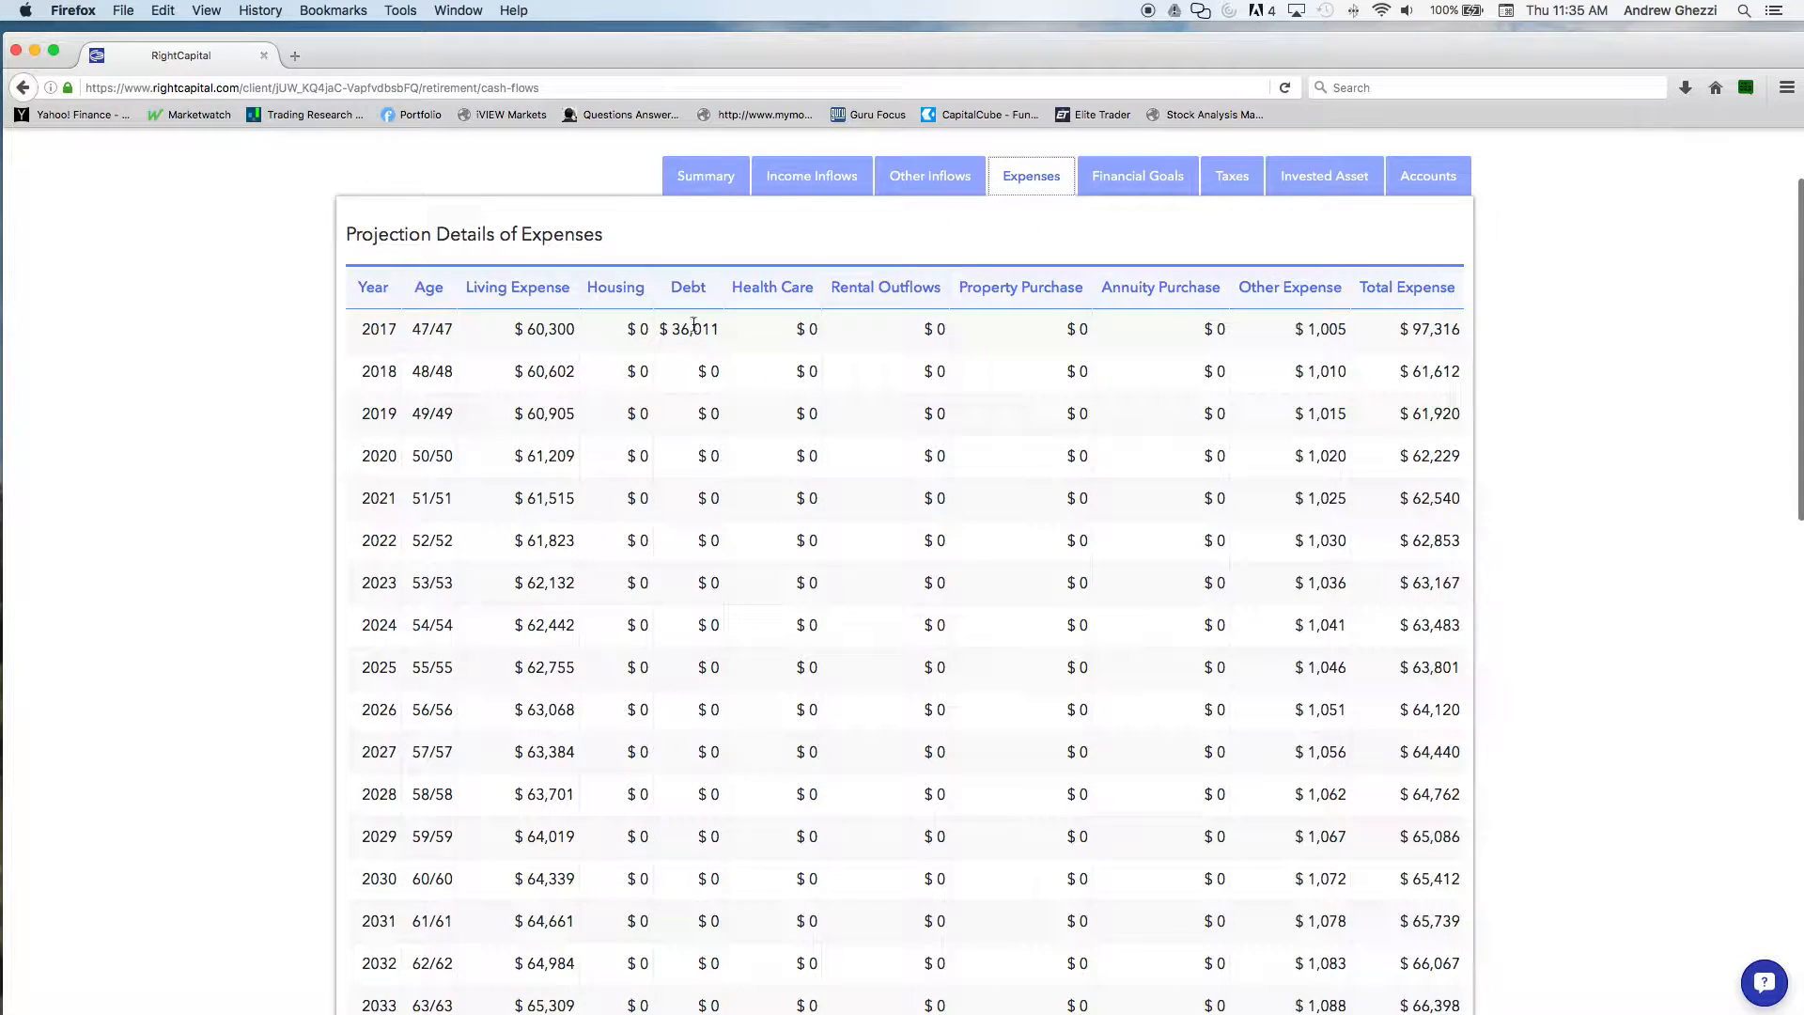
scroll(576, 459, down, 9)
scroll(577, 457, up, 9)
scroll(577, 458, up, 2)
scroll(577, 459, down, 10)
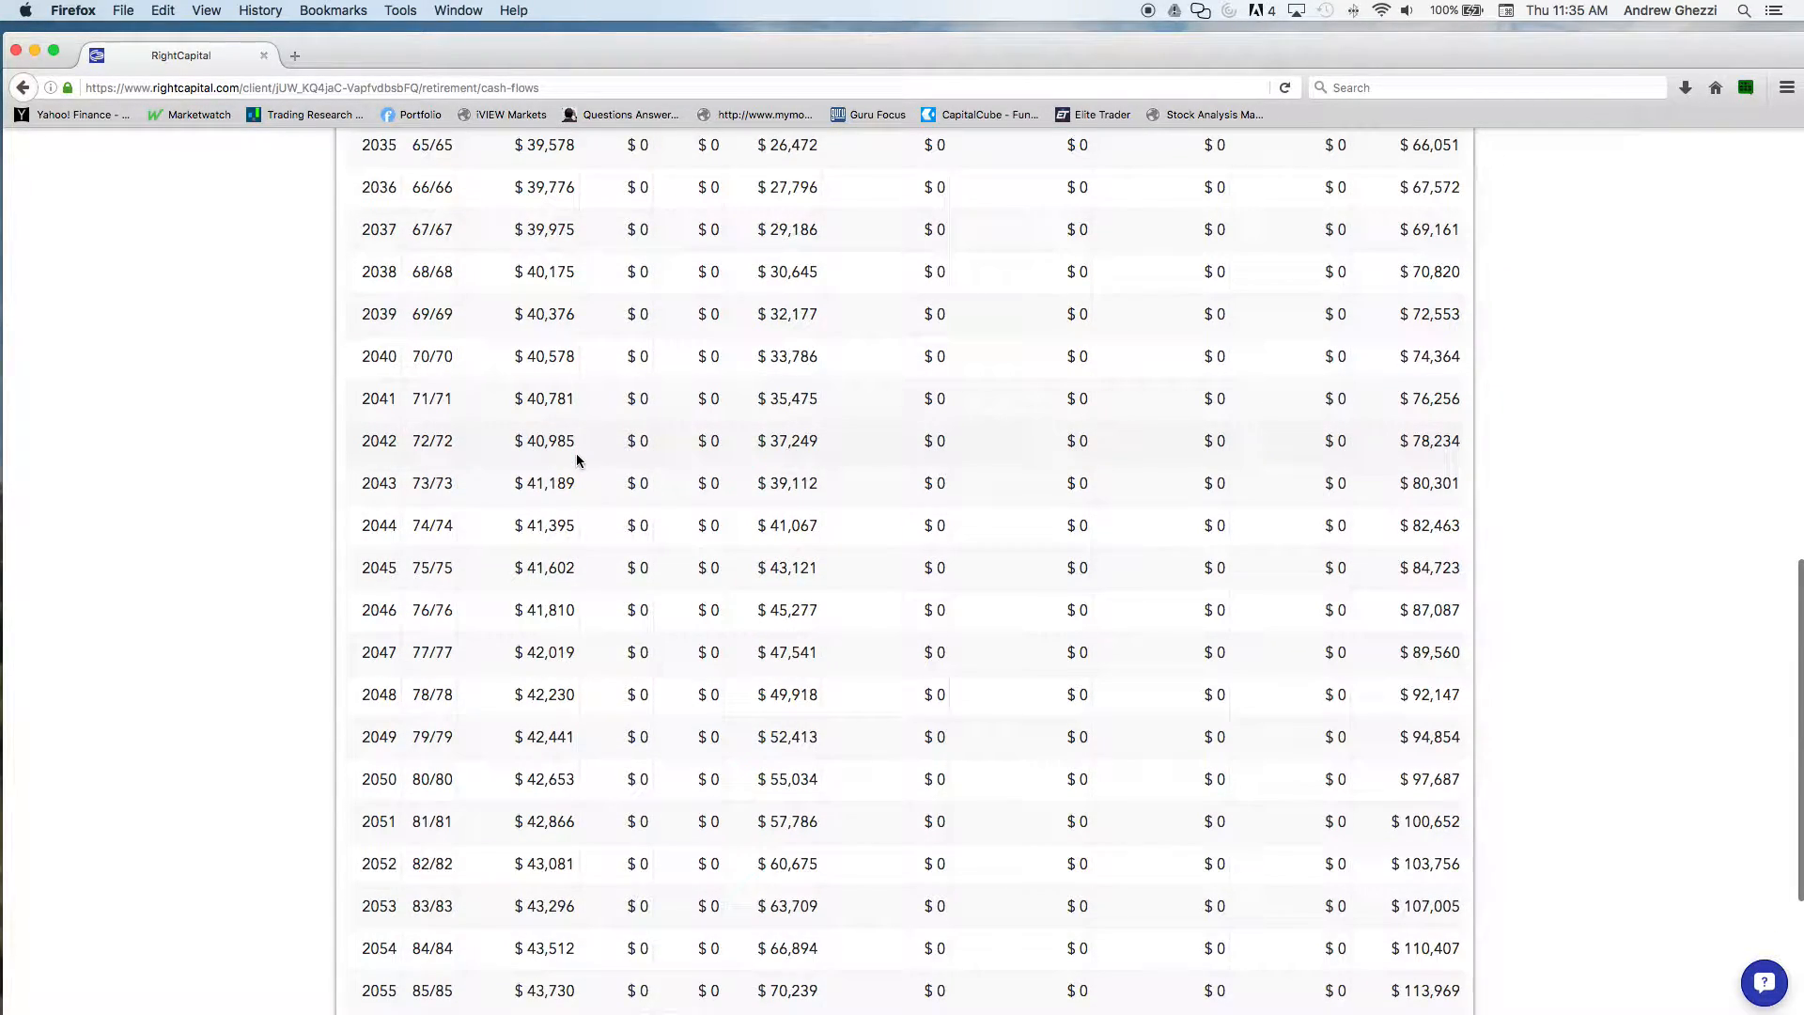
scroll(577, 459, up, 10)
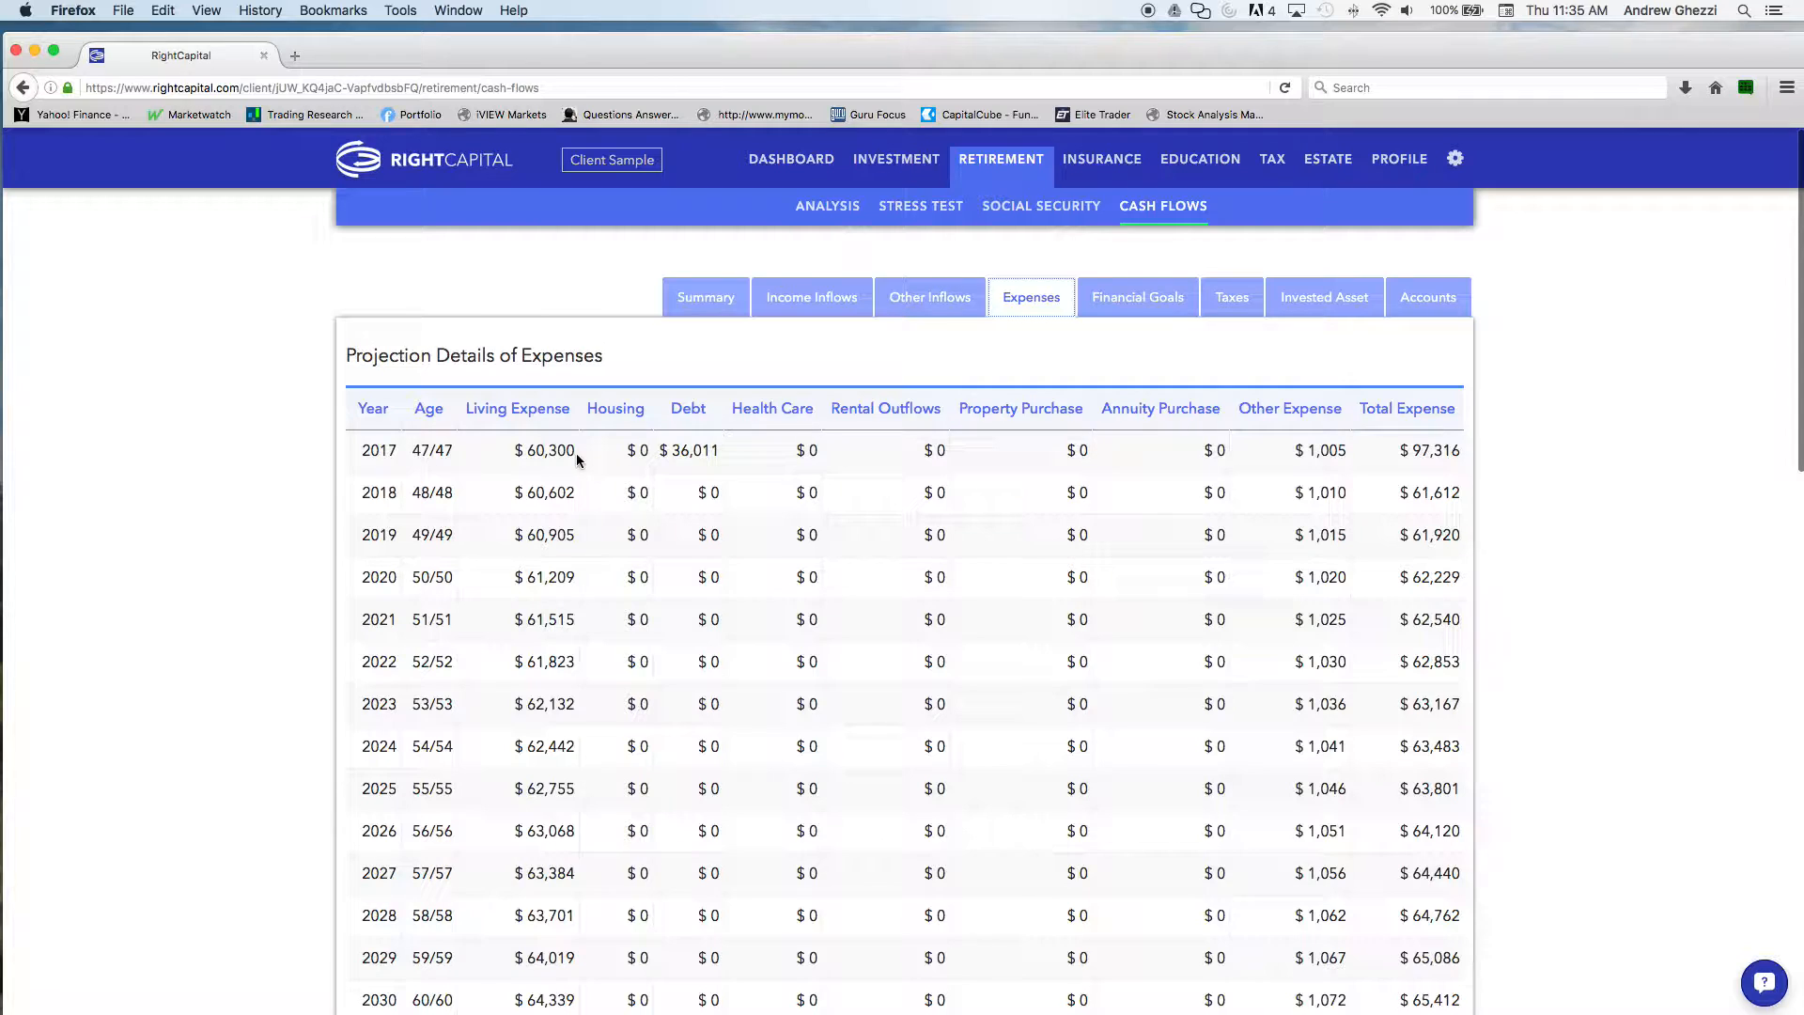
View the projections for financial goals and taxes, and examine the invested asset projection through its final year
click(1119, 306)
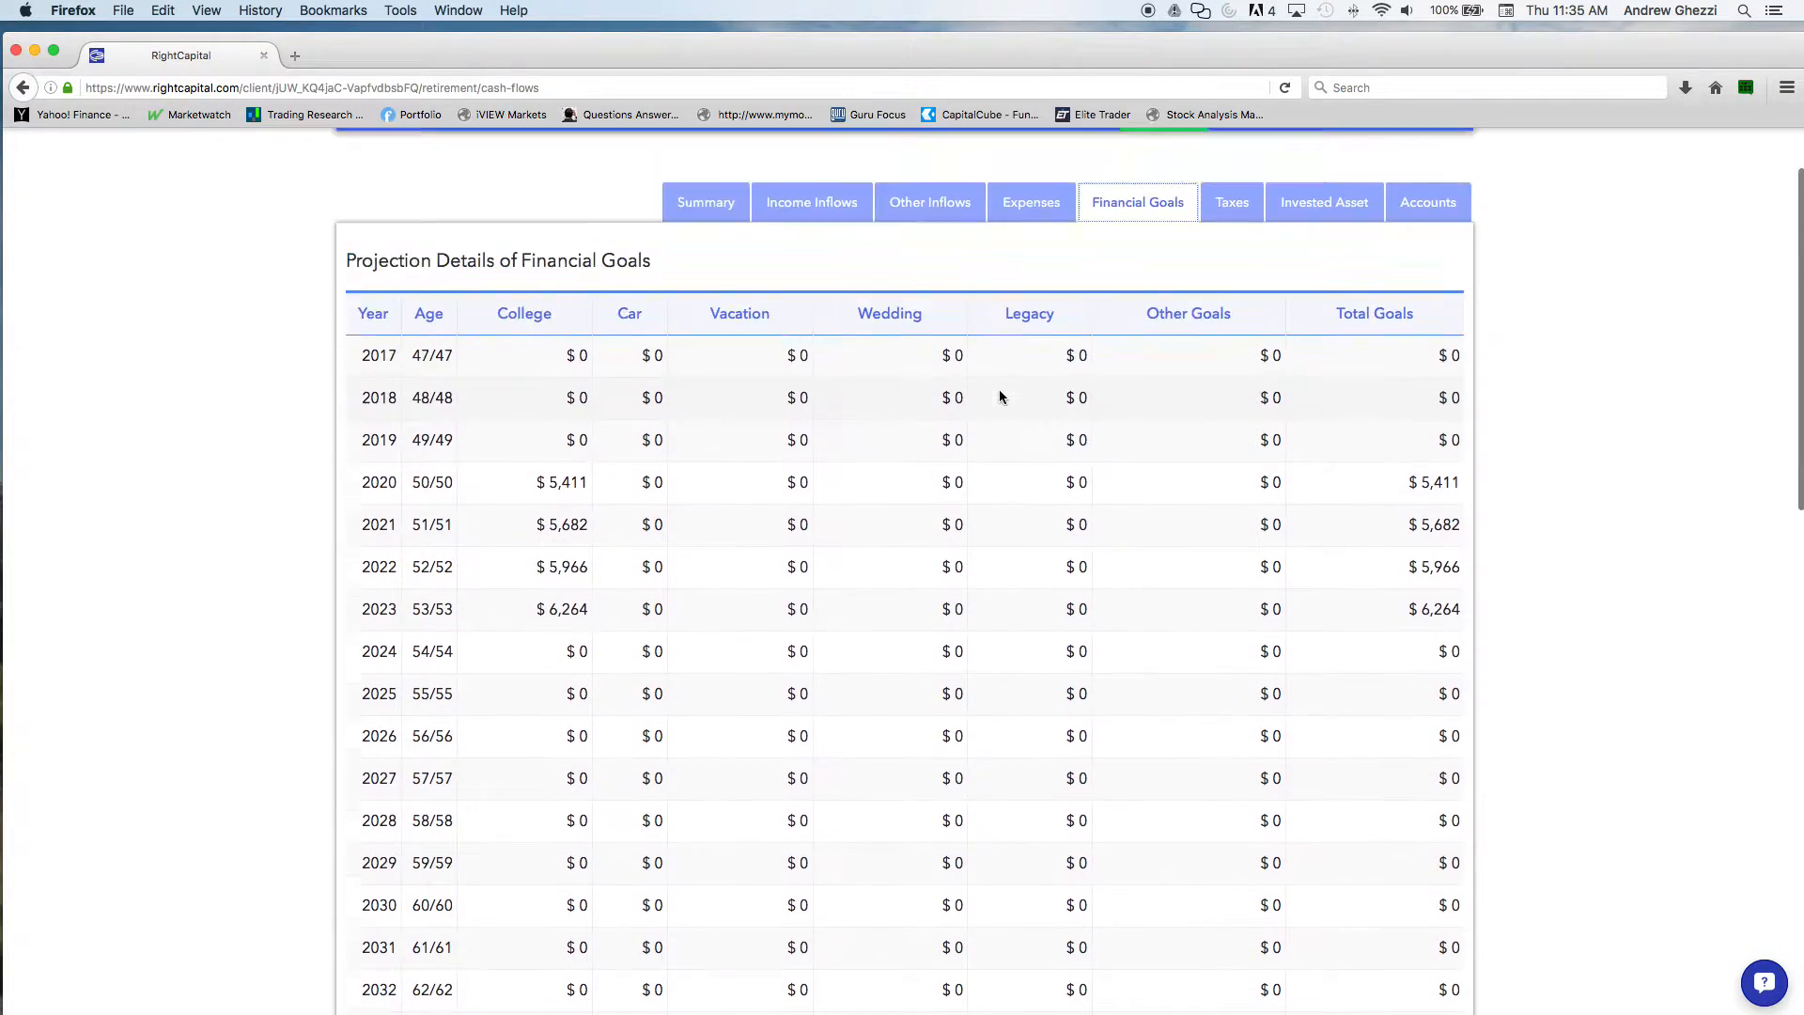
click(1231, 299)
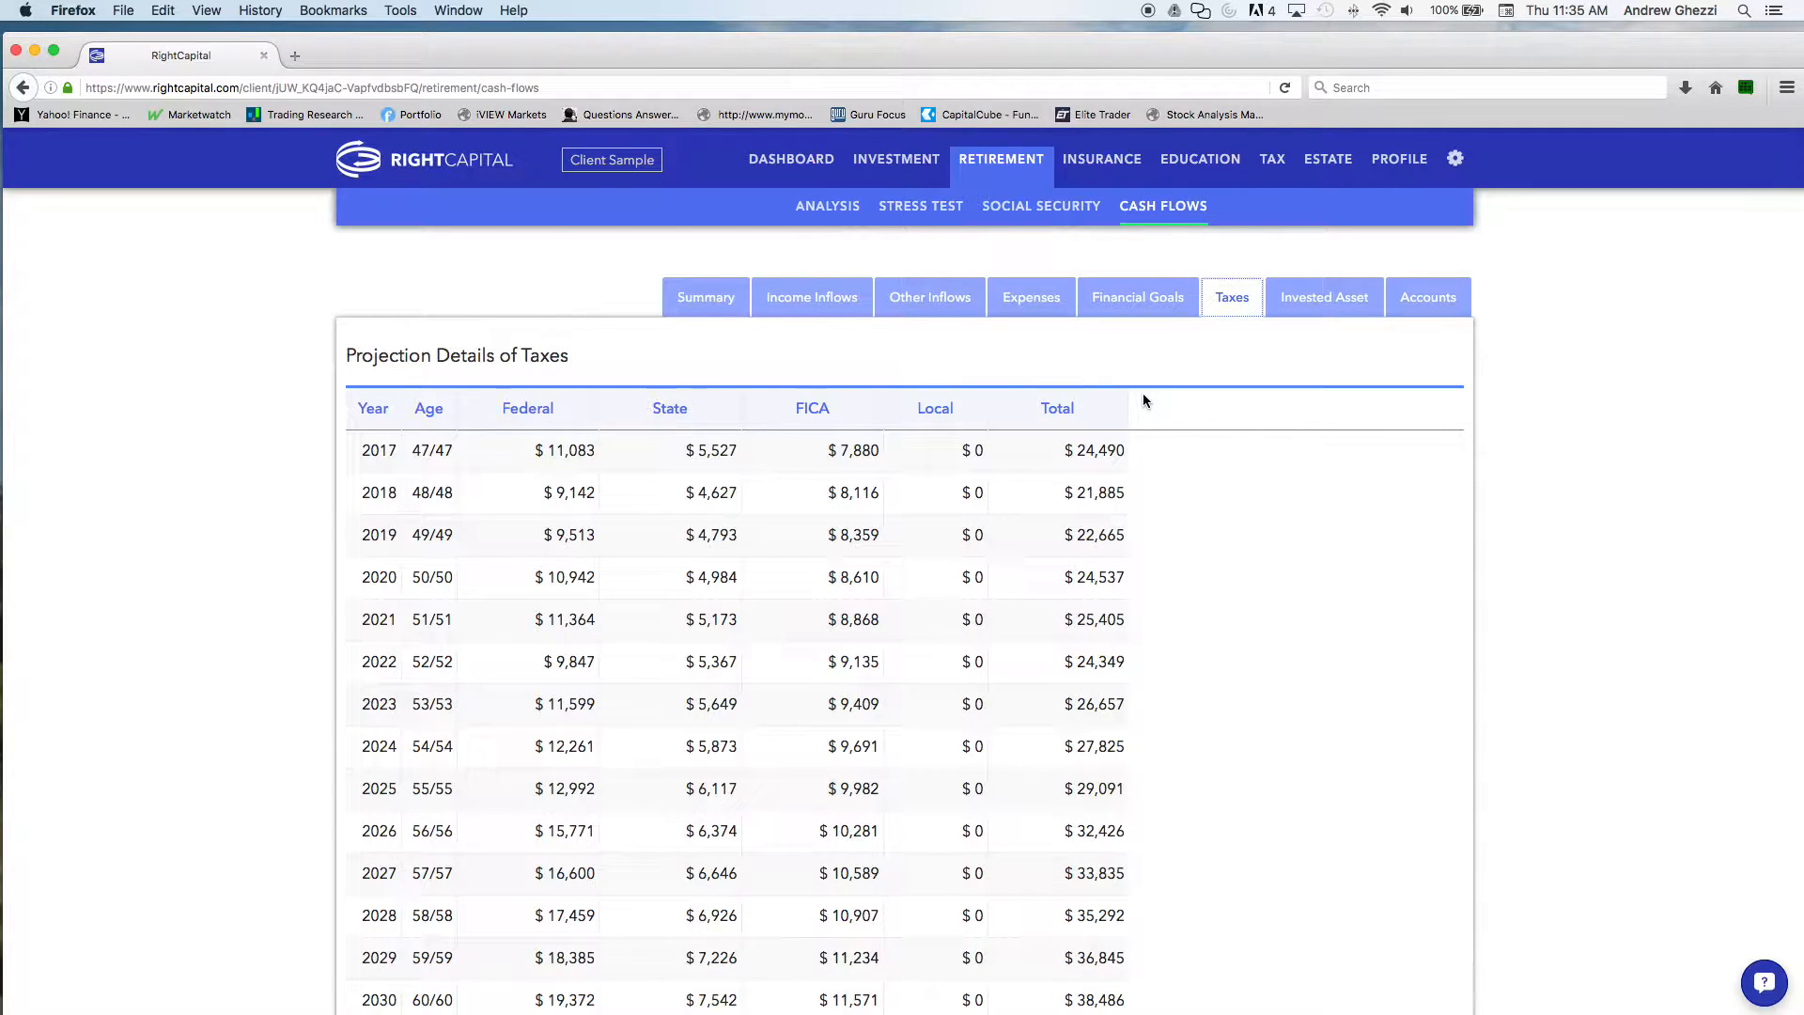
click(1314, 299)
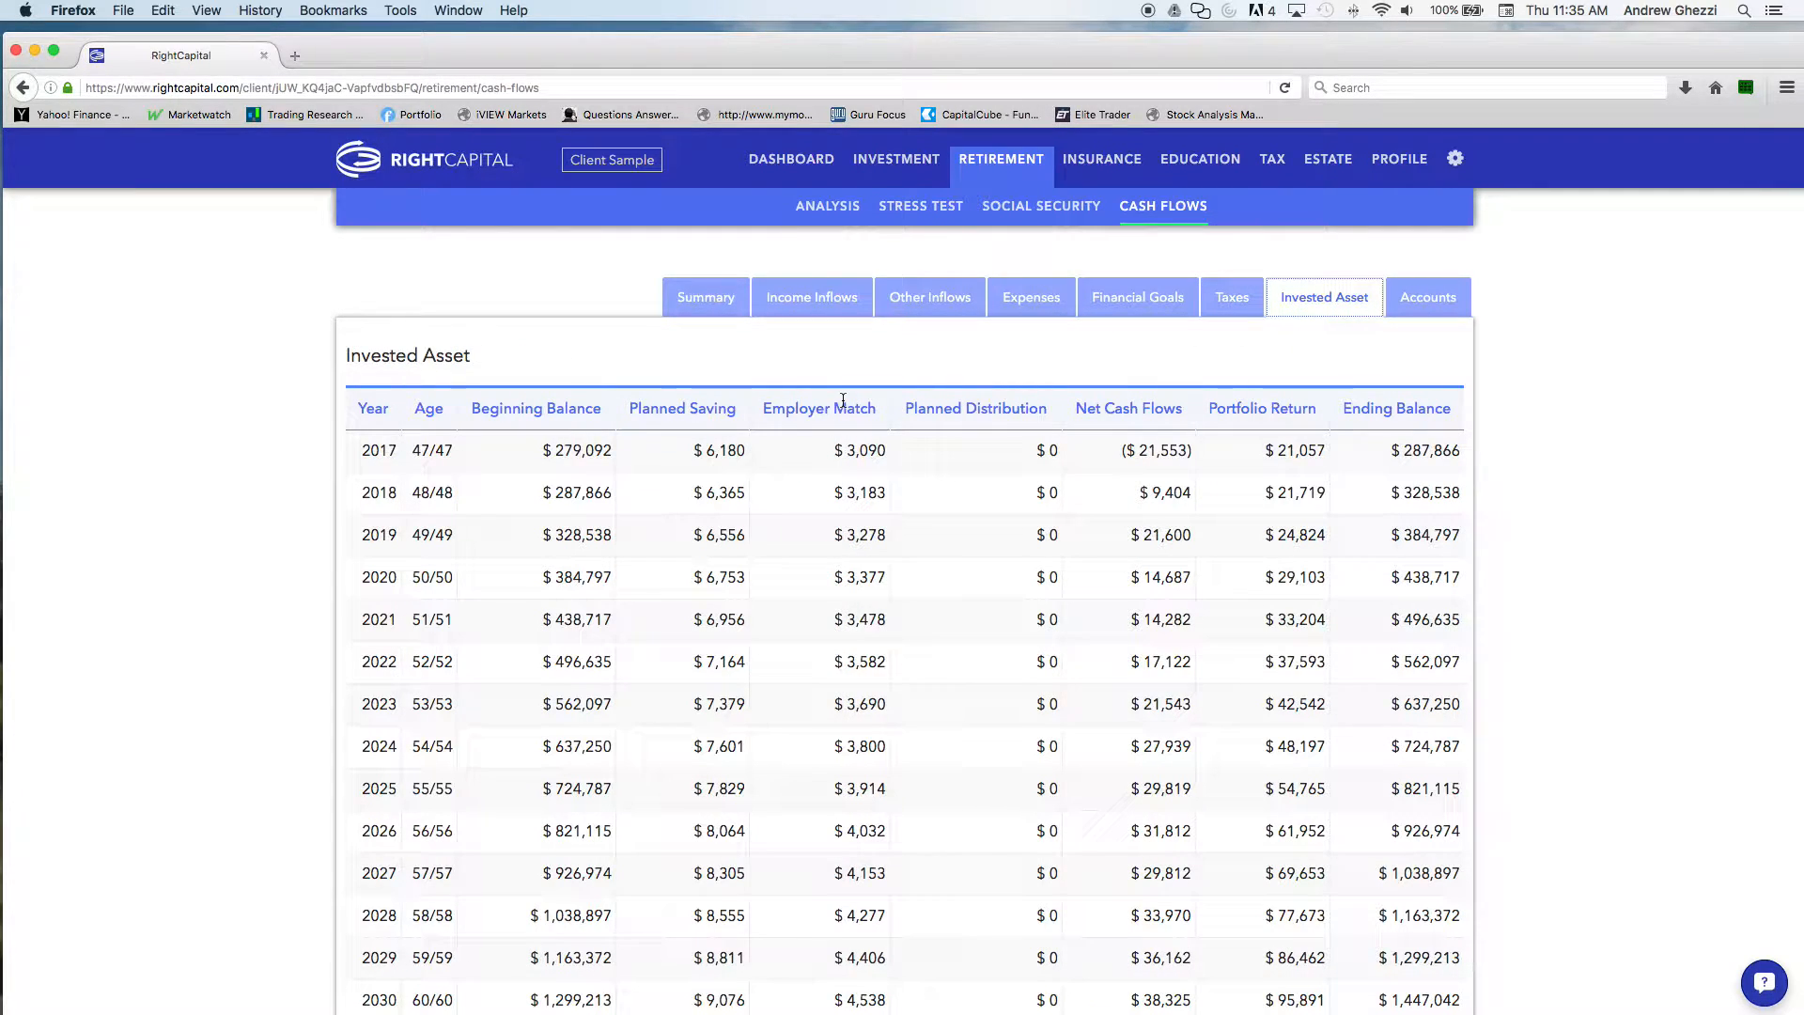
scroll(794, 418, down, 10)
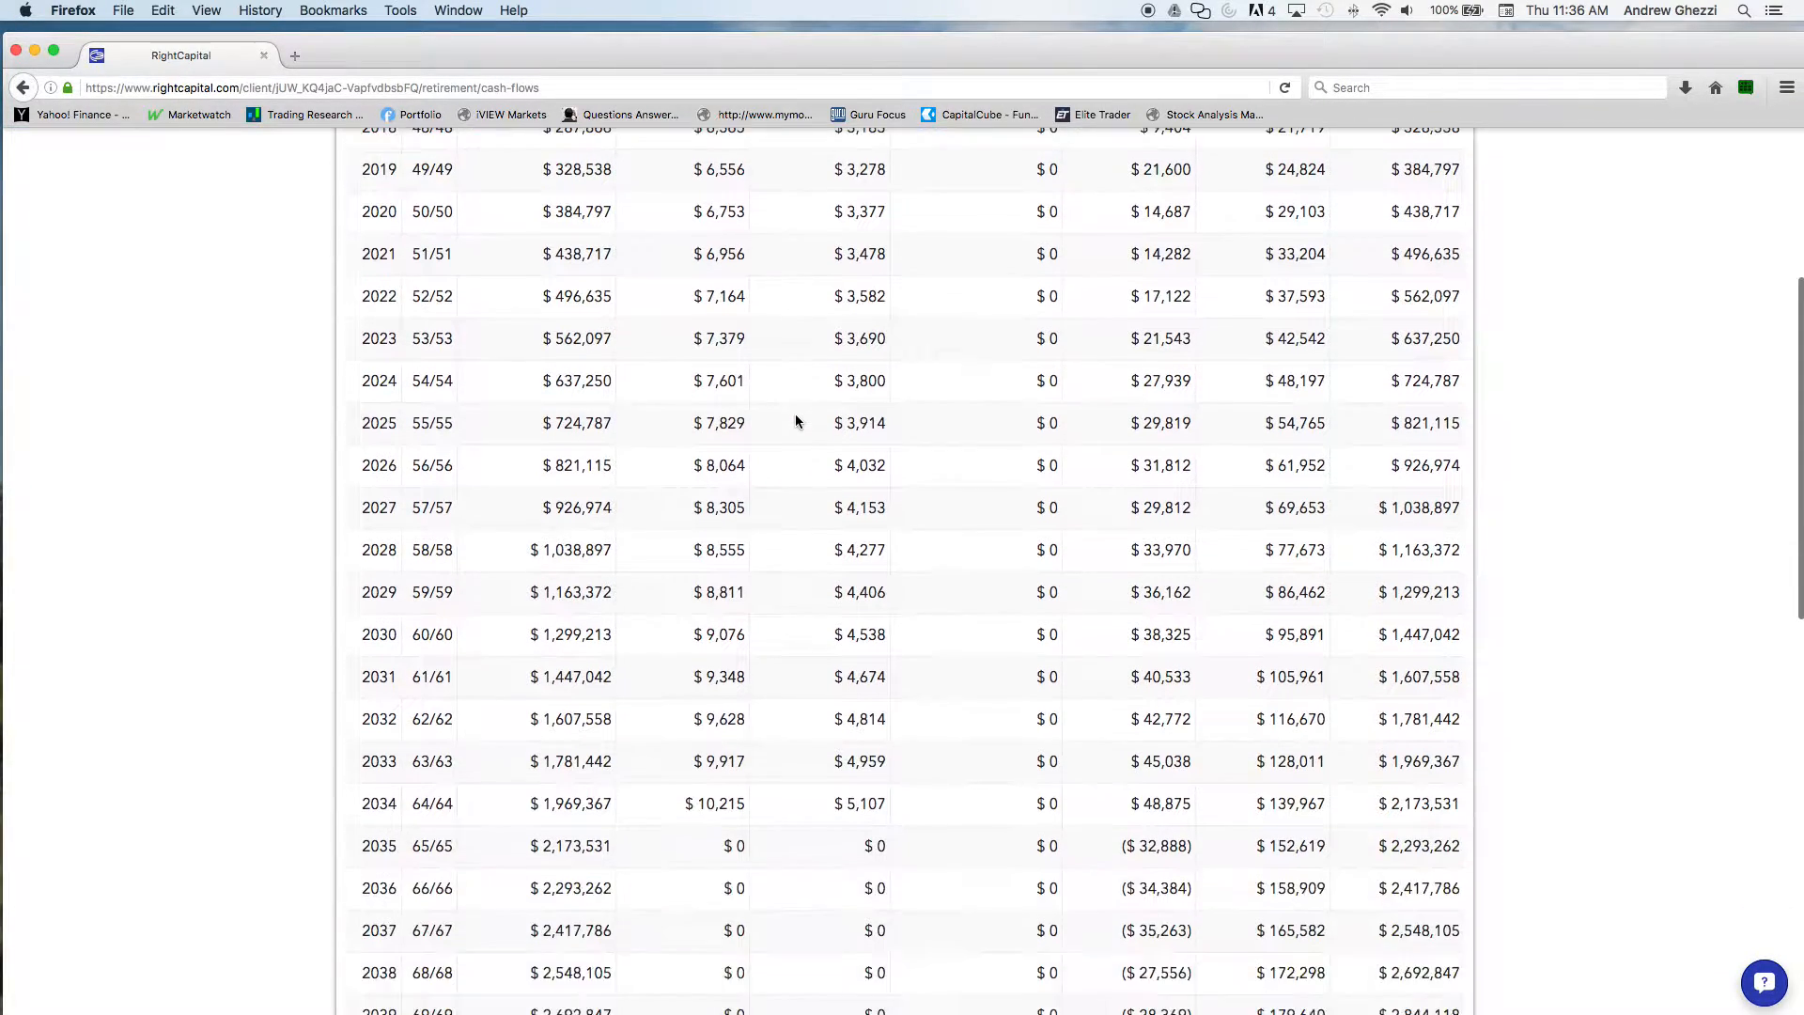
scroll(795, 420, down, 4)
scroll(795, 420, up, 10)
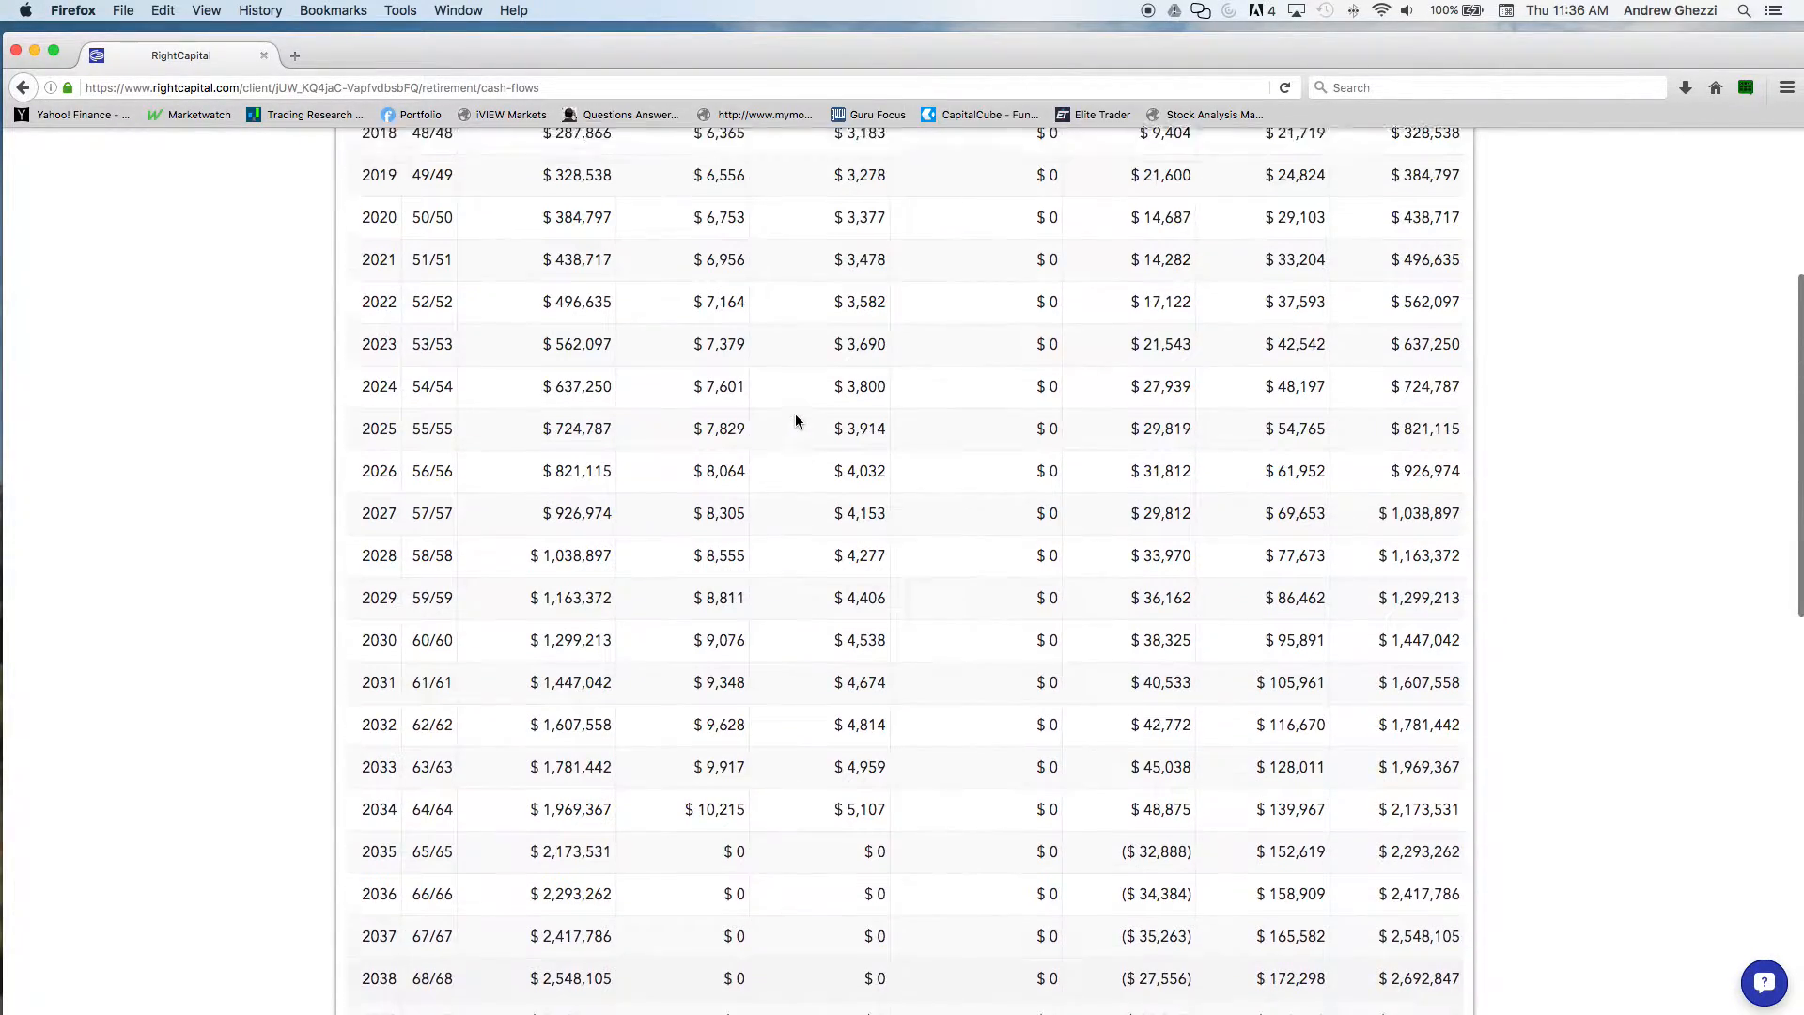
scroll(799, 415, up, 1)
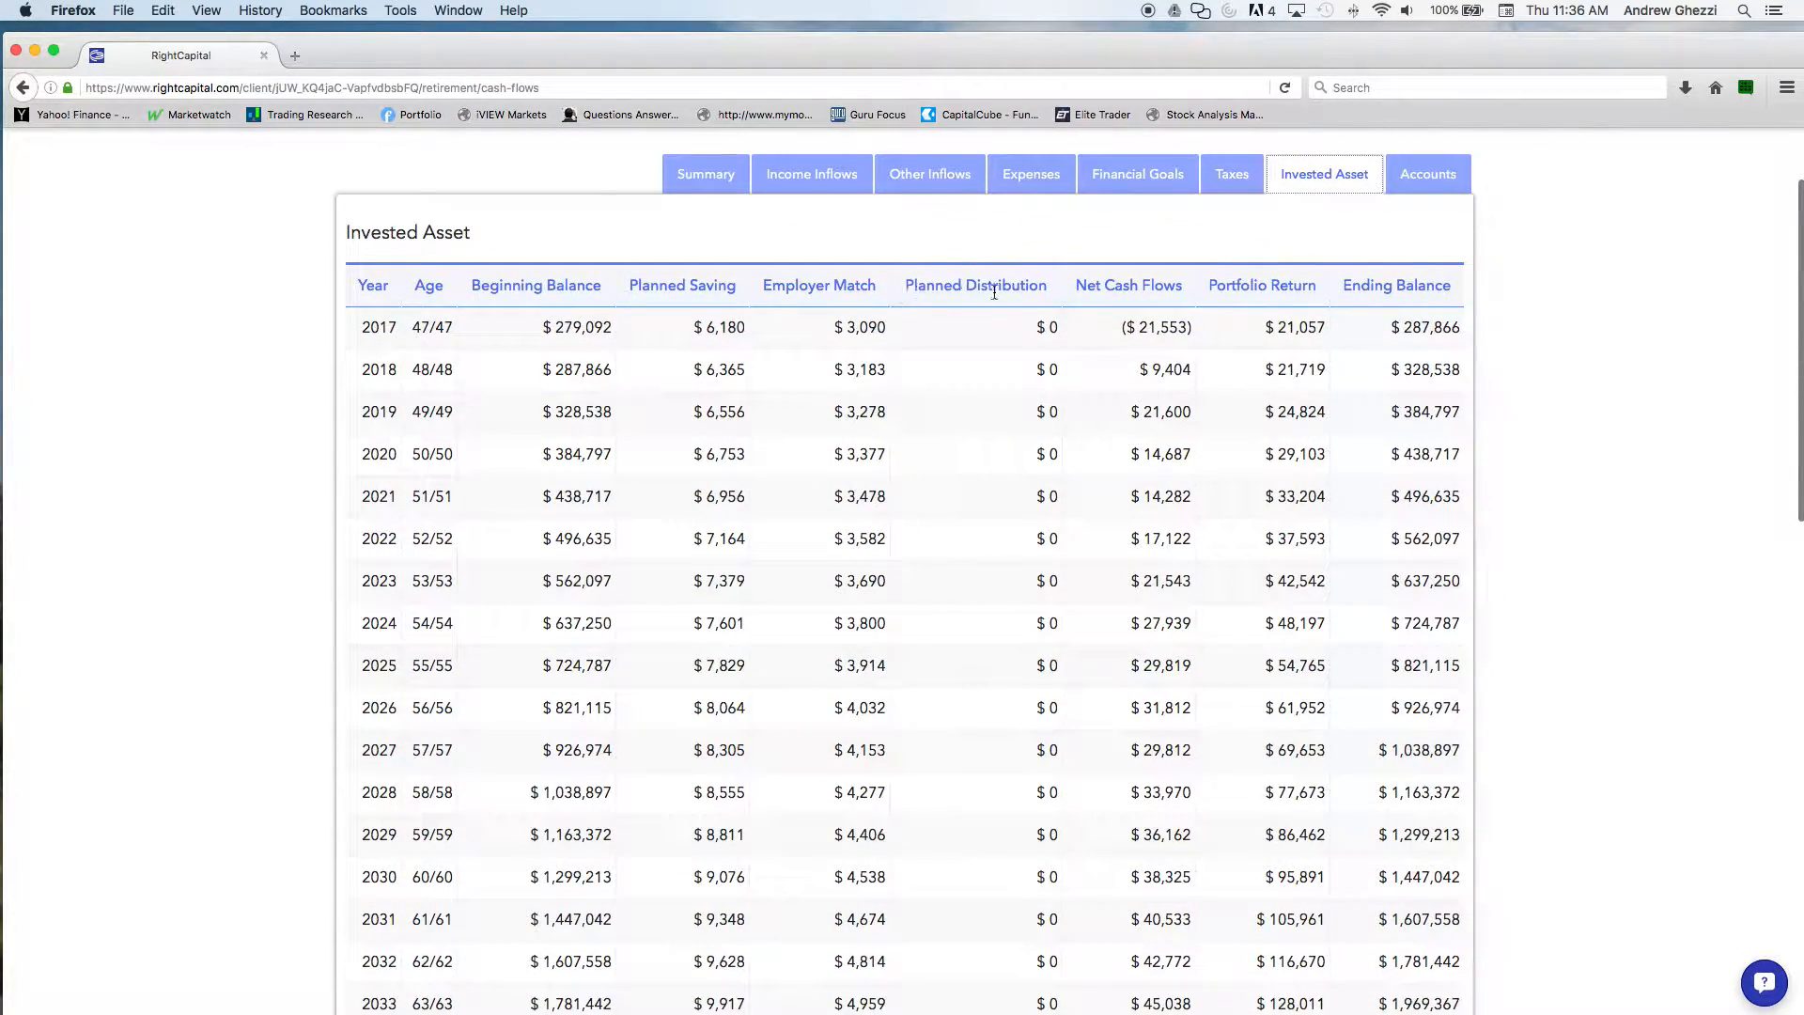
scroll(930, 507, down, 15)
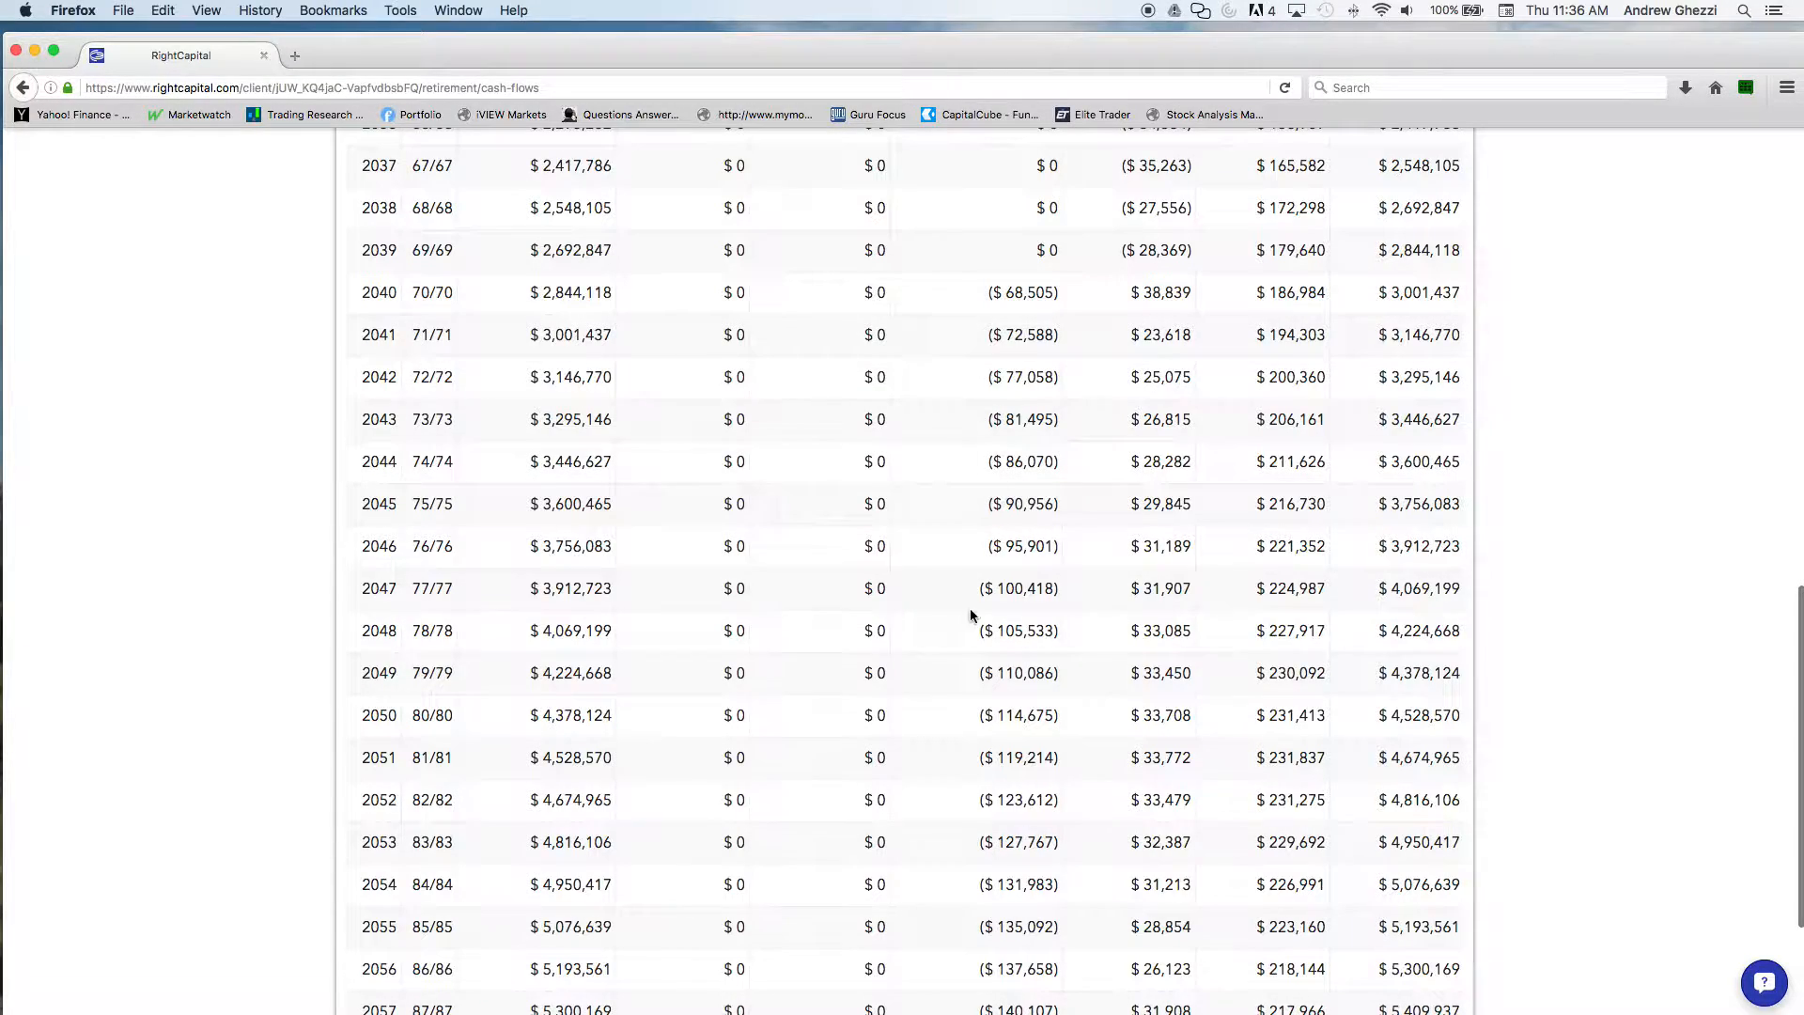
scroll(983, 893, down, 3)
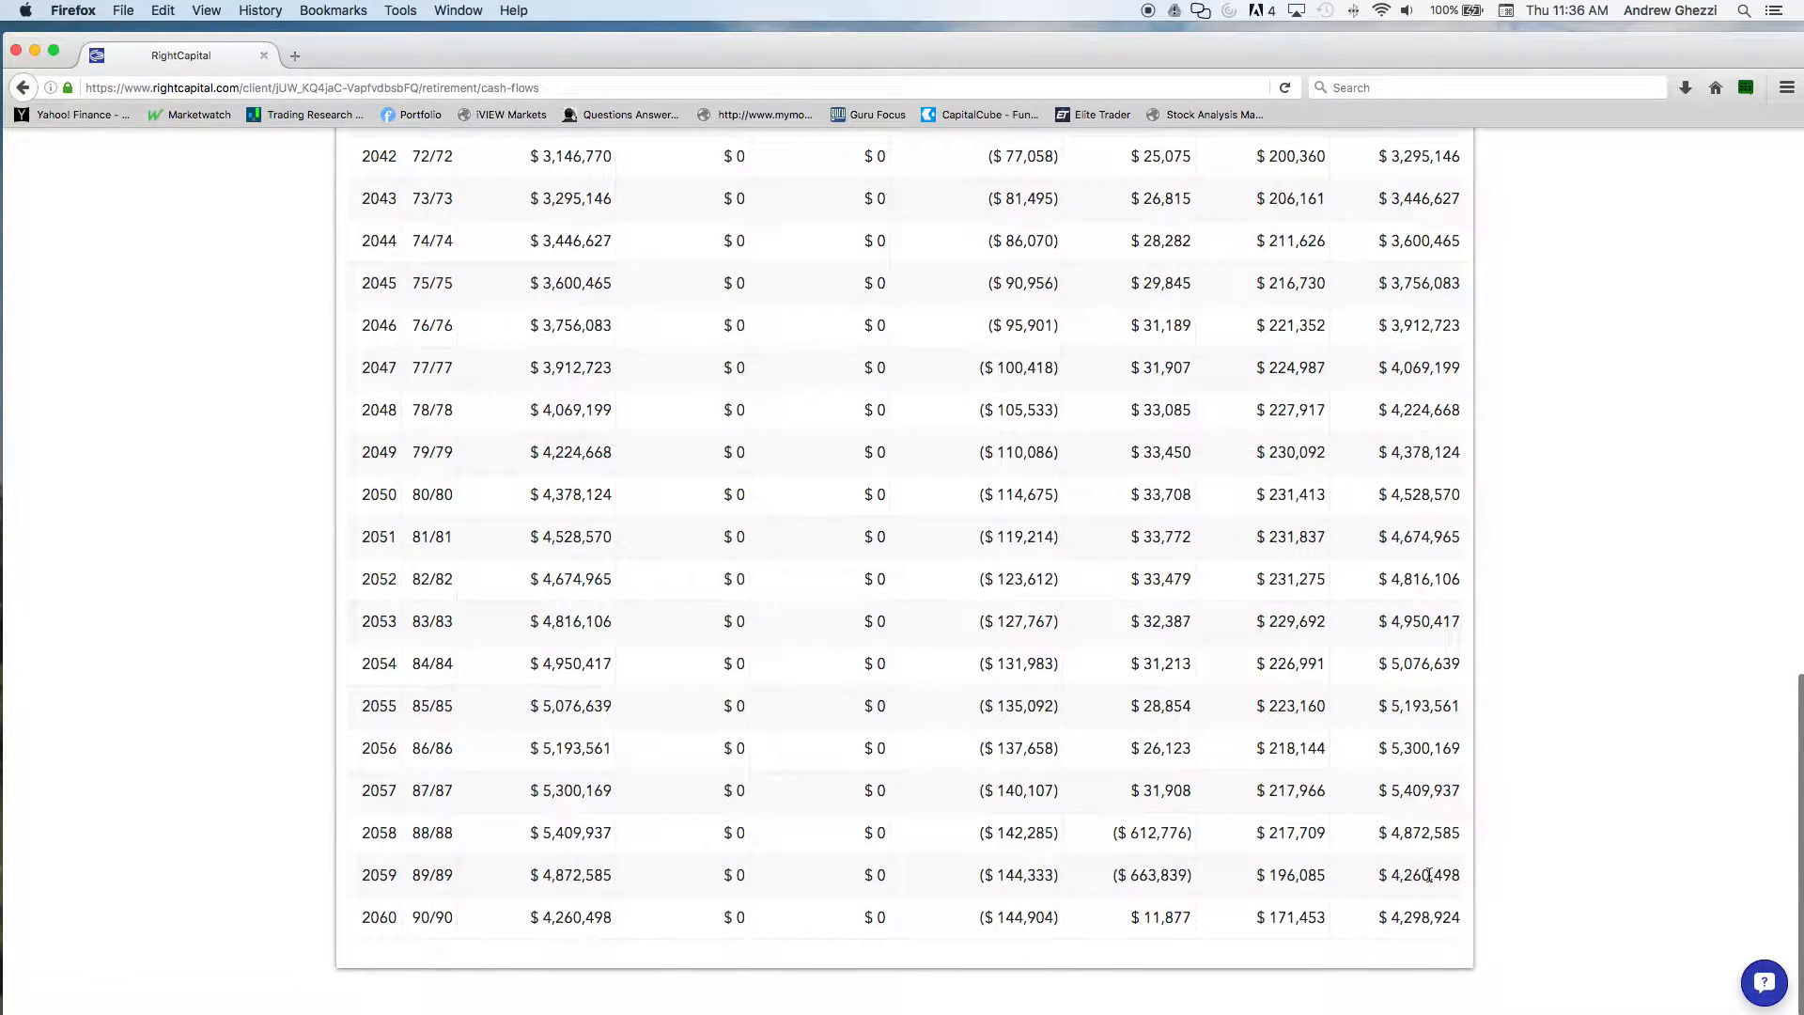
scroll(1213, 696, up, 15)
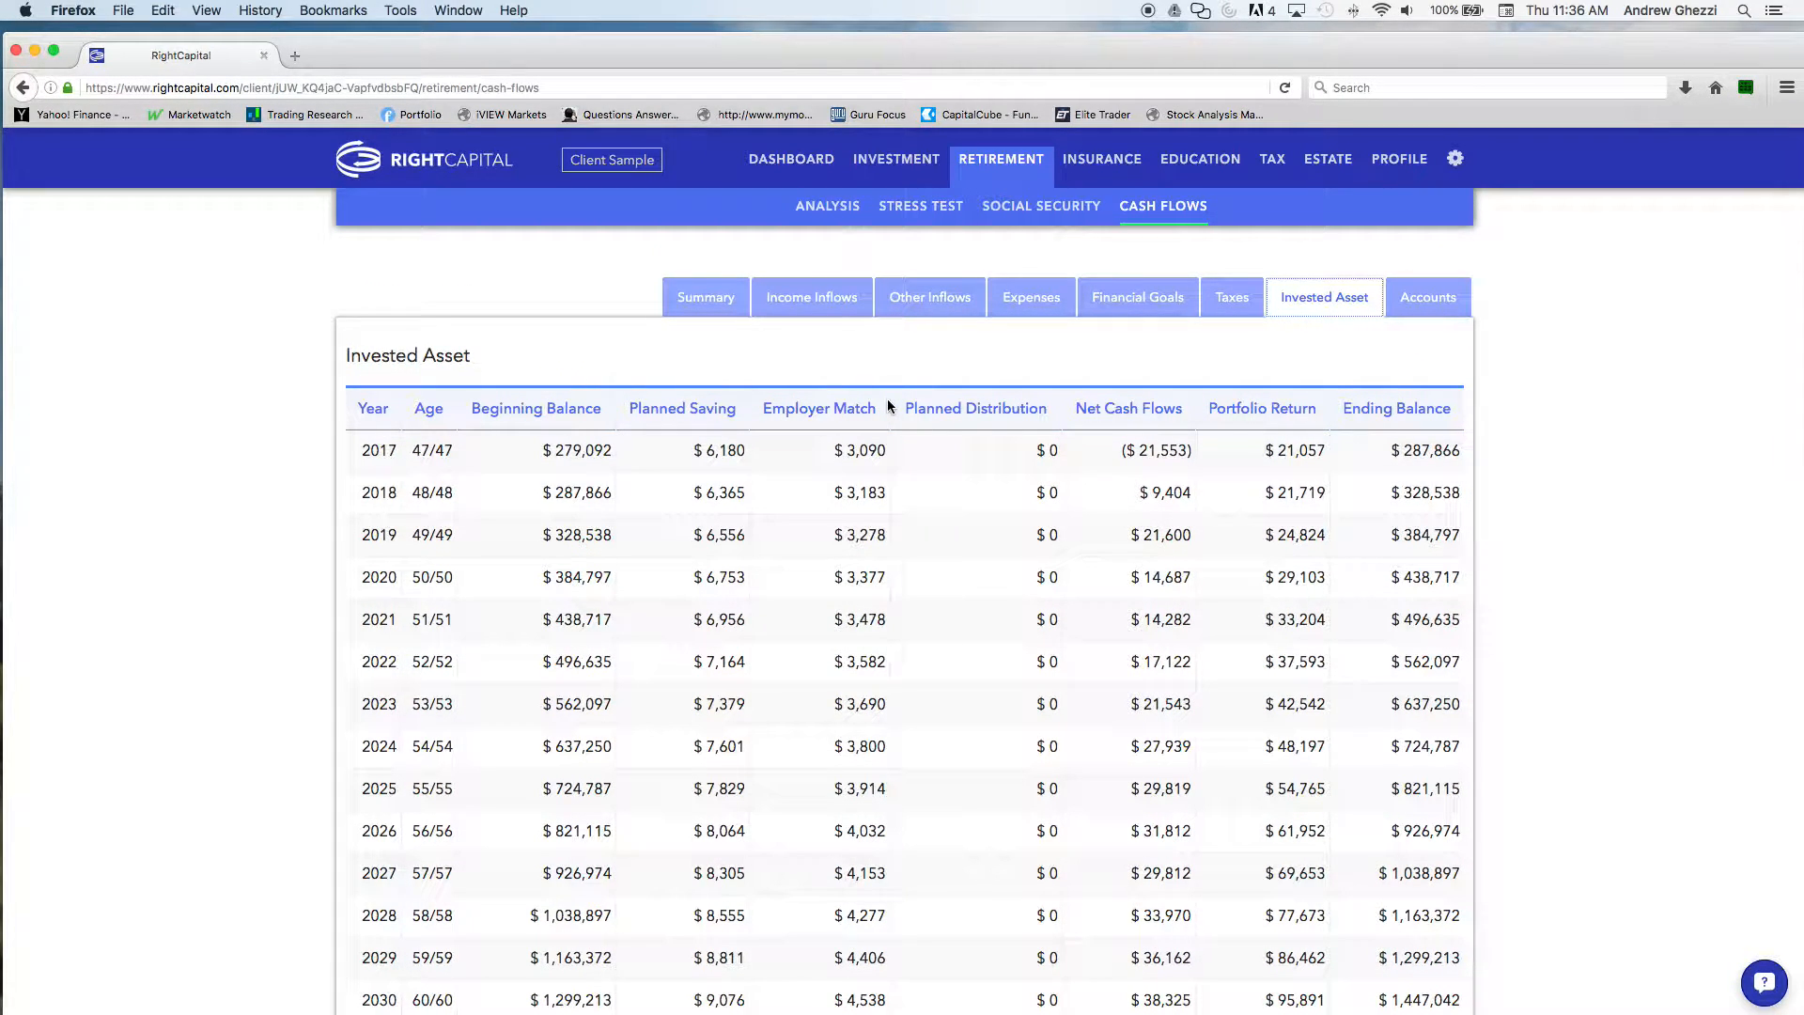
View the life insurance analysis with its proposed additional coverage options, and open the disability insurance analysis
click(1109, 171)
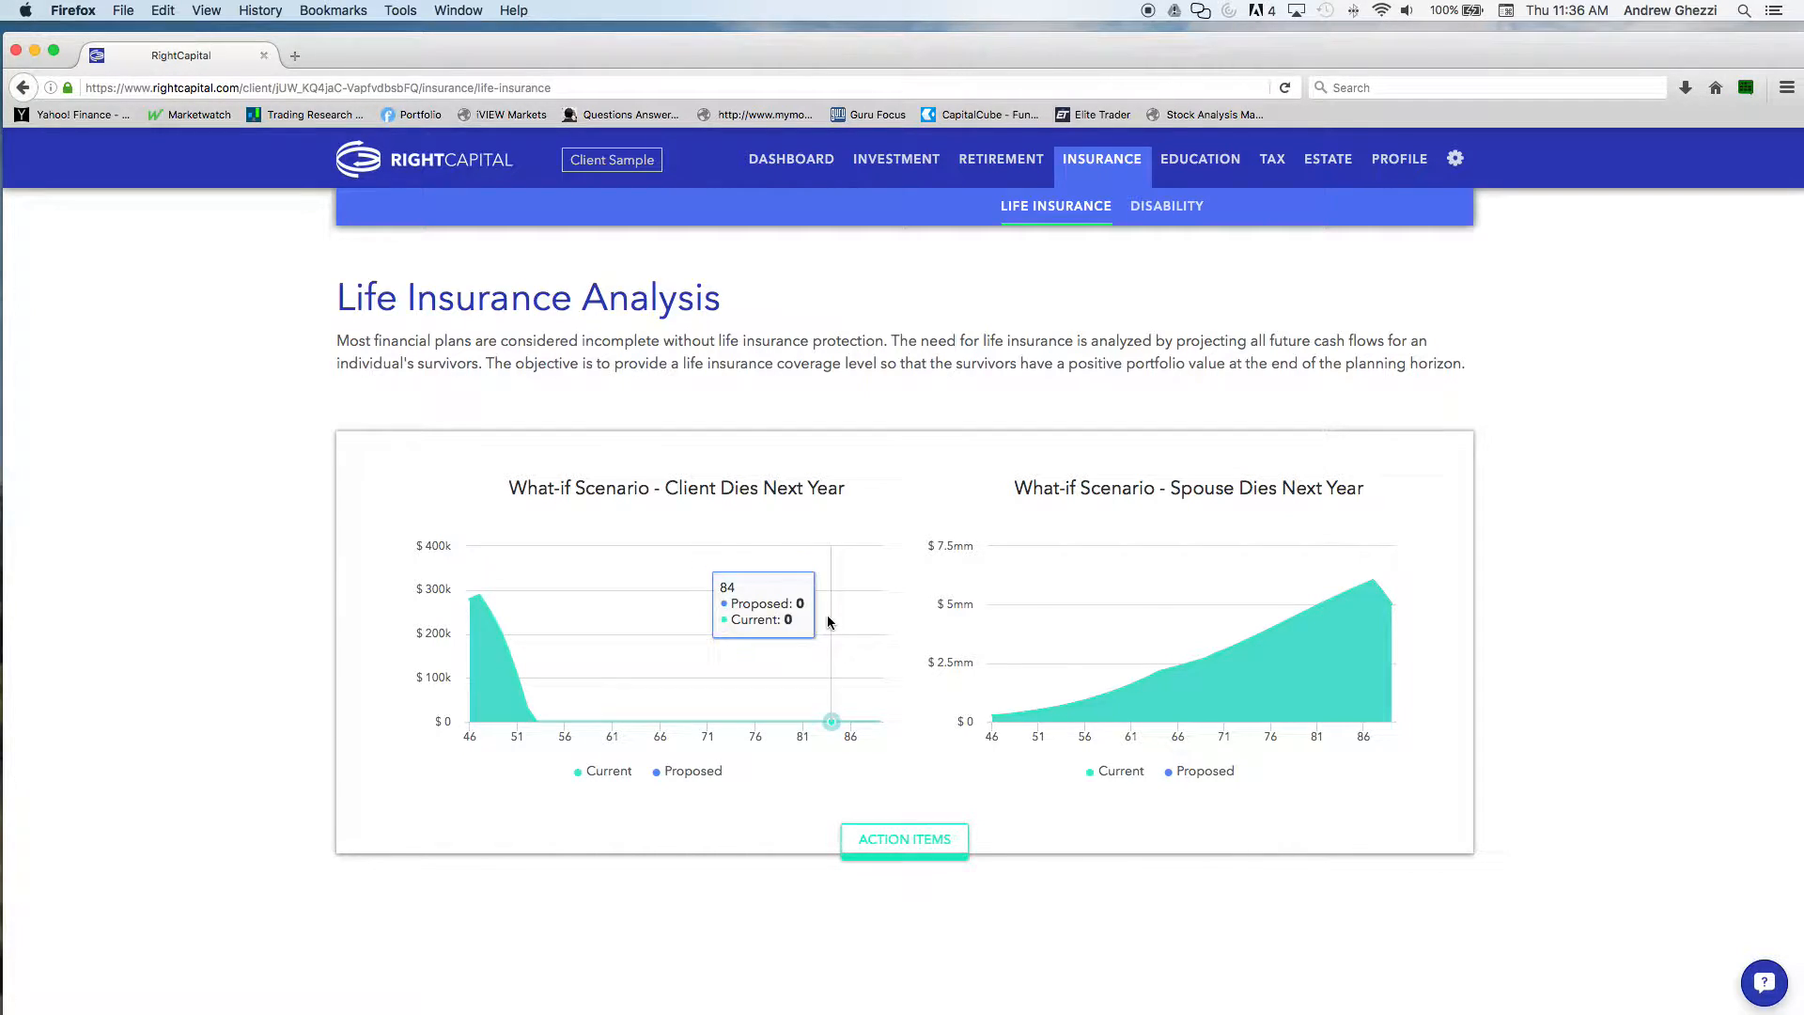
click(903, 846)
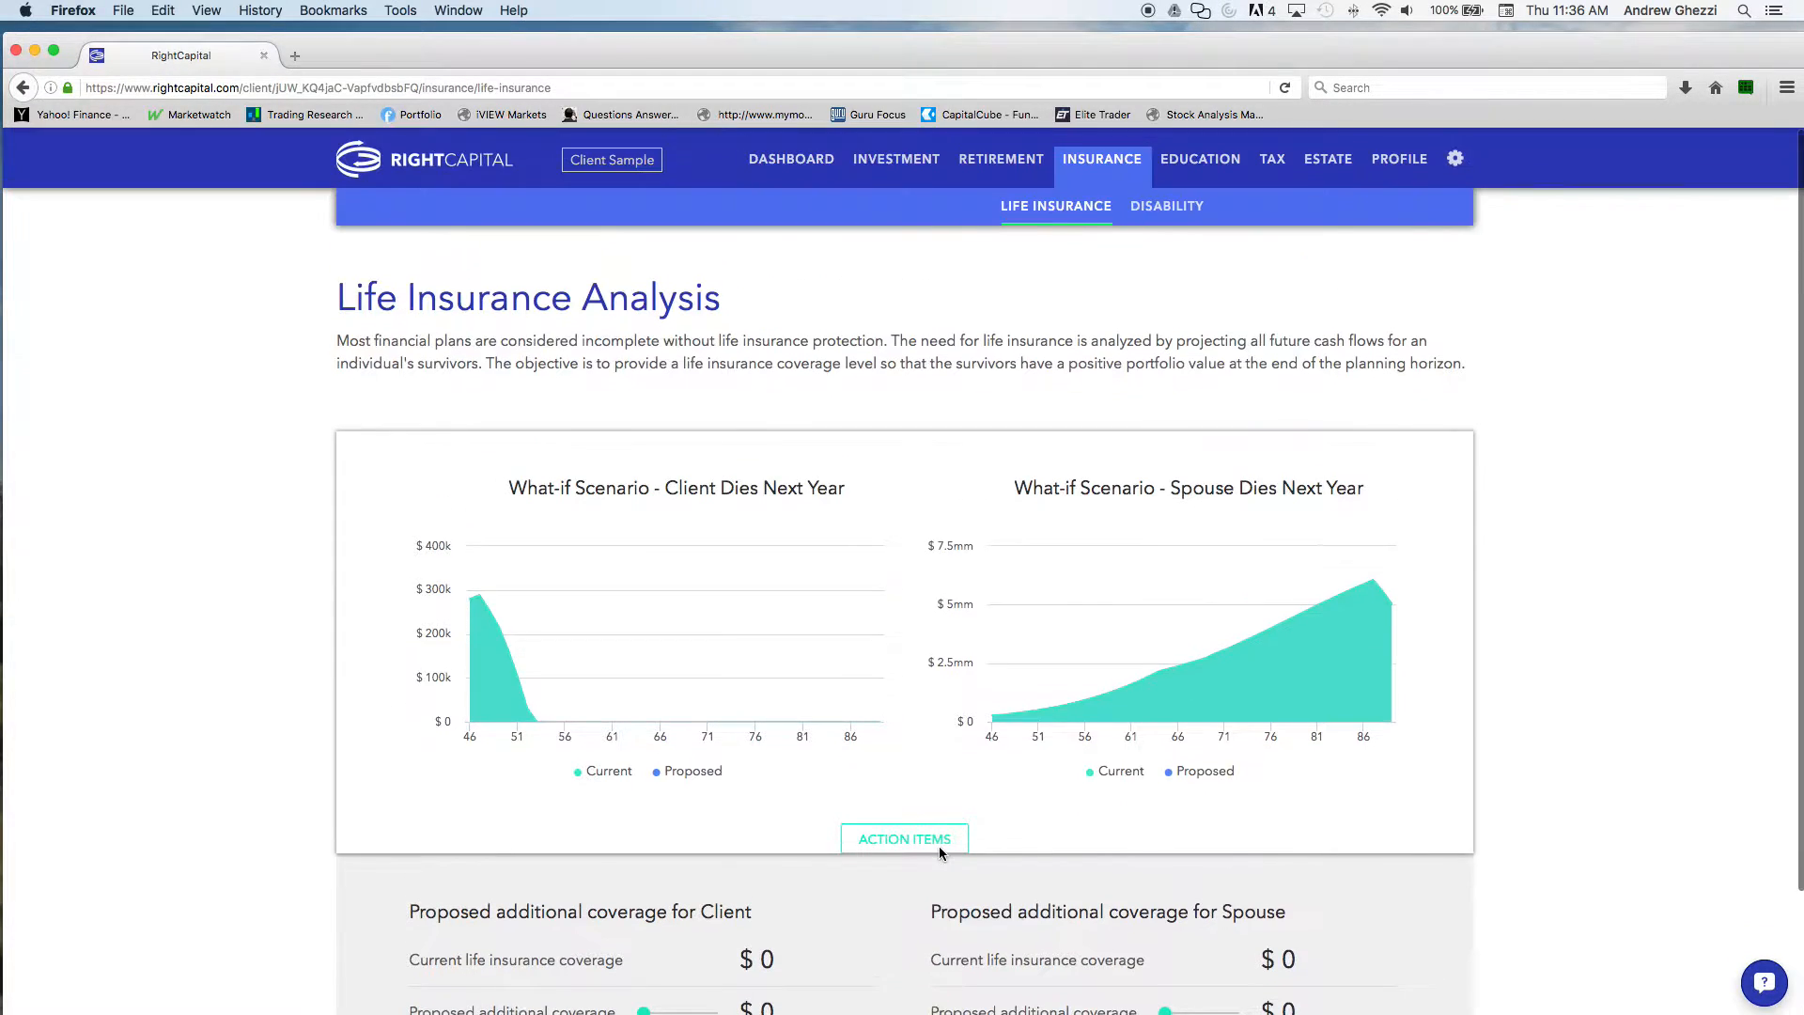
click(1182, 205)
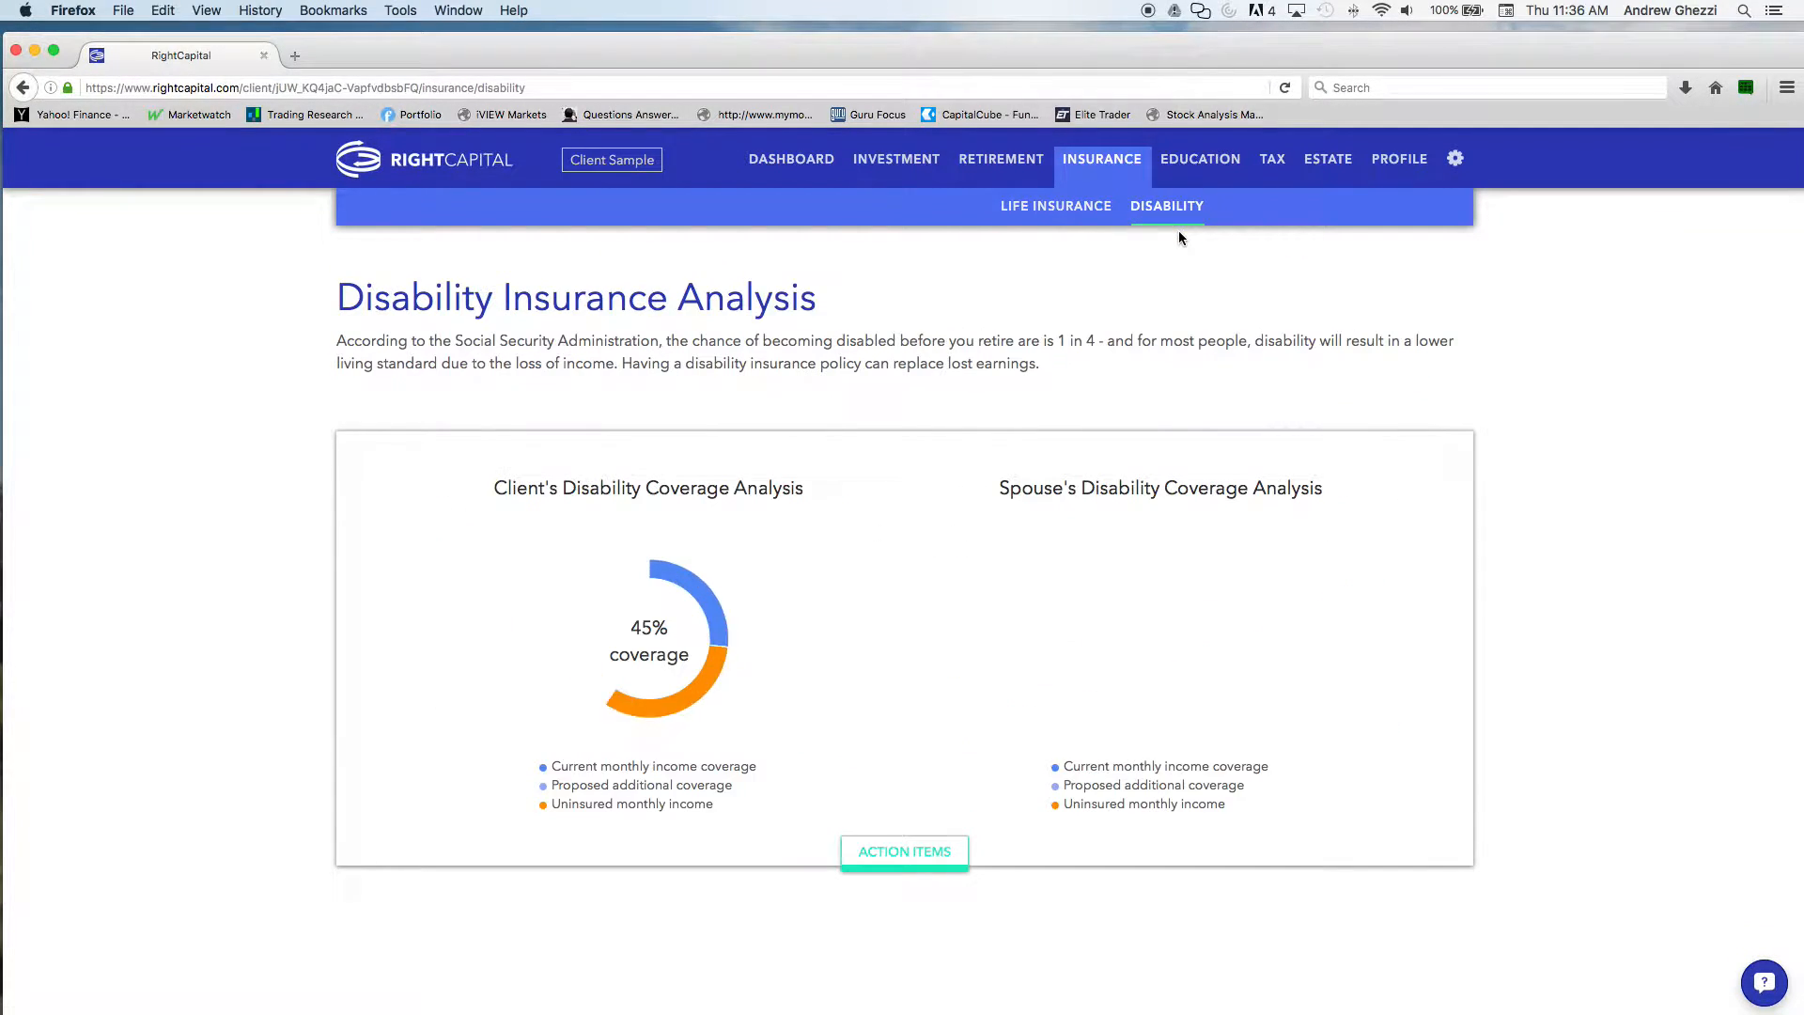
Open the college funding analysis and set the child's annual contribution to $8,000 in the action items
click(1206, 167)
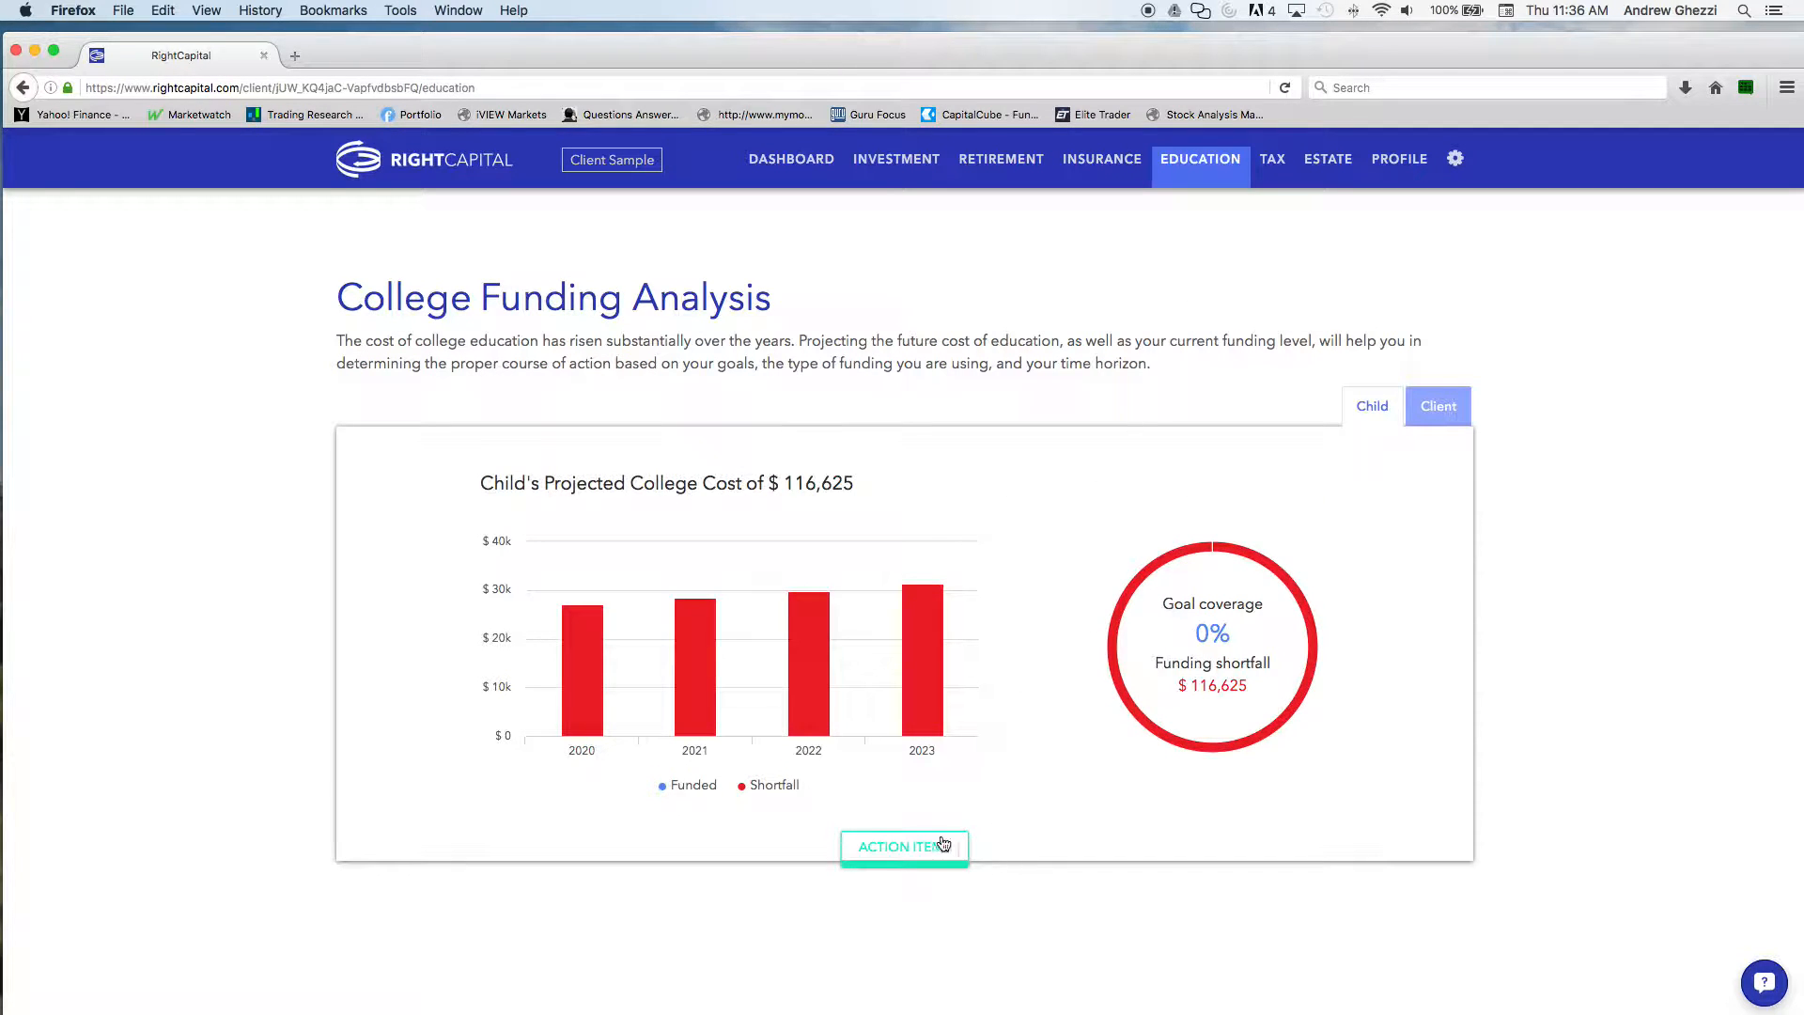
click(954, 843)
click(655, 814)
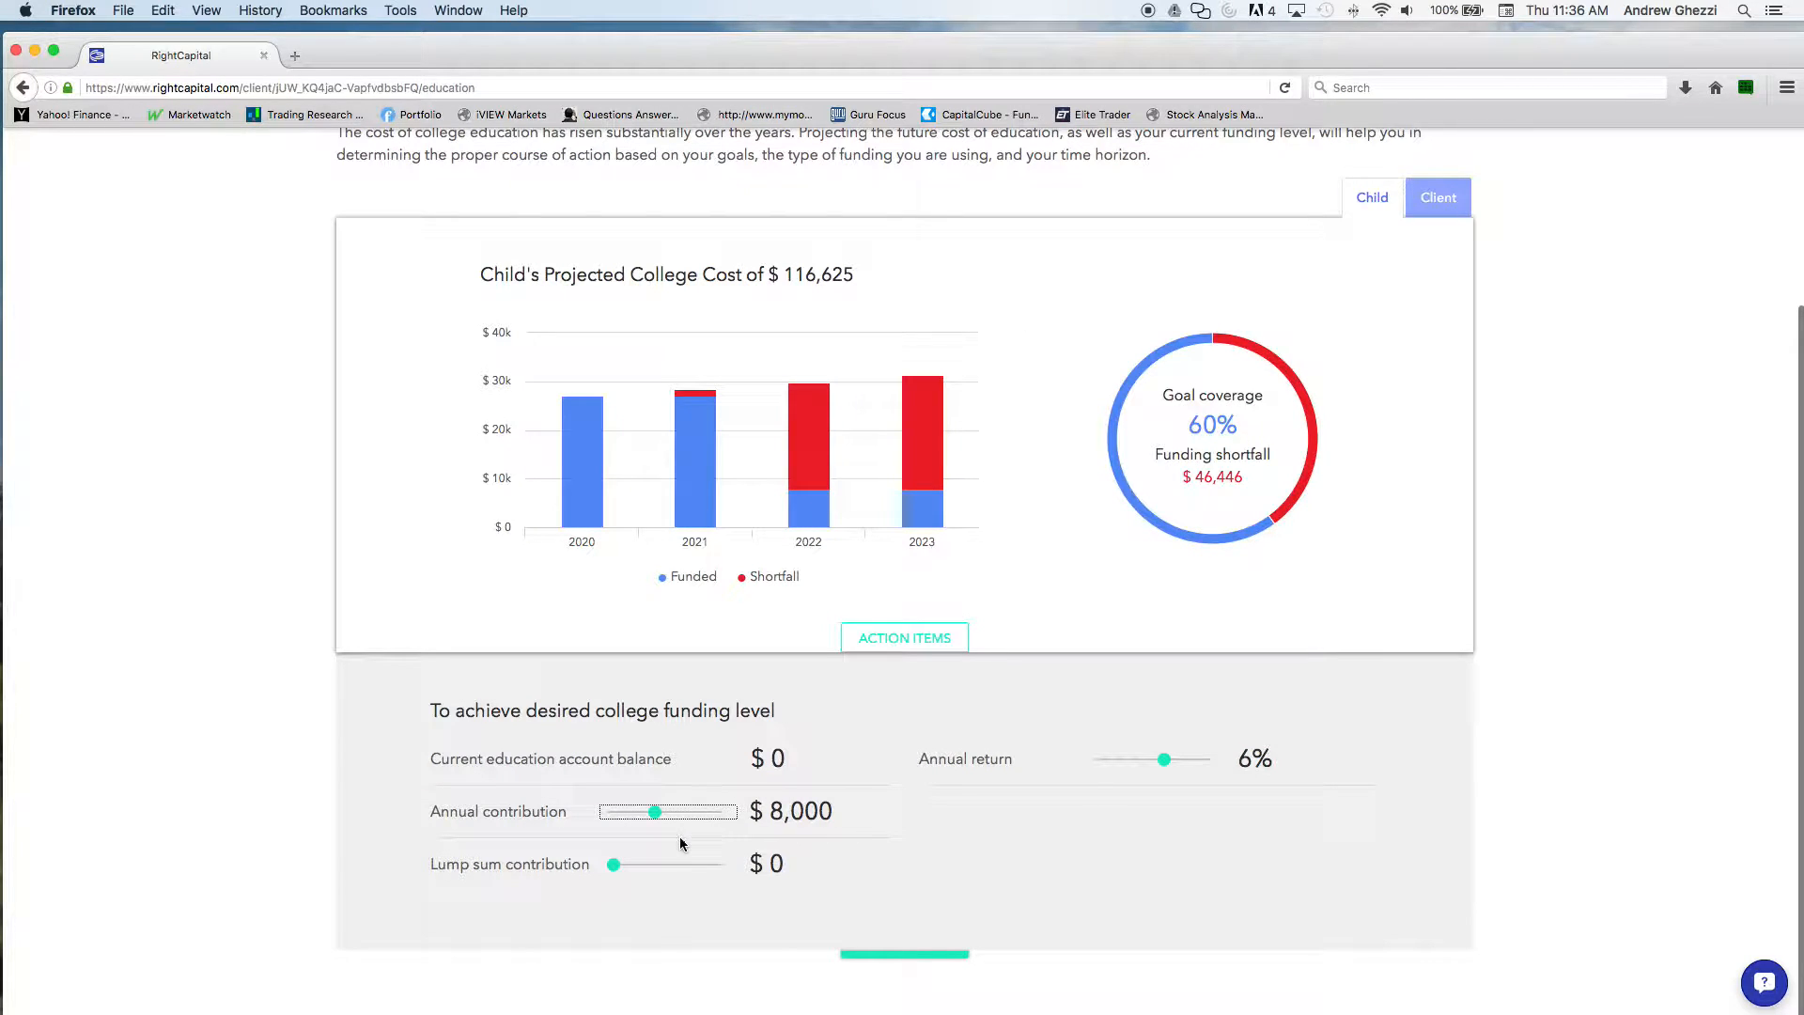
Try a lump sum contribution of $23,000 in the child's college funding plan and set it back to $0
click(637, 864)
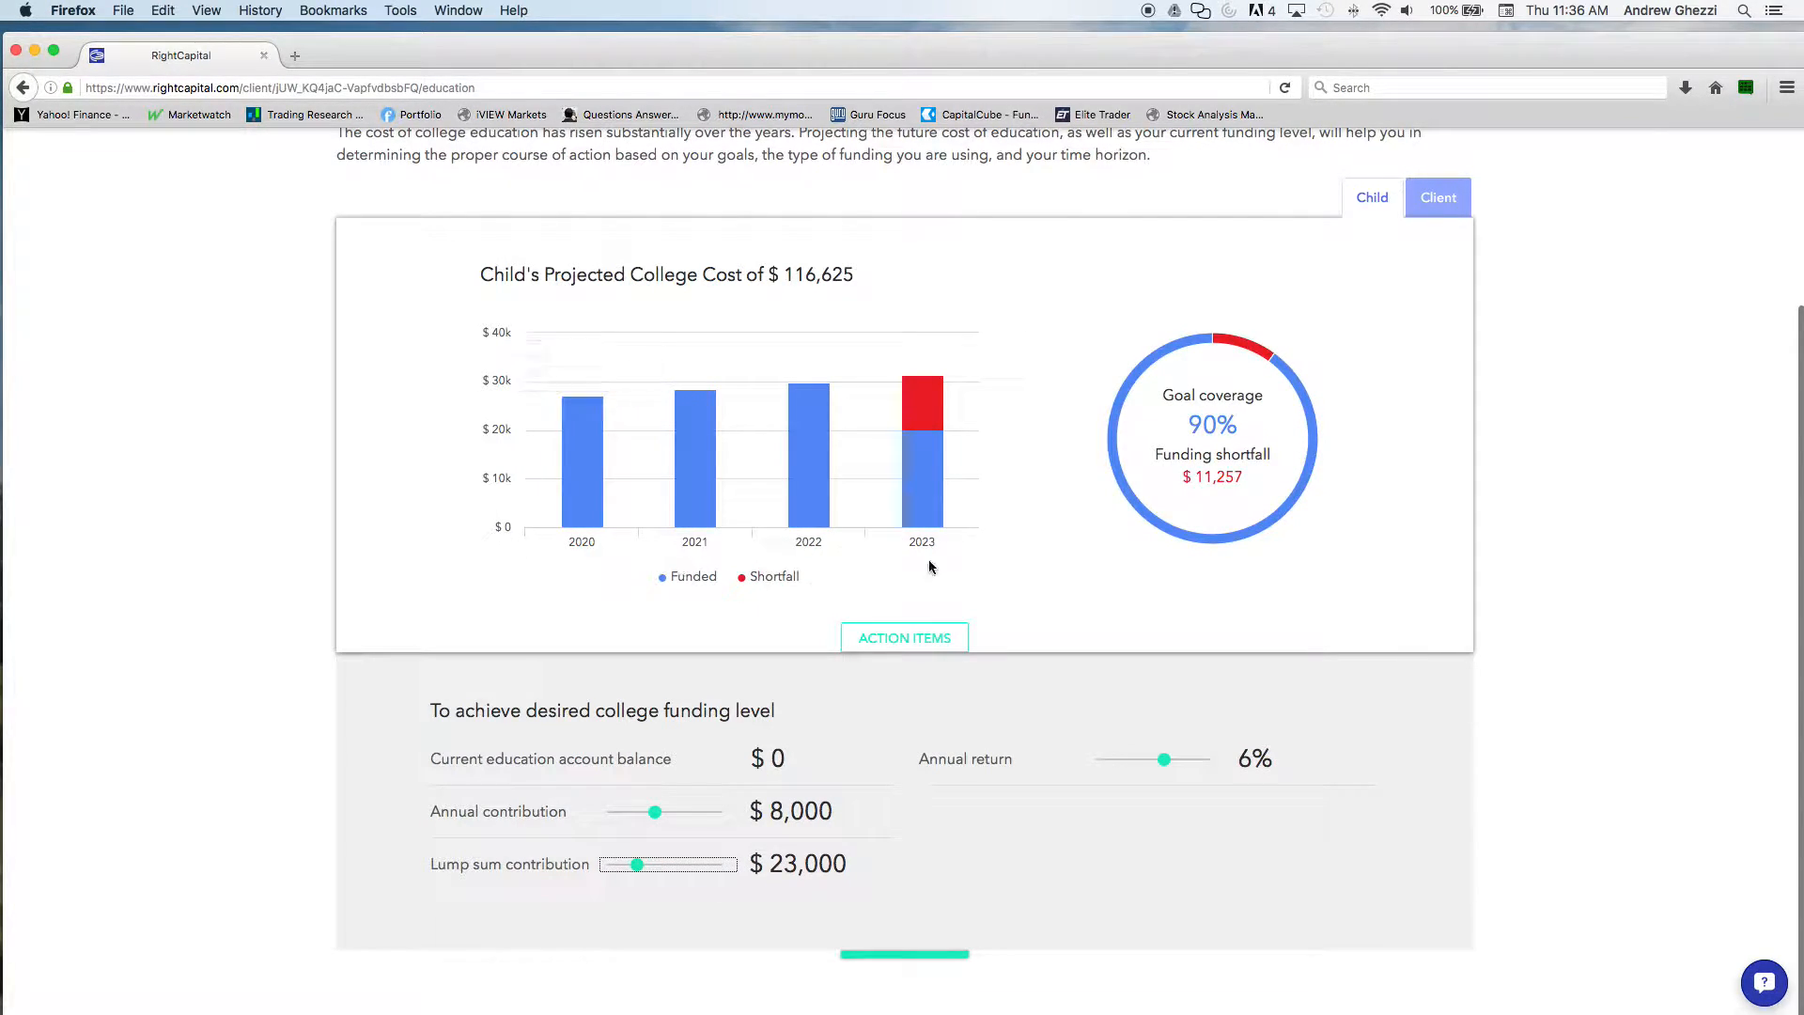
mouse_move(945, 435)
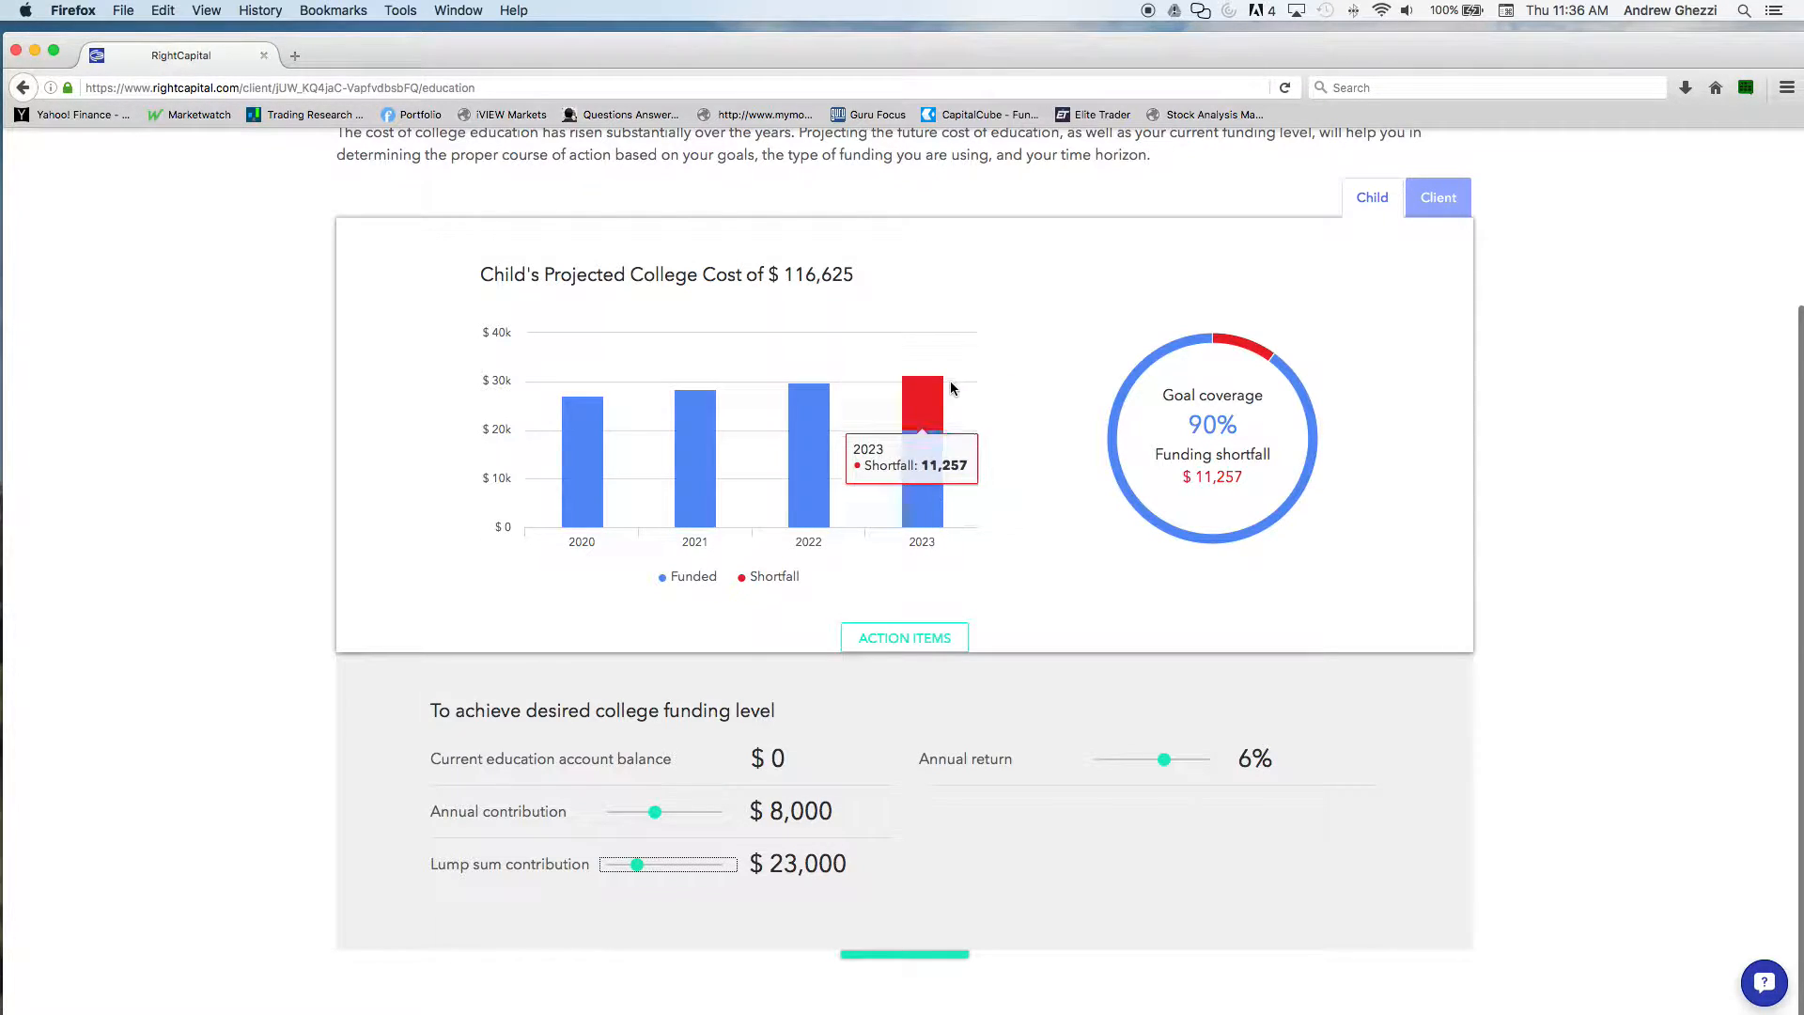
drag(637, 865, 612, 864)
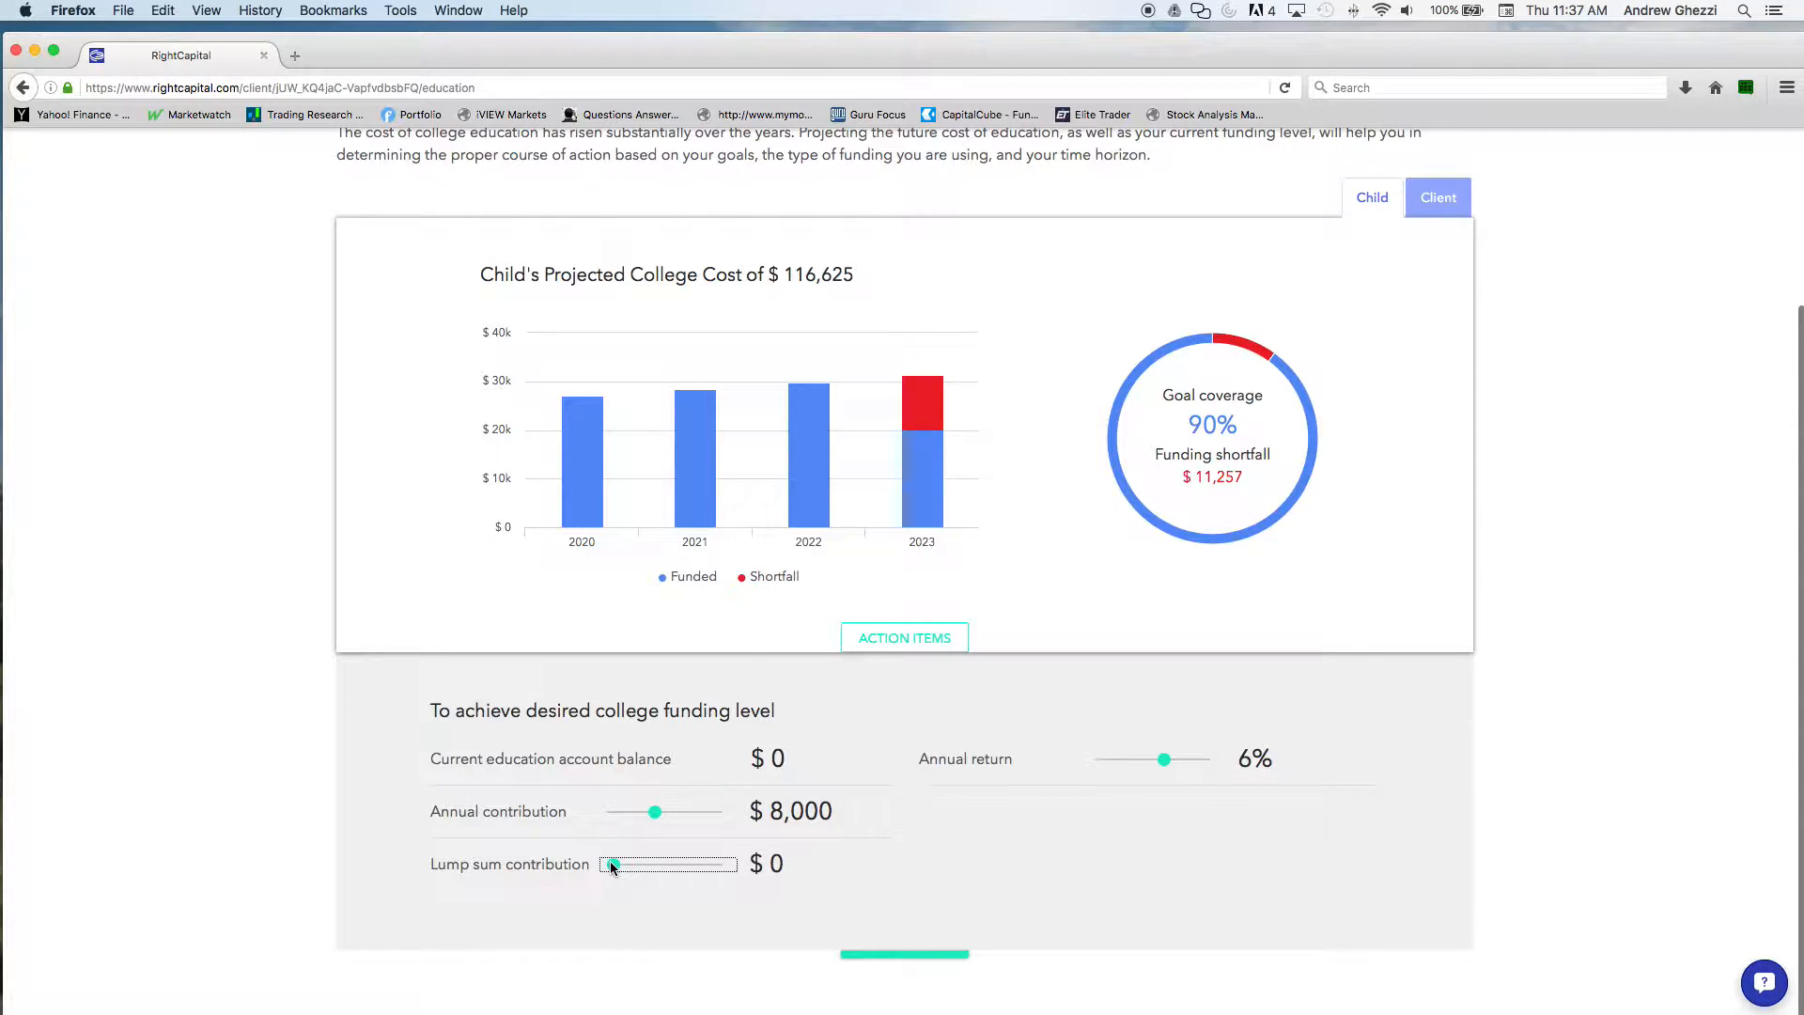
mouse_move(558, 523)
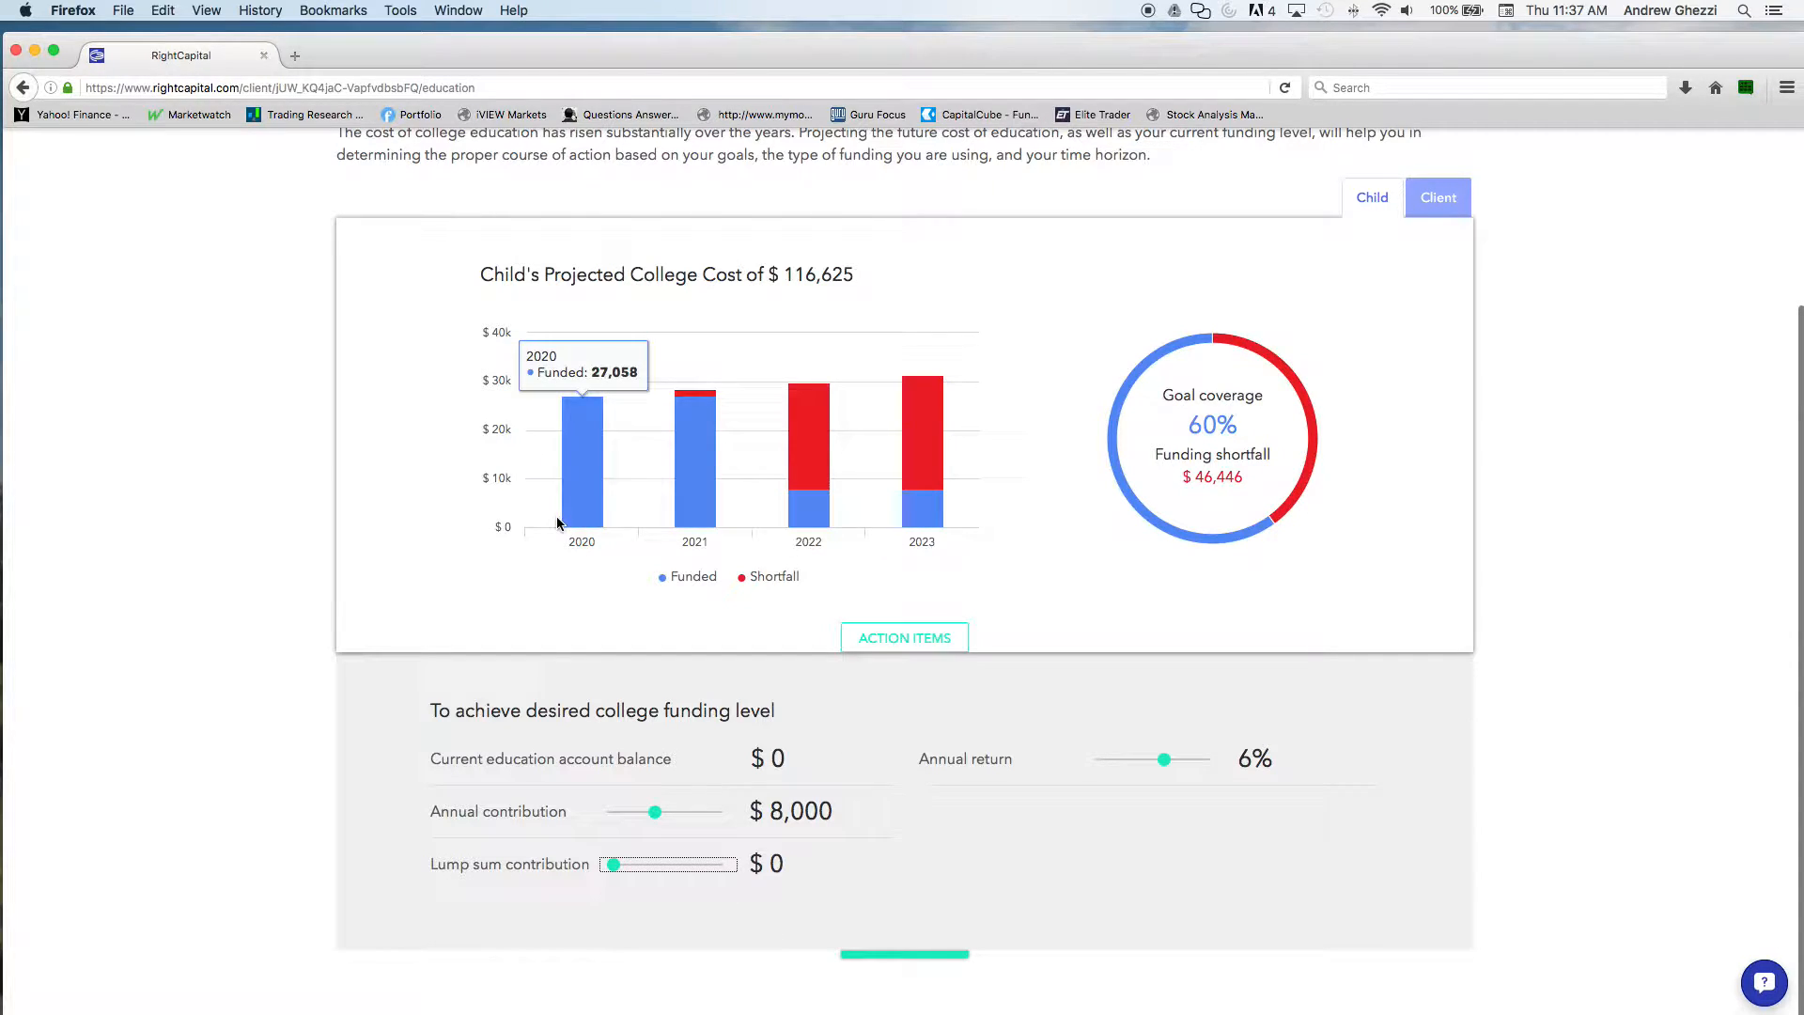
scroll(978, 556, up, 3)
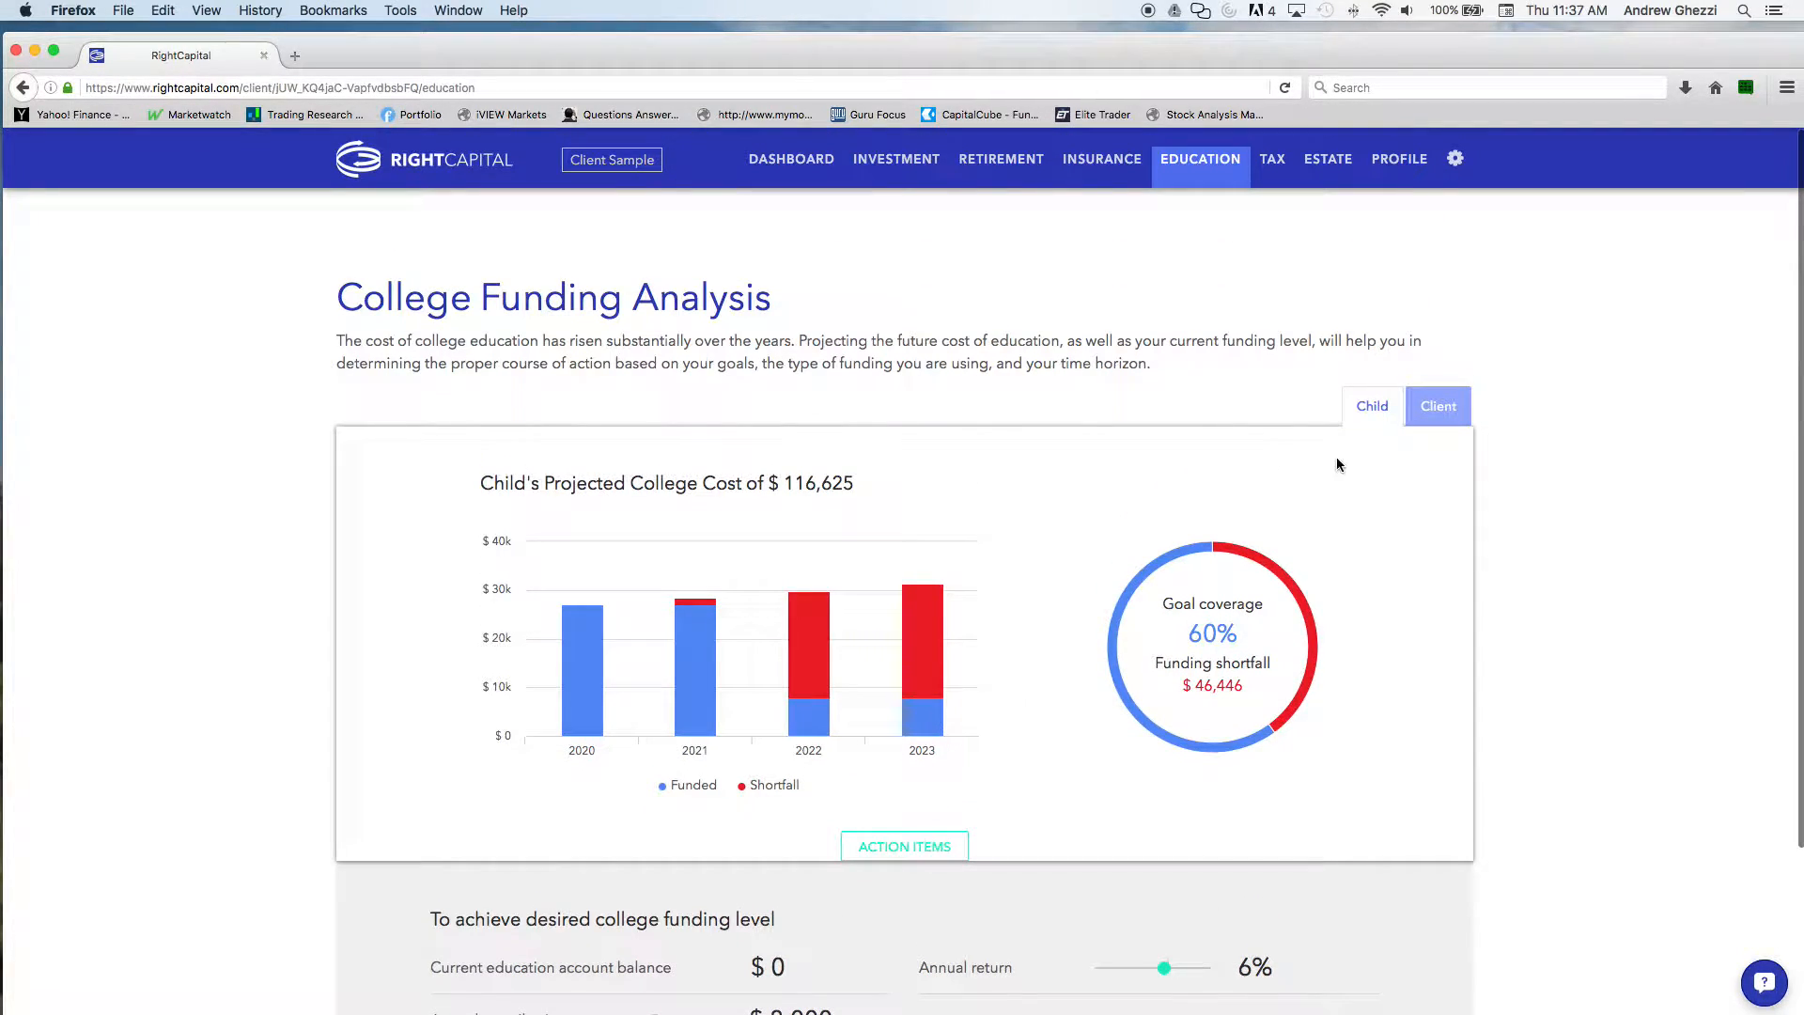
Show the client's own college funding analysis, set the annual contribution to about $7,300 and add a lump sum contribution
click(1421, 414)
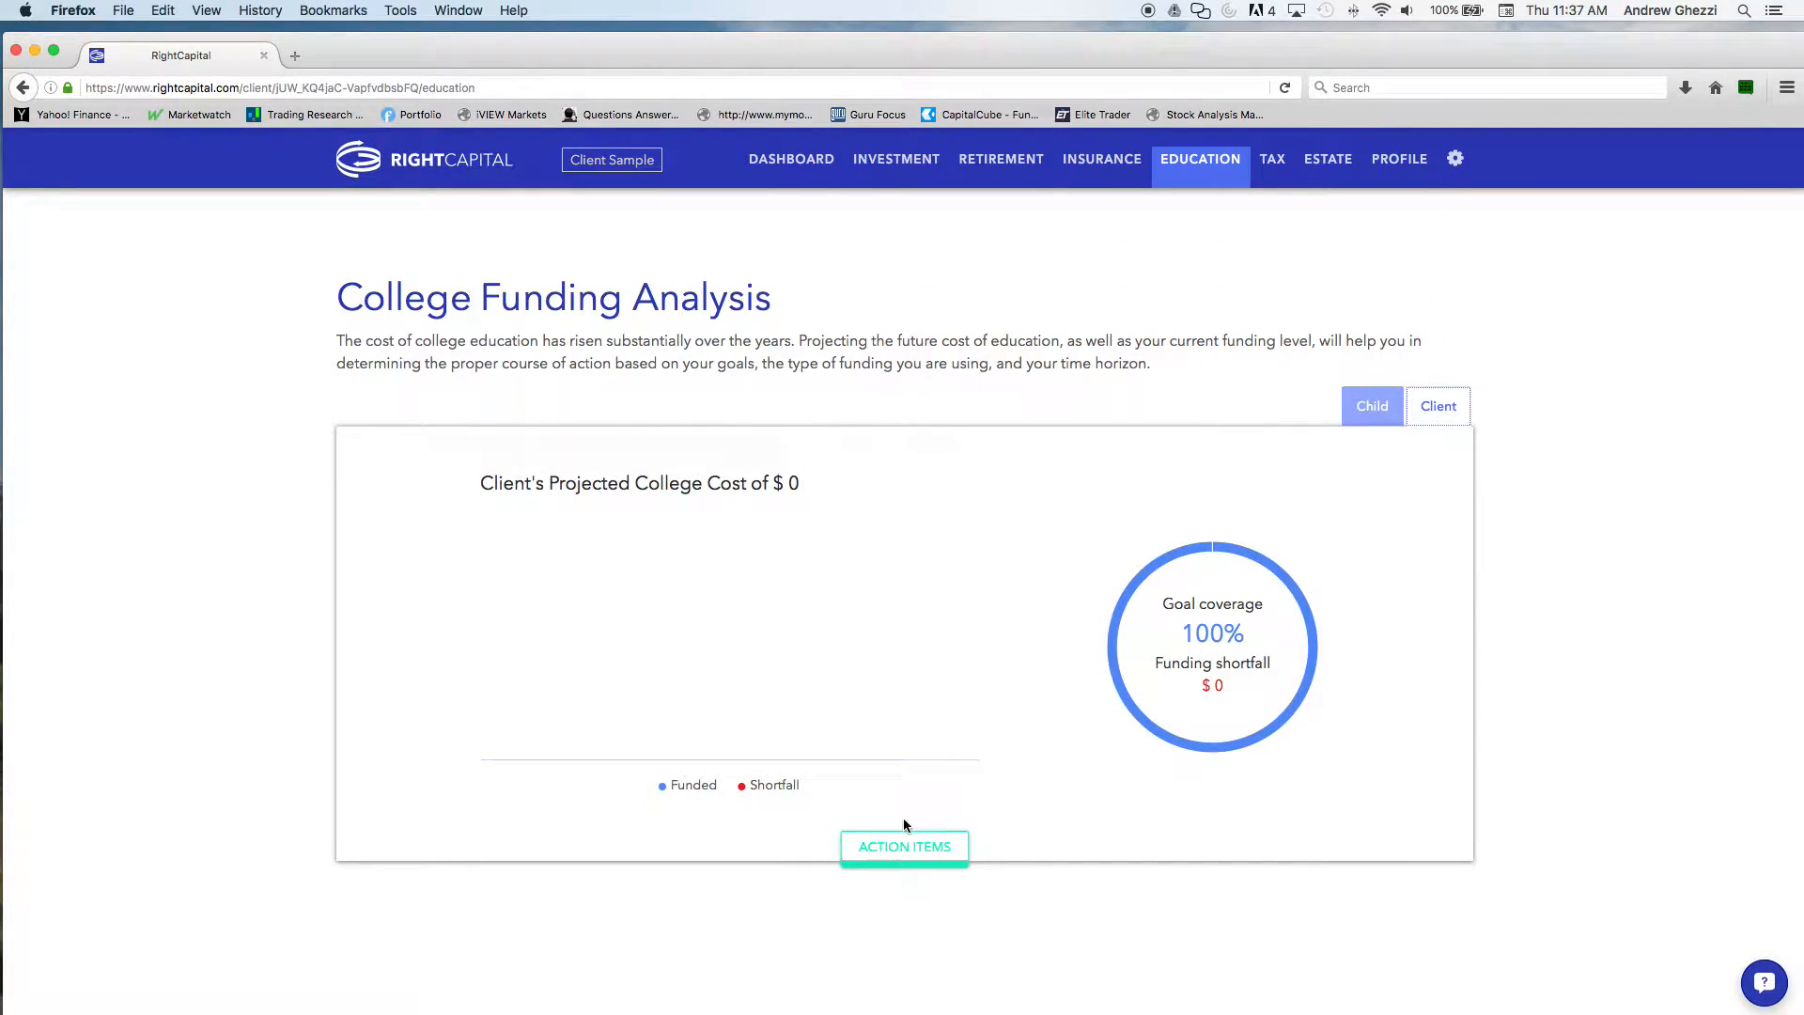
click(907, 835)
scroll(780, 819, down, 3)
click(651, 814)
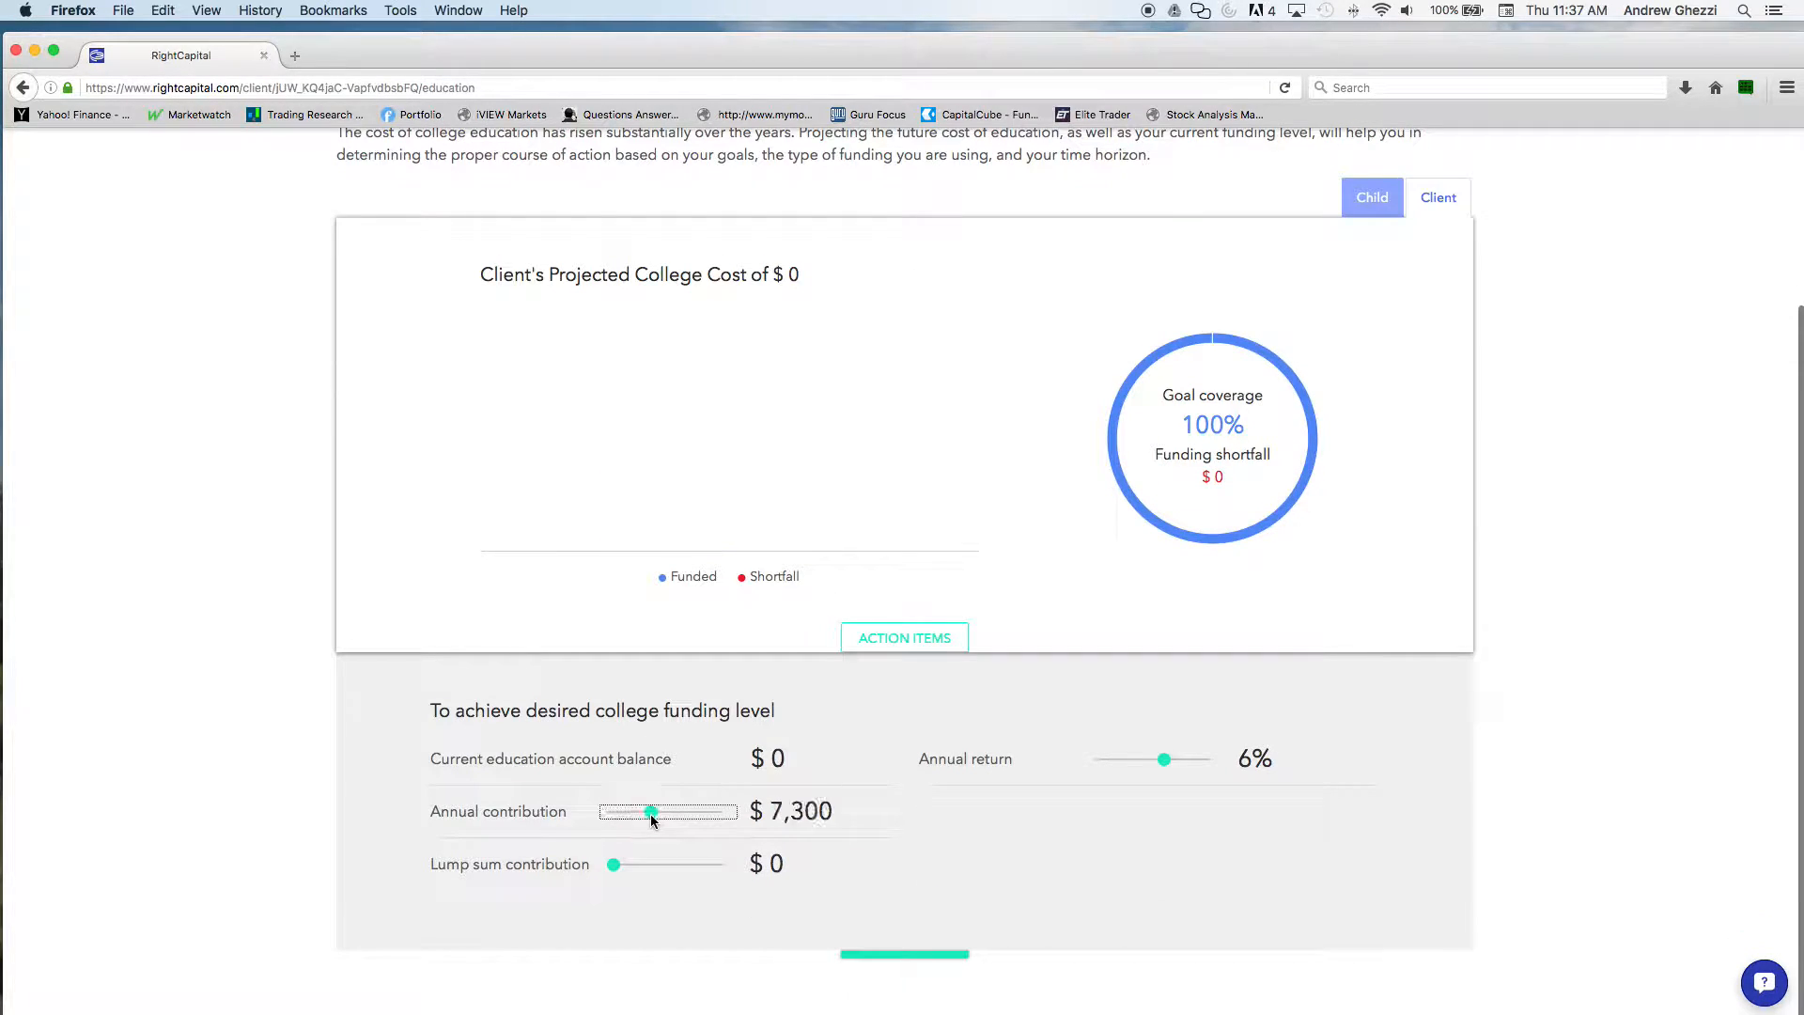
click(664, 861)
scroll(905, 826, up, 3)
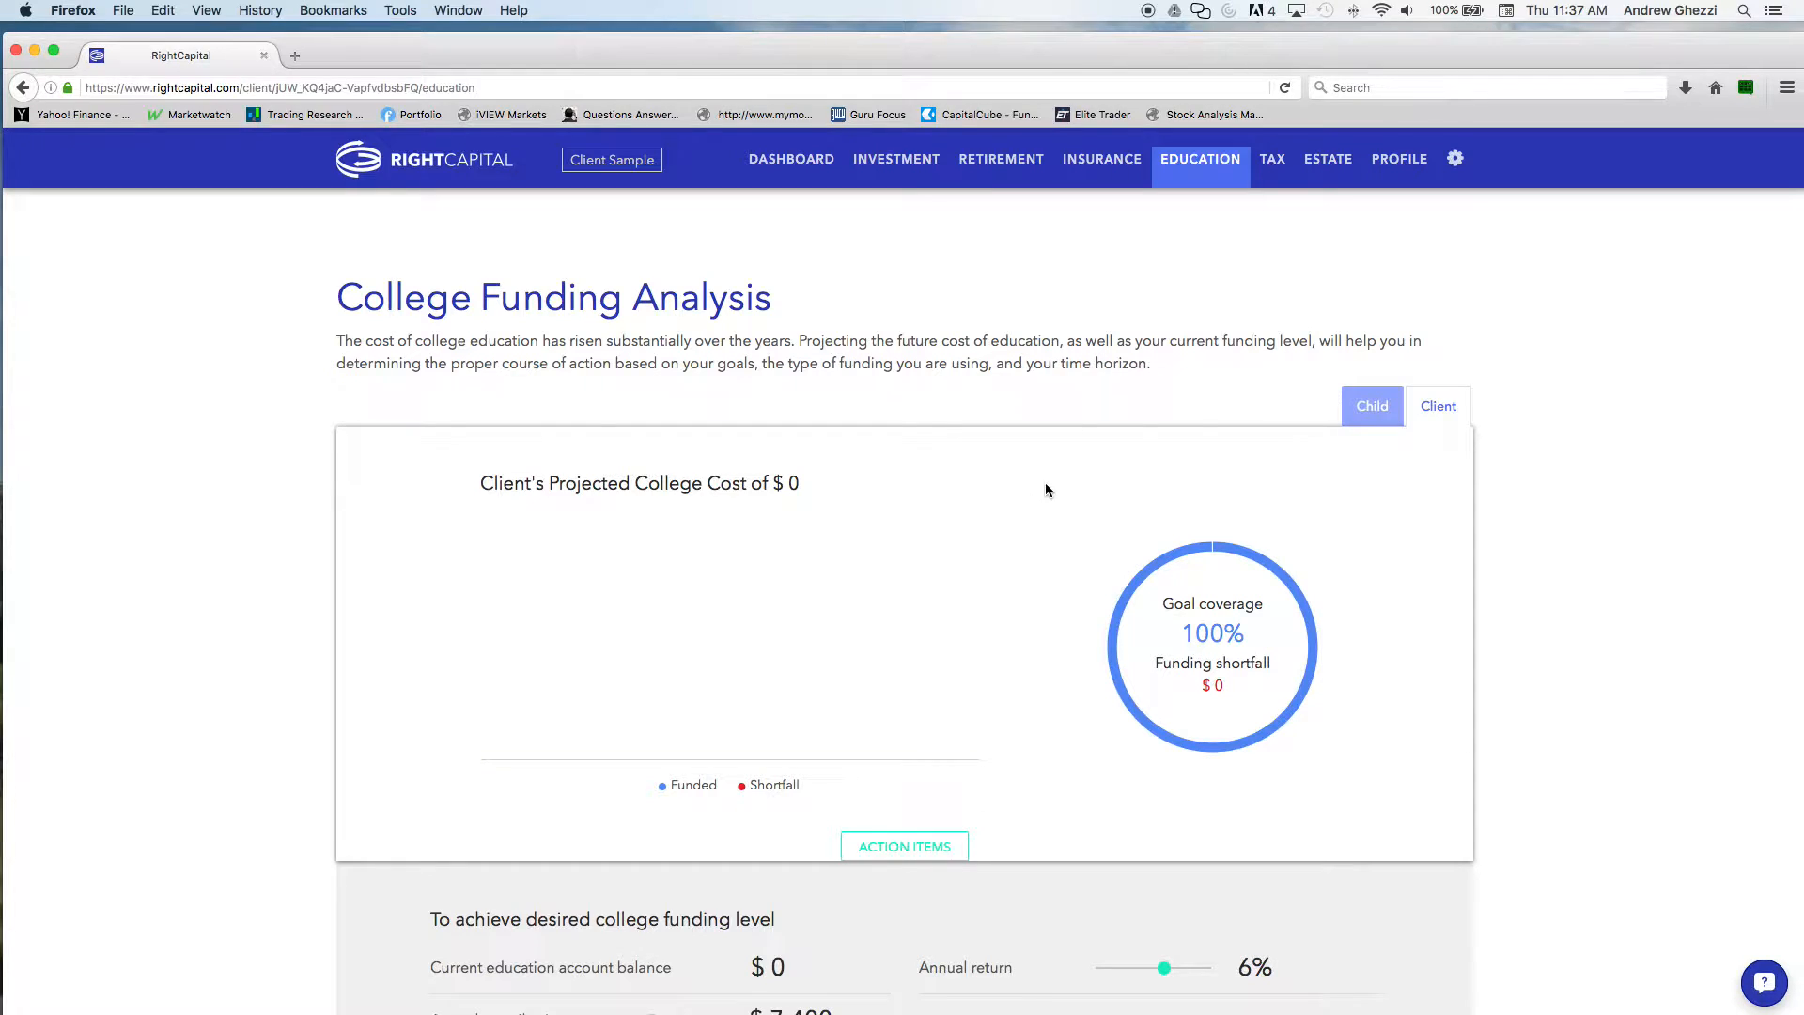
Open the tax estimate and inspect the estimated effective tax rates at age 60
click(1274, 165)
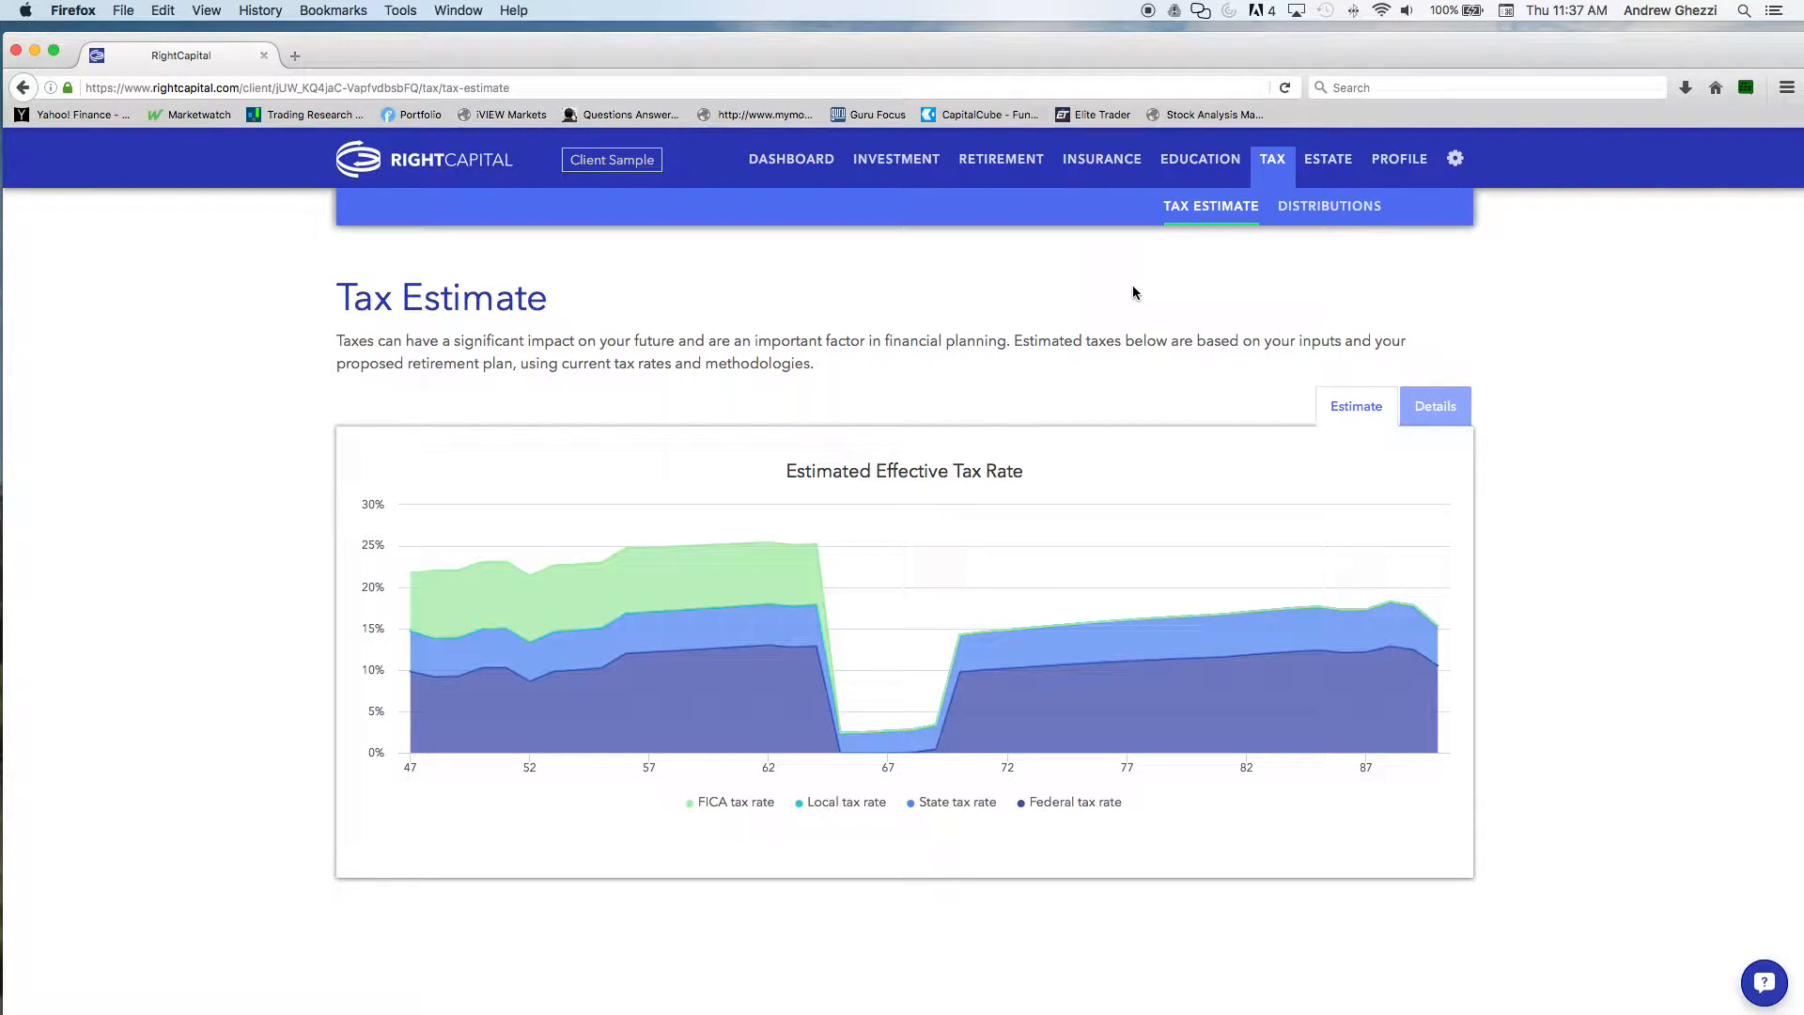
mouse_move(733, 523)
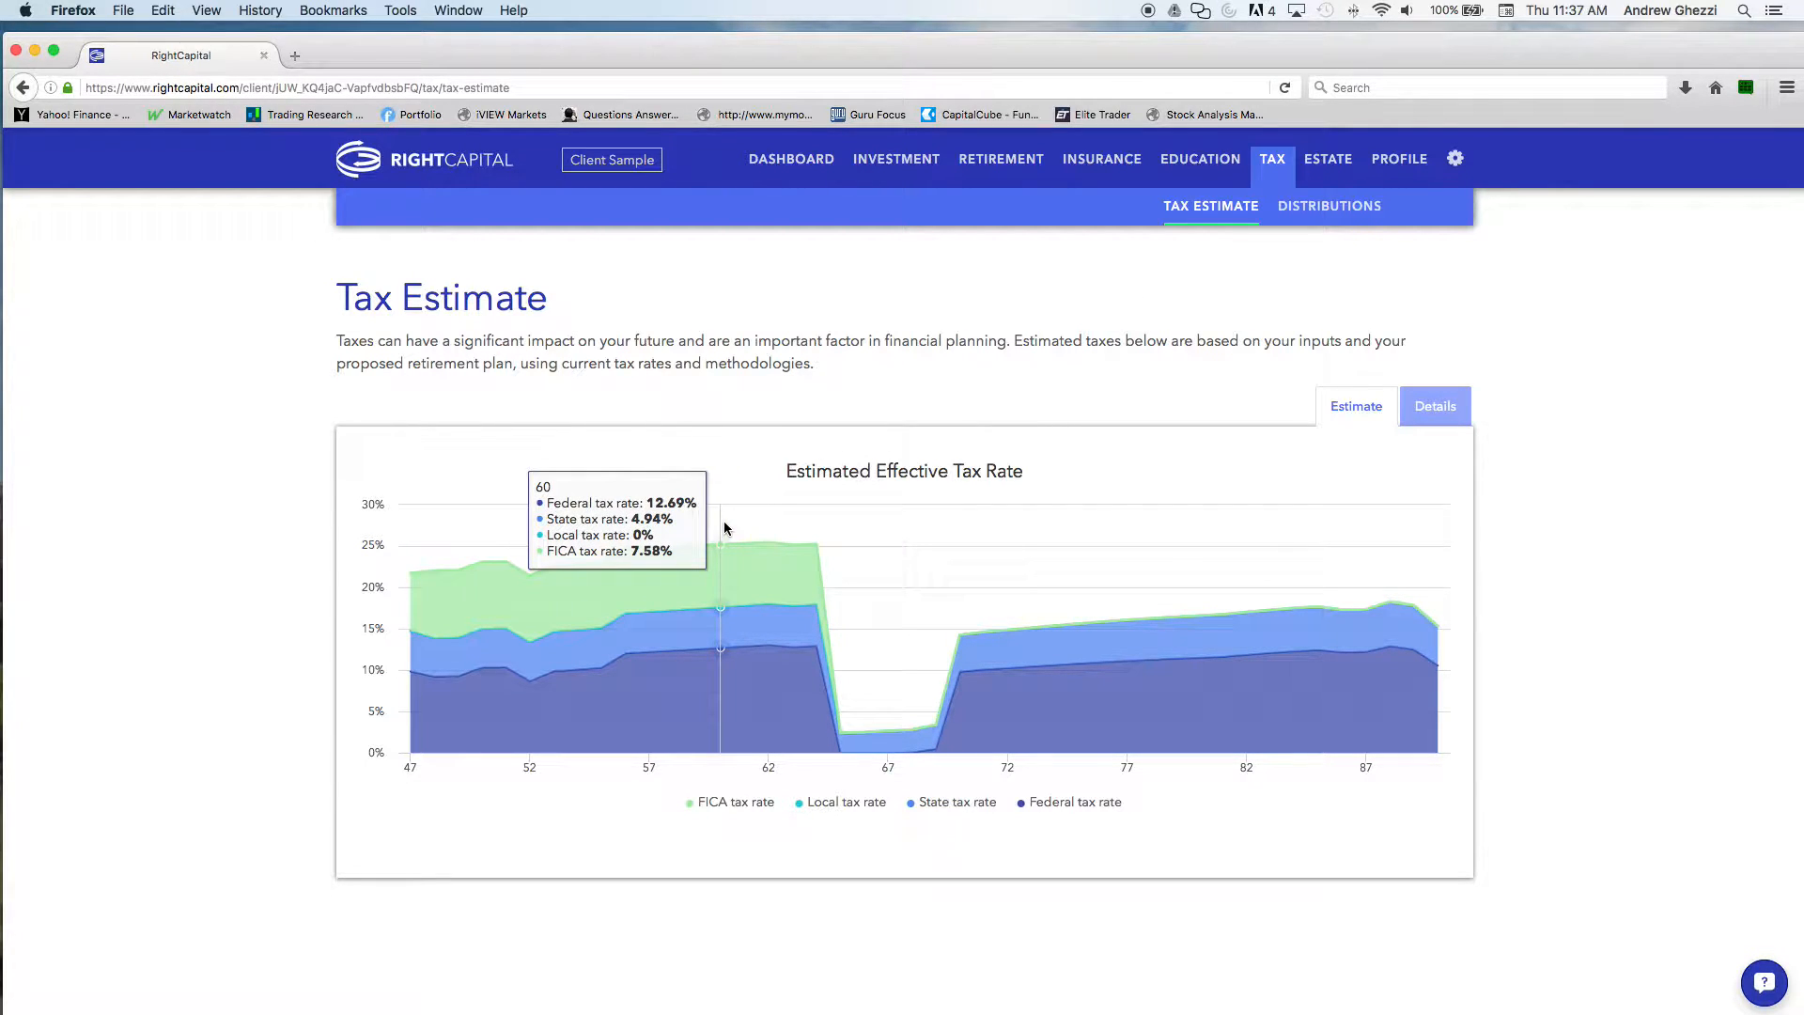
In the proposed retirement plan, set education goals to 52% and retirement expense to $11,300, and refresh the analysis
click(1001, 159)
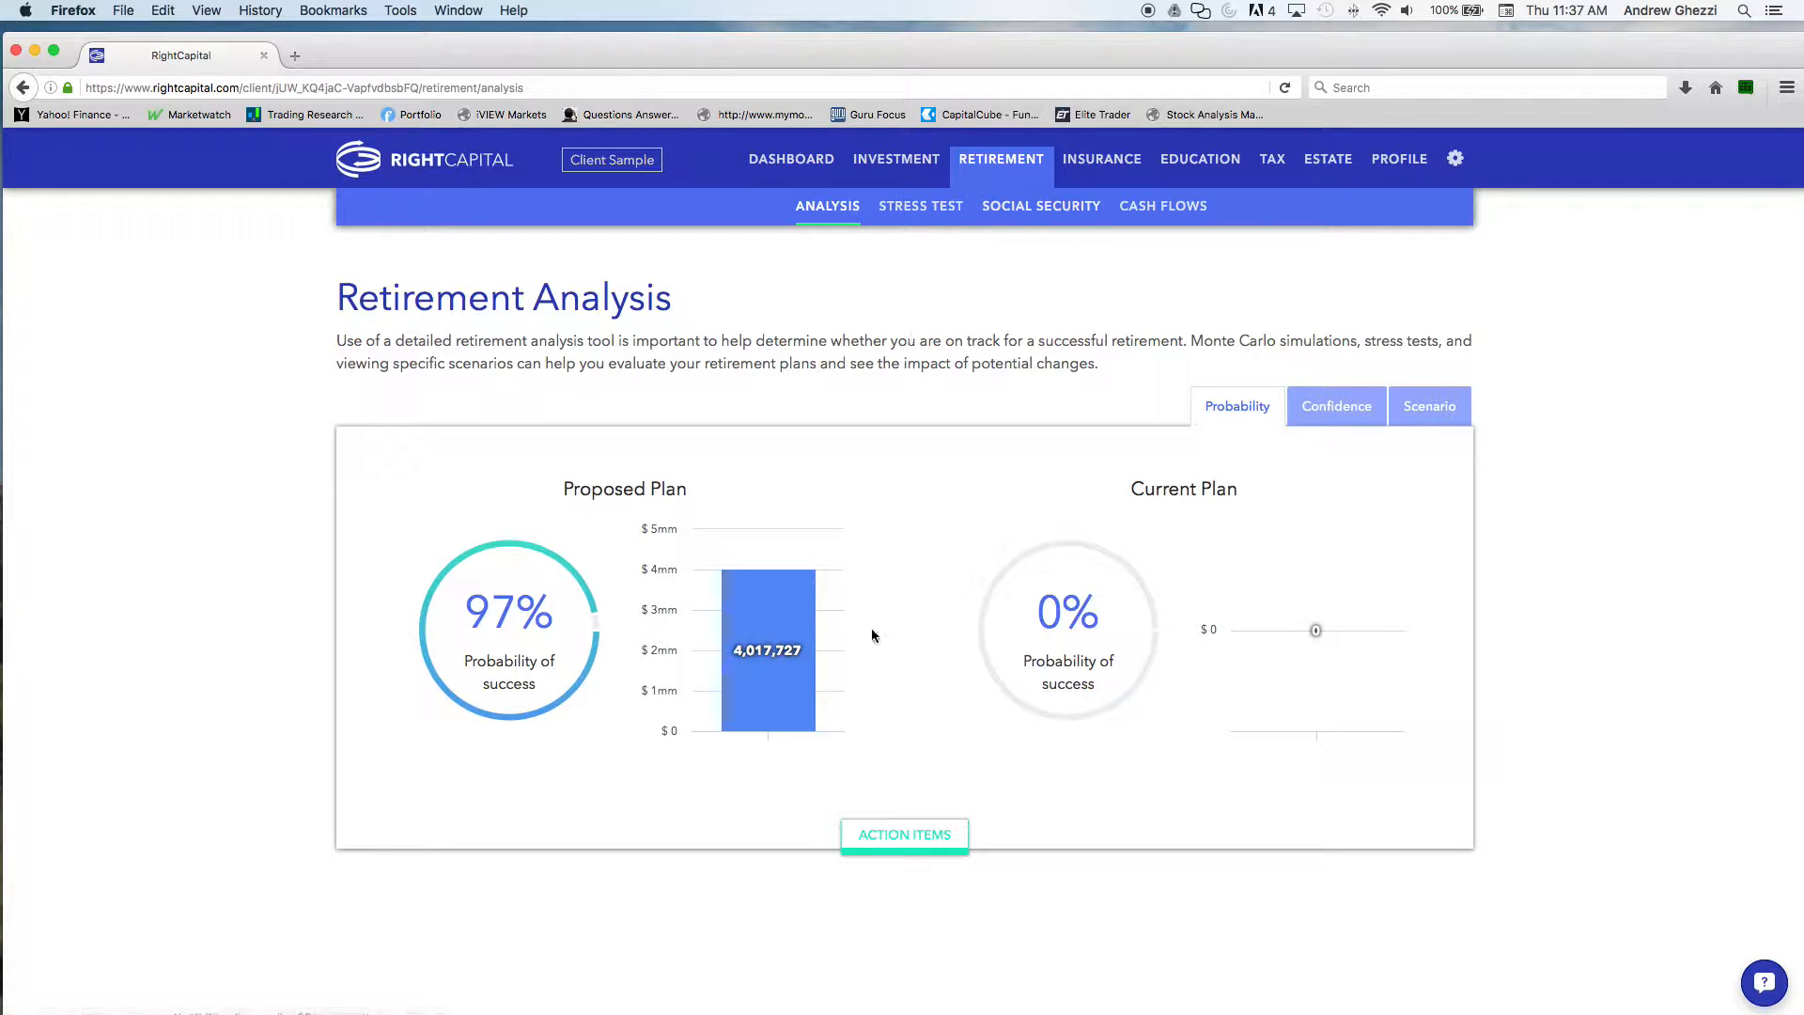
click(907, 843)
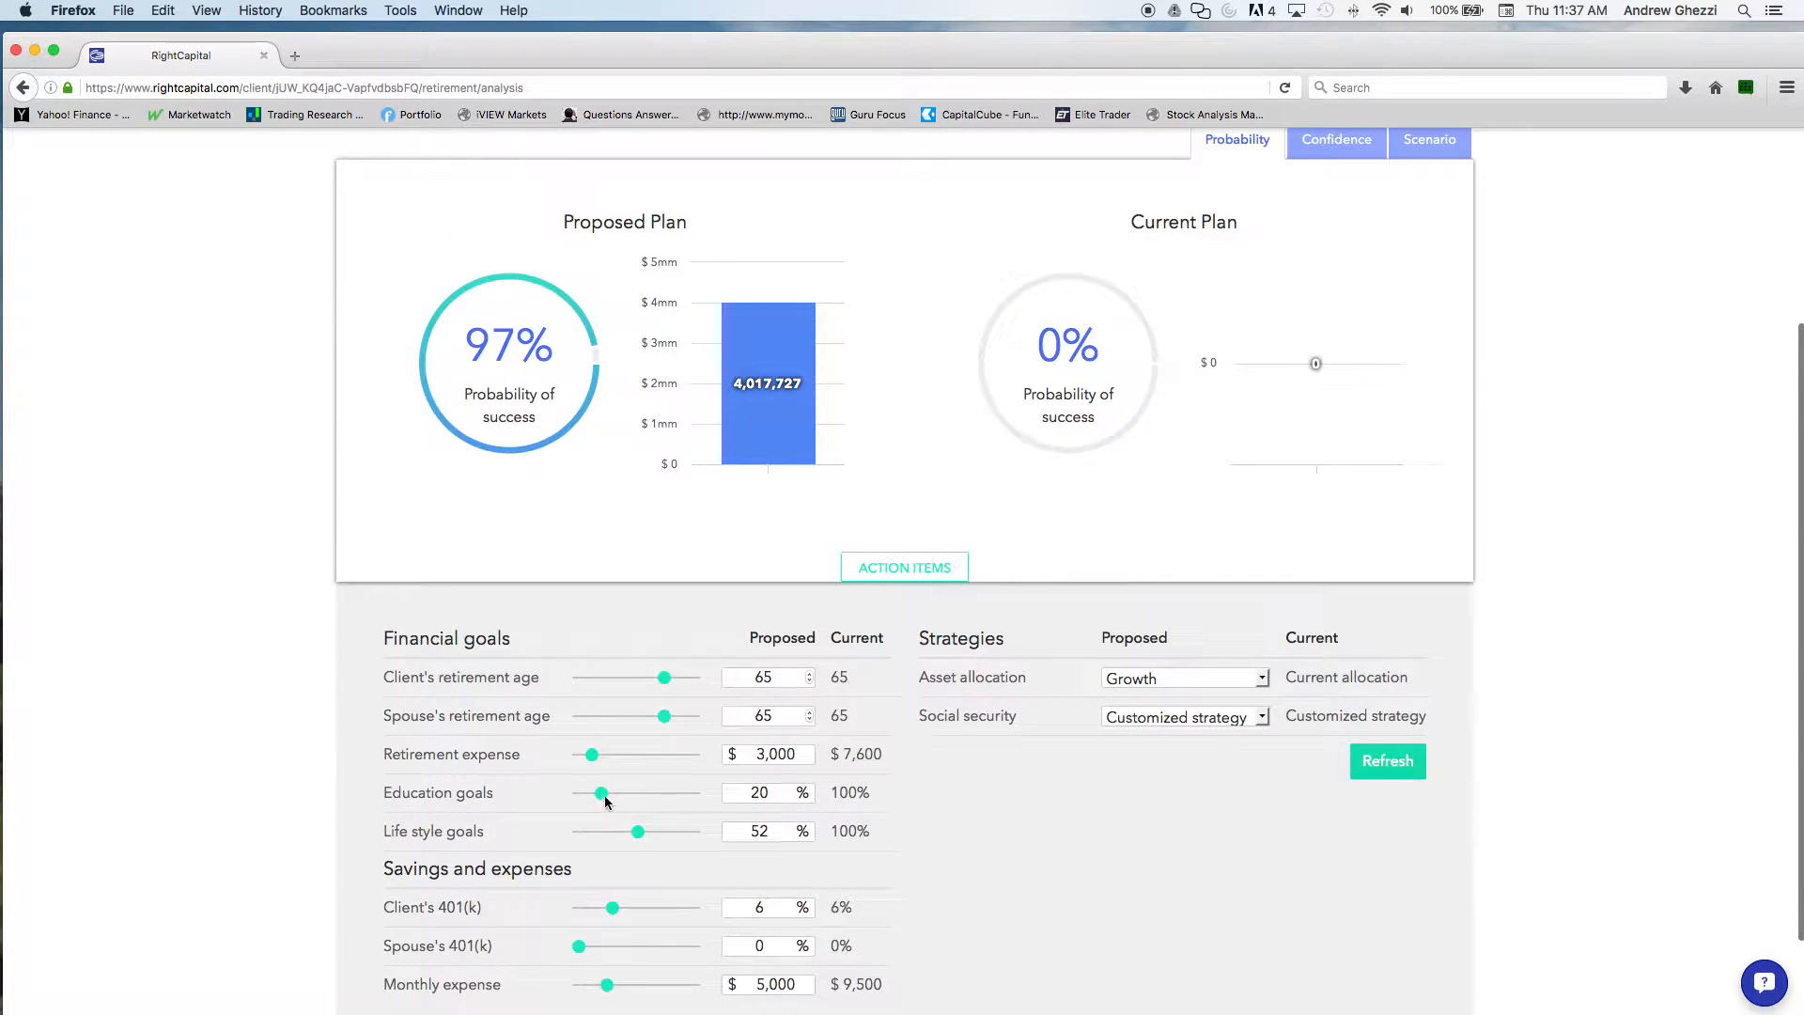
click(639, 795)
click(631, 755)
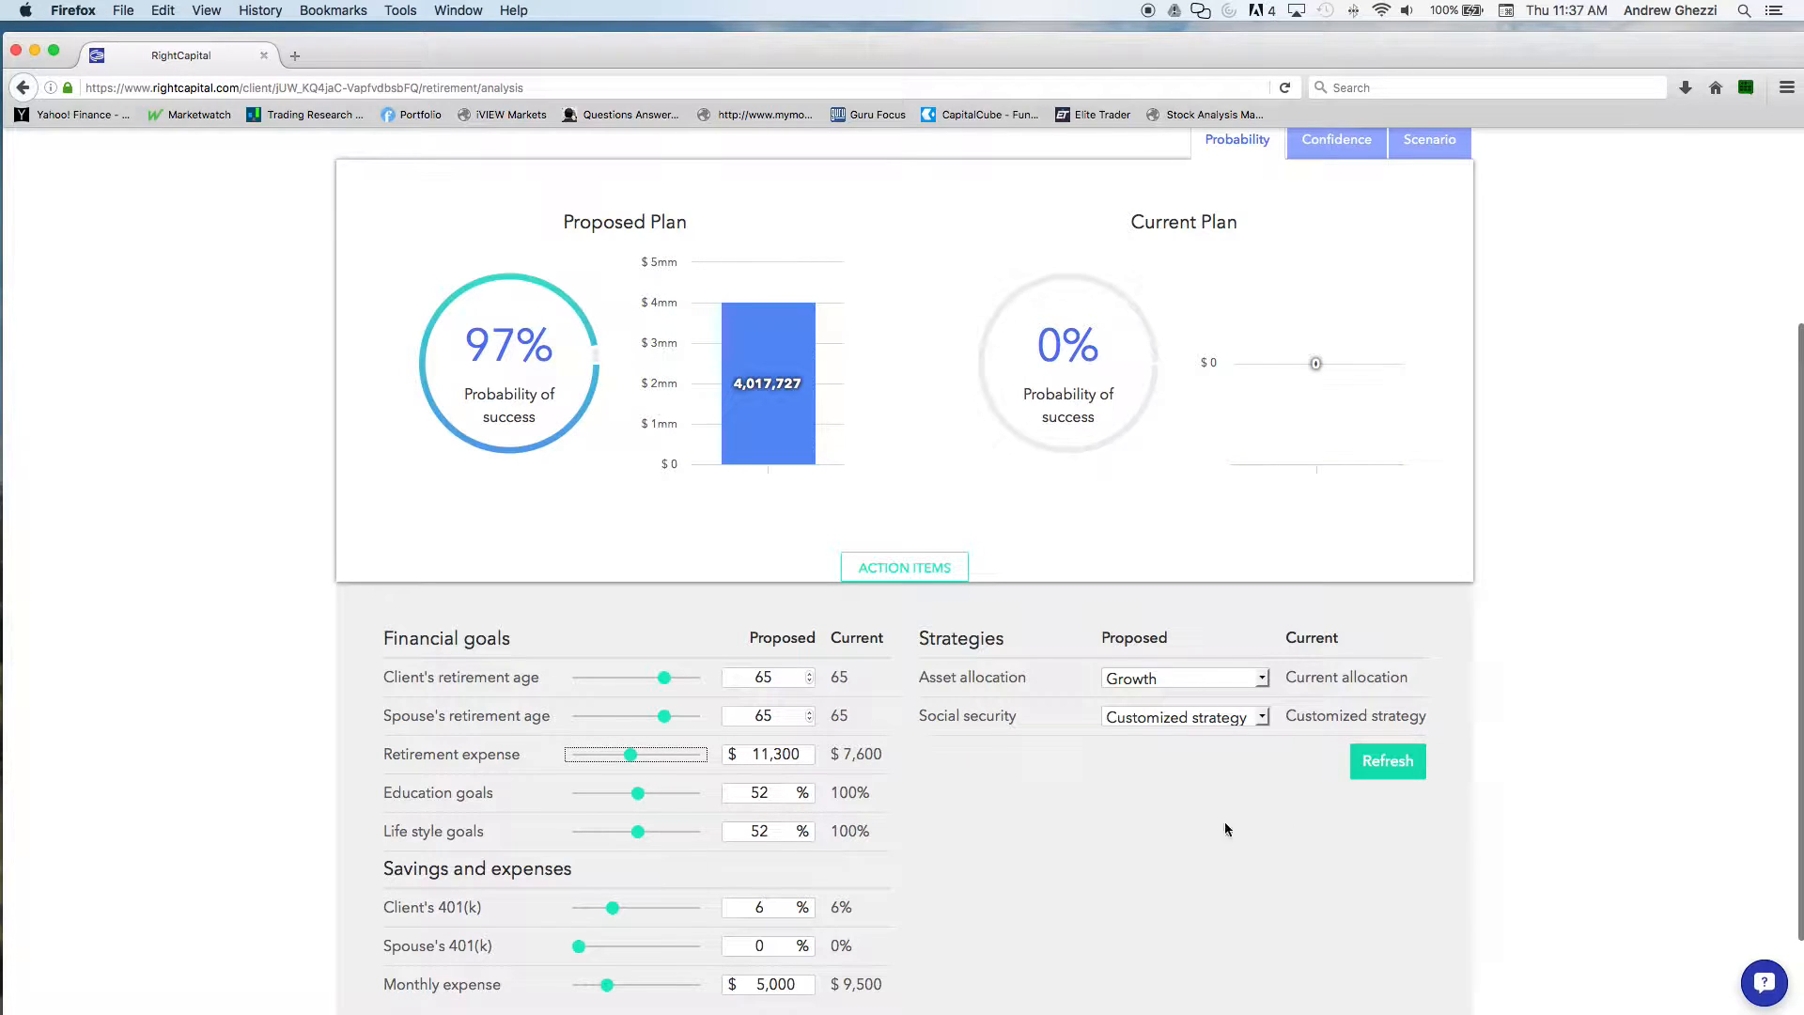
click(1389, 763)
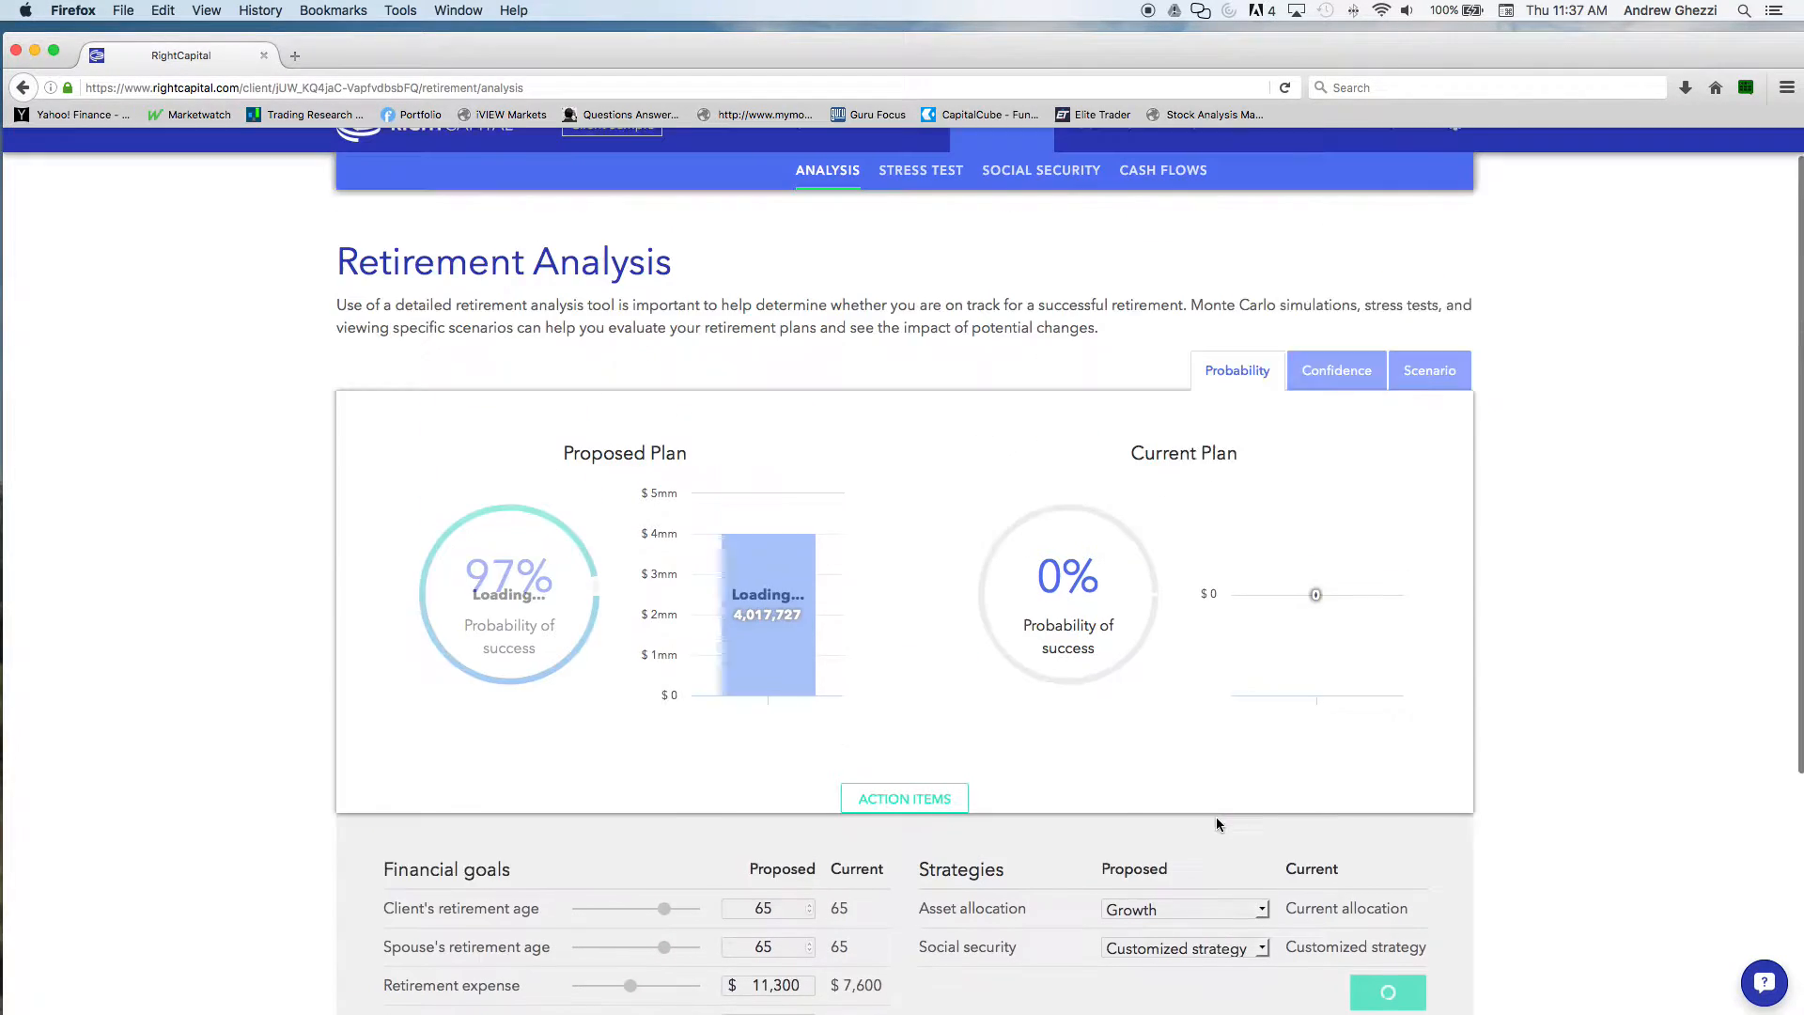
View the retirement cash flow summary, checking the financial goals outflows by year
click(1163, 209)
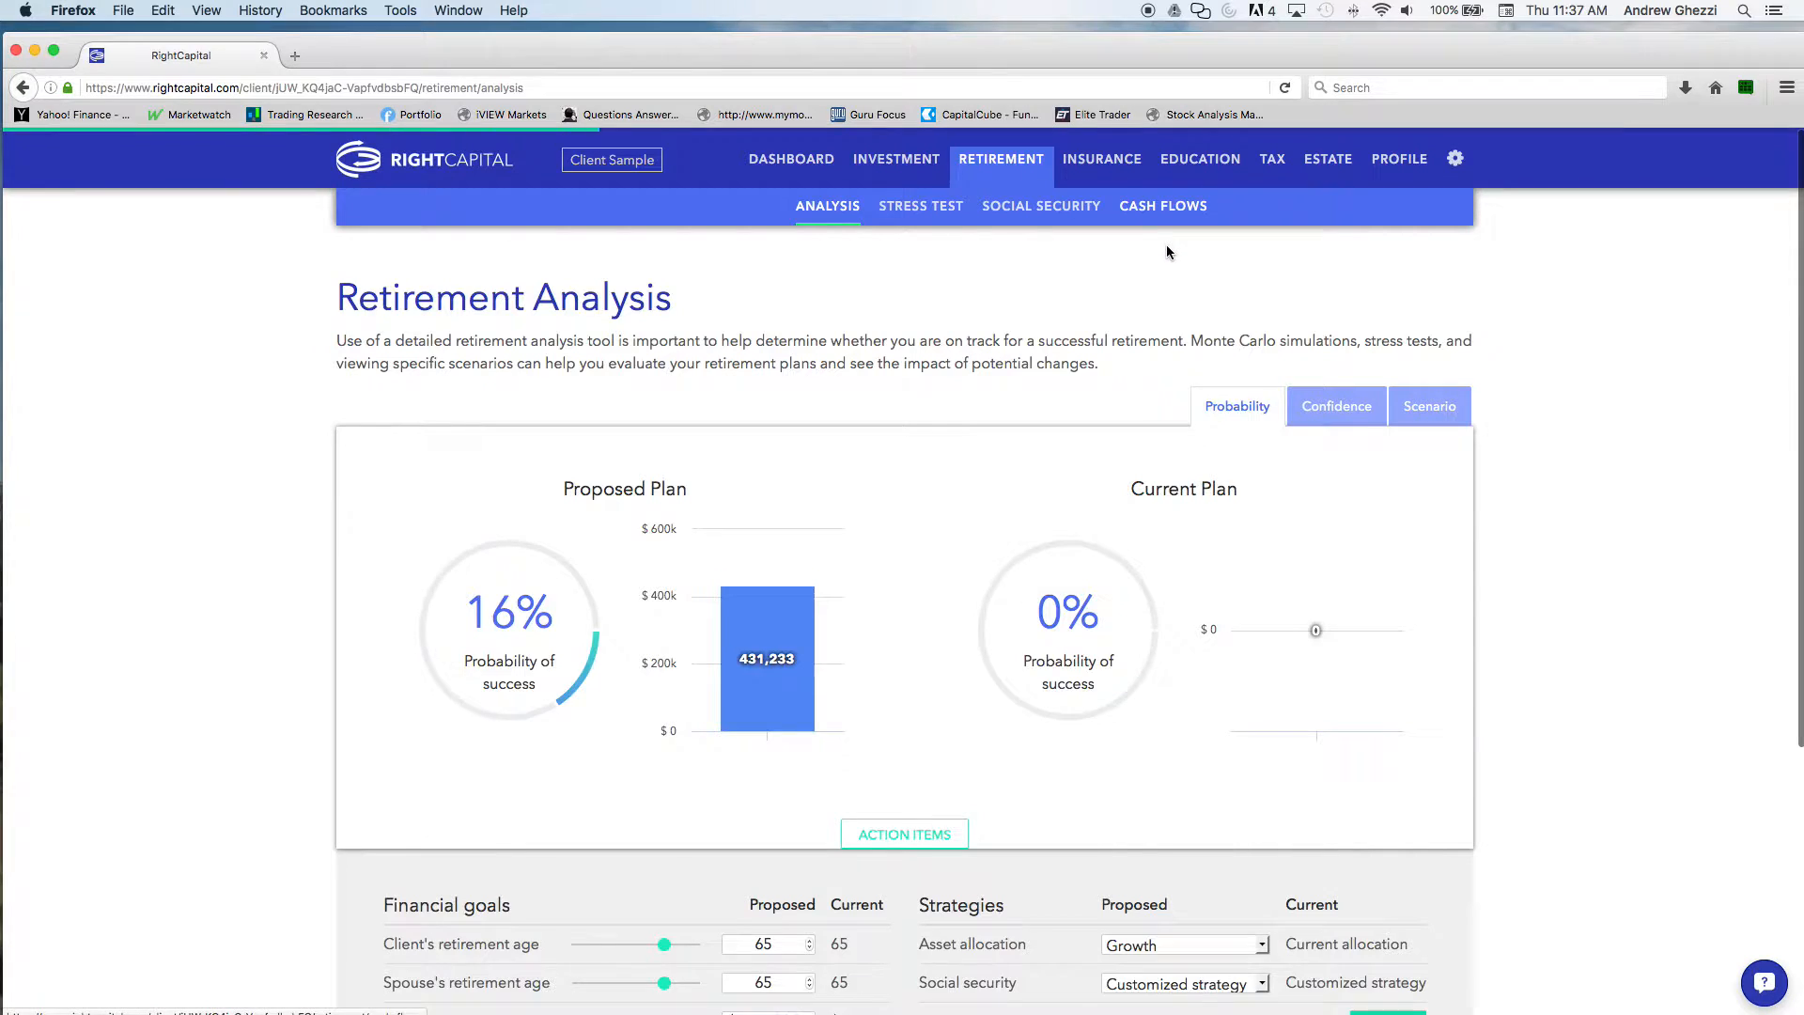
scroll(867, 568, down, 4)
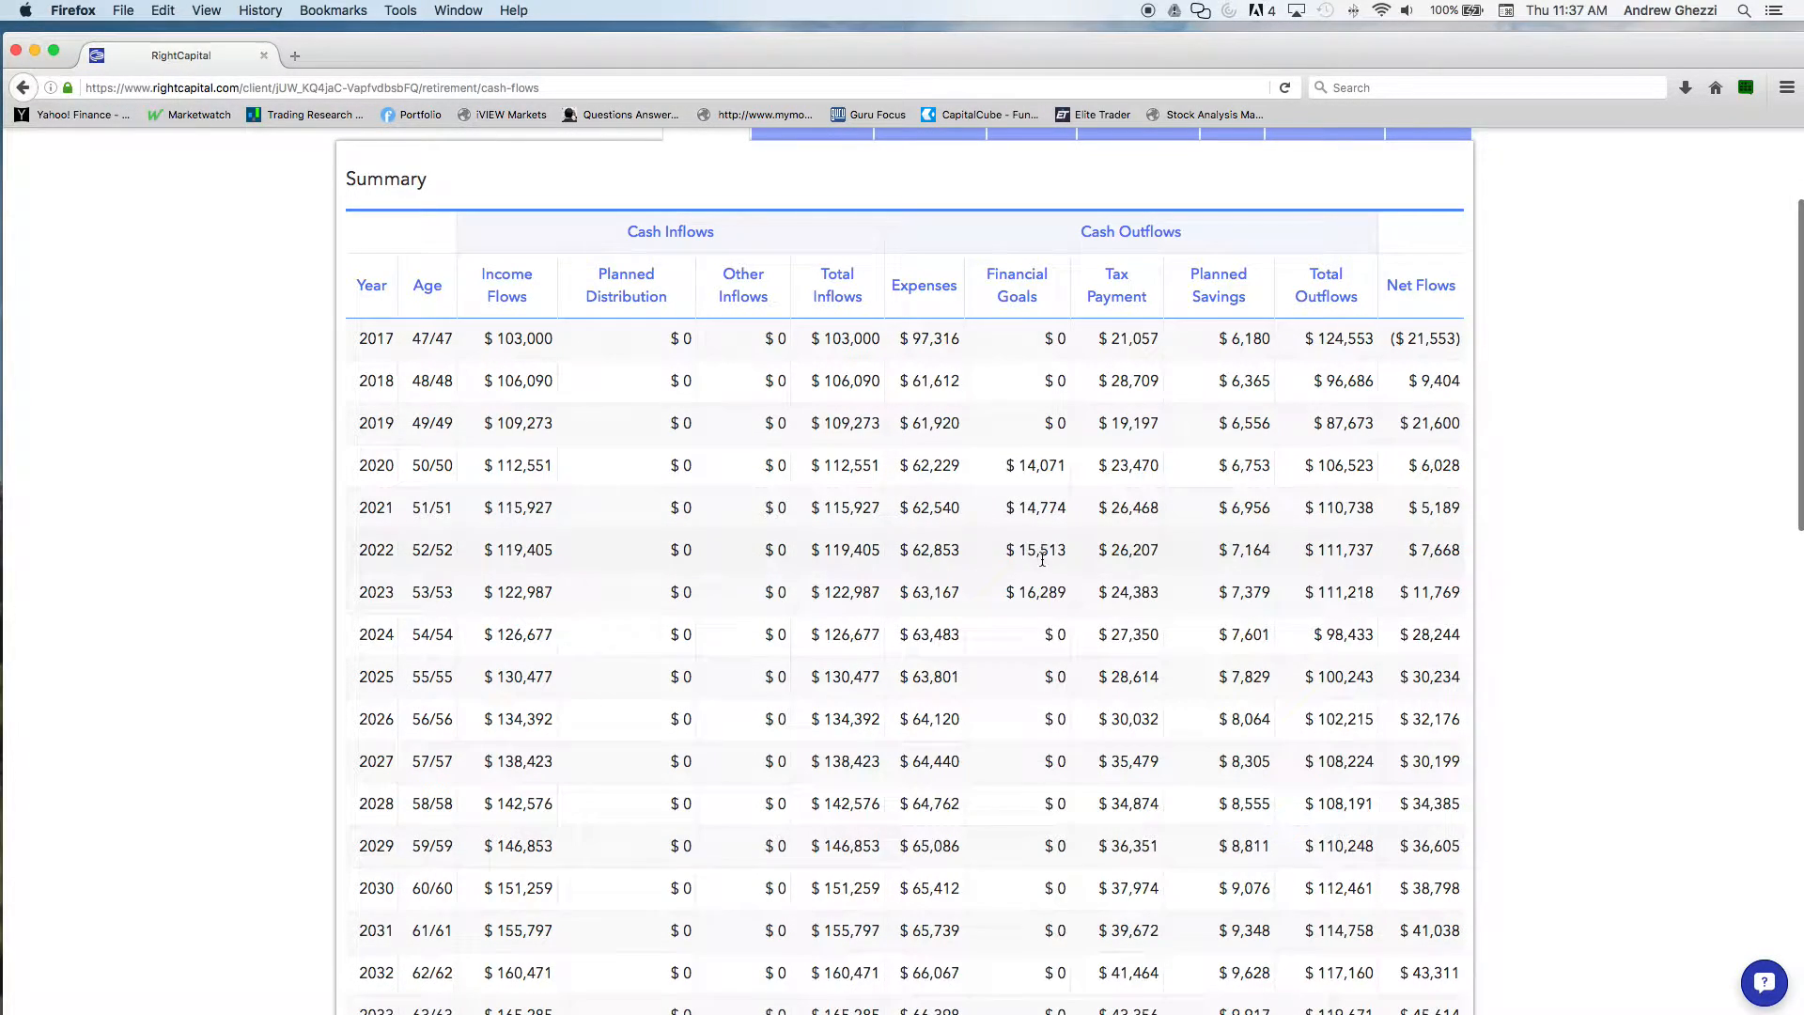
scroll(1038, 584, up, 4)
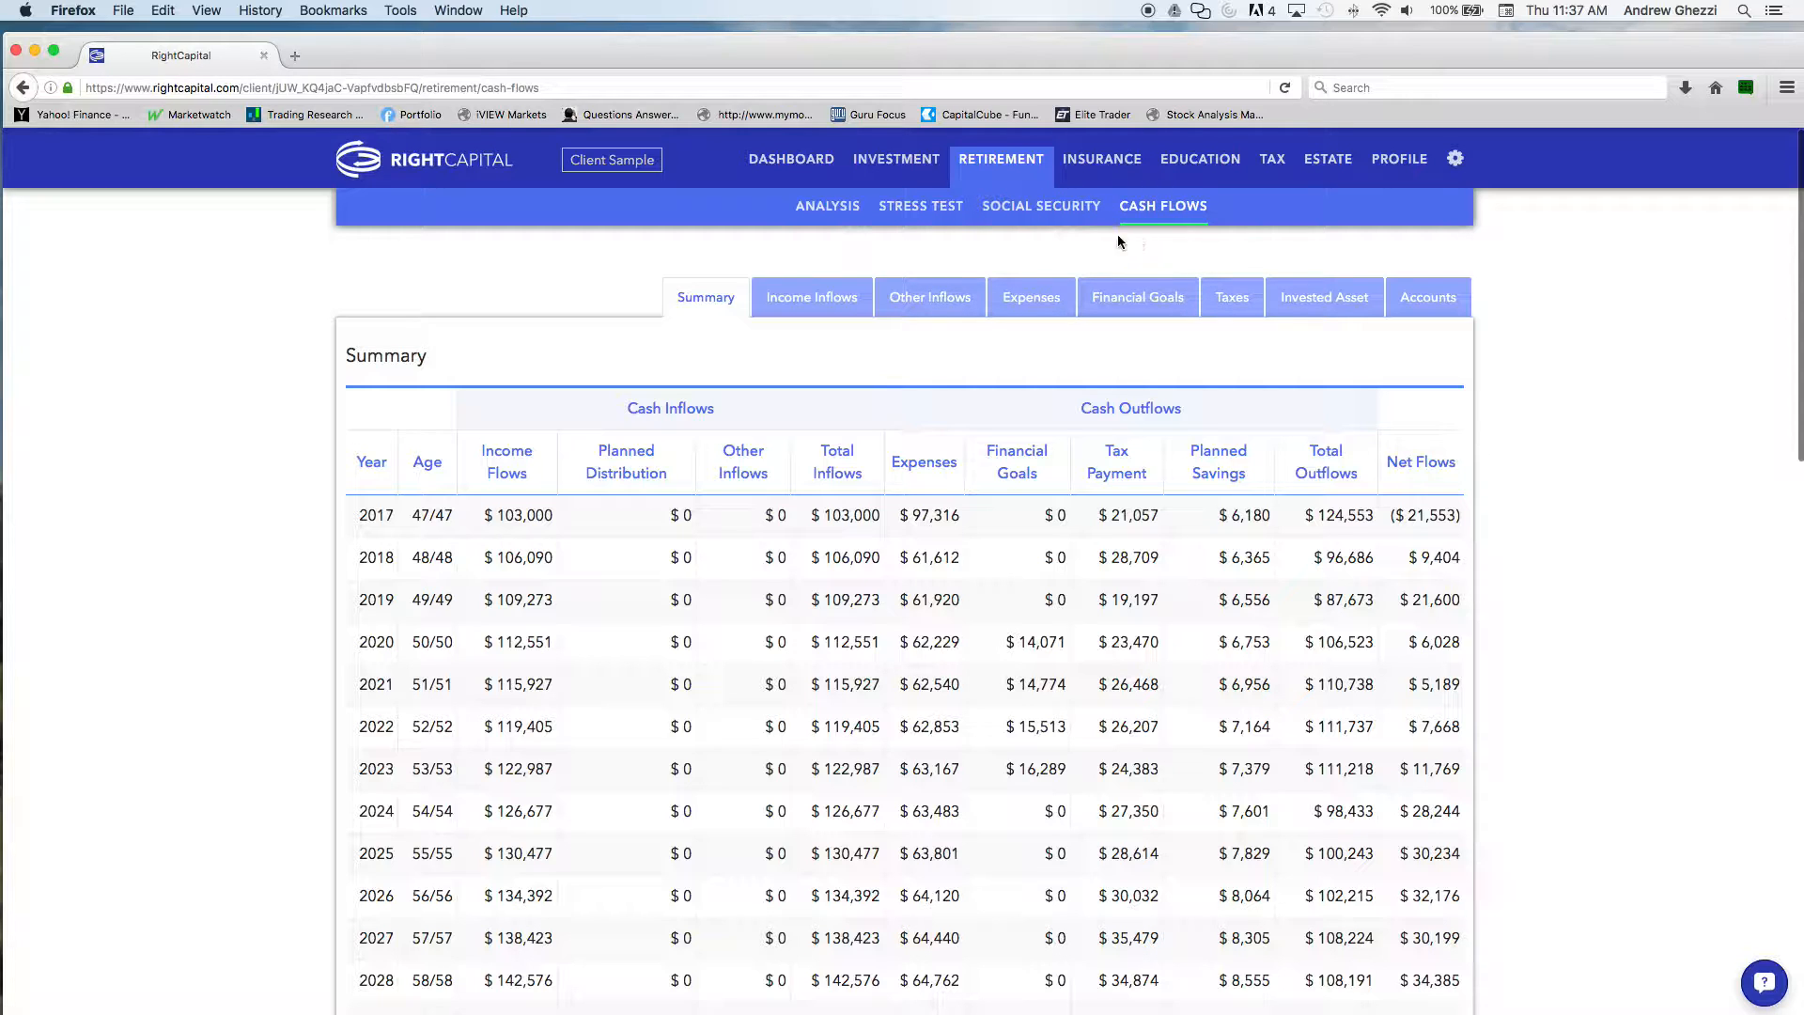
Add a 529 saving for the client in the profile with a $4,200 contribution and a 2% annual increase, and save it
click(1398, 160)
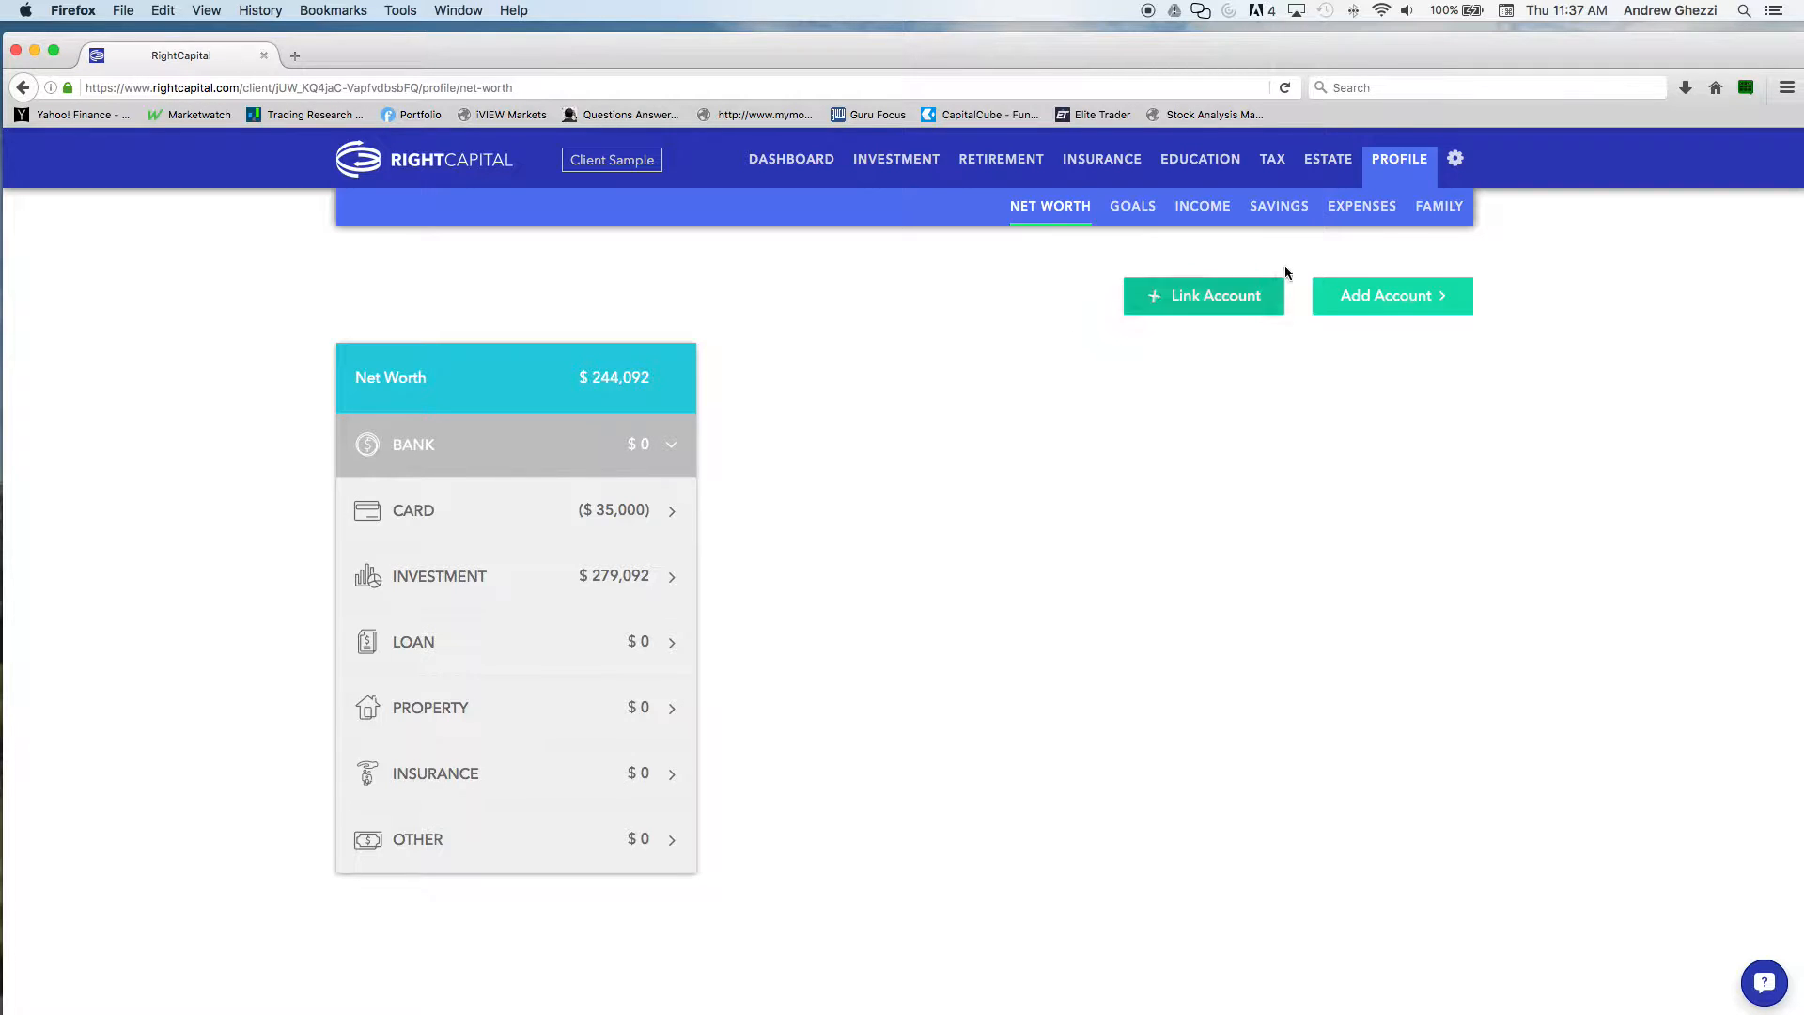
click(1292, 214)
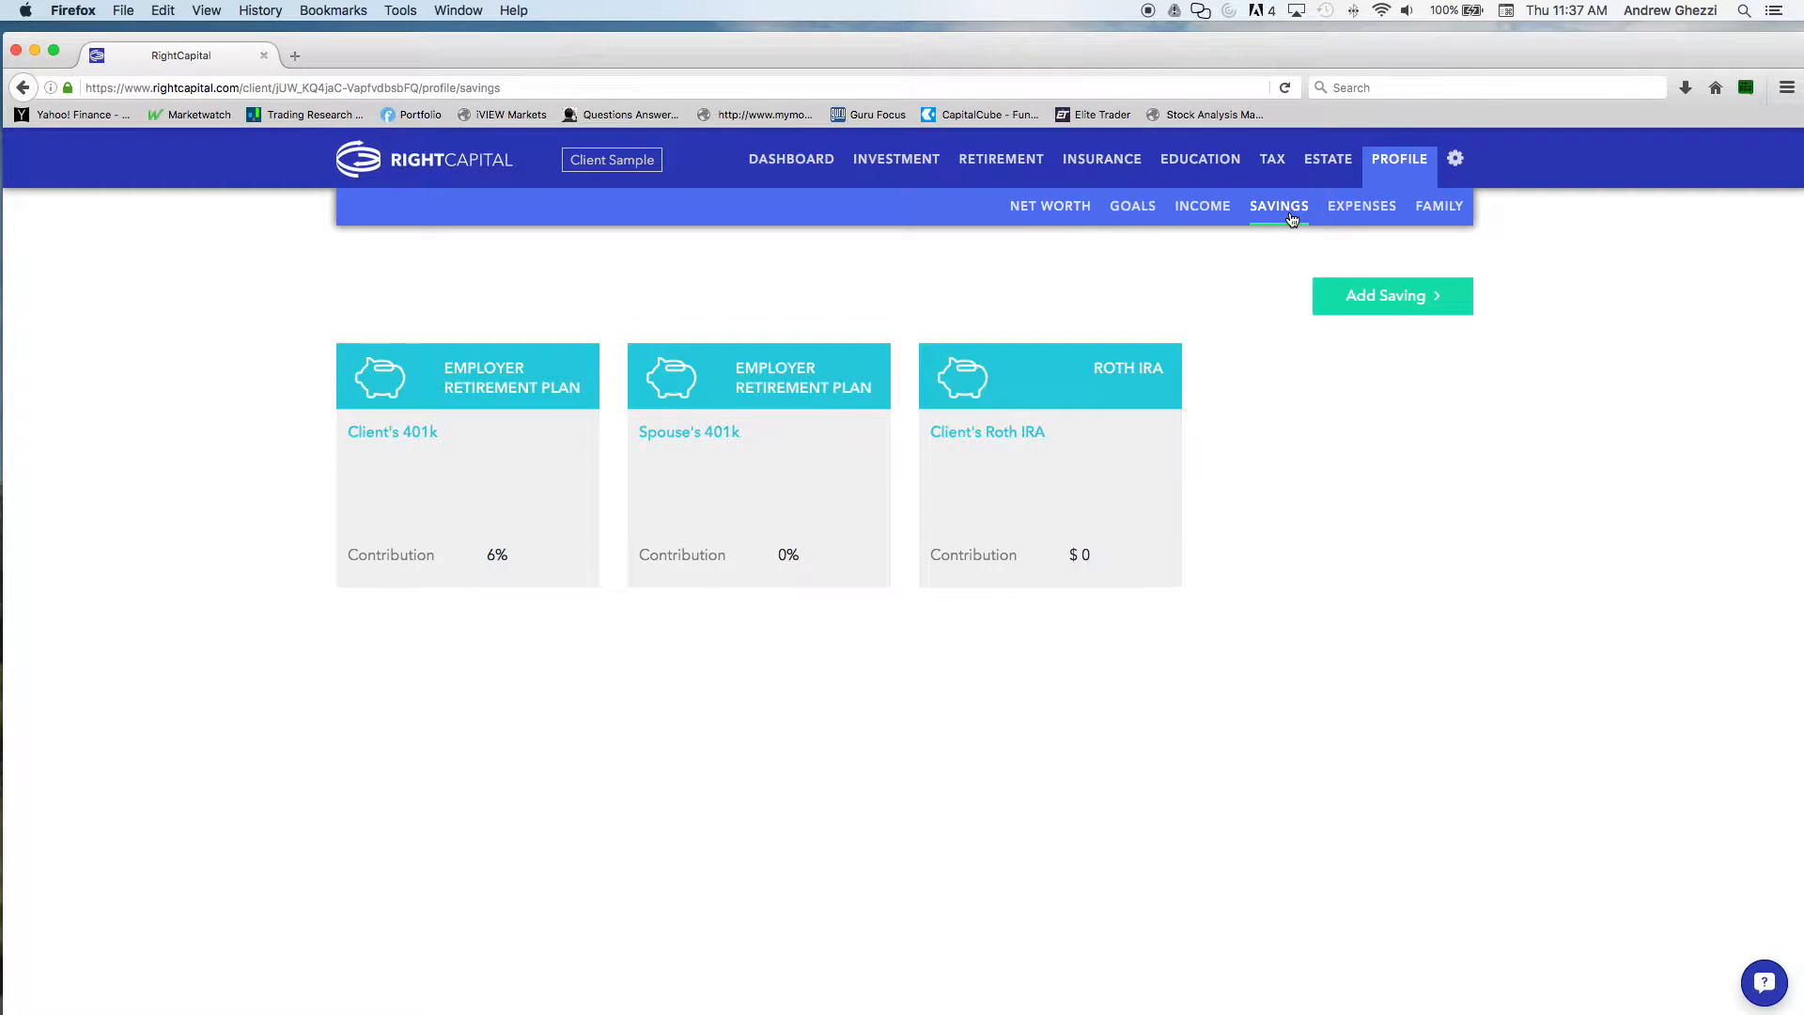
click(1361, 297)
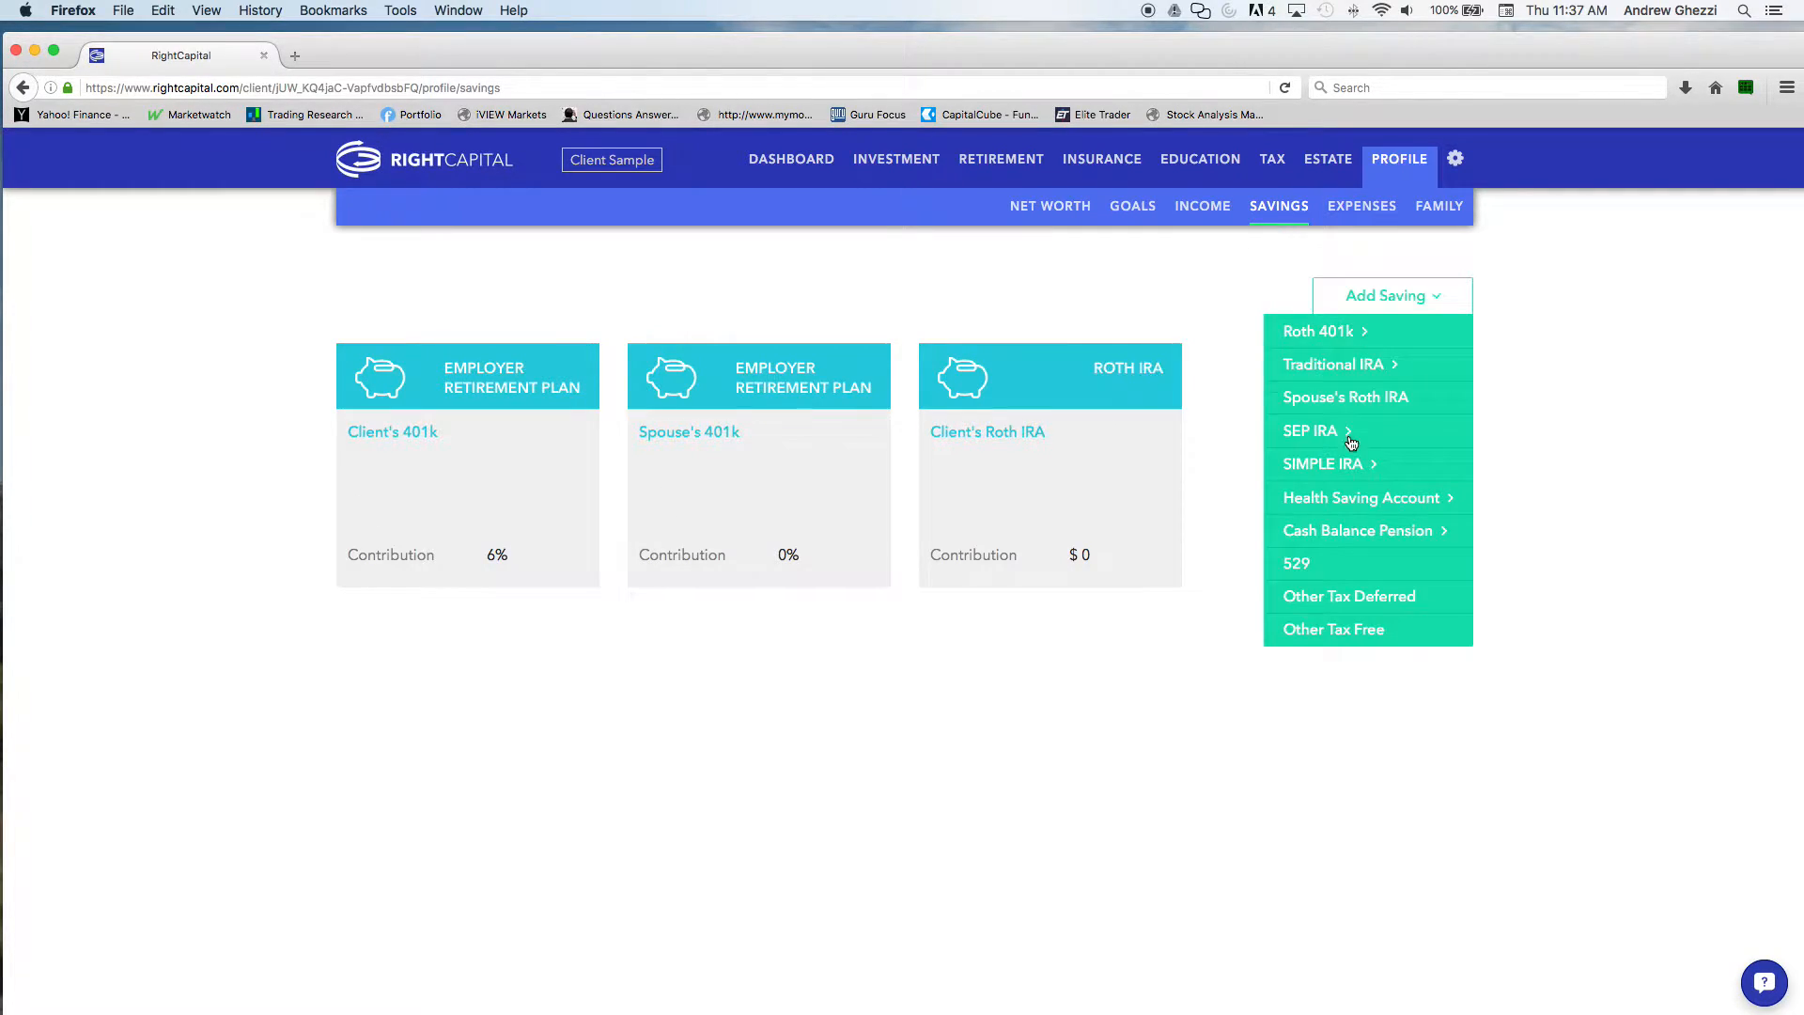
click(1338, 570)
click(1306, 475)
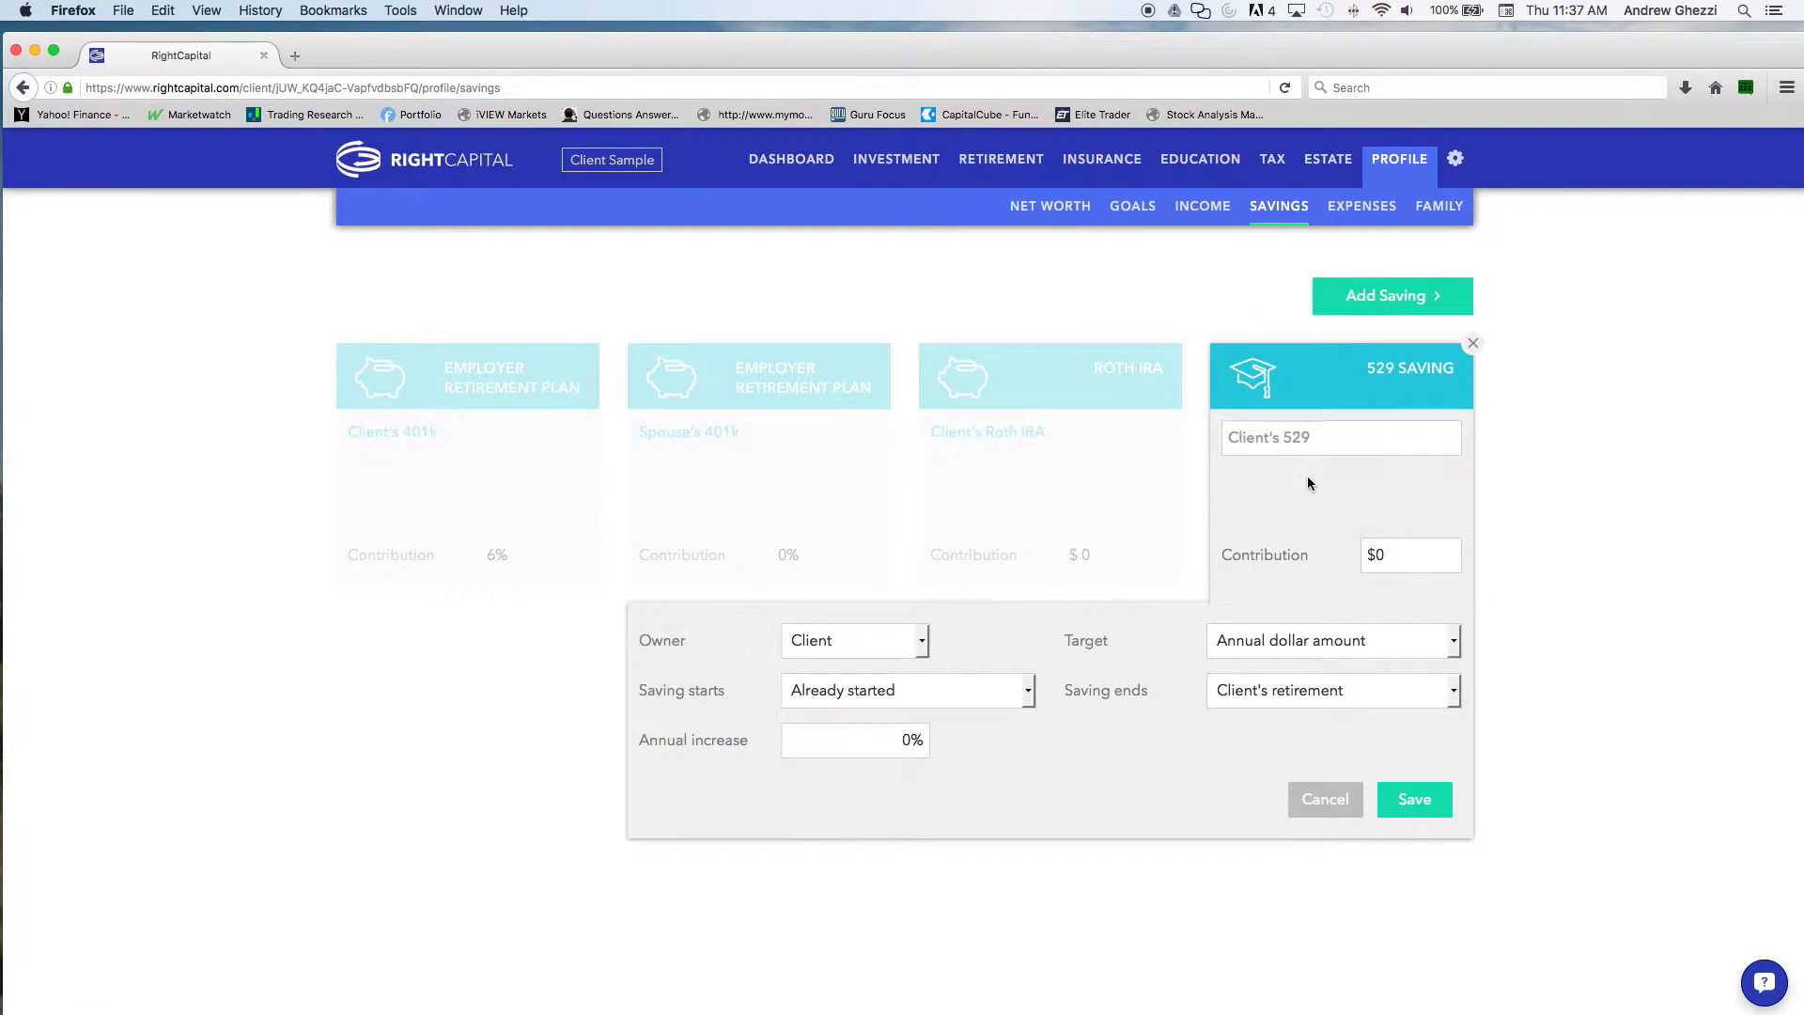
click(1401, 556)
text(4,200)
key(Tab)
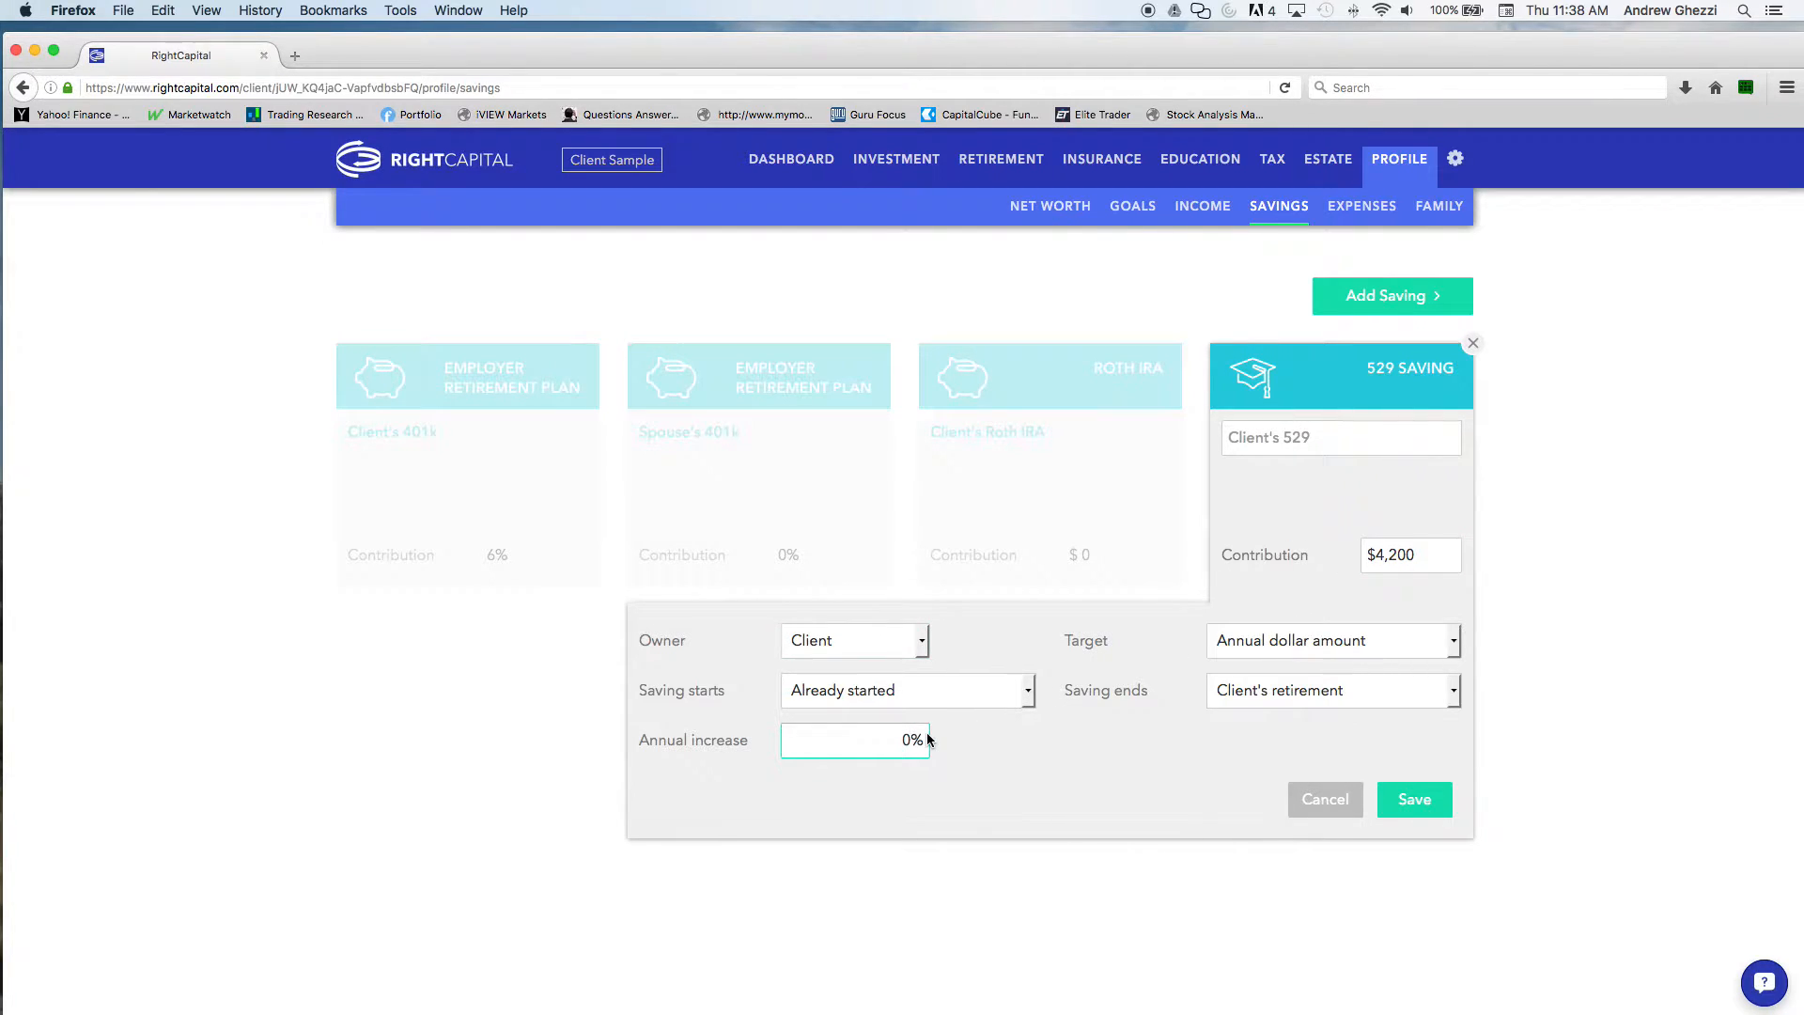
text(2)
click(1417, 806)
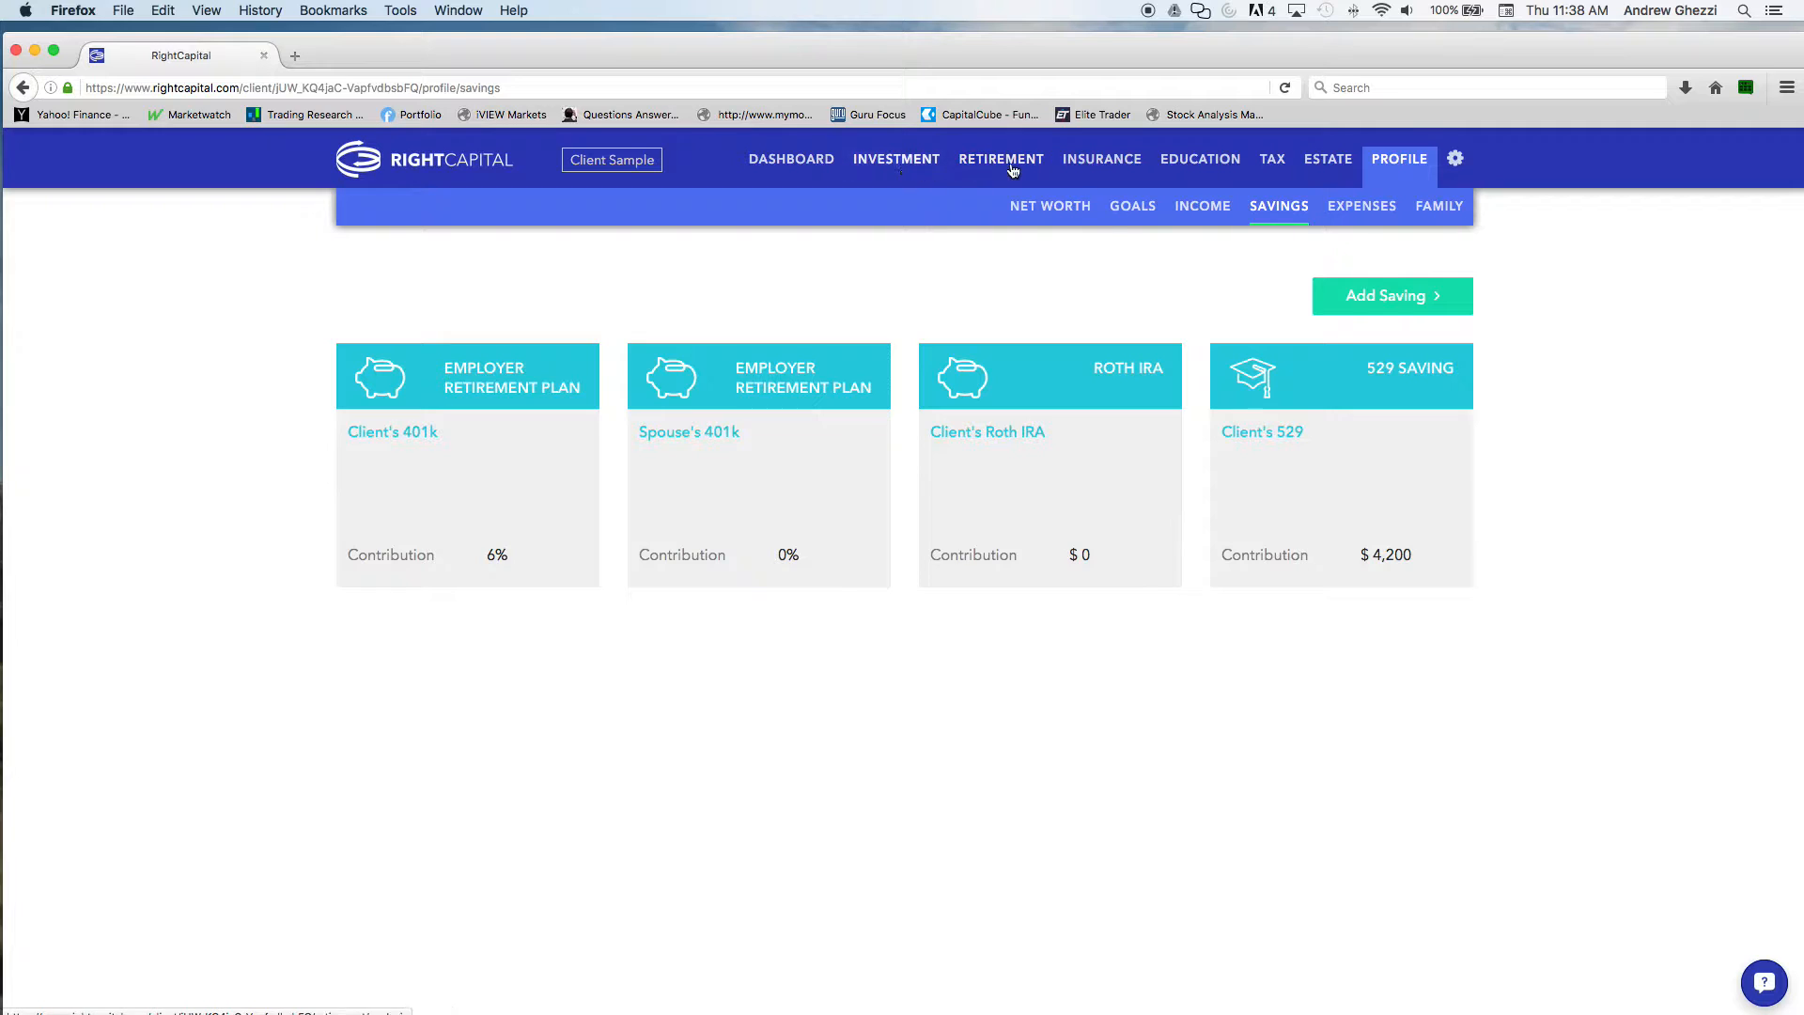
Return to the retirement section from the profile savings
click(1015, 171)
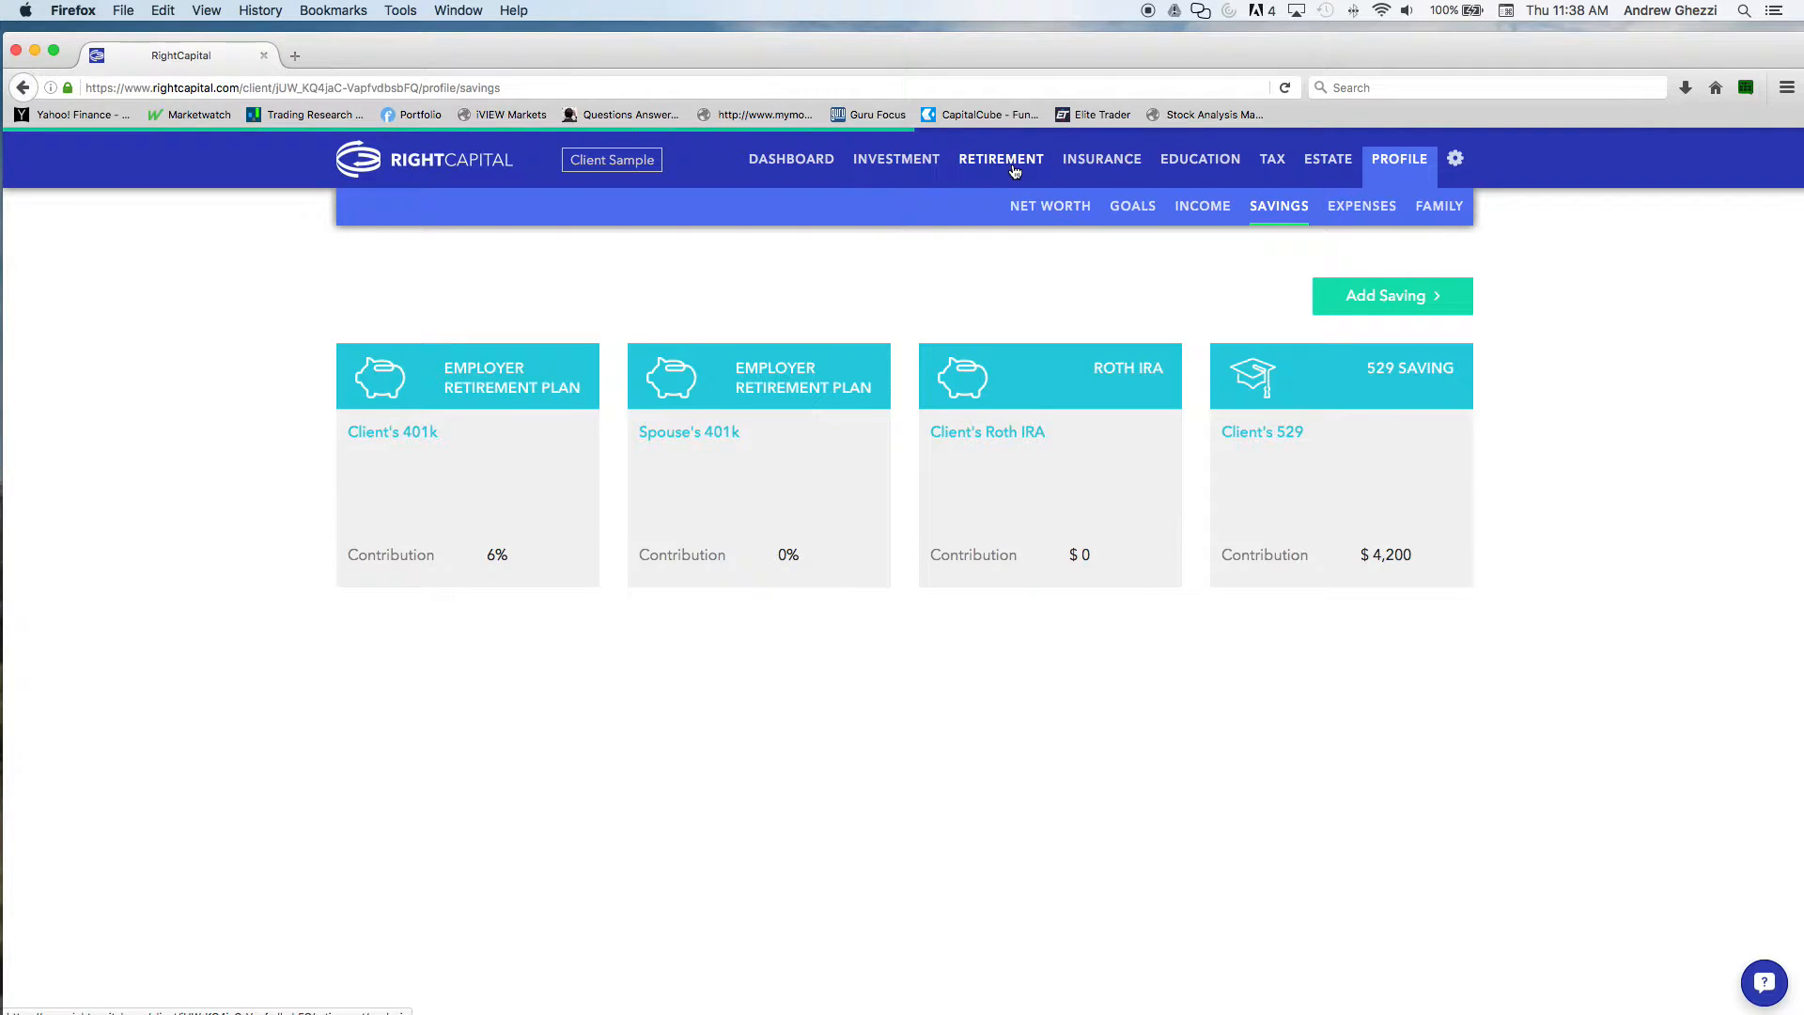